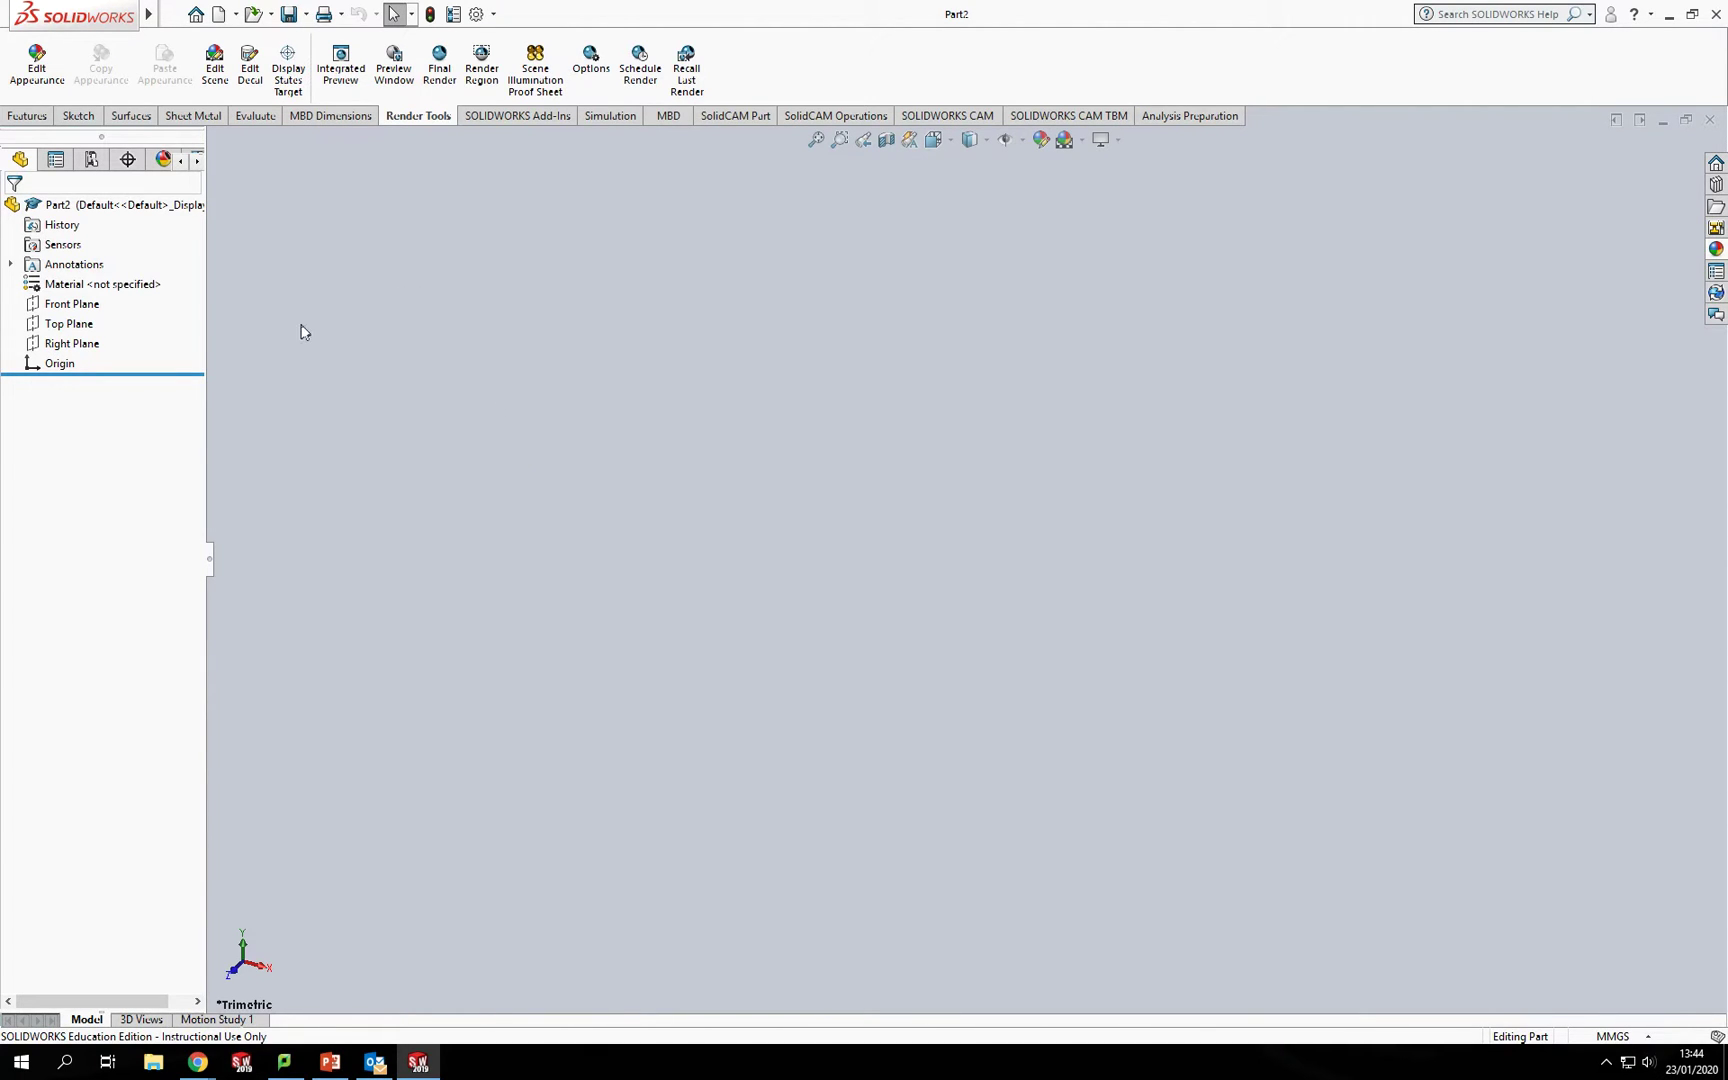
Start a new sketch on the Front Plane
click(82, 308)
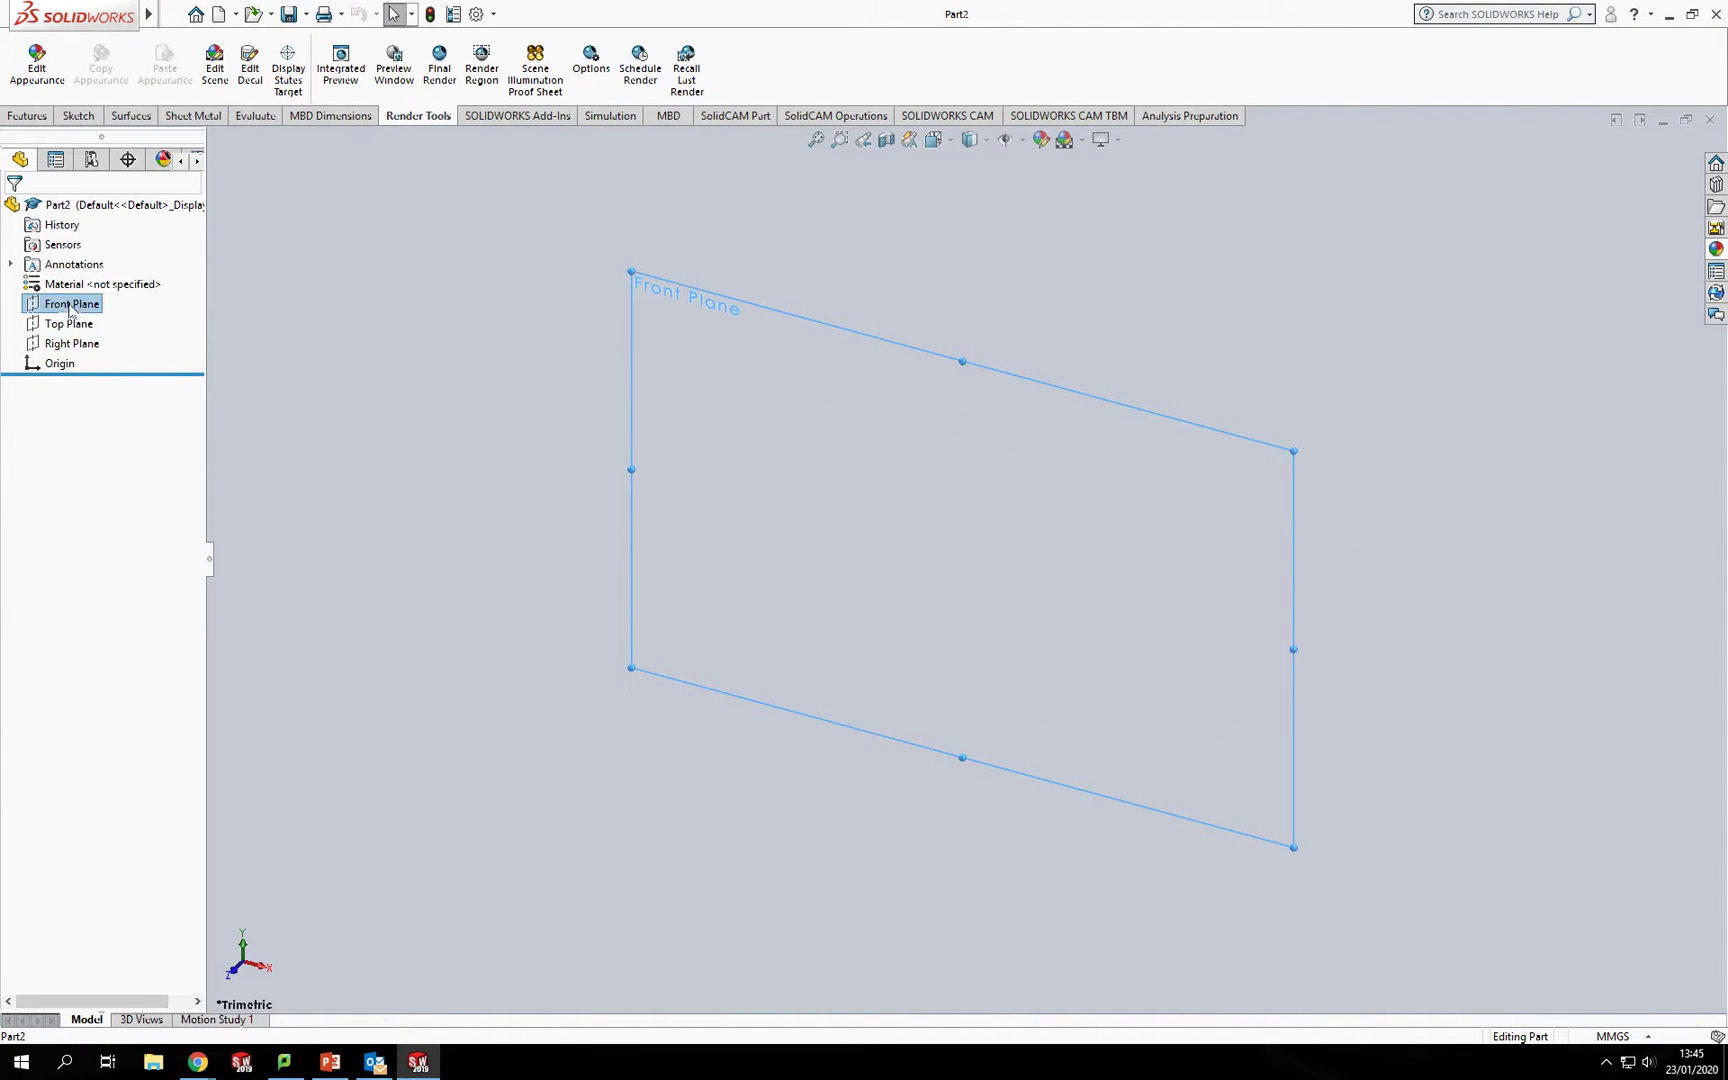
click(78, 115)
click(25, 62)
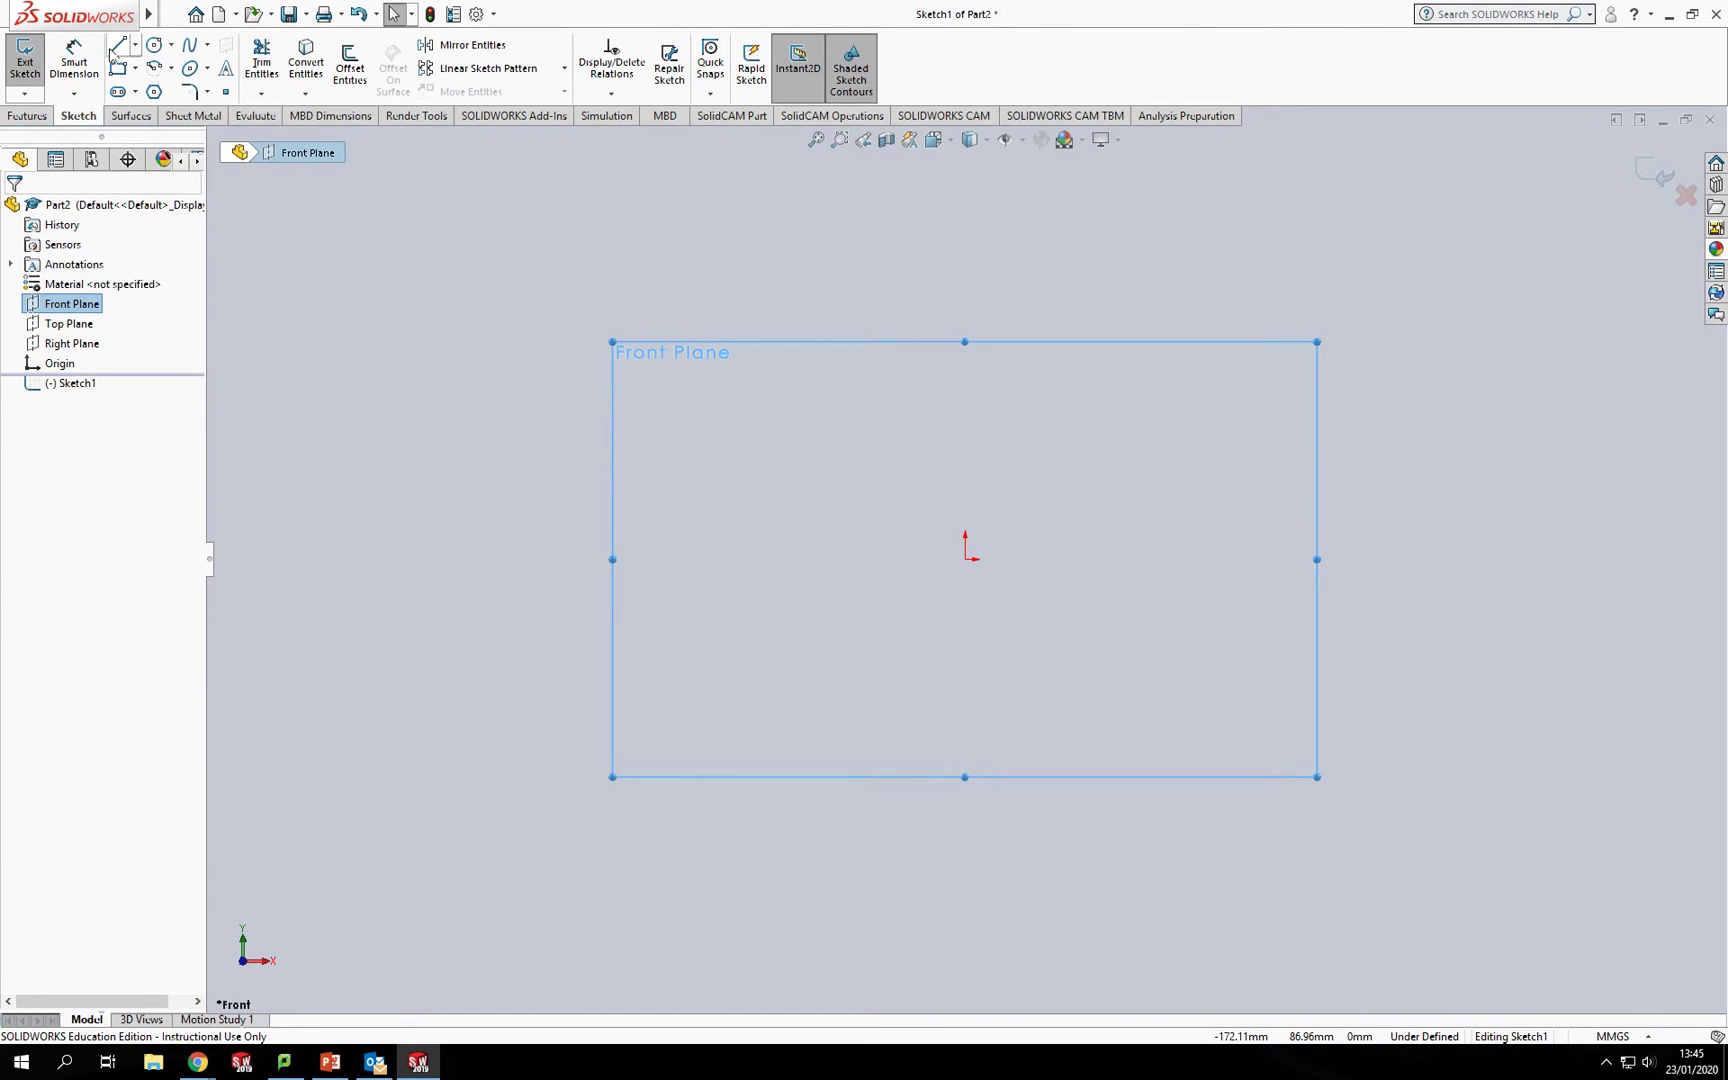
Draw the closed stepped head-and-shaft profile with lines, starting and ending at the origin
click(118, 46)
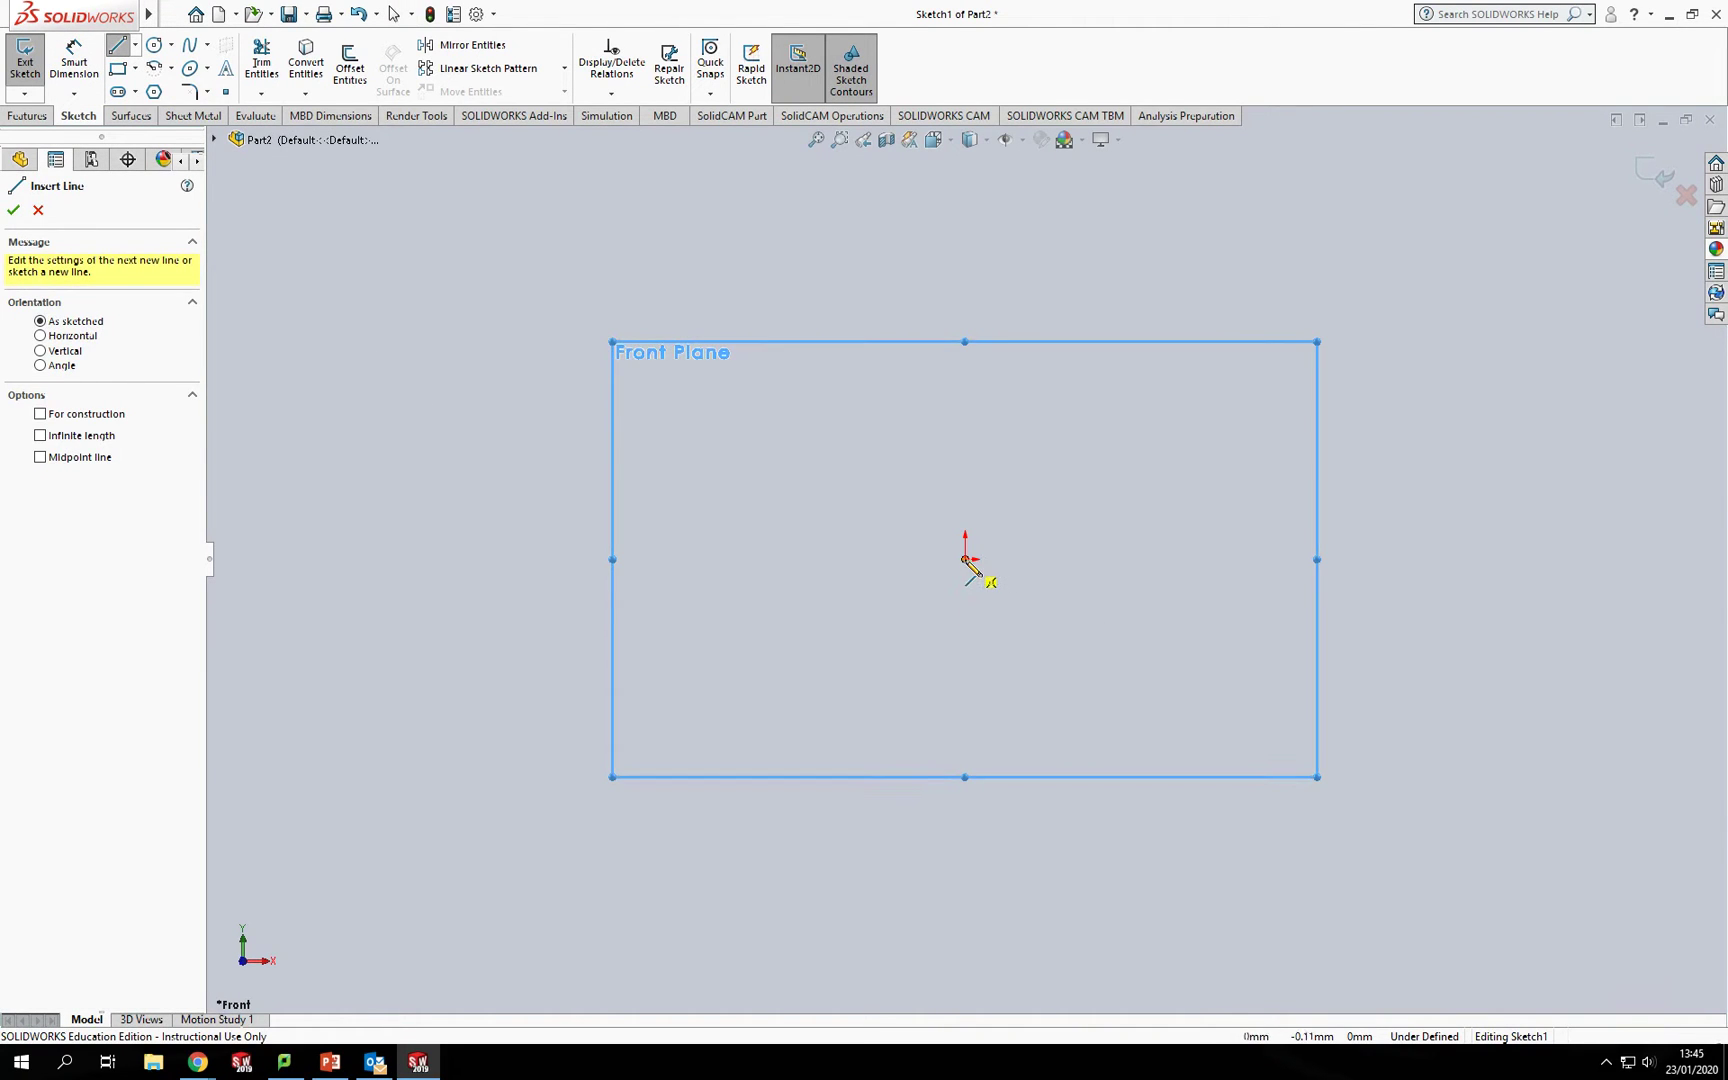
click(965, 560)
click(965, 421)
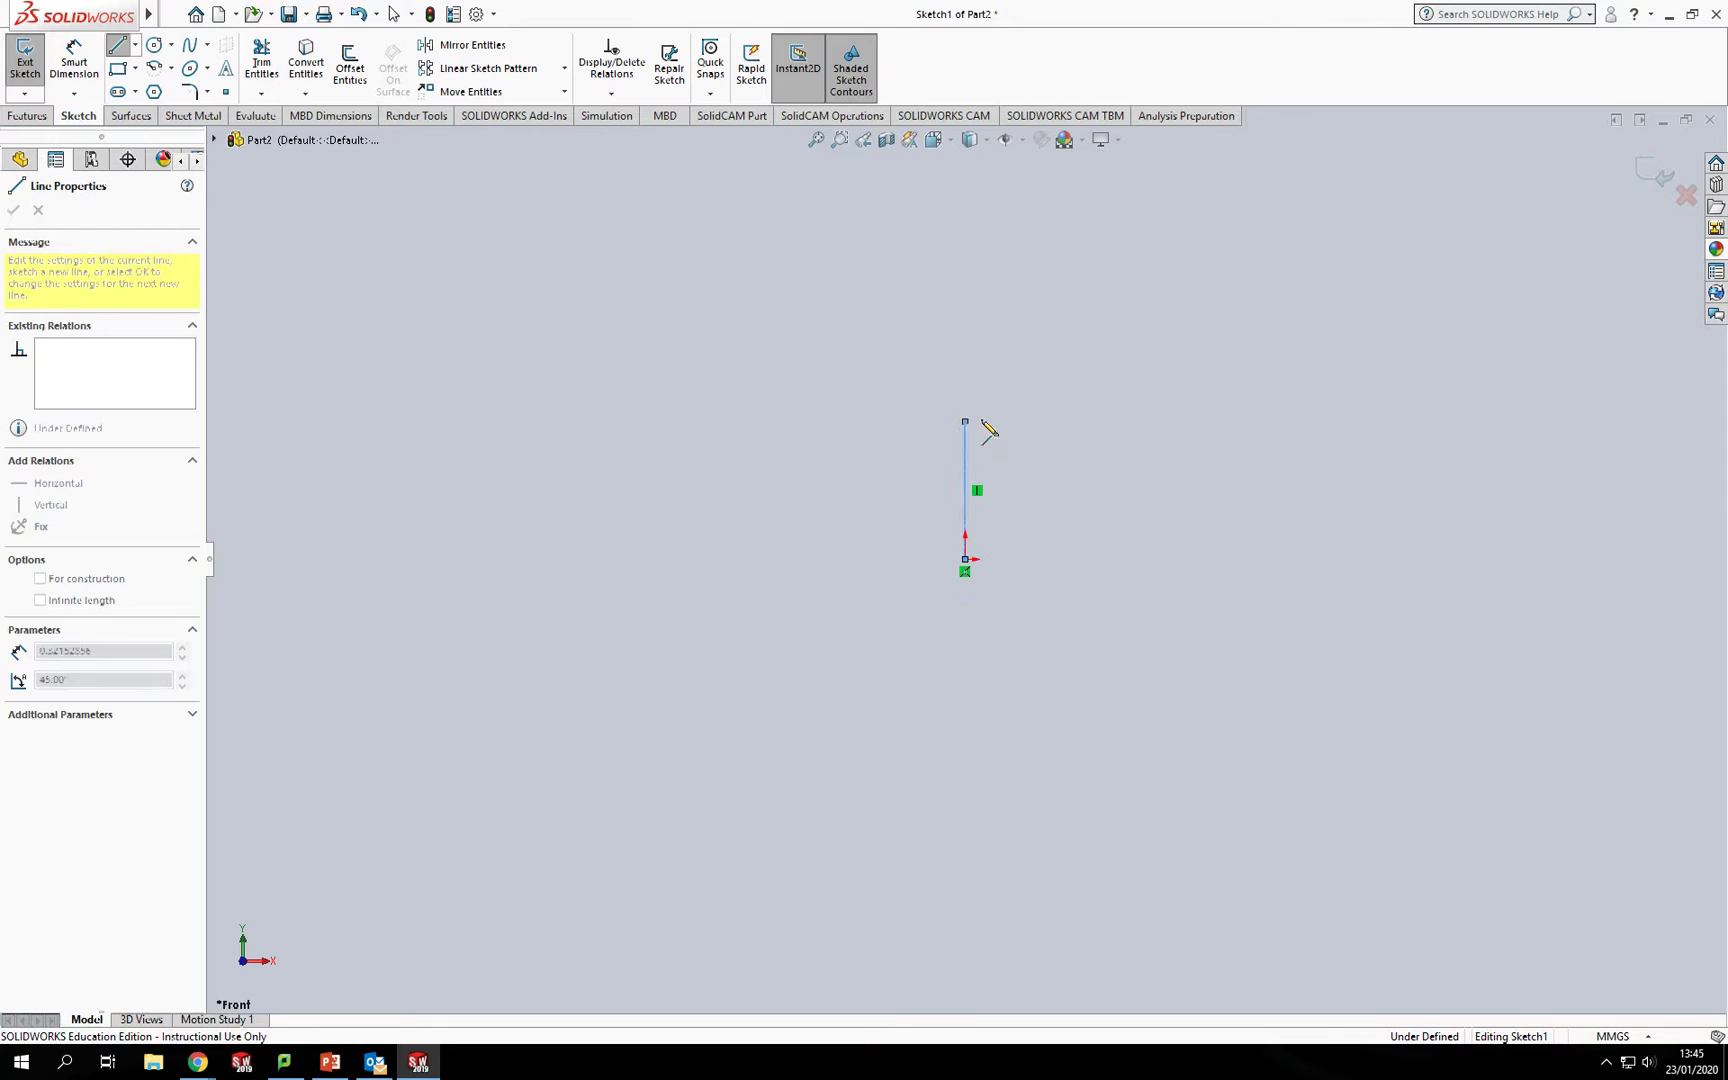
click(1092, 421)
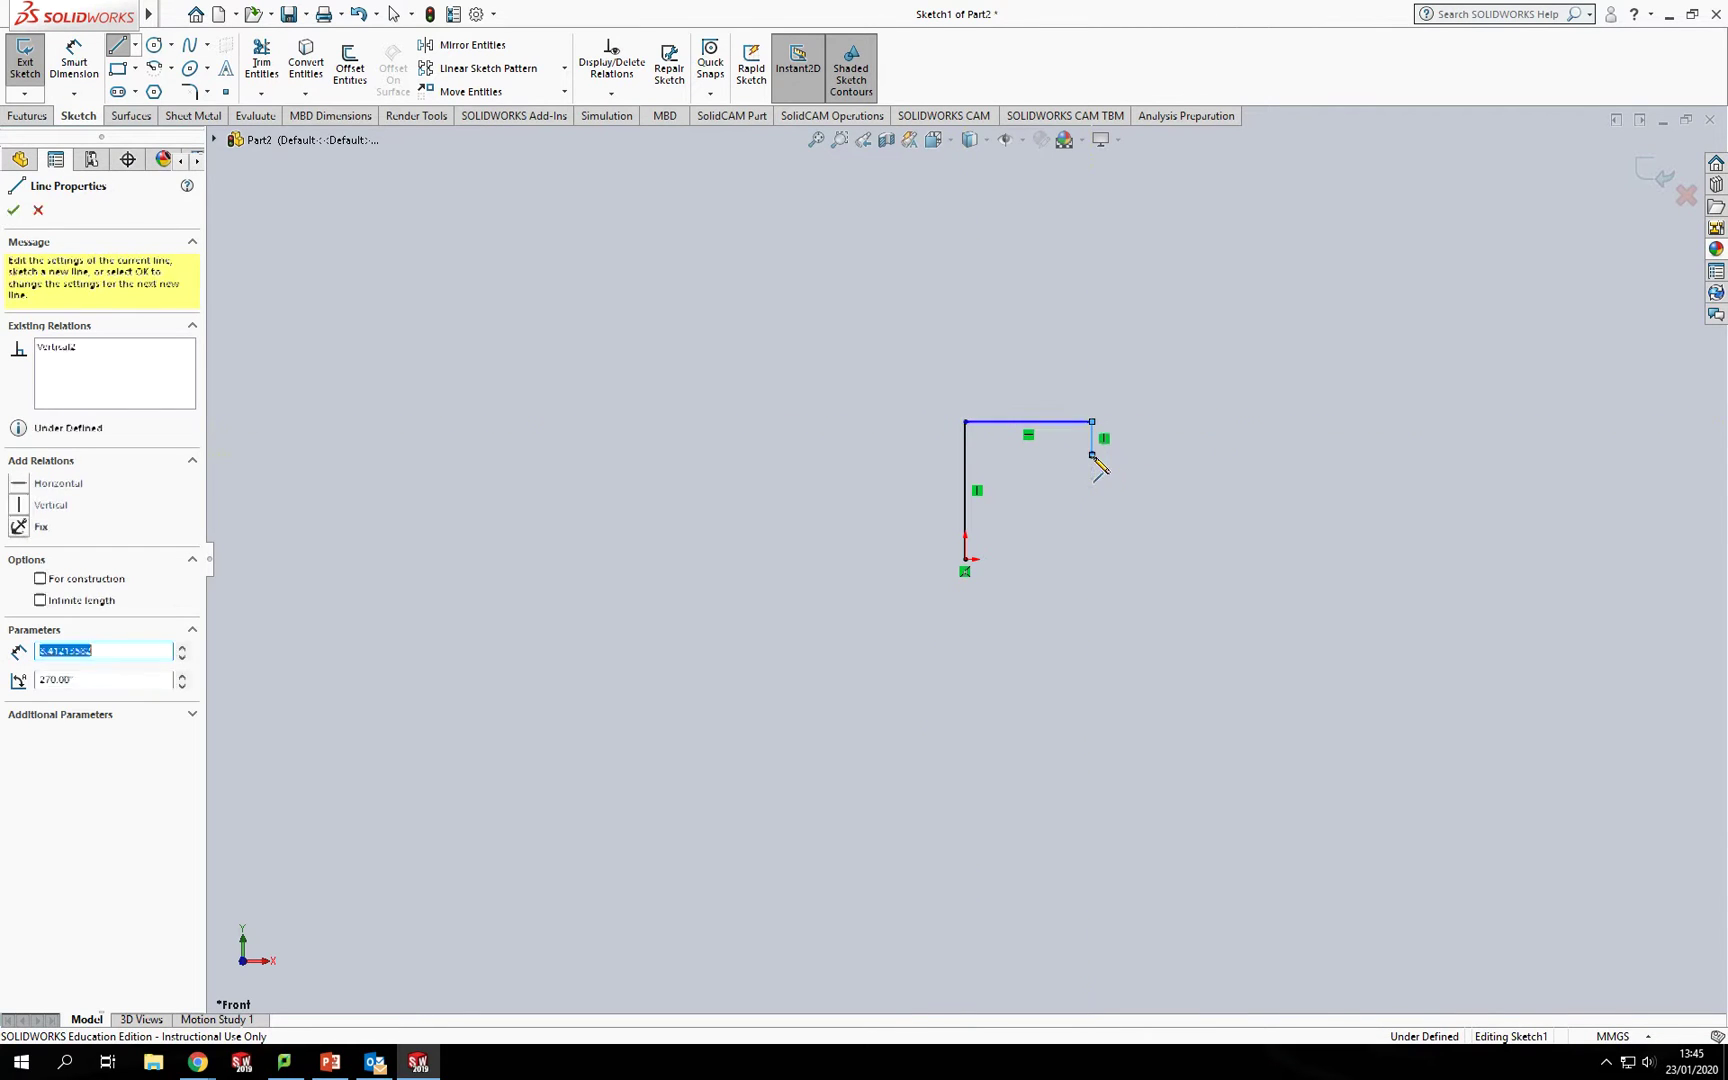
click(1092, 455)
click(1142, 455)
click(1142, 431)
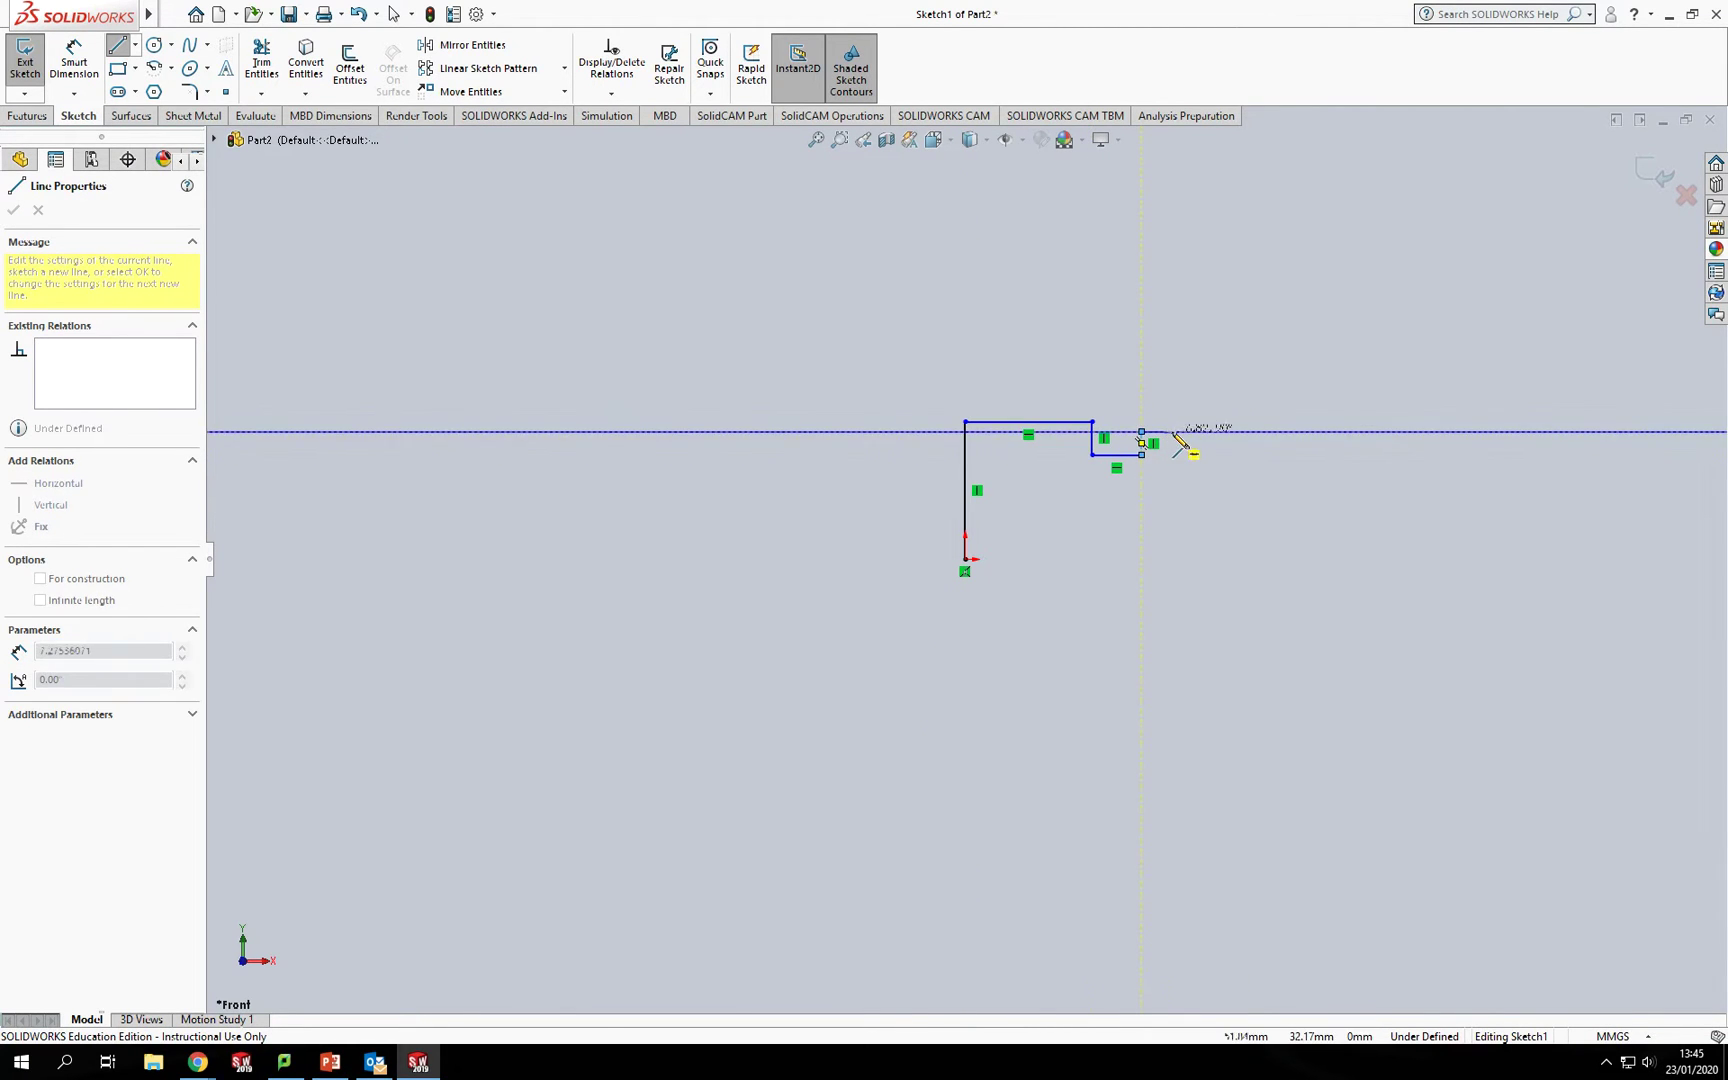
click(1175, 431)
click(1175, 521)
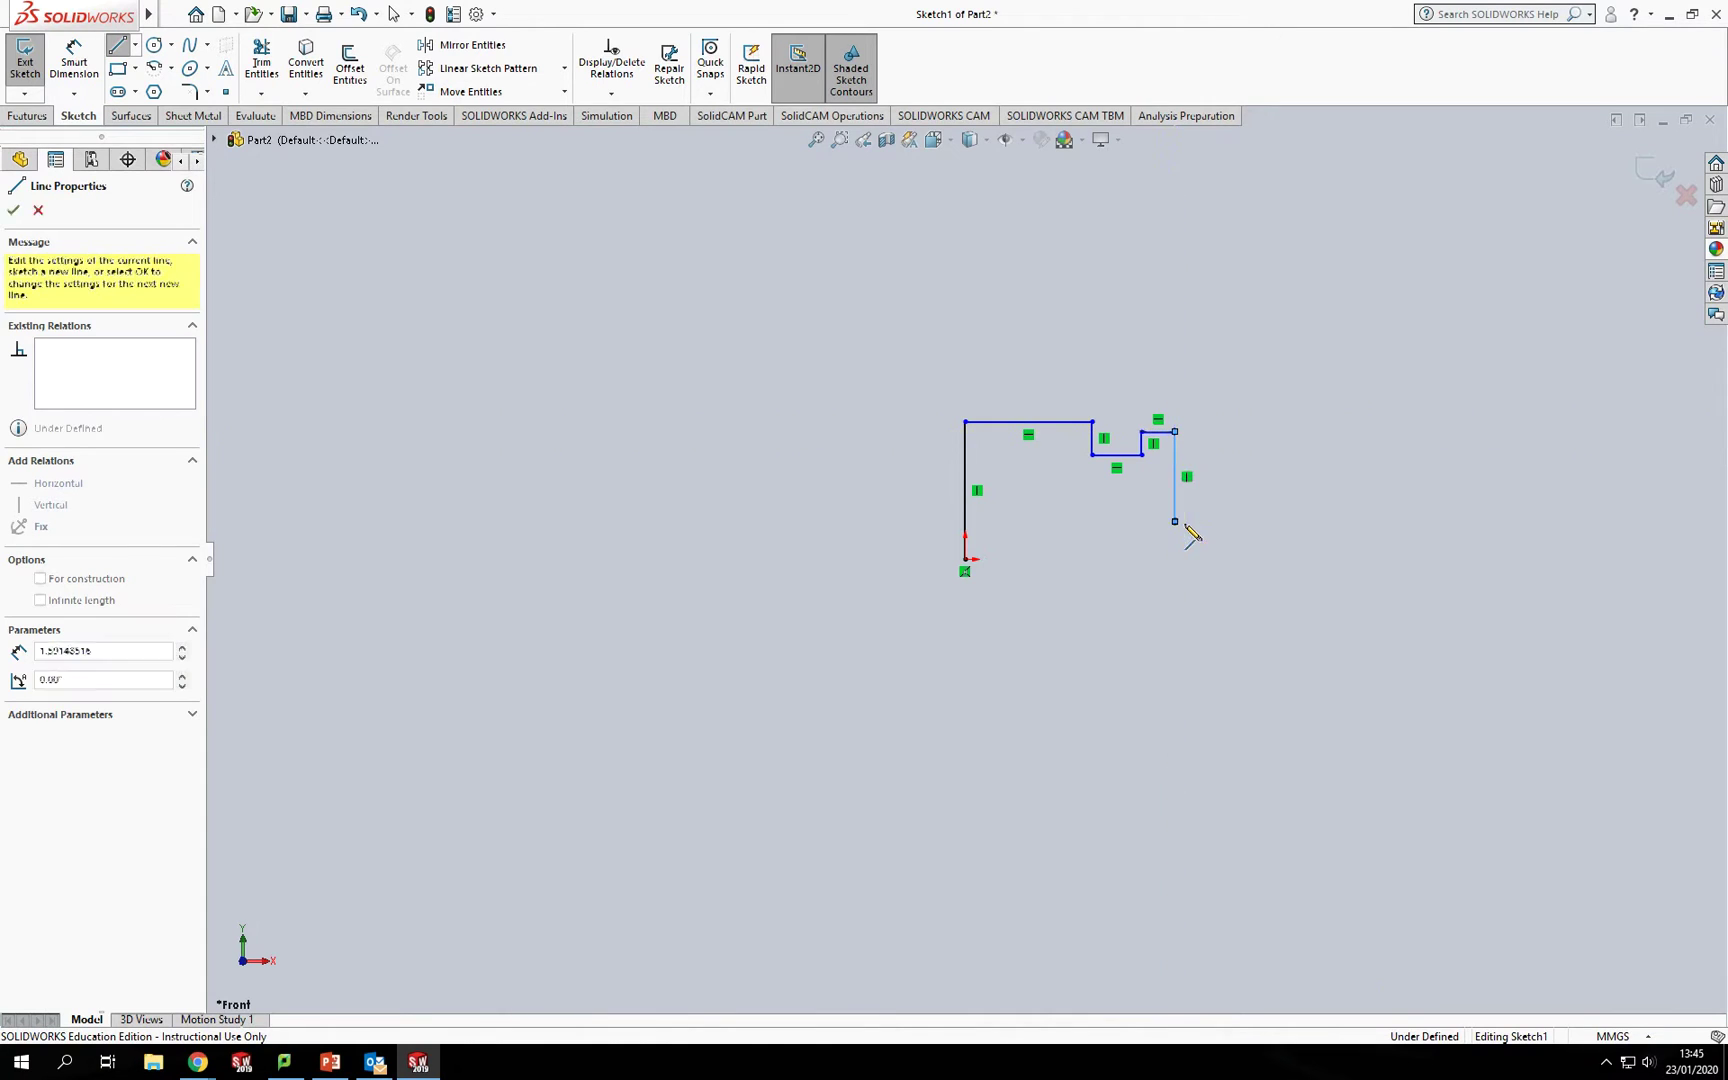
click(1401, 521)
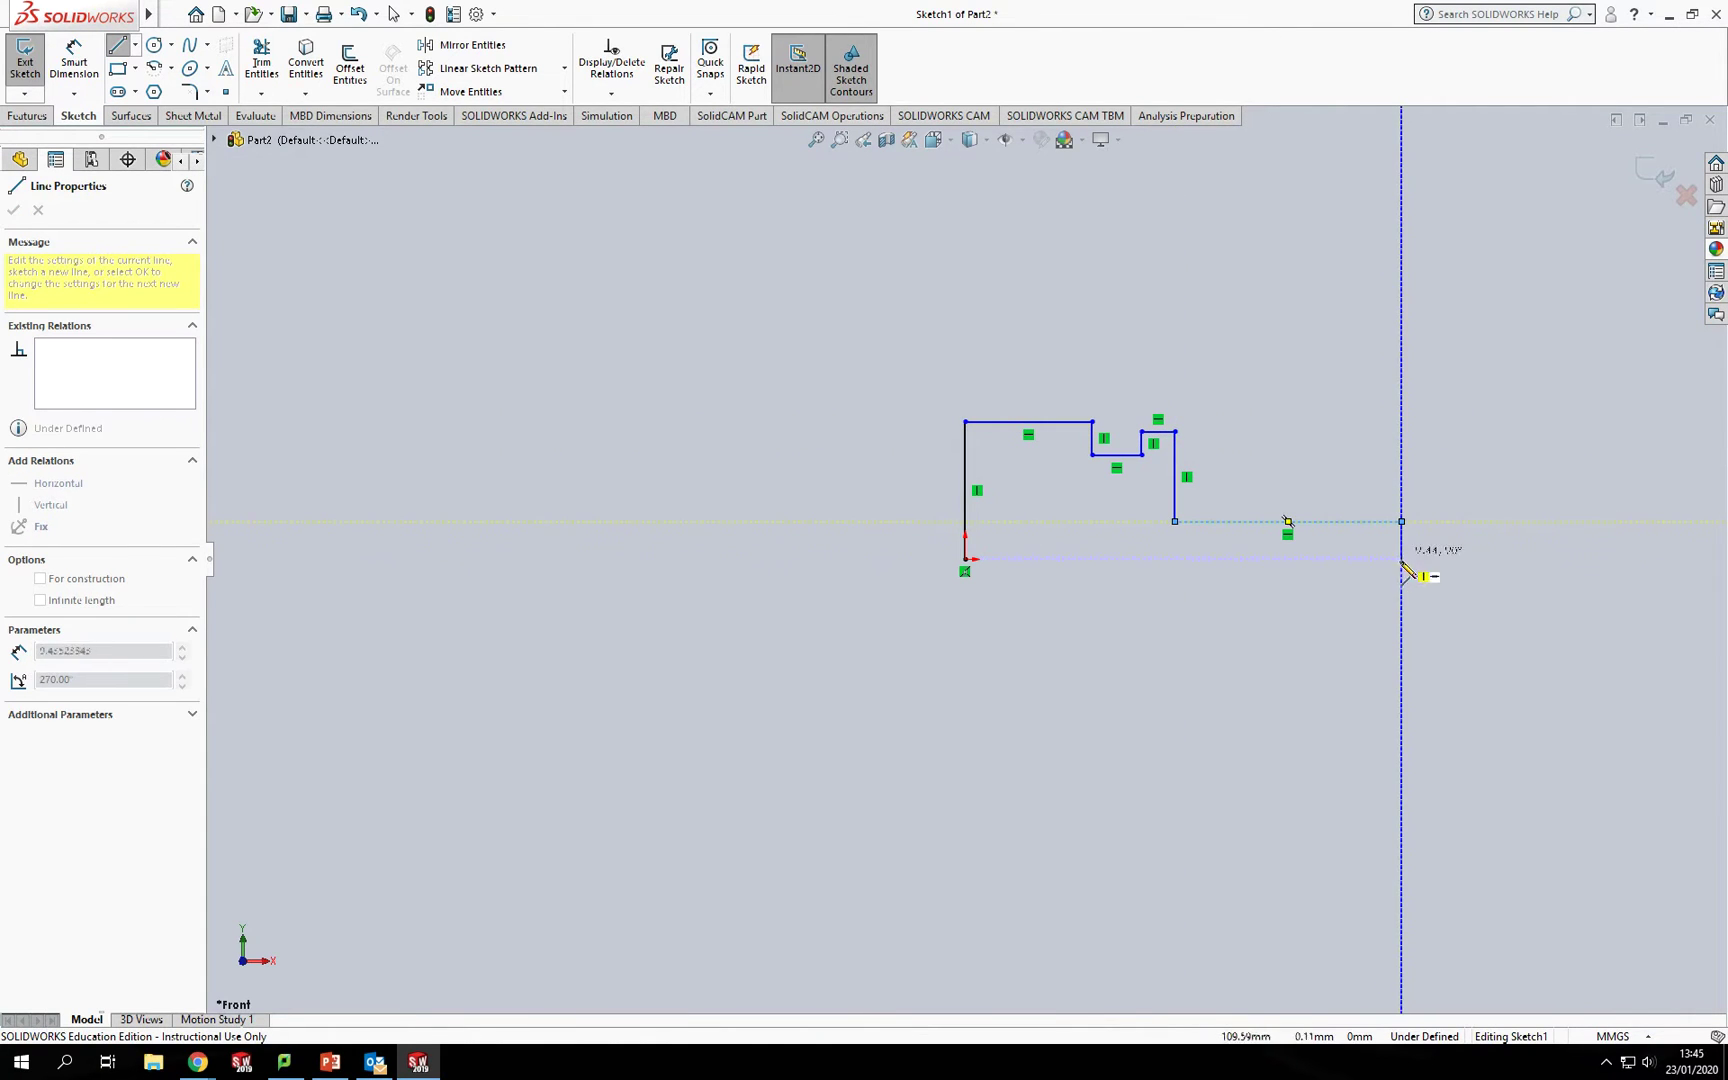
click(1401, 558)
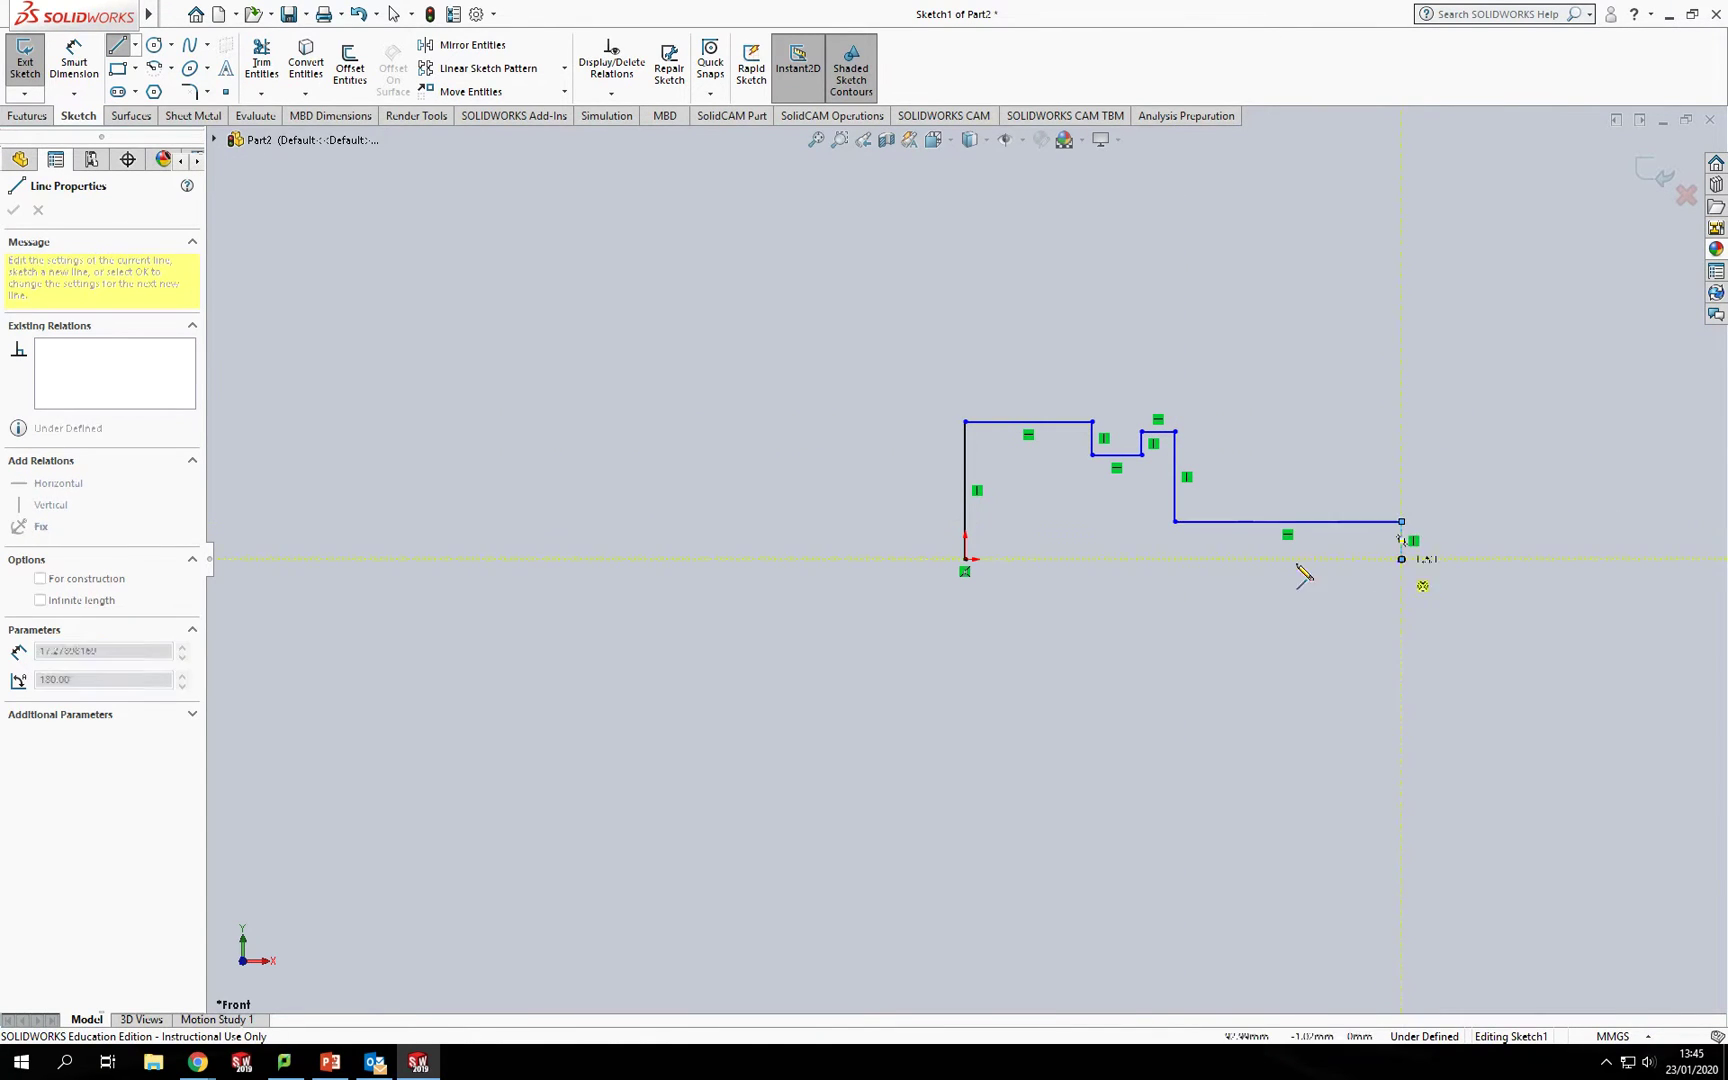
click(968, 560)
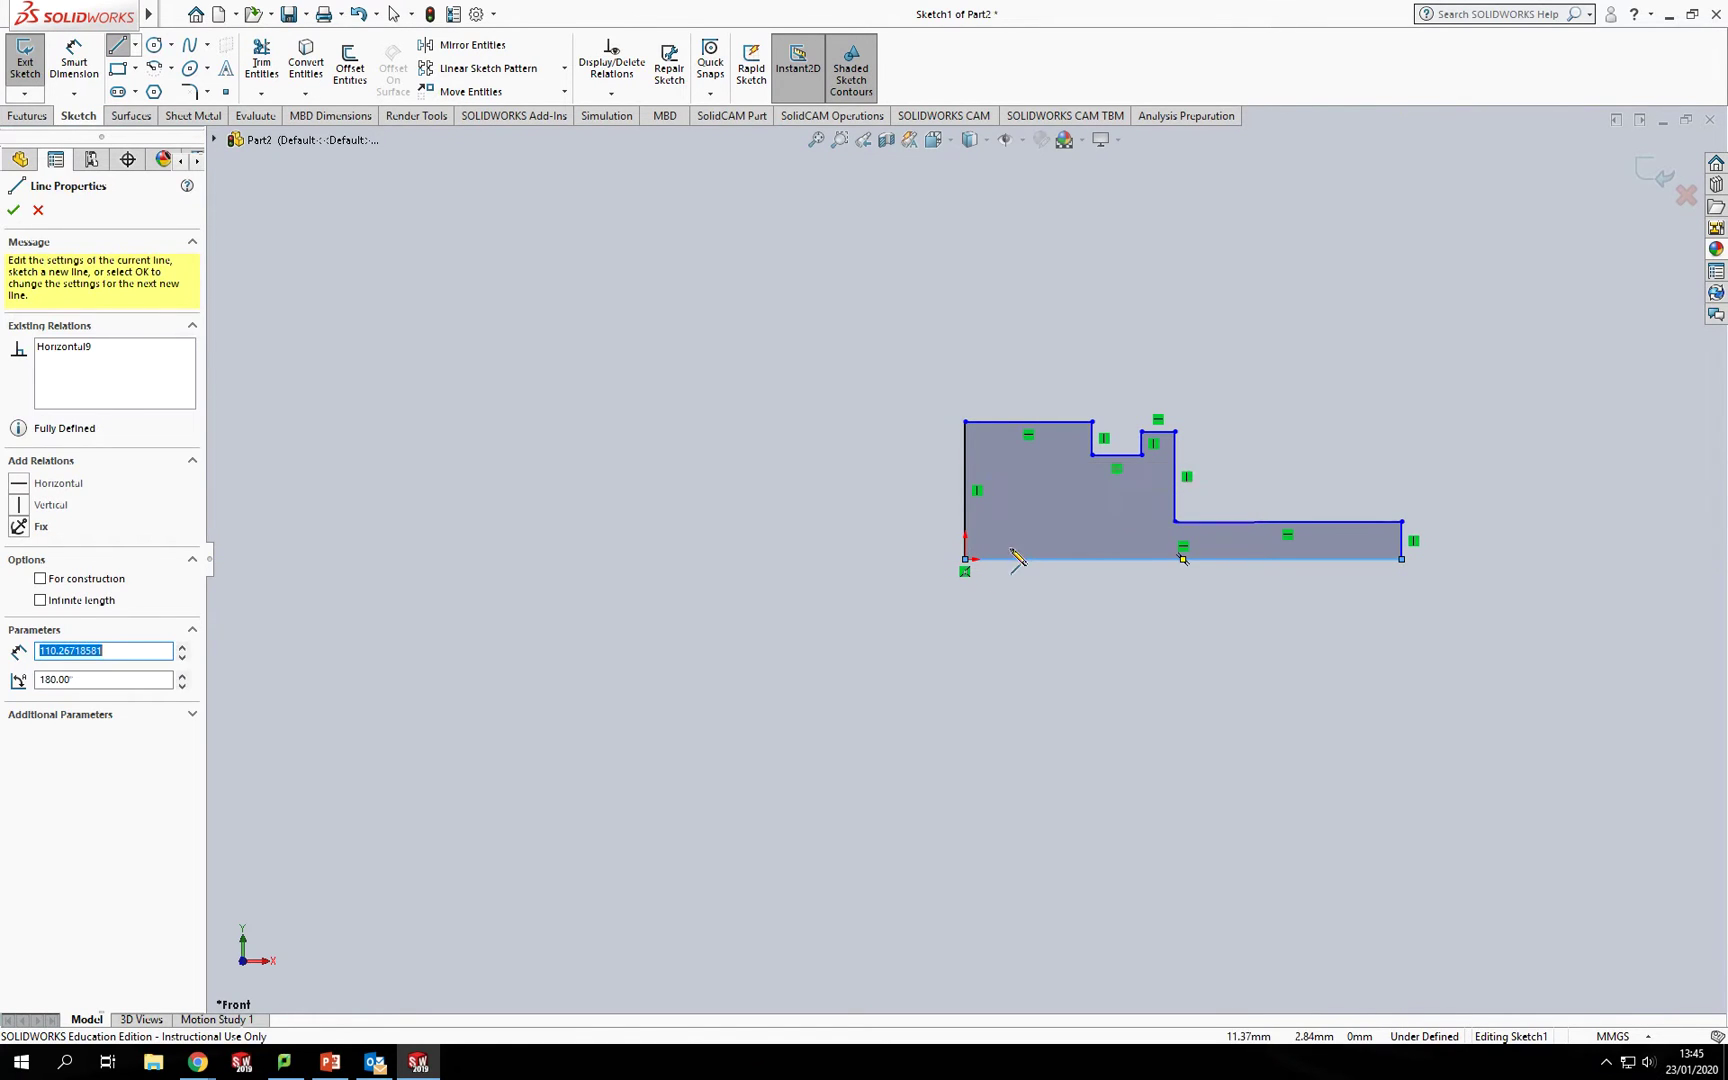
key(Escape)
Make the profile's bottom line a construction line
click(1080, 560)
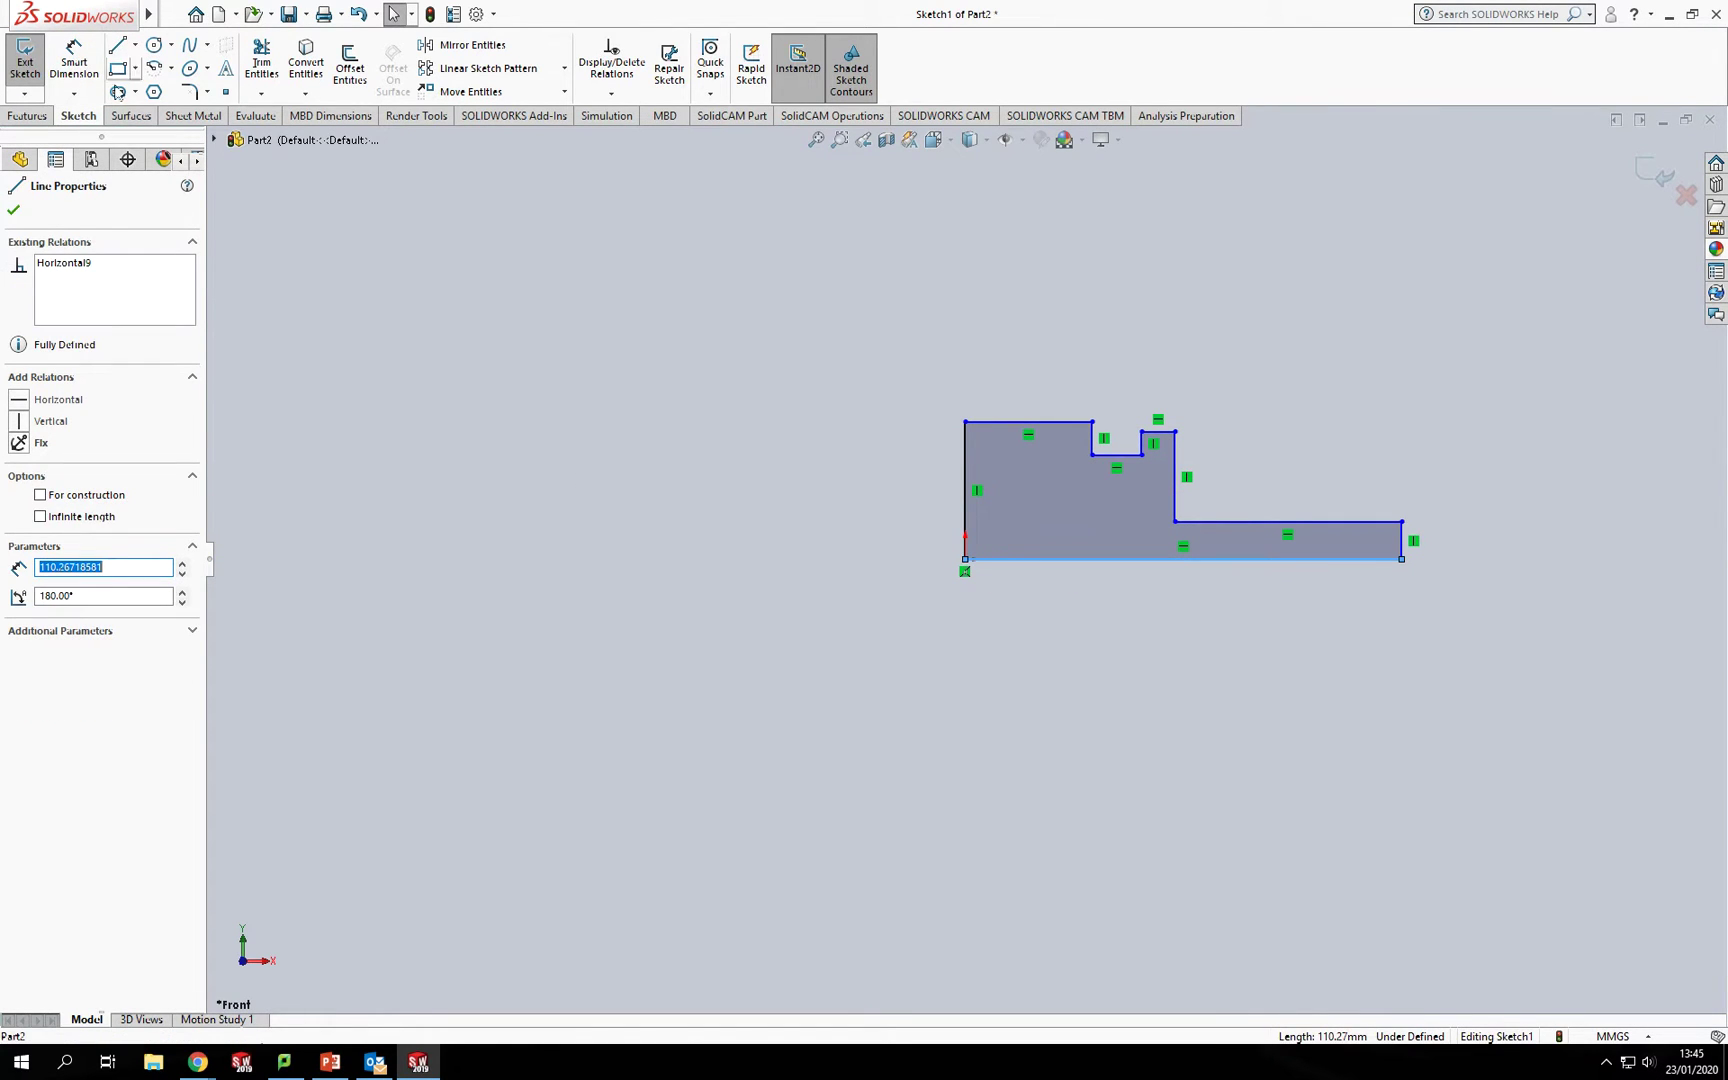
click(40, 496)
click(585, 653)
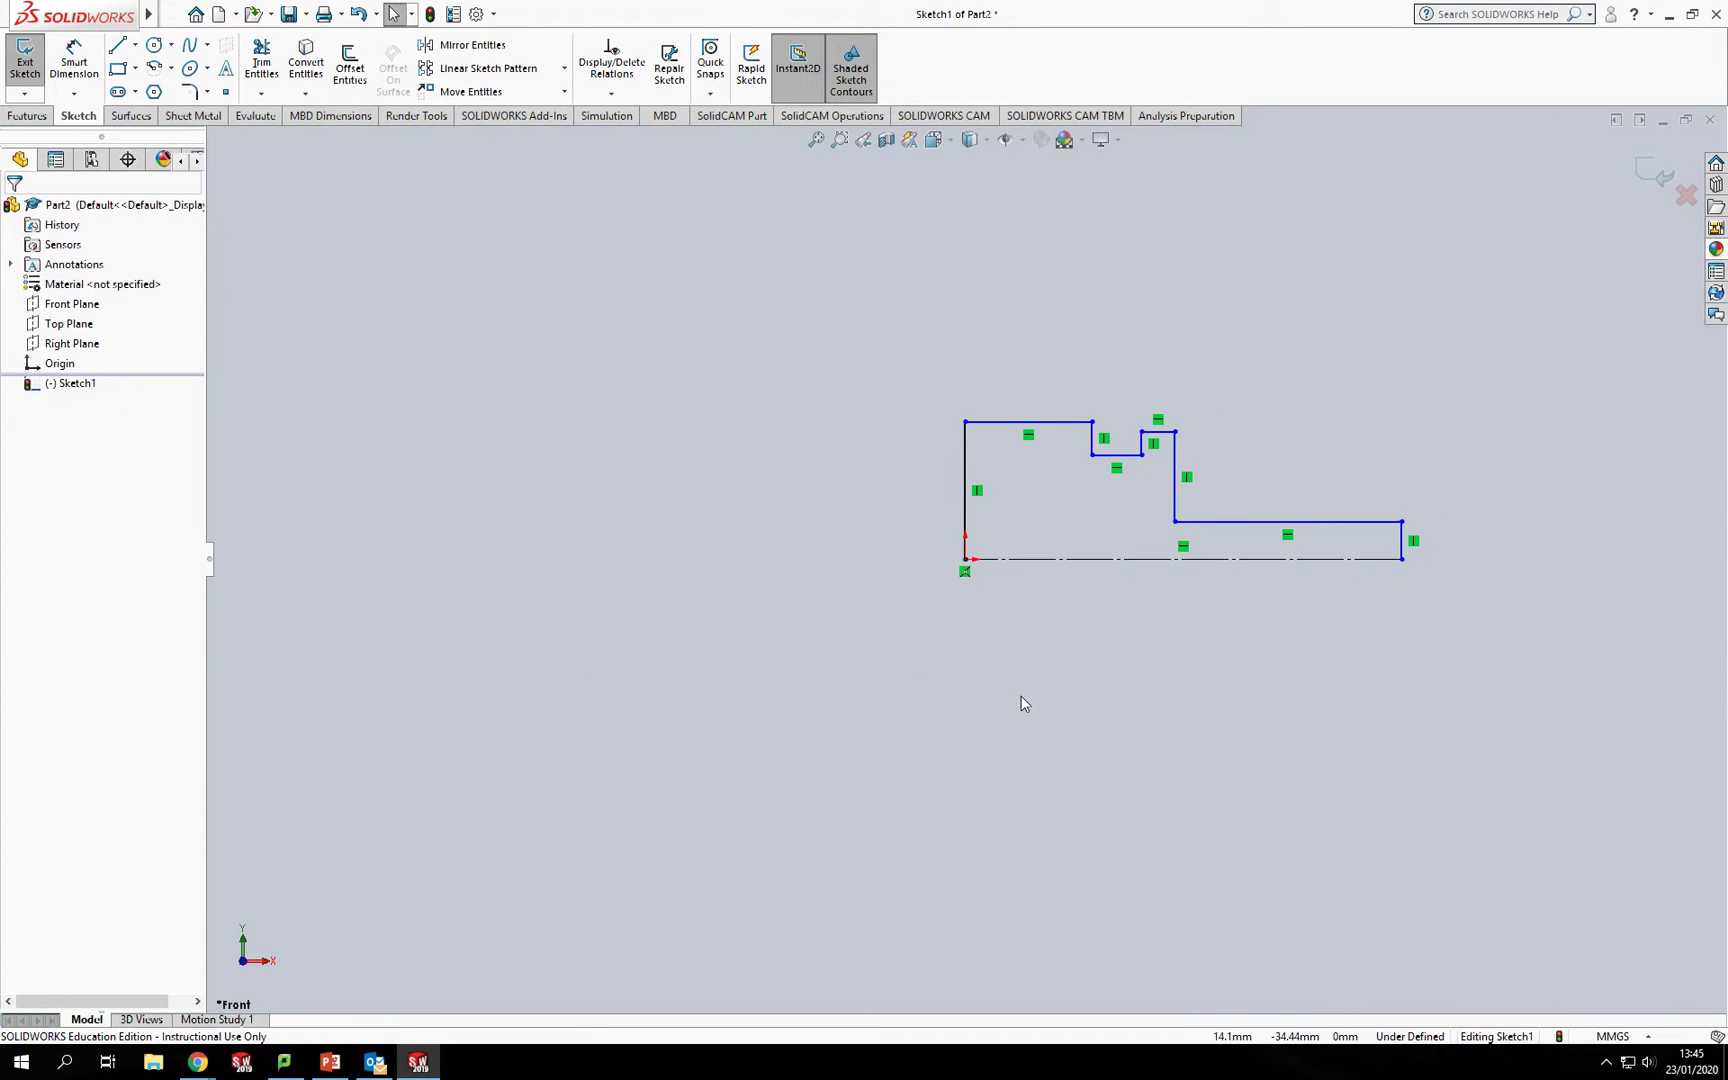
Dimension the head height at 18 mm and the first step height at 15 mm
click(74, 62)
click(1012, 423)
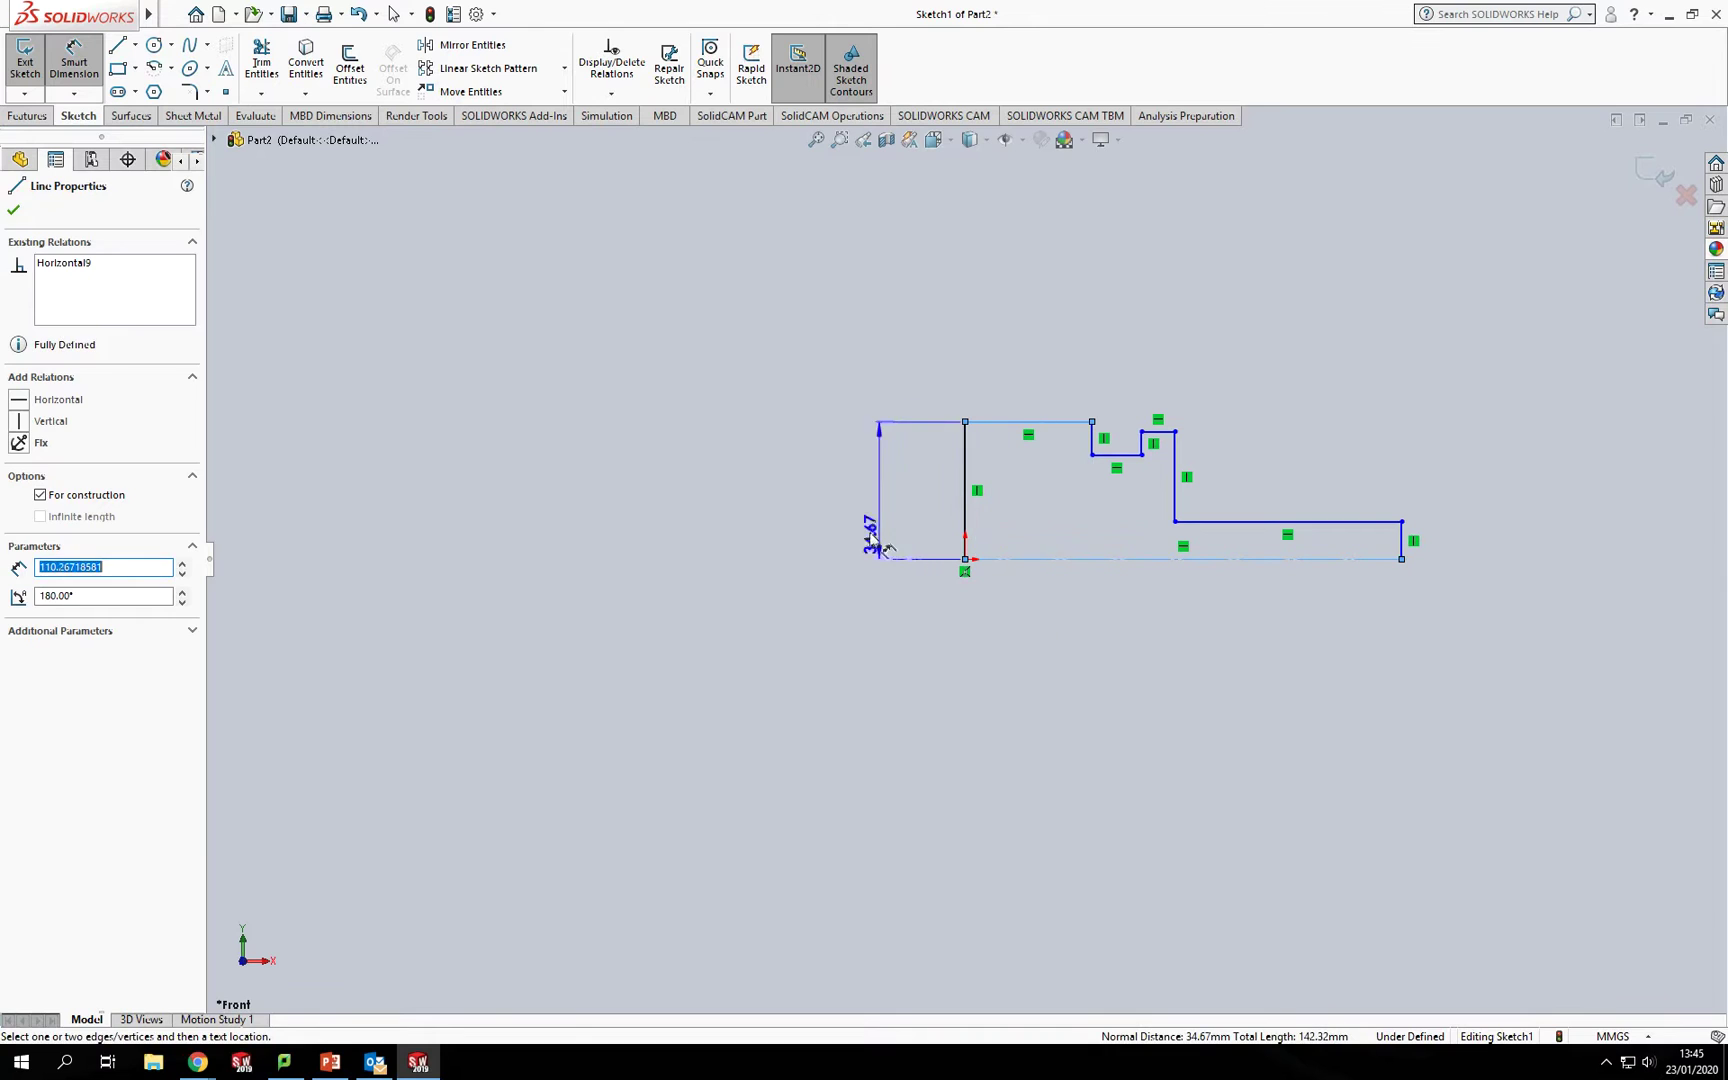
click(836, 522)
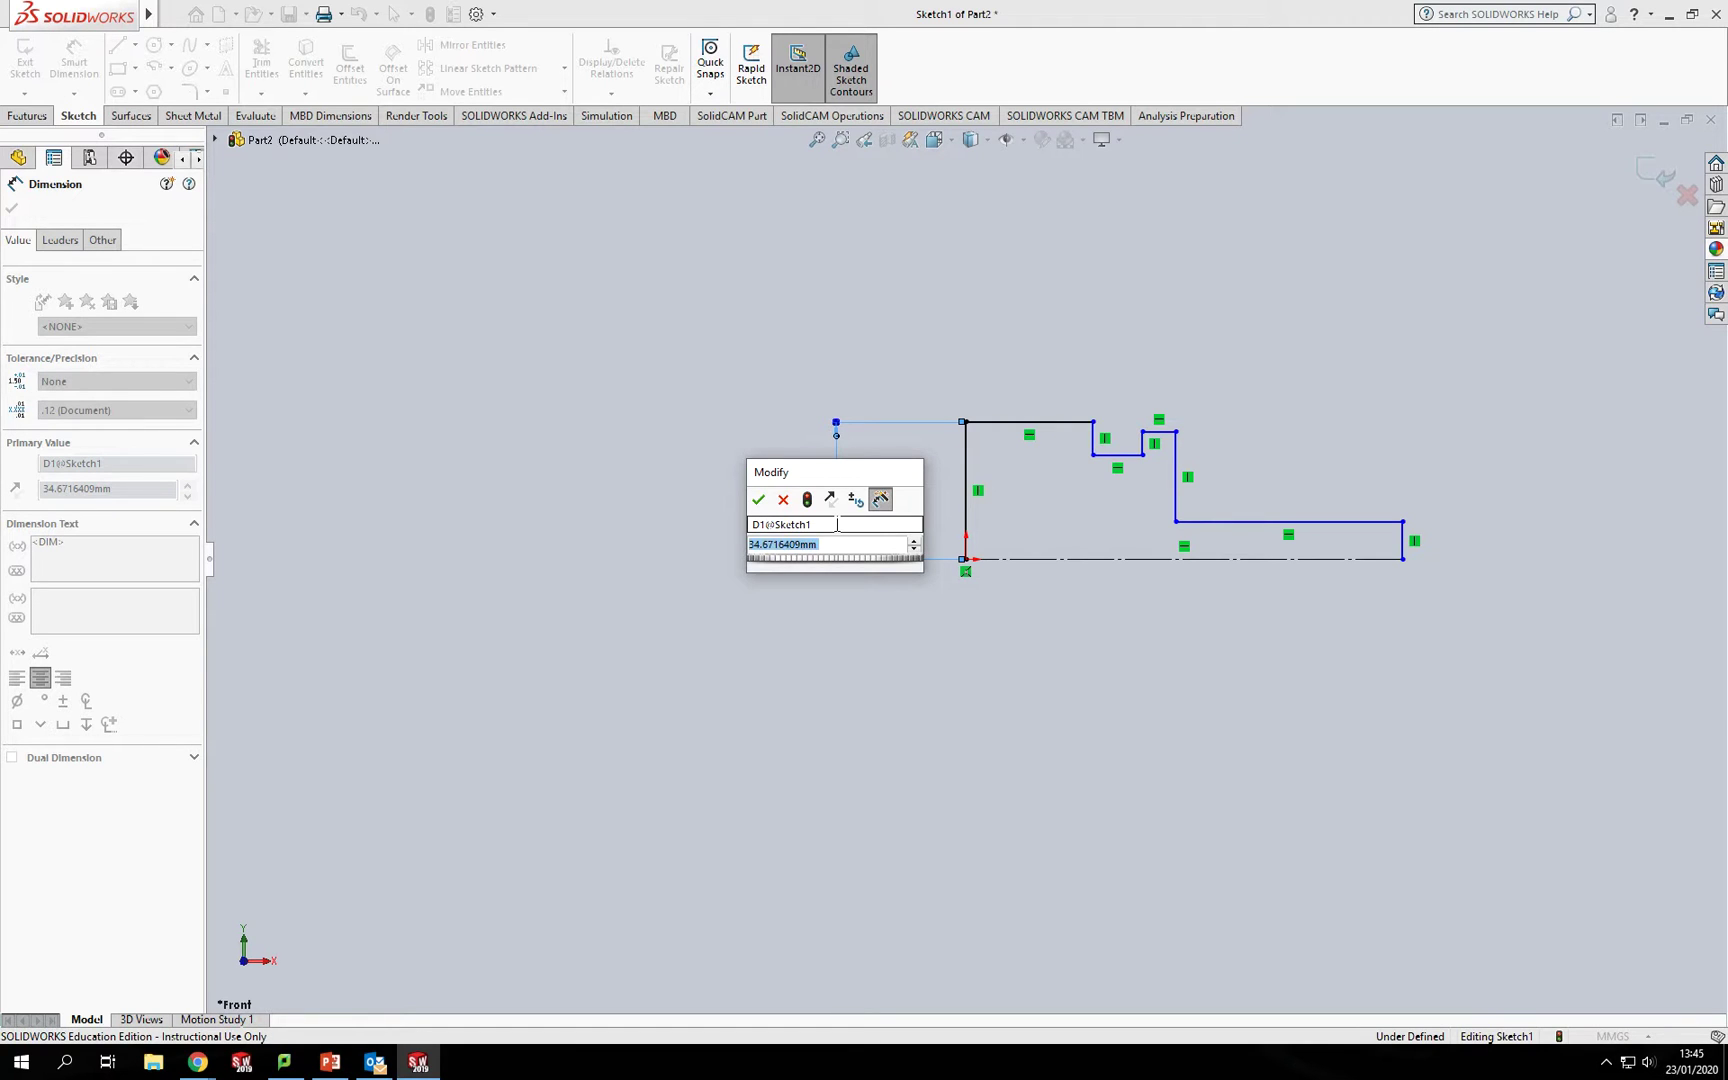
text(18)
key(Return)
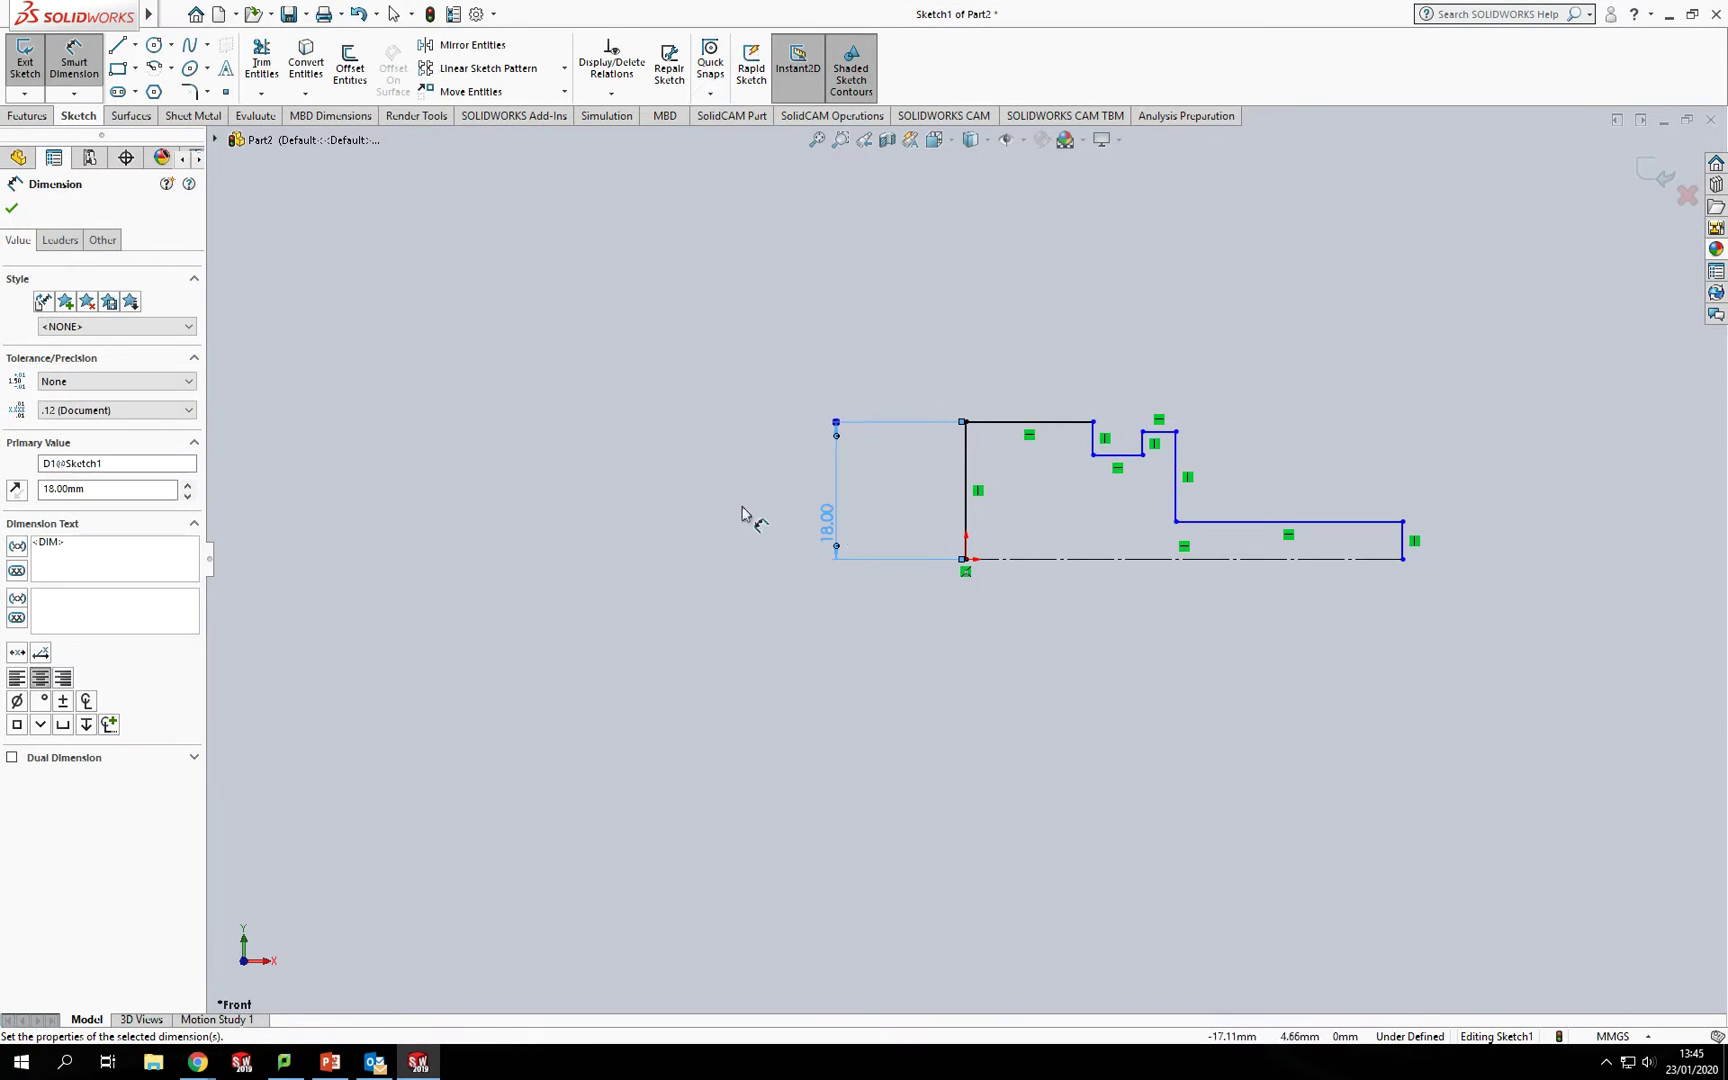
click(1118, 455)
click(1112, 559)
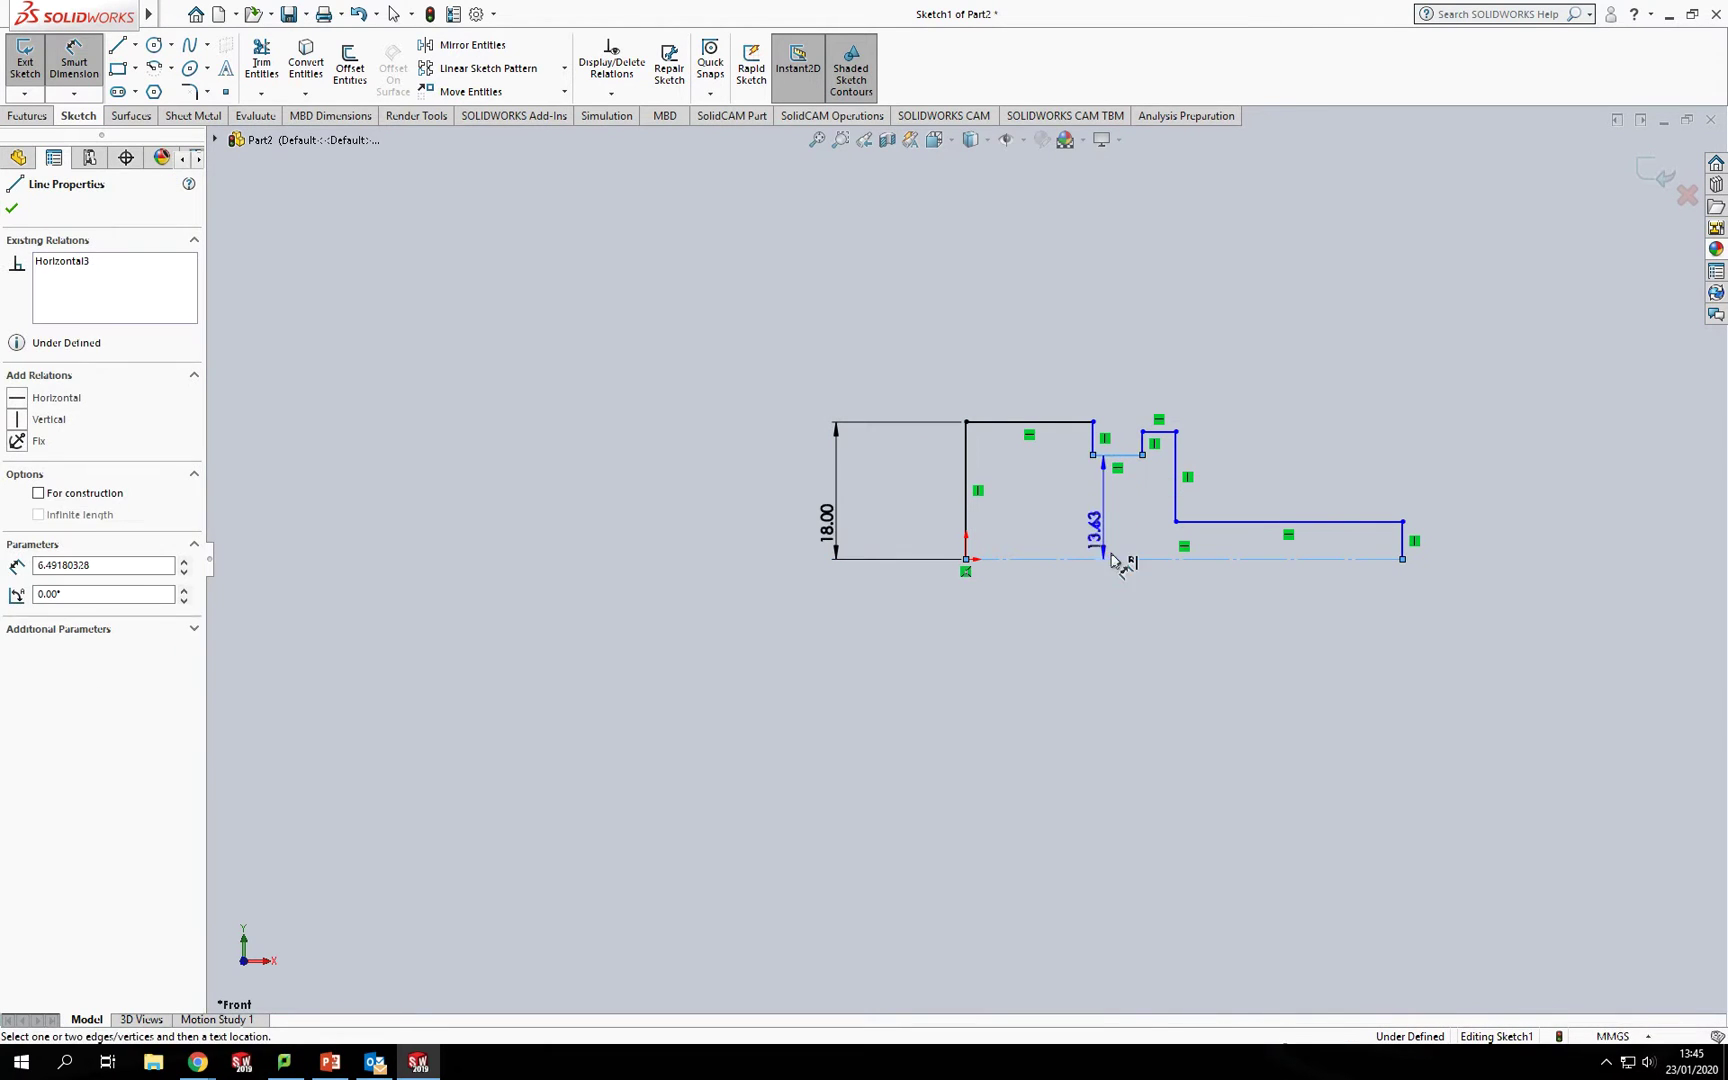
click(1115, 527)
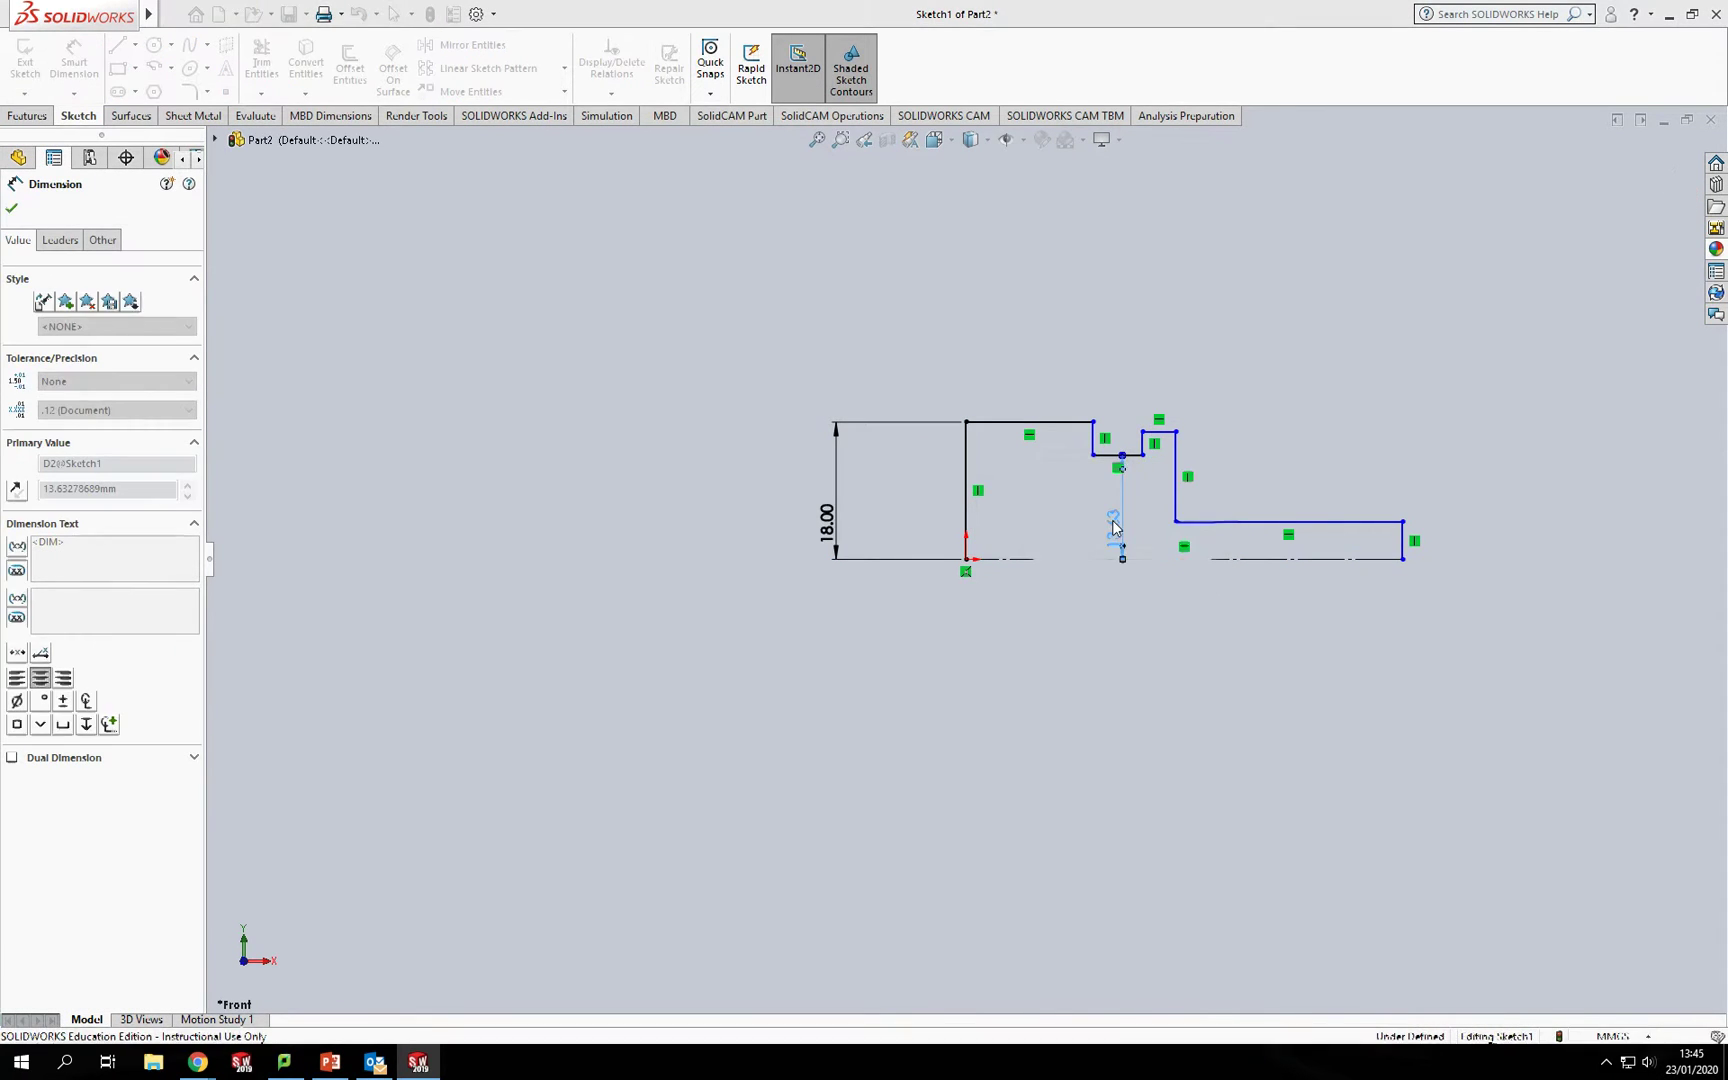
text(15)
key(Return)
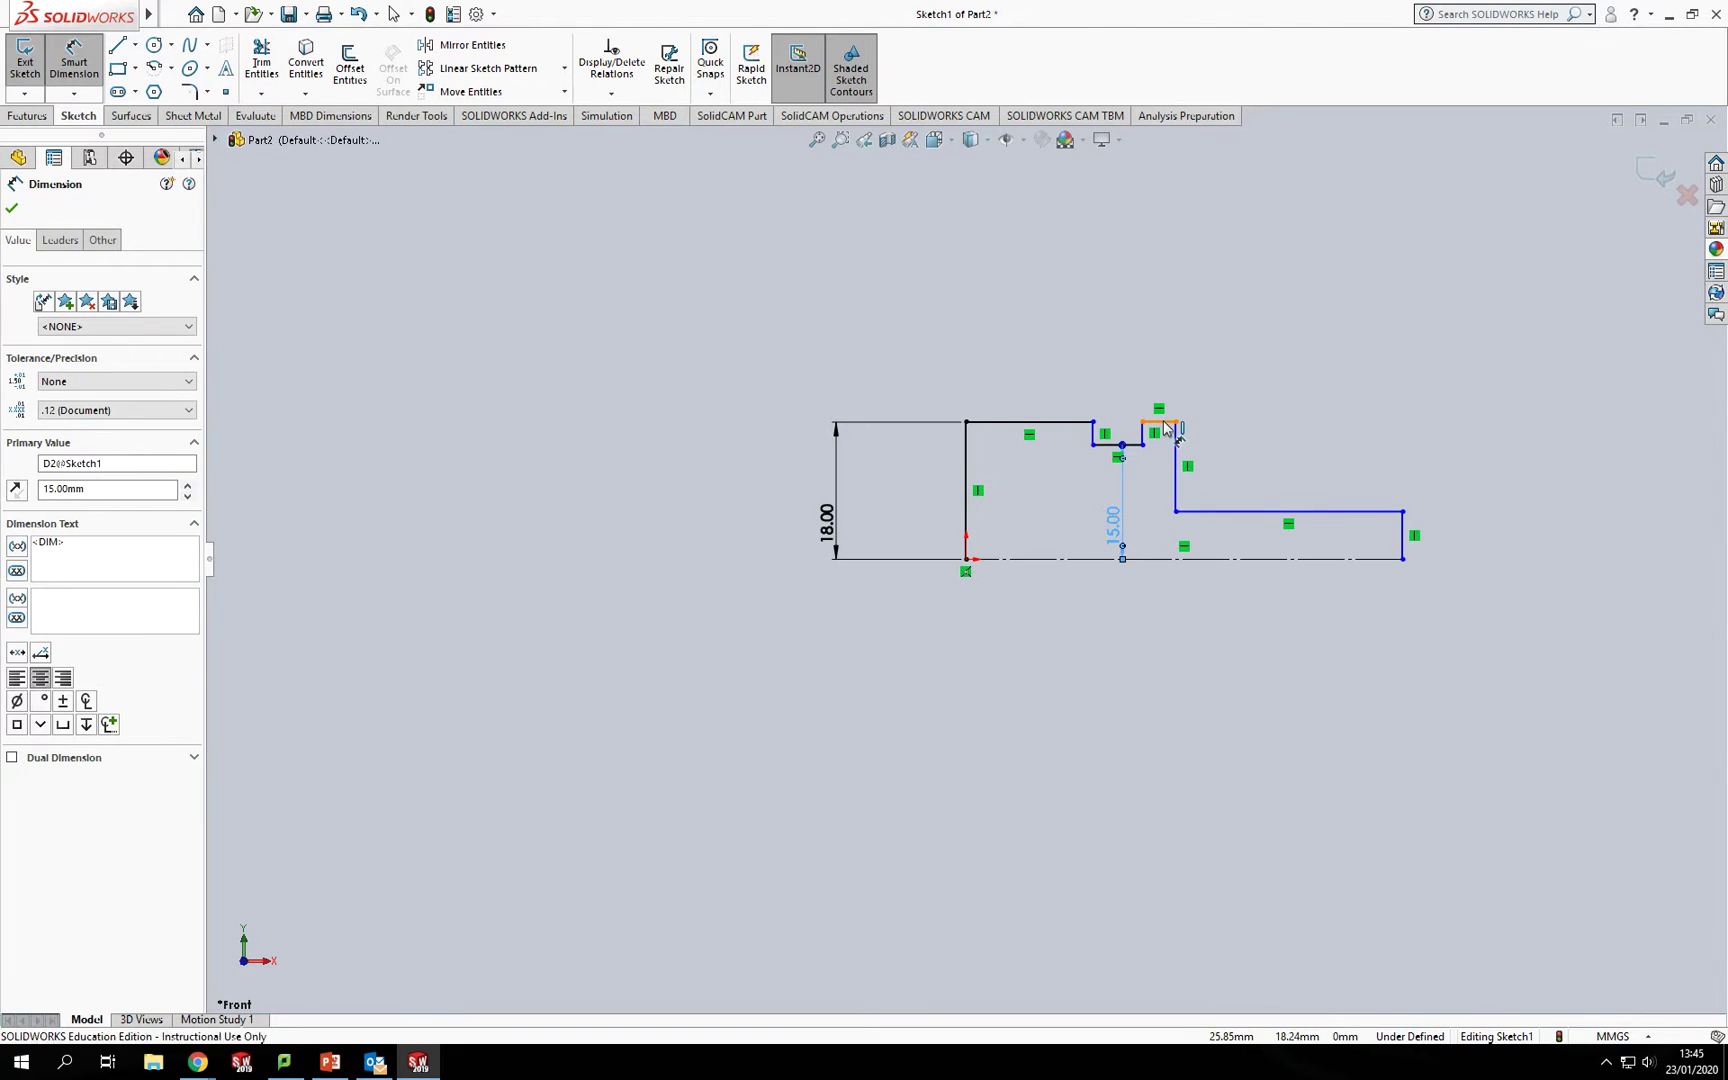
Dimension the lip height at 16 mm and the shaft height at 5 mm
click(1166, 428)
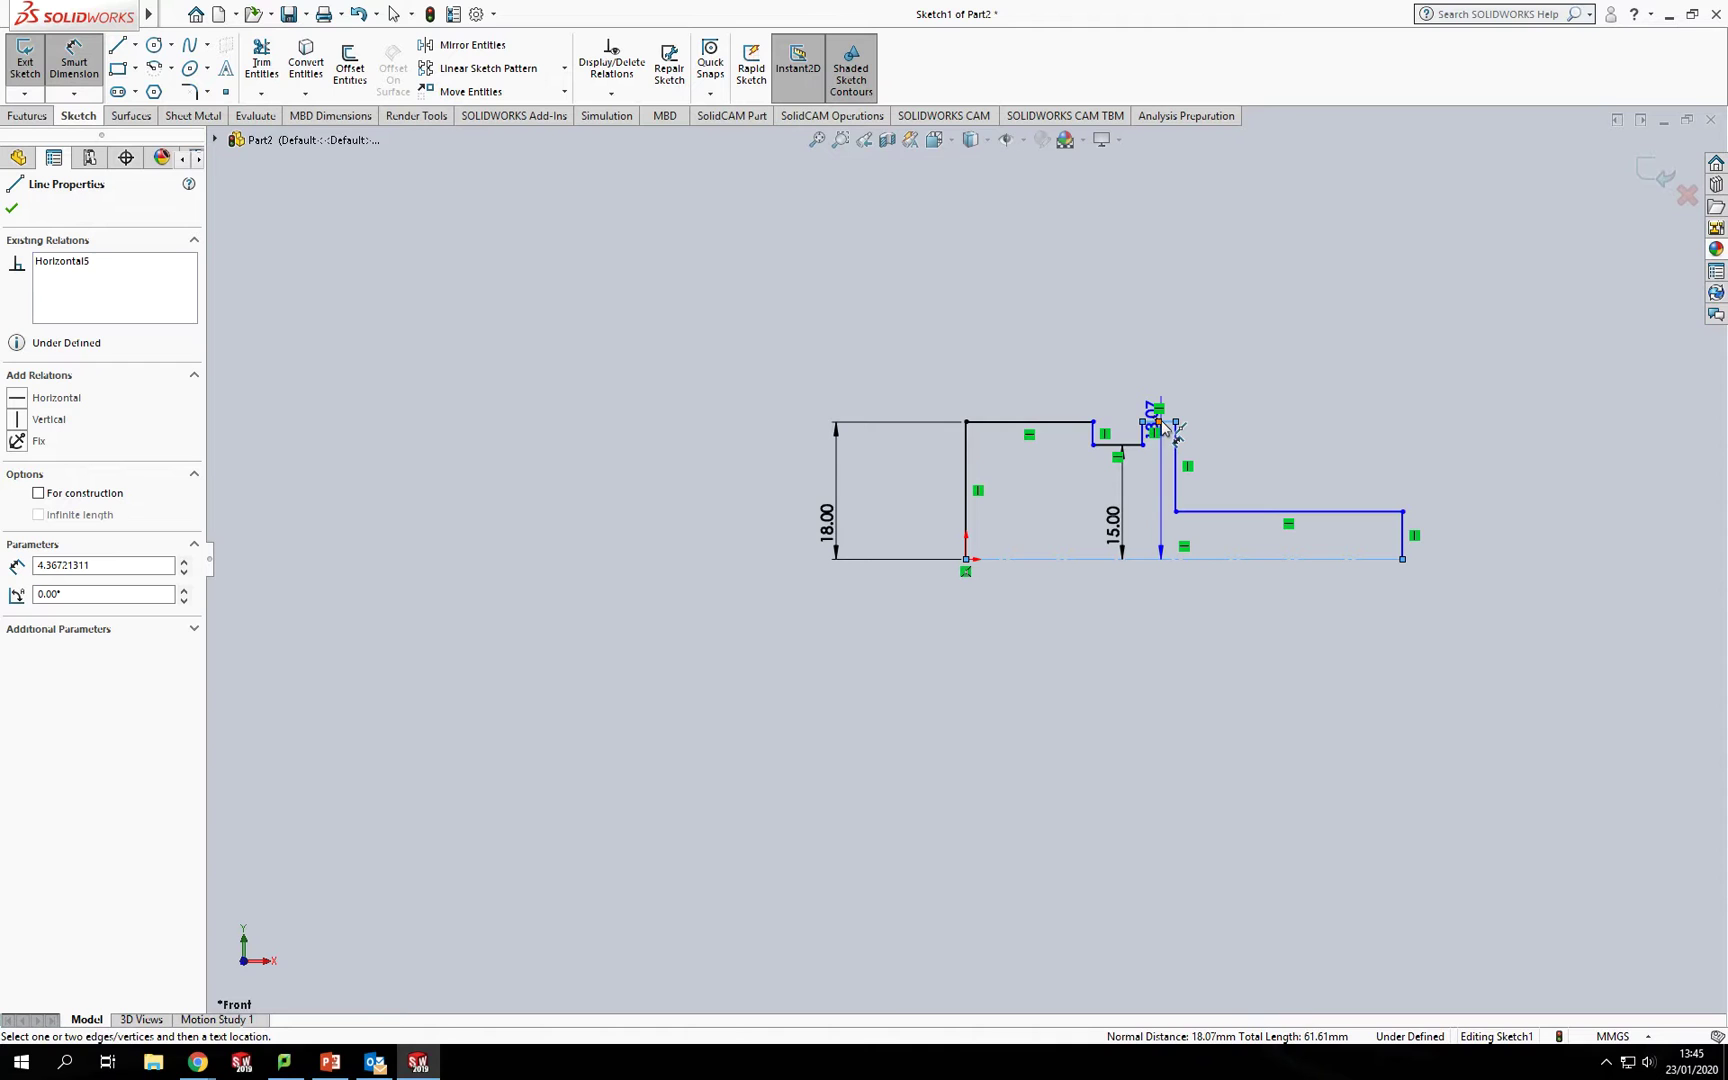
click(1160, 490)
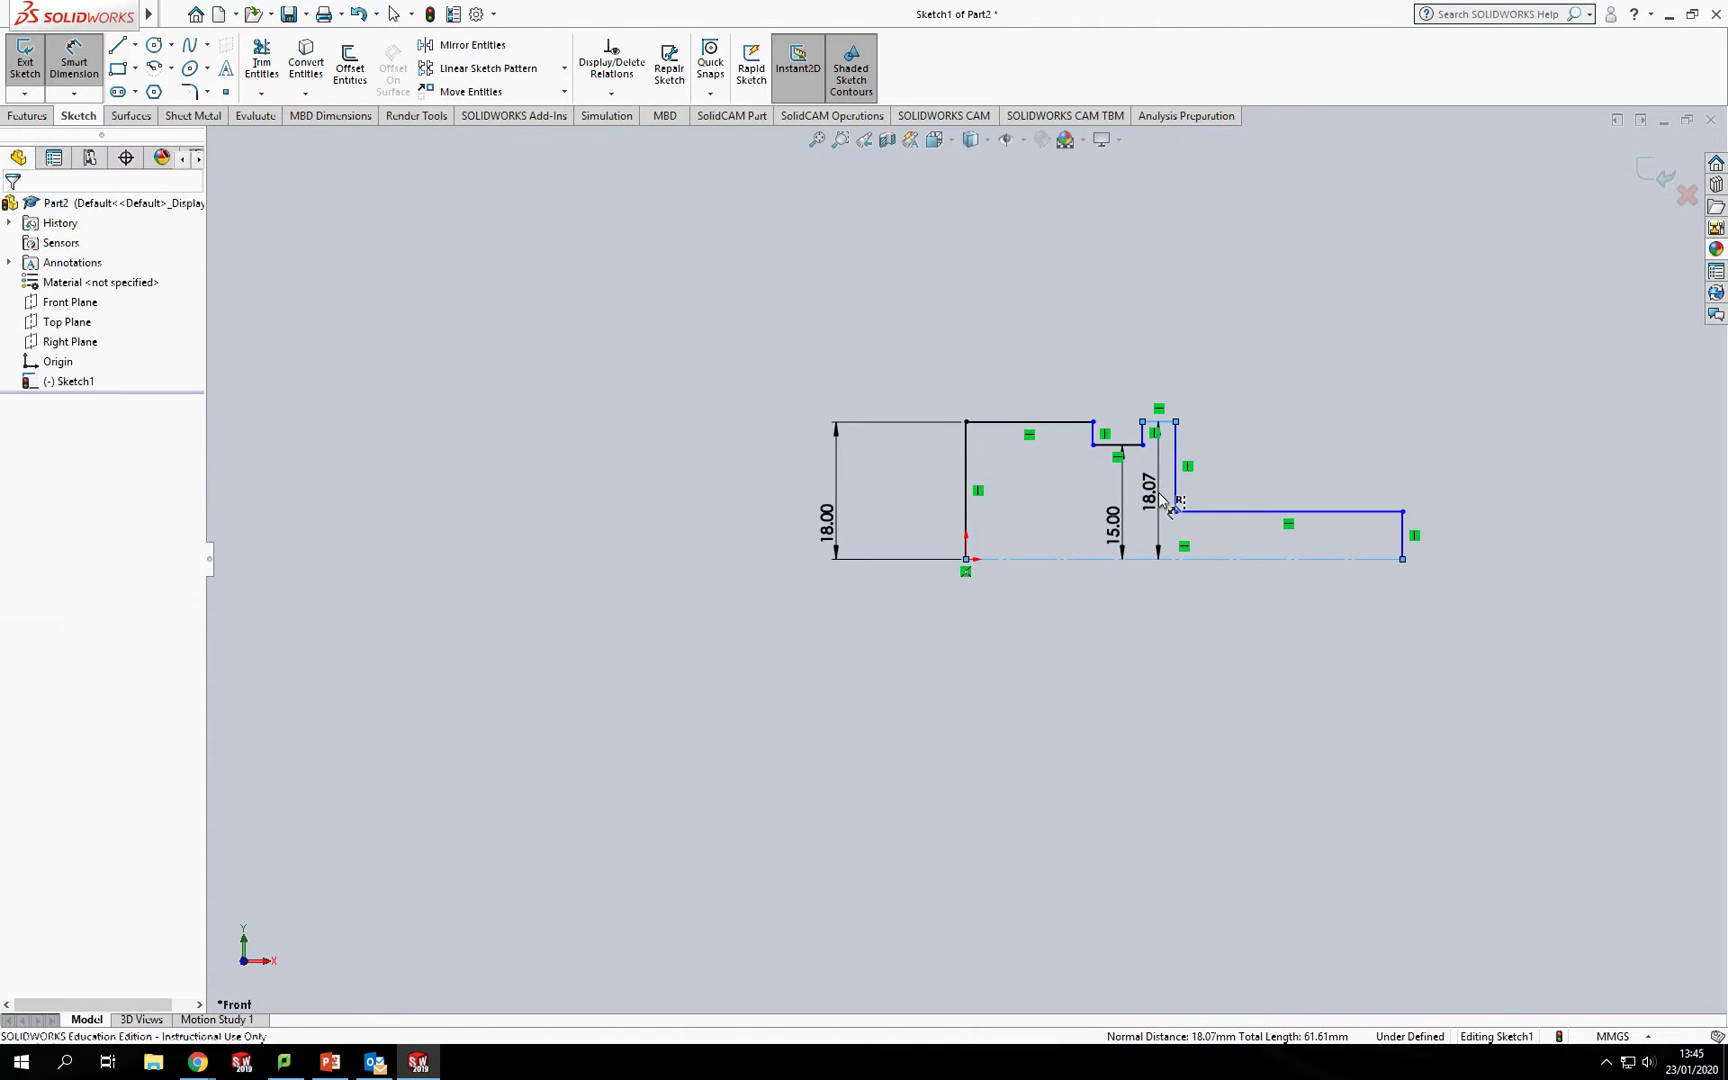
text(16)
key(Return)
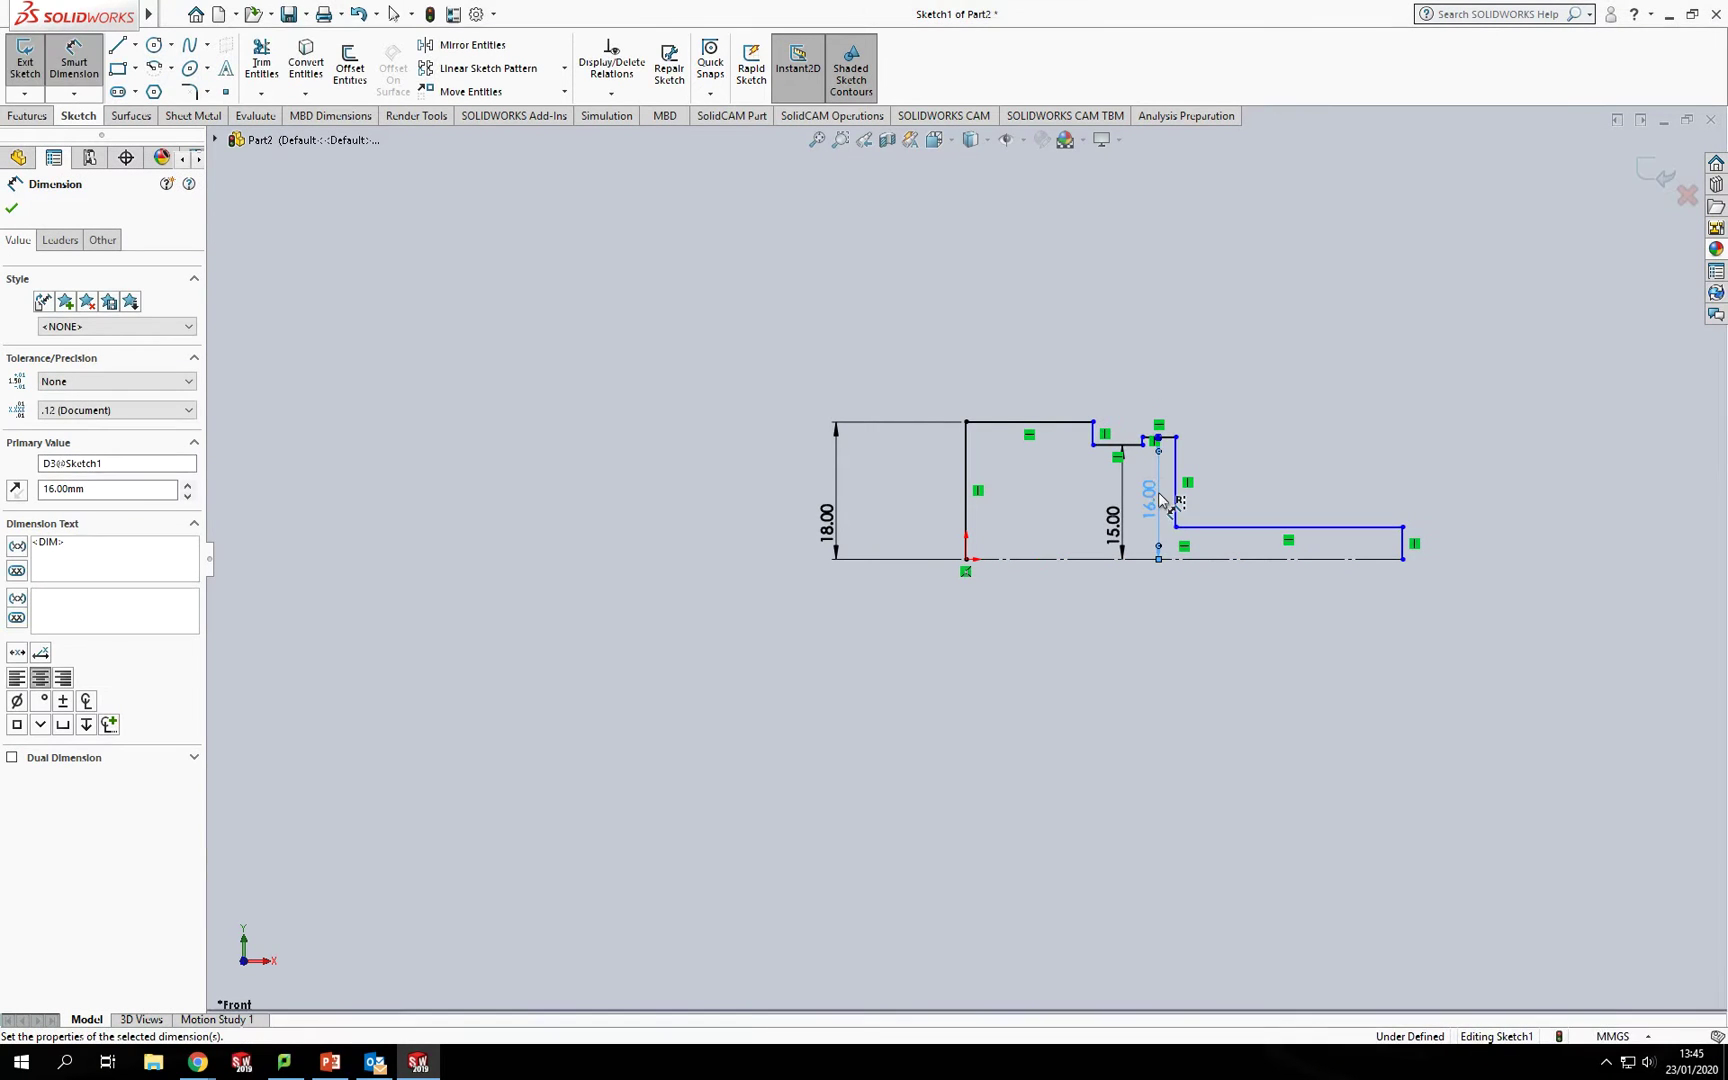
click(1352, 528)
click(1350, 559)
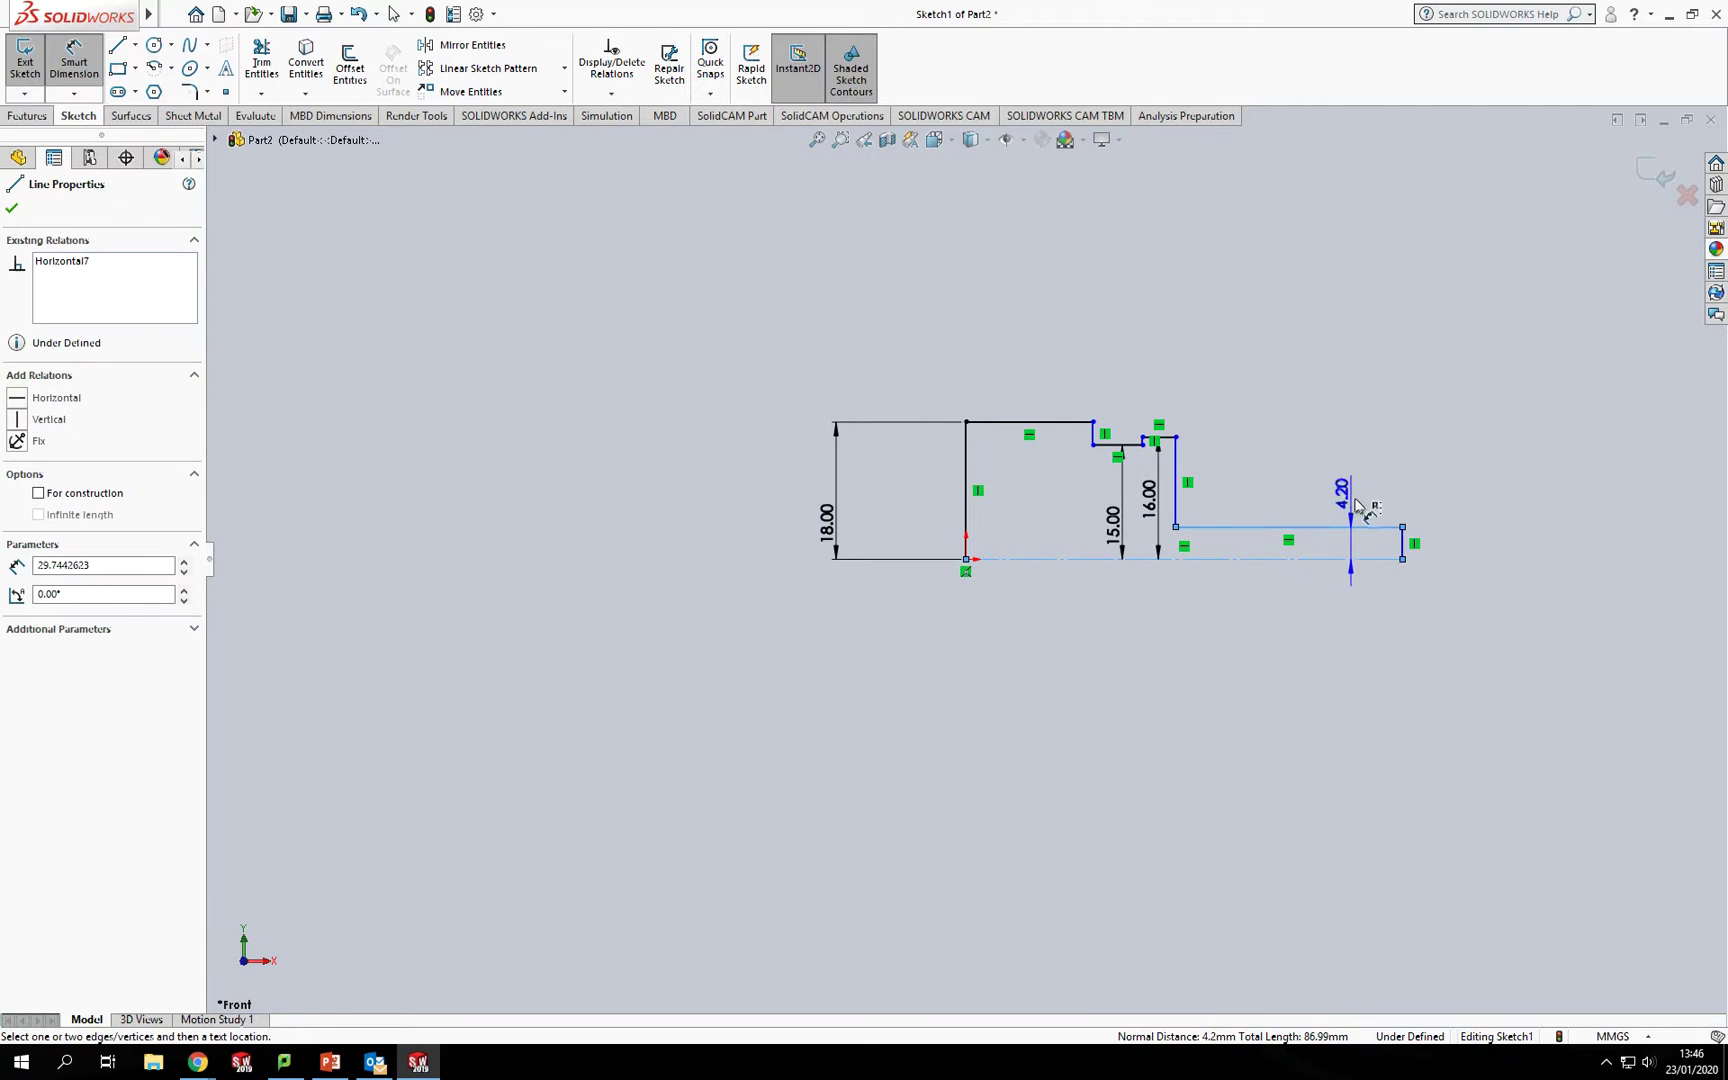
click(1341, 556)
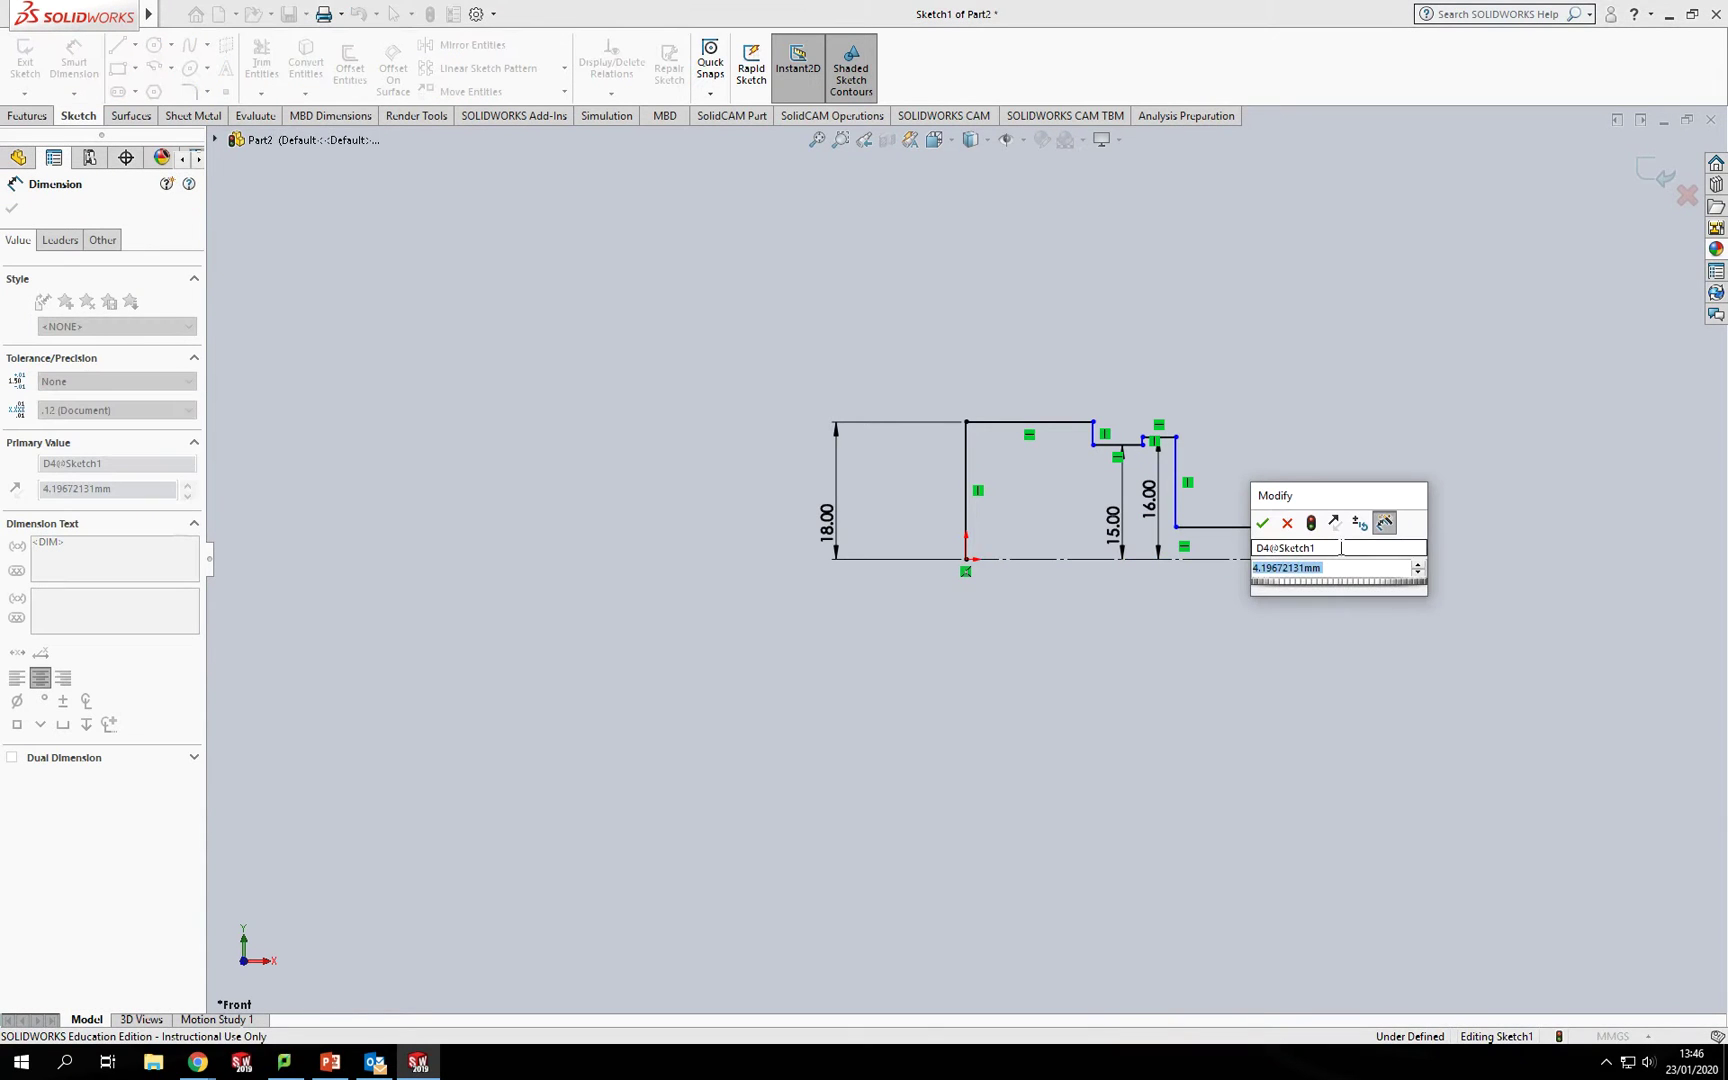
key(Return)
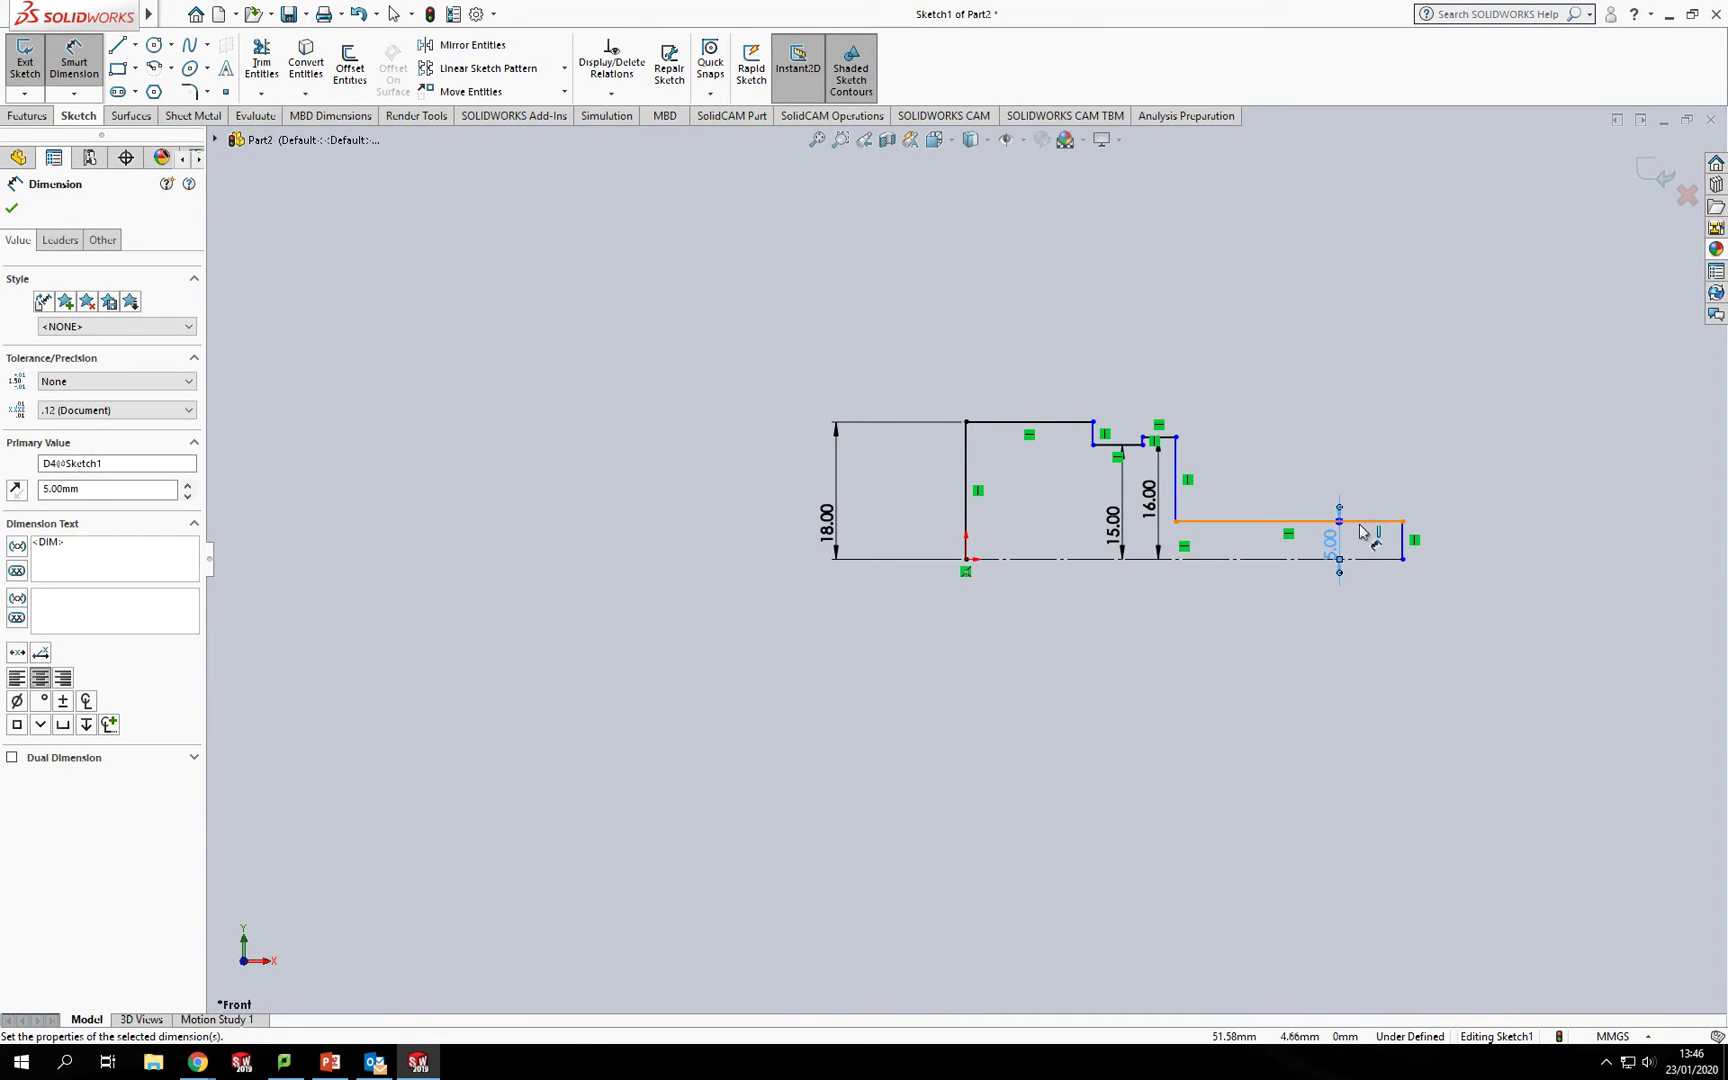
Dimension the shaft length at 30 mm and the lip width at 5 mm
key(Escape)
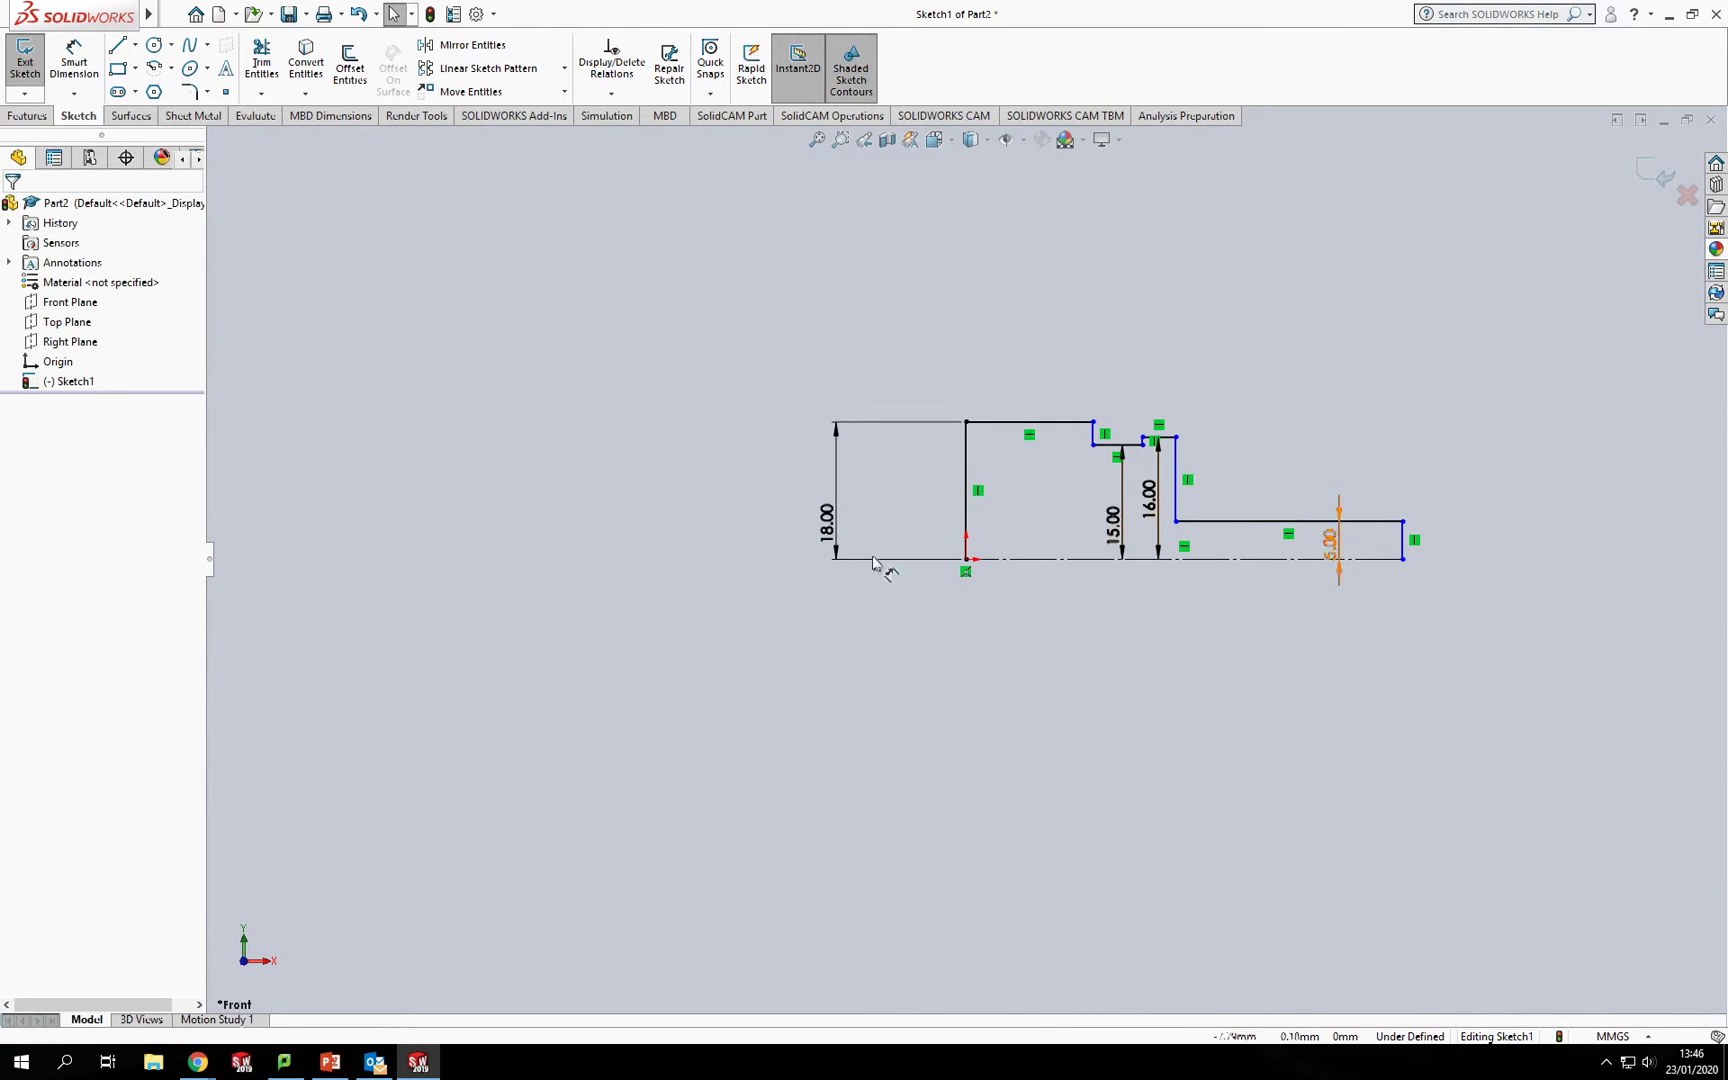
click(74, 60)
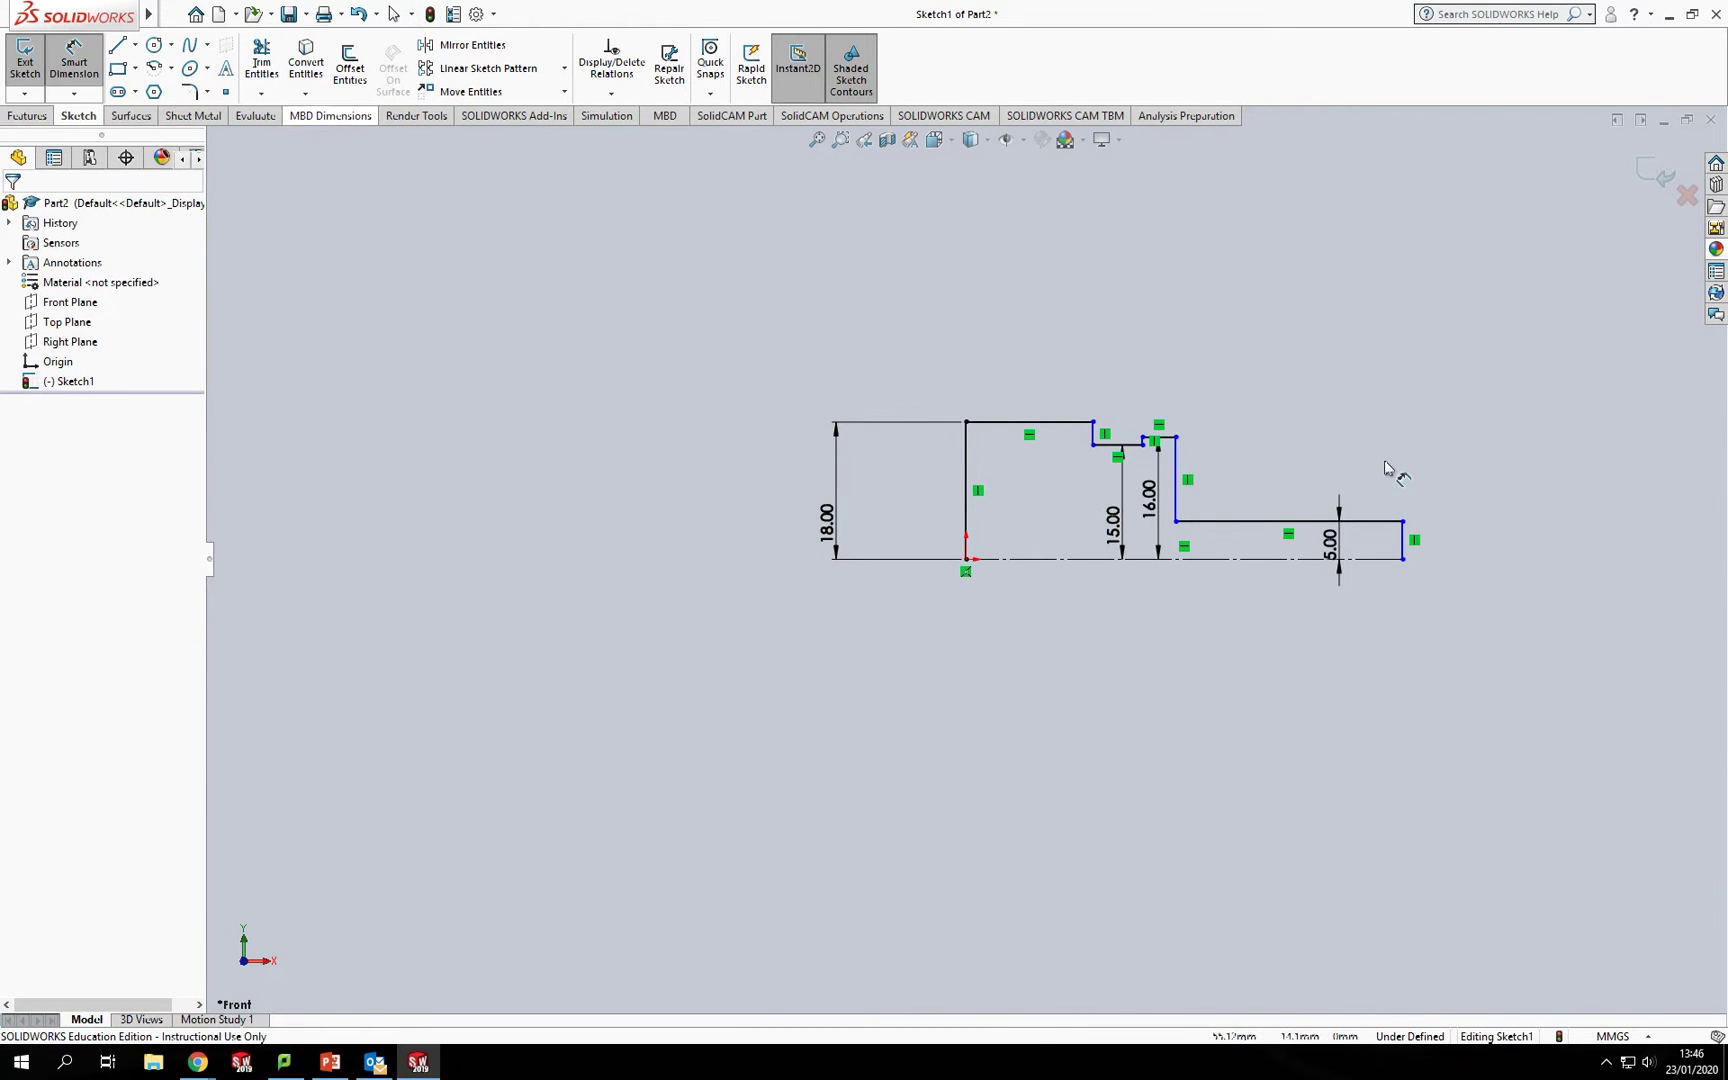
click(1381, 522)
click(1381, 454)
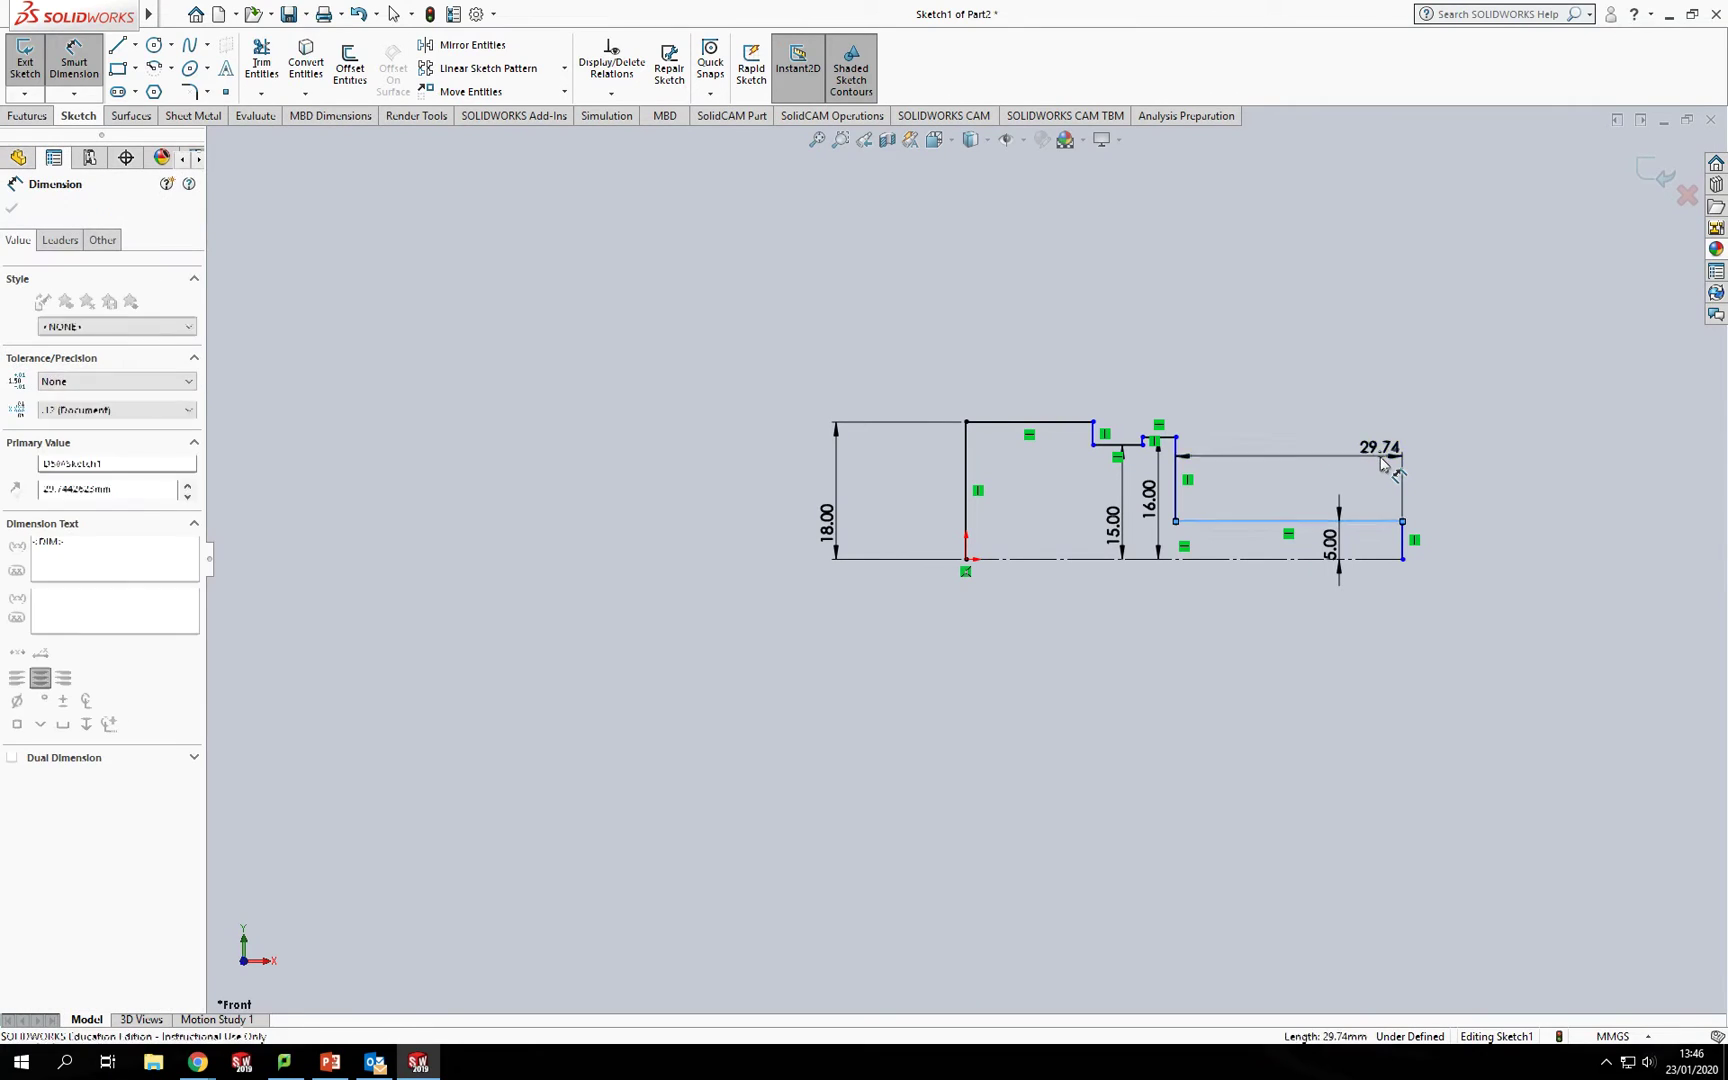
text(30)
key(Return)
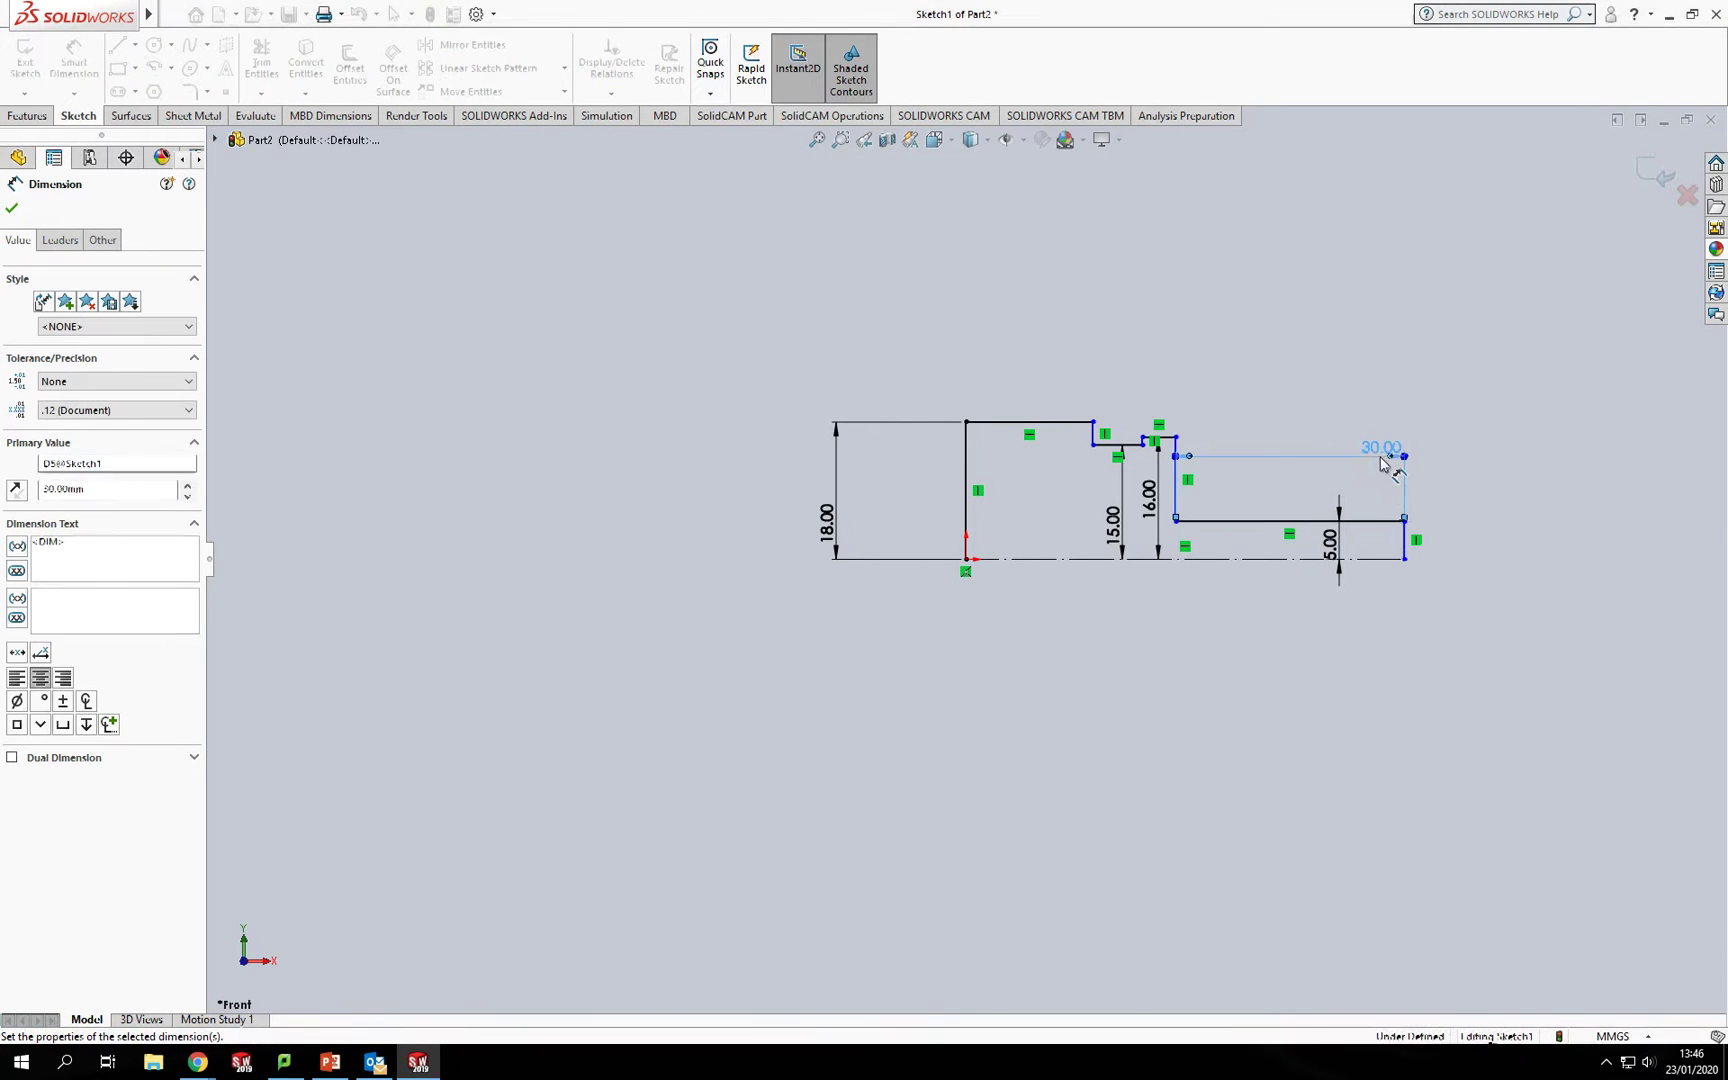
scroll(1172, 438, down, 2)
scroll(1172, 438, down, 1)
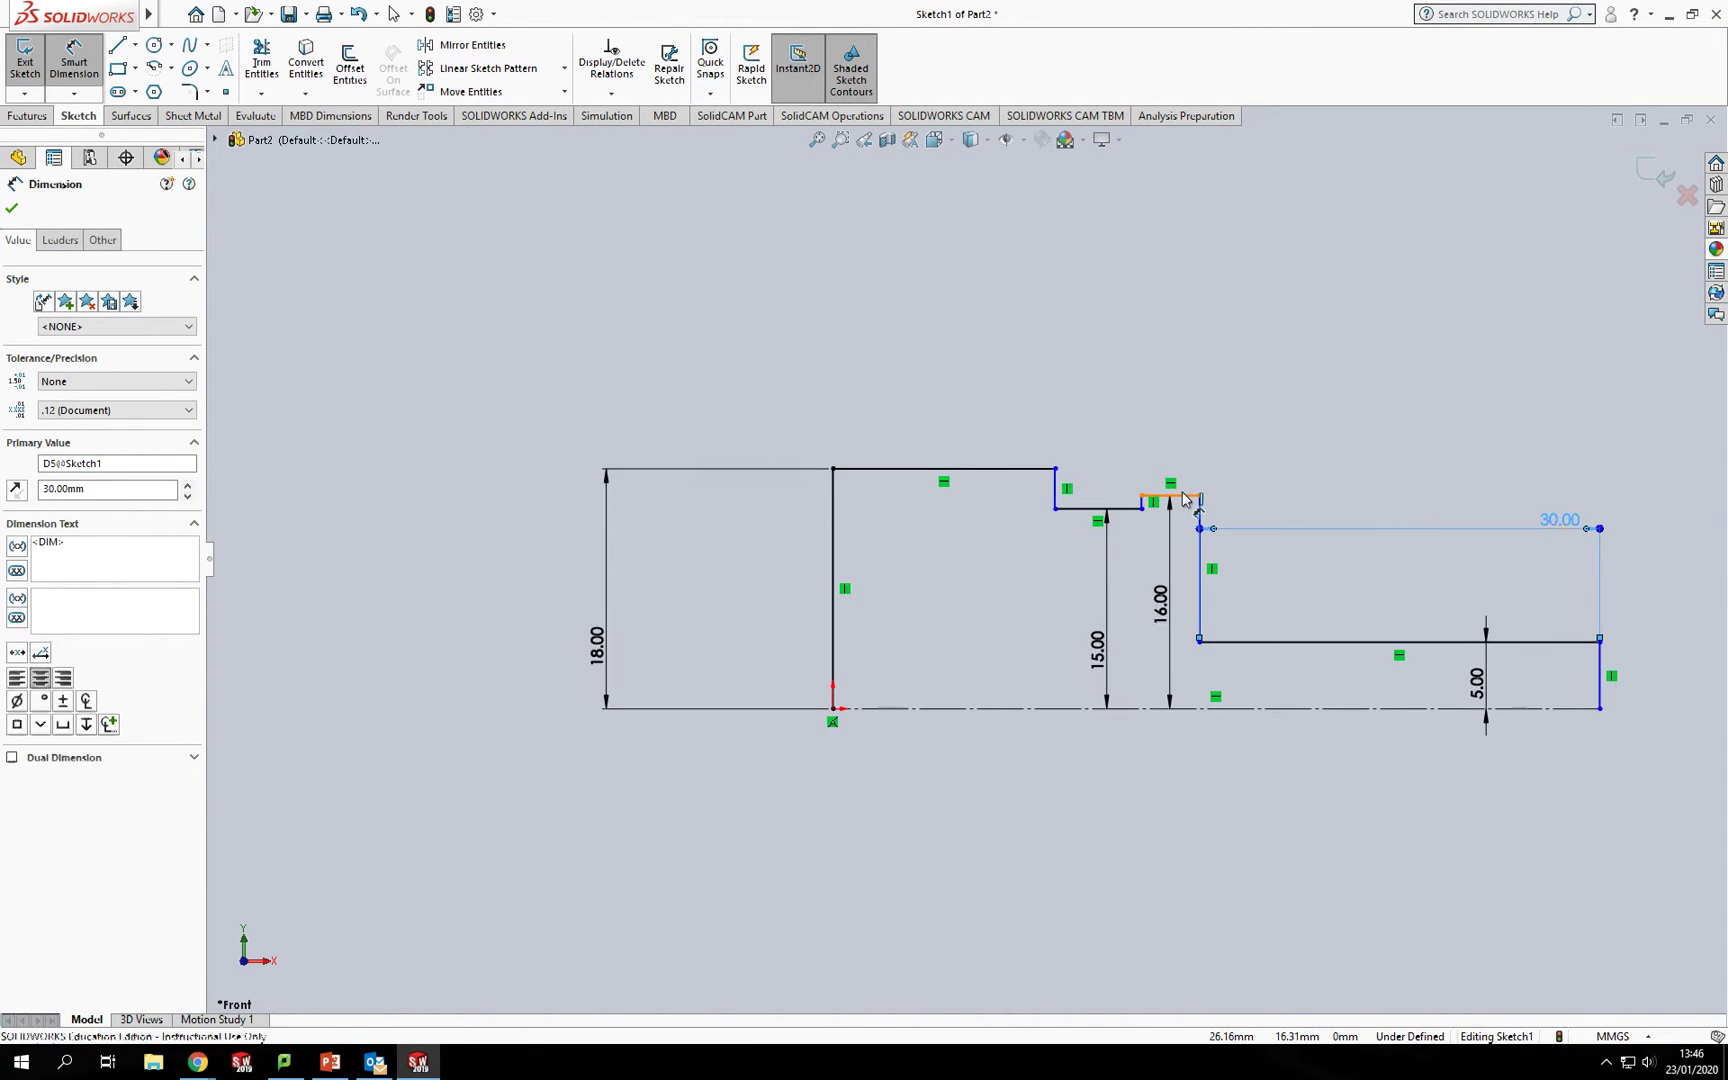
click(1168, 494)
click(1183, 459)
text(5)
key(Return)
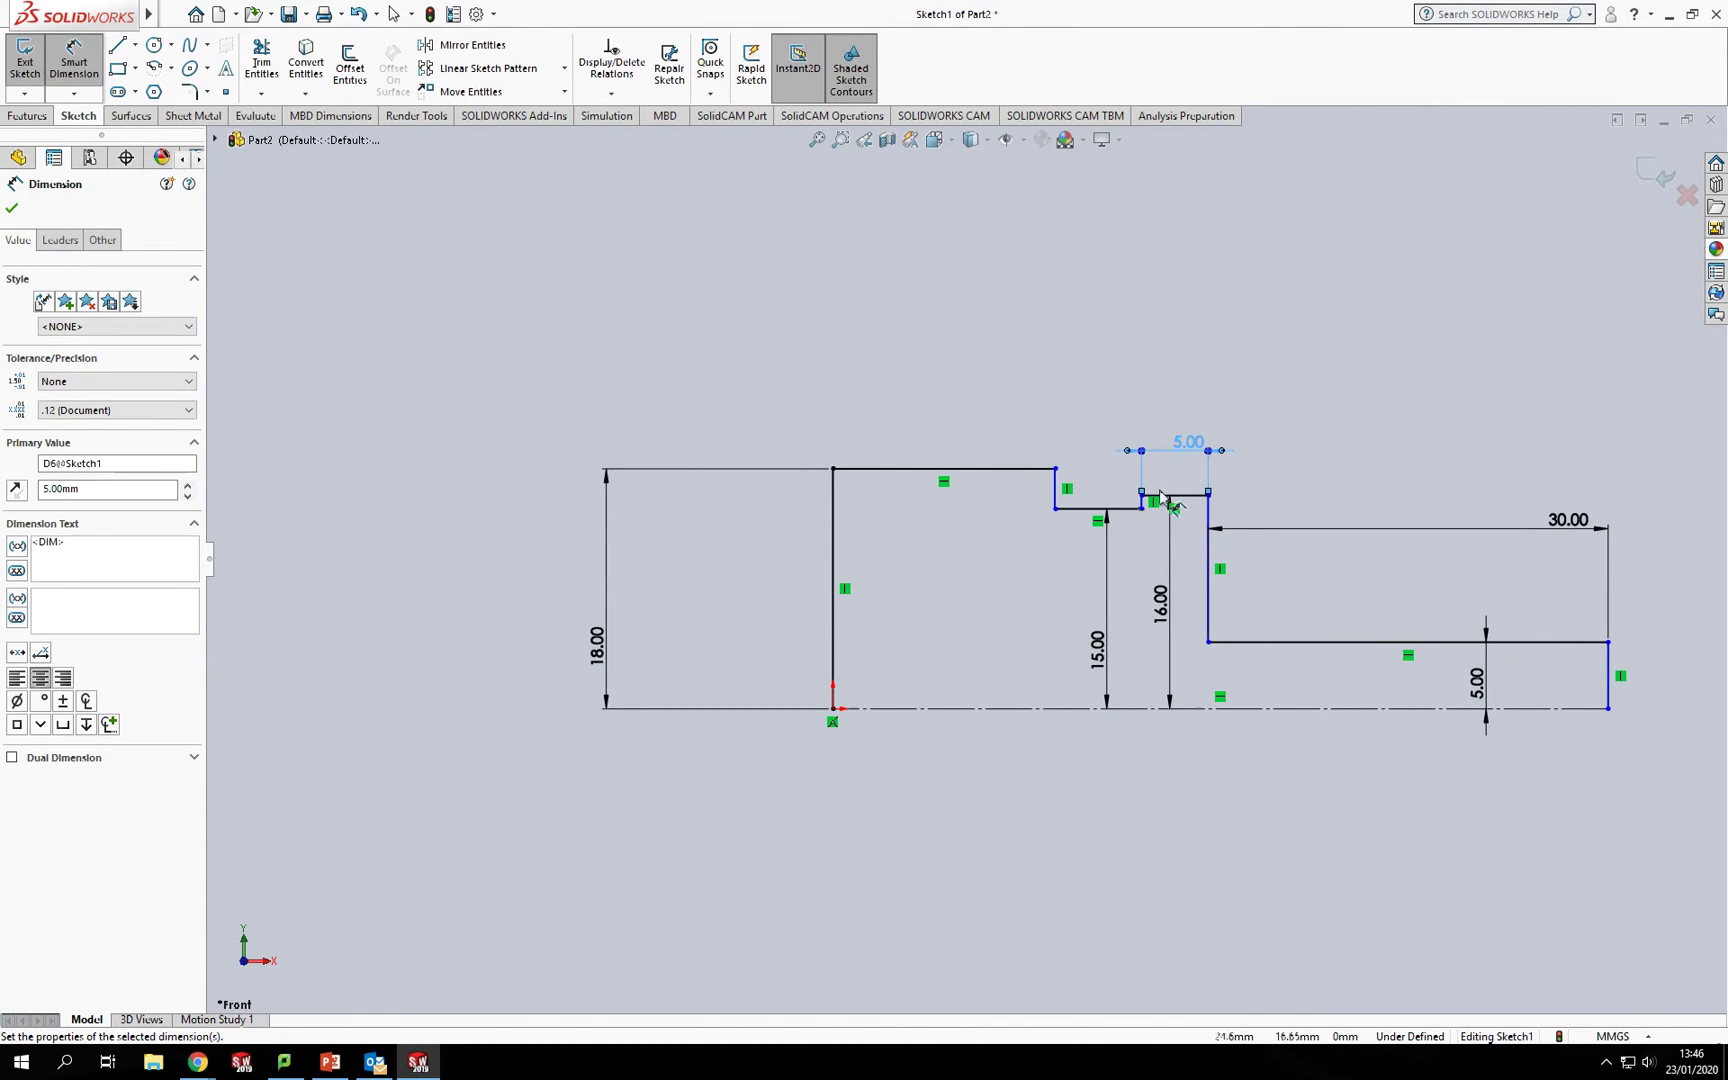
Dimension the short step at 2 mm and the top line at 15 mm
click(1120, 515)
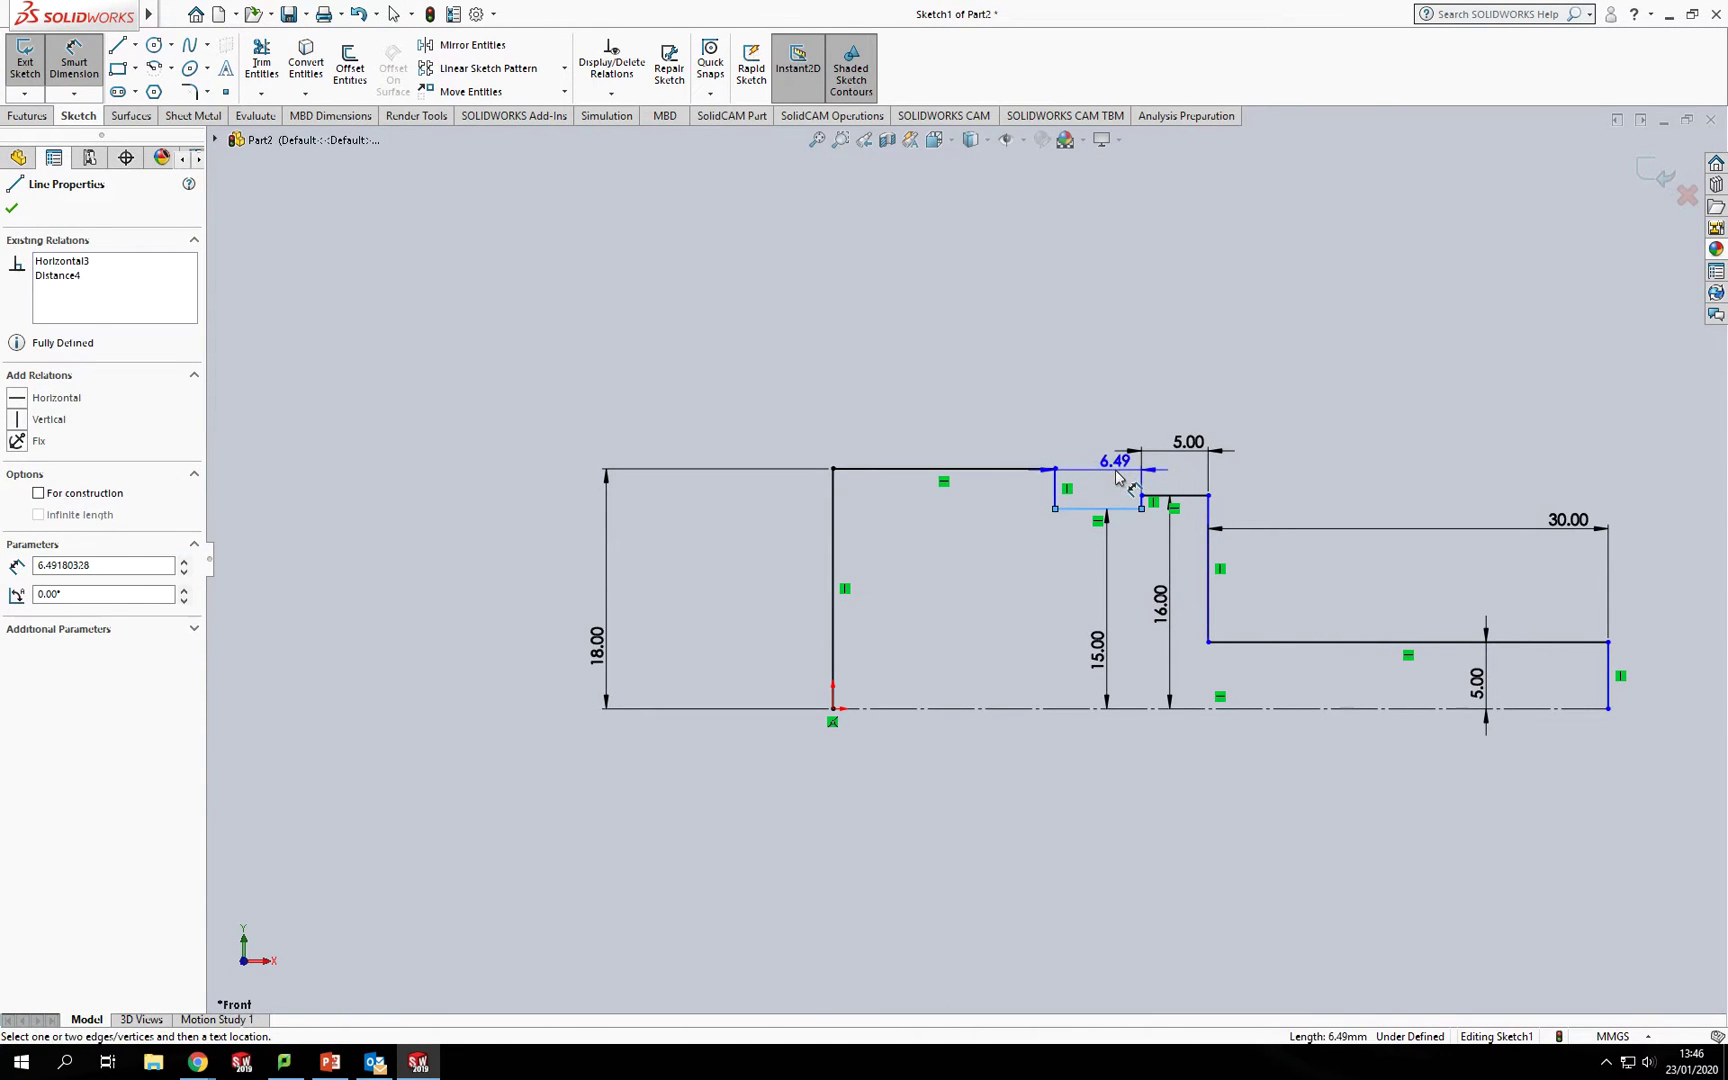
click(1117, 470)
text(2.00mm)
key(Return)
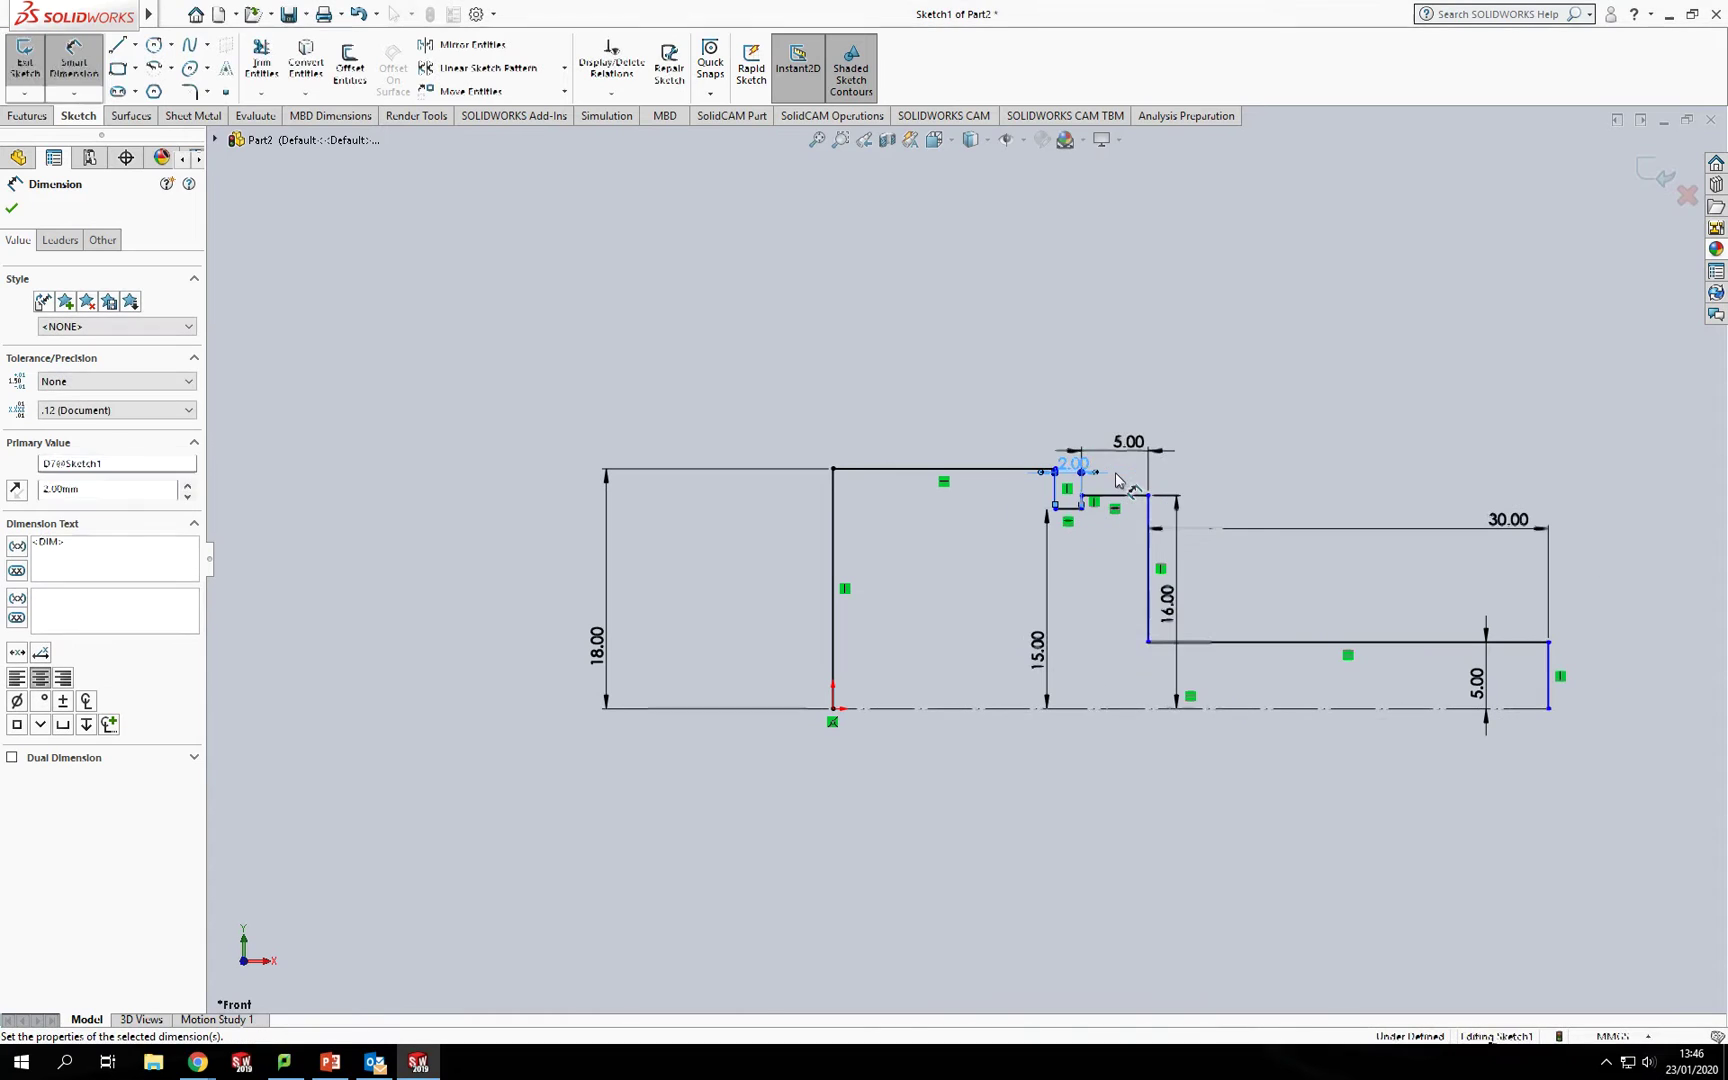
click(993, 470)
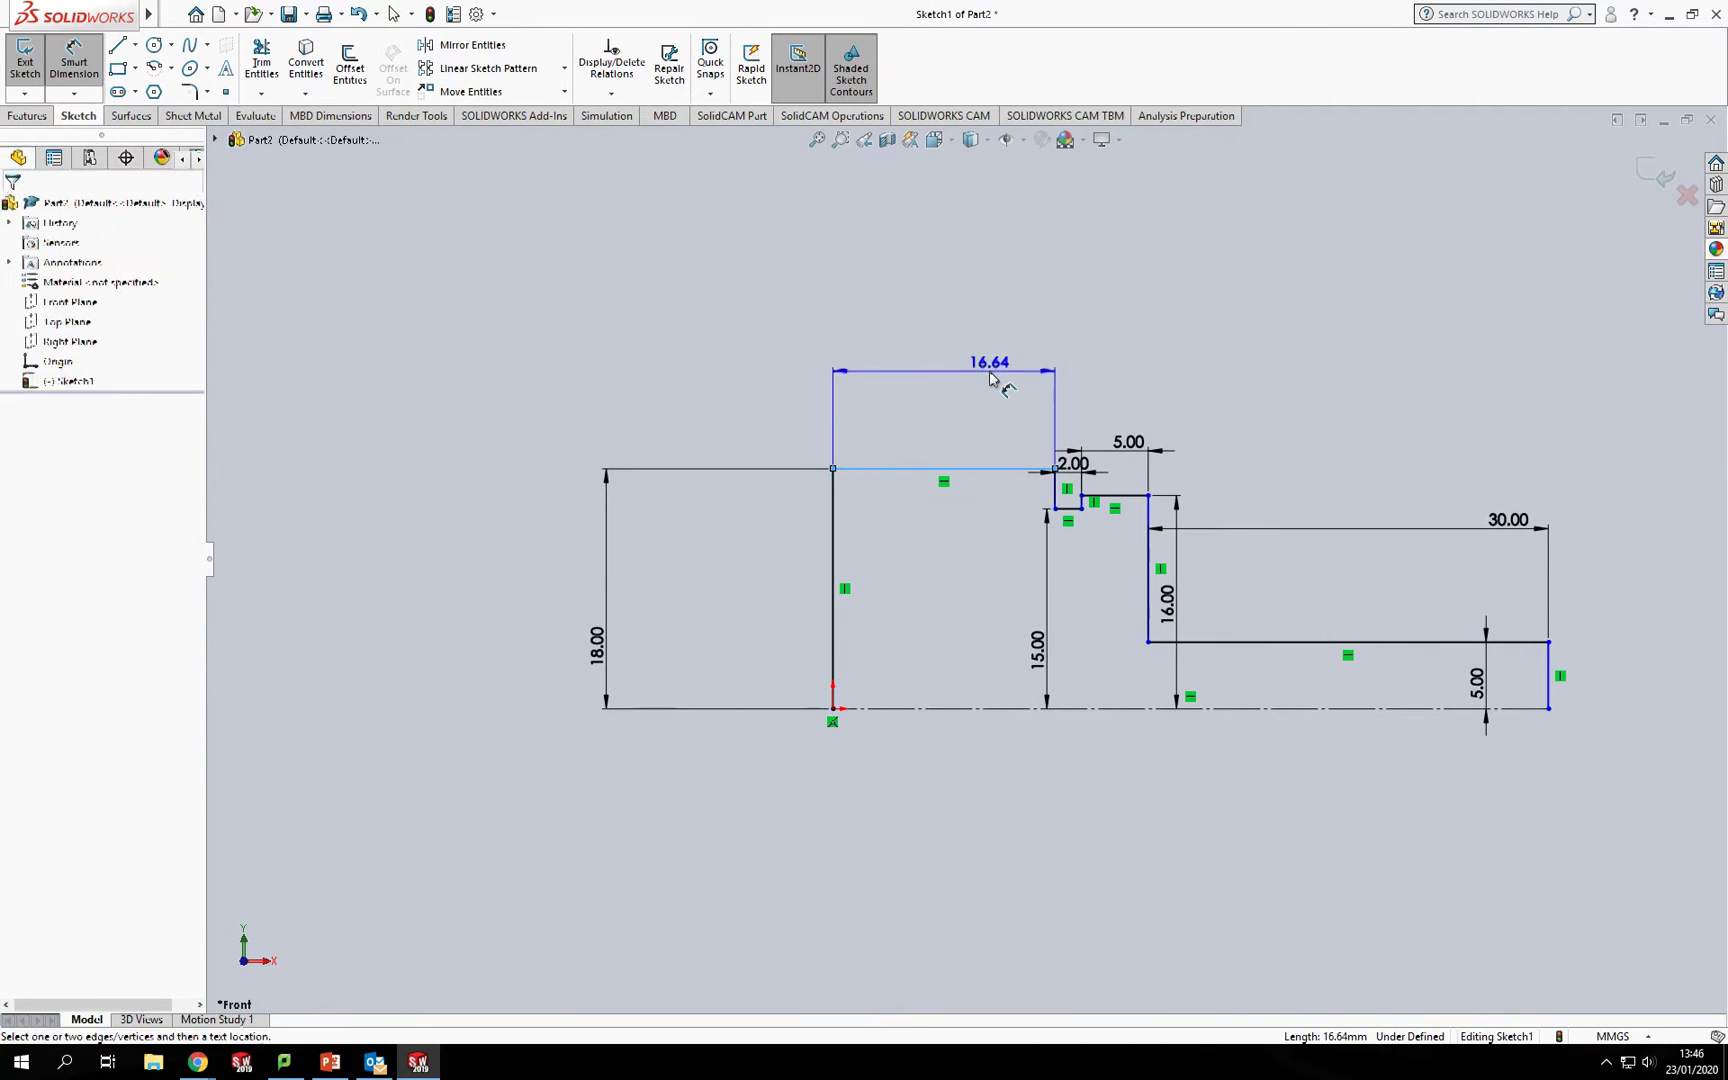
click(995, 374)
text(15)
key(Return)
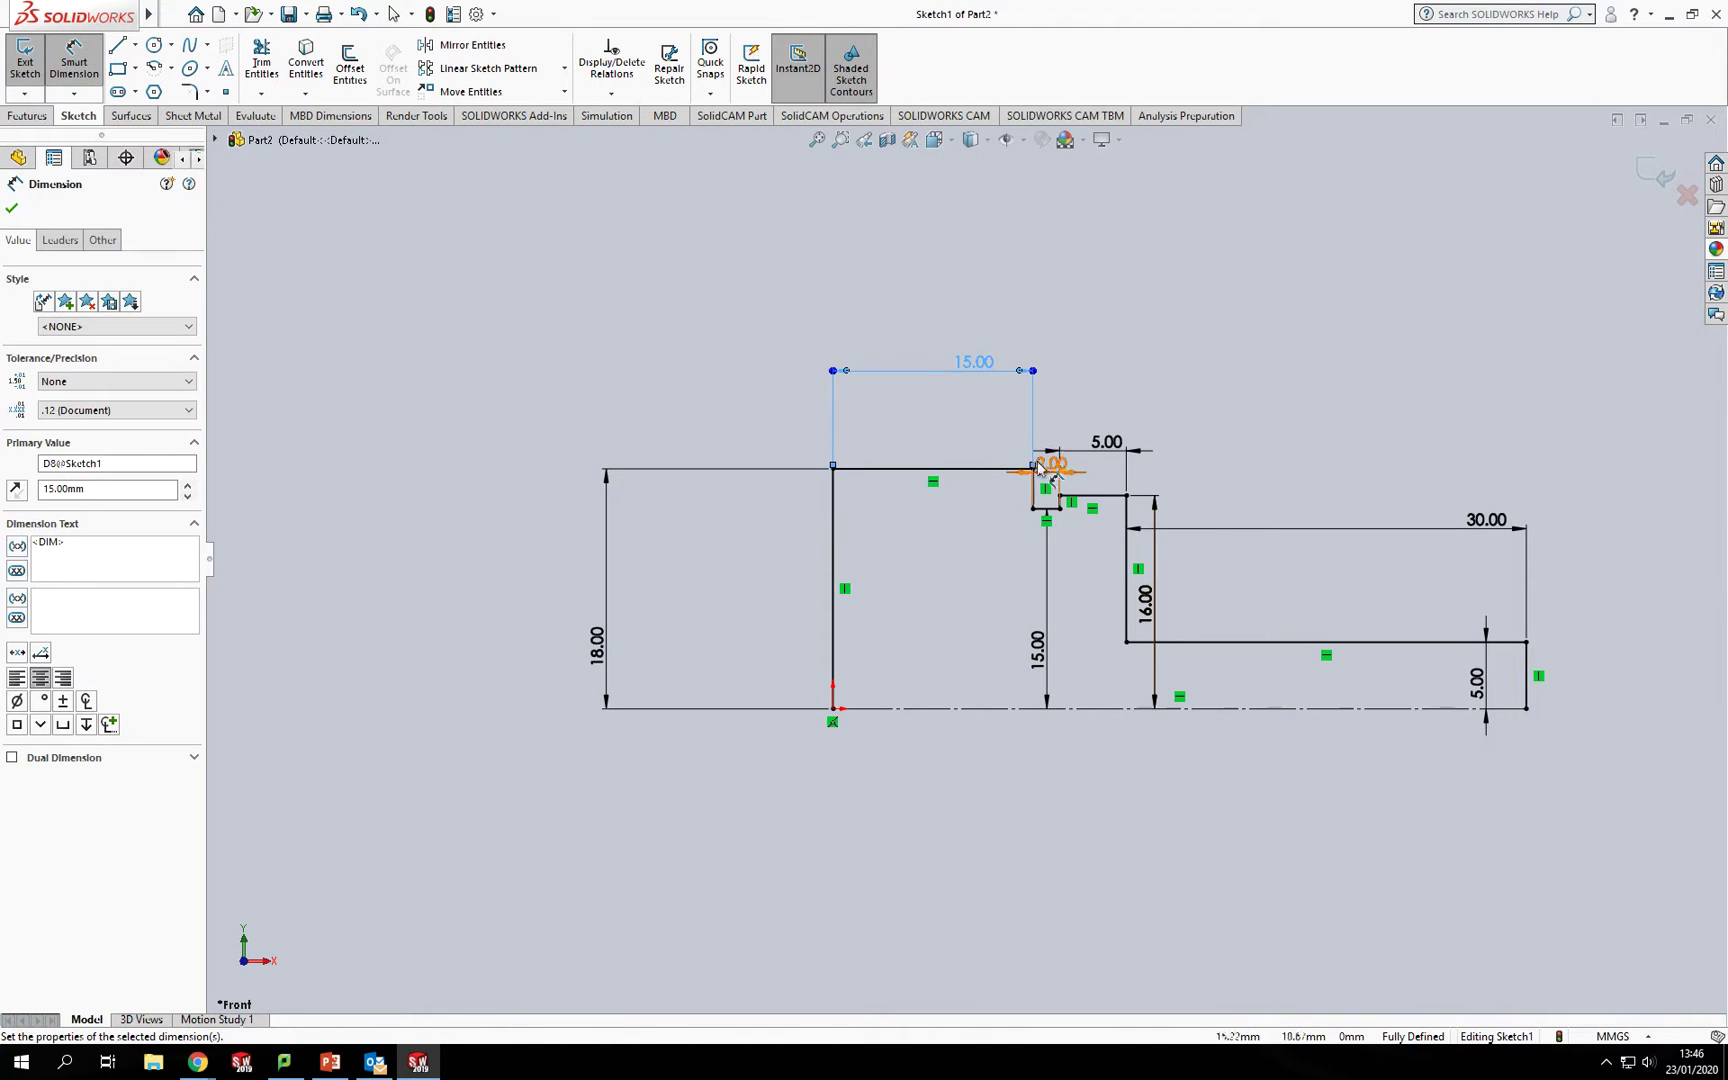
Move the 5.00 and 2.00 dimensions higher above the sketch and the 16.00 dimension left
click(1063, 436)
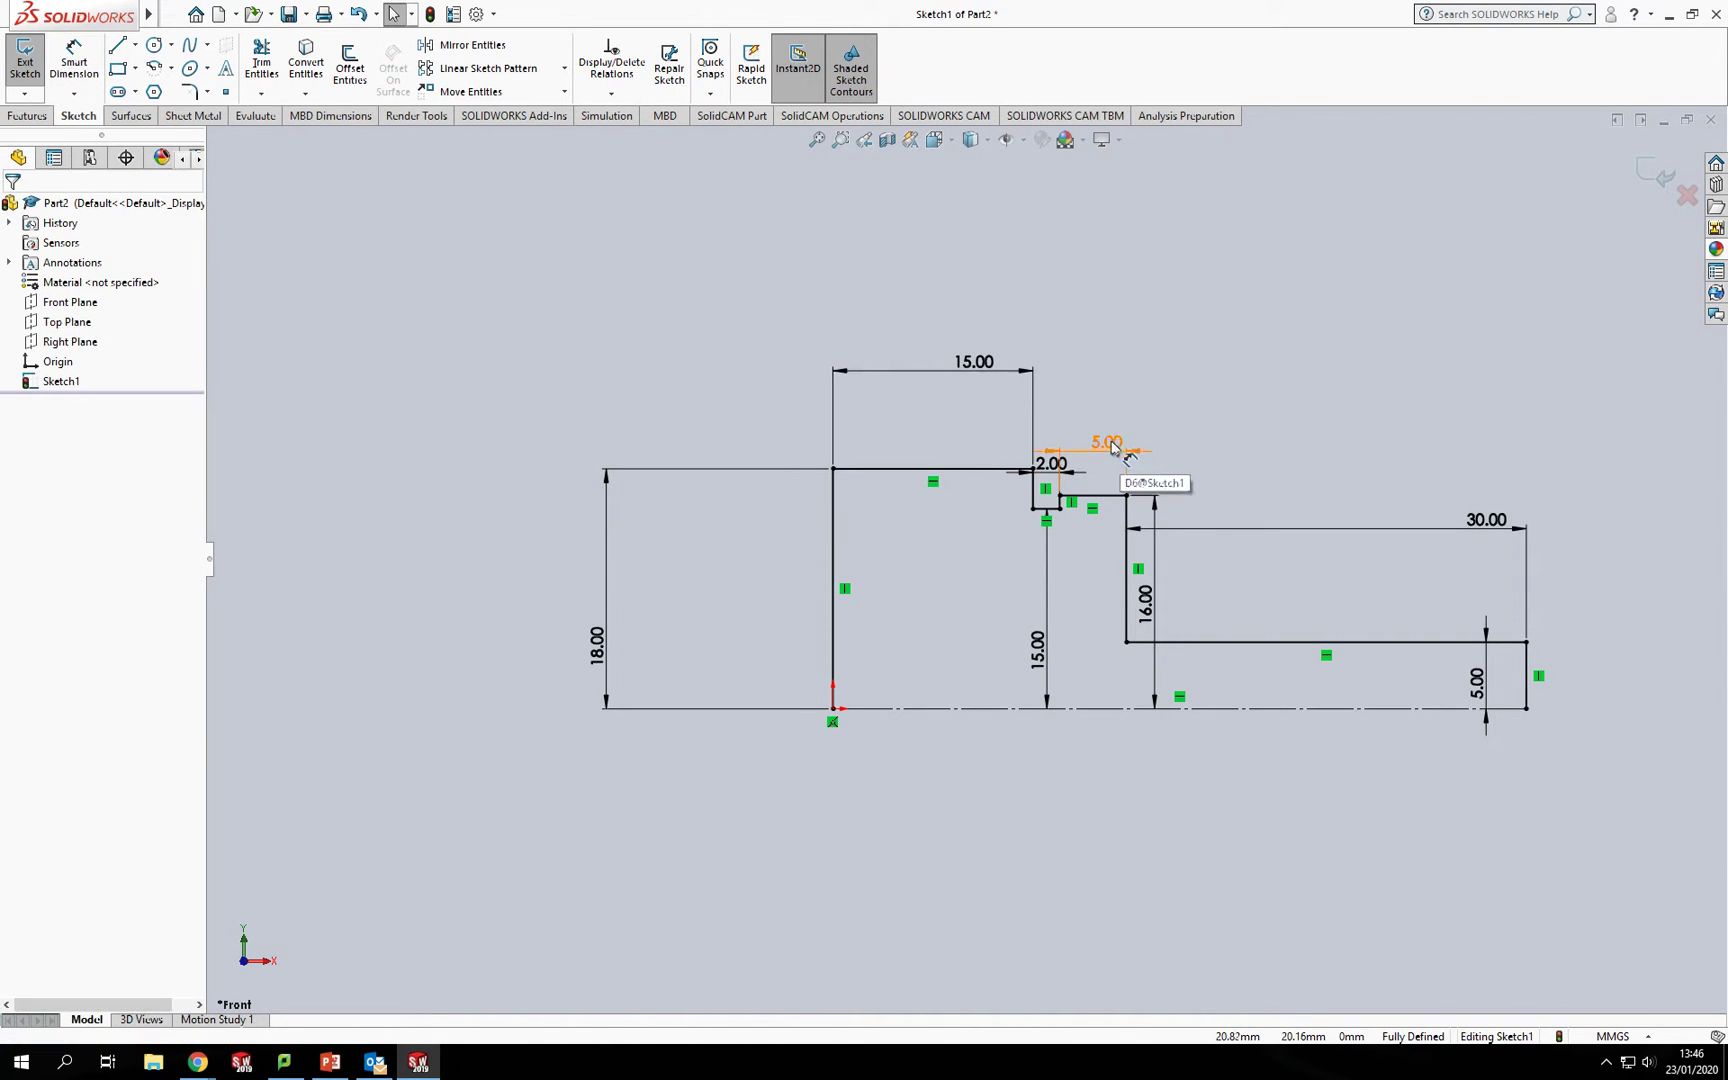
drag(1110, 443, 1197, 392)
drag(1041, 478, 1049, 316)
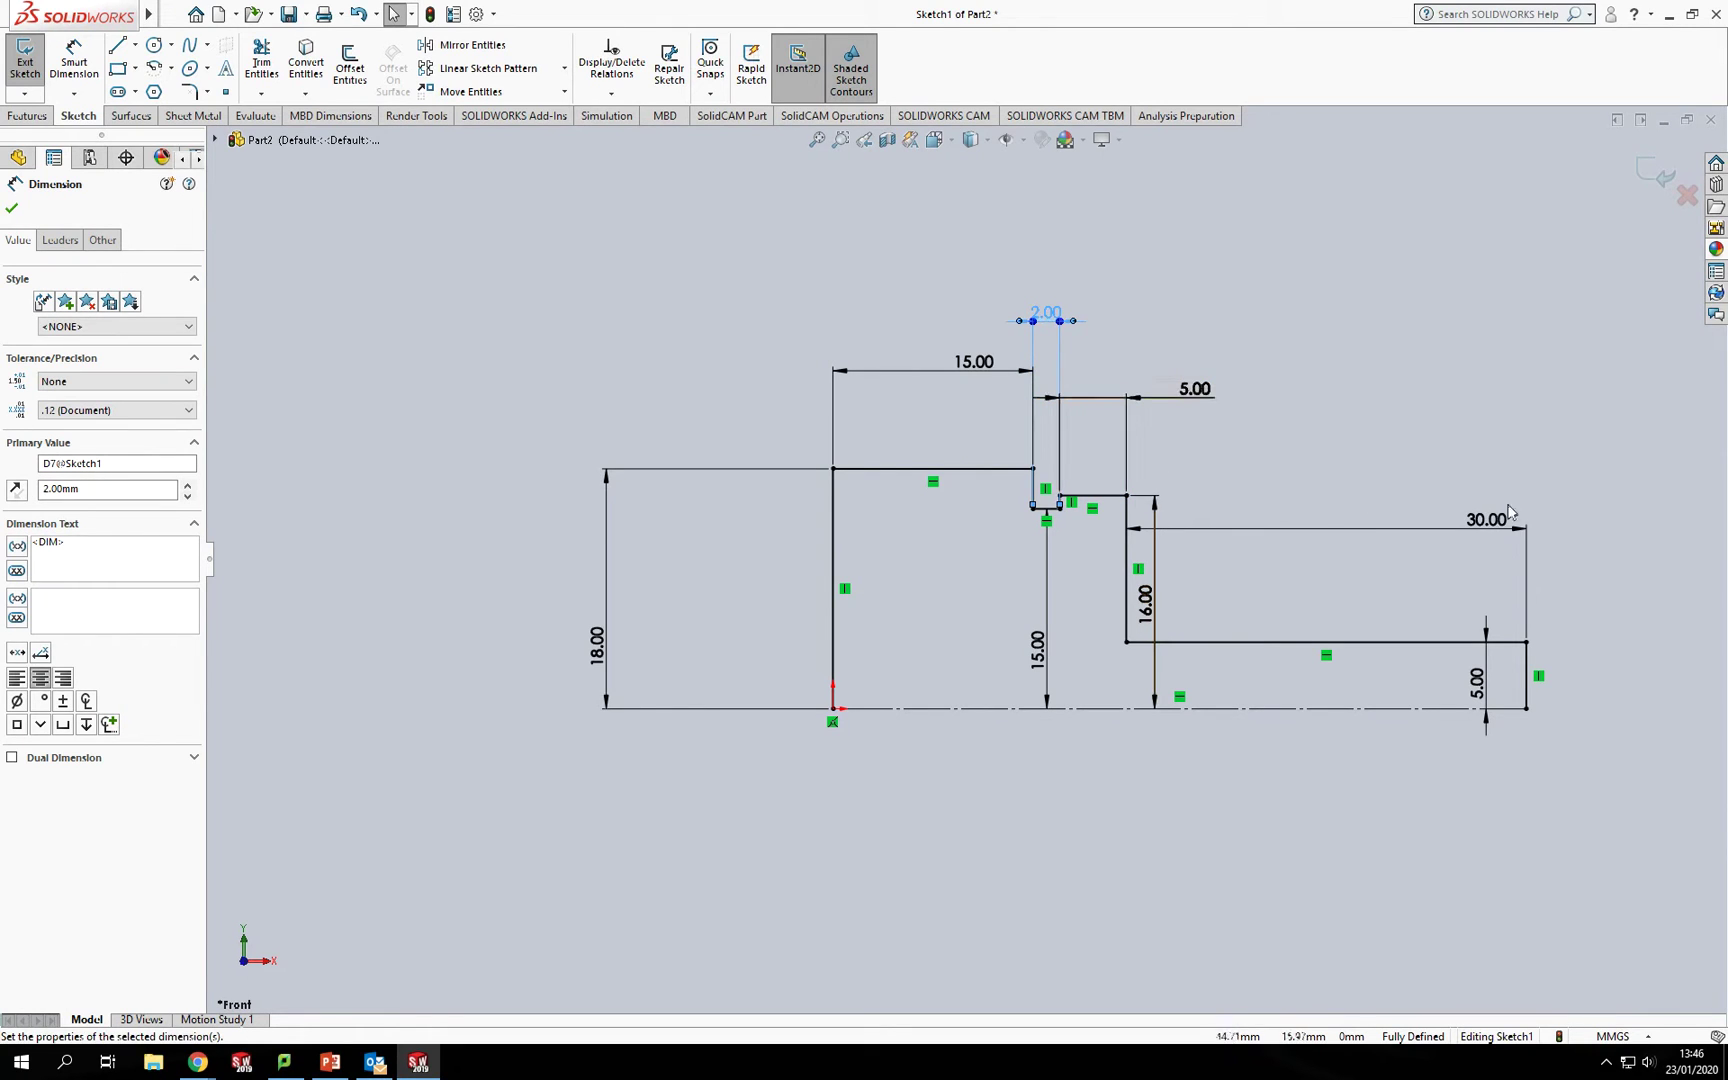
click(1443, 390)
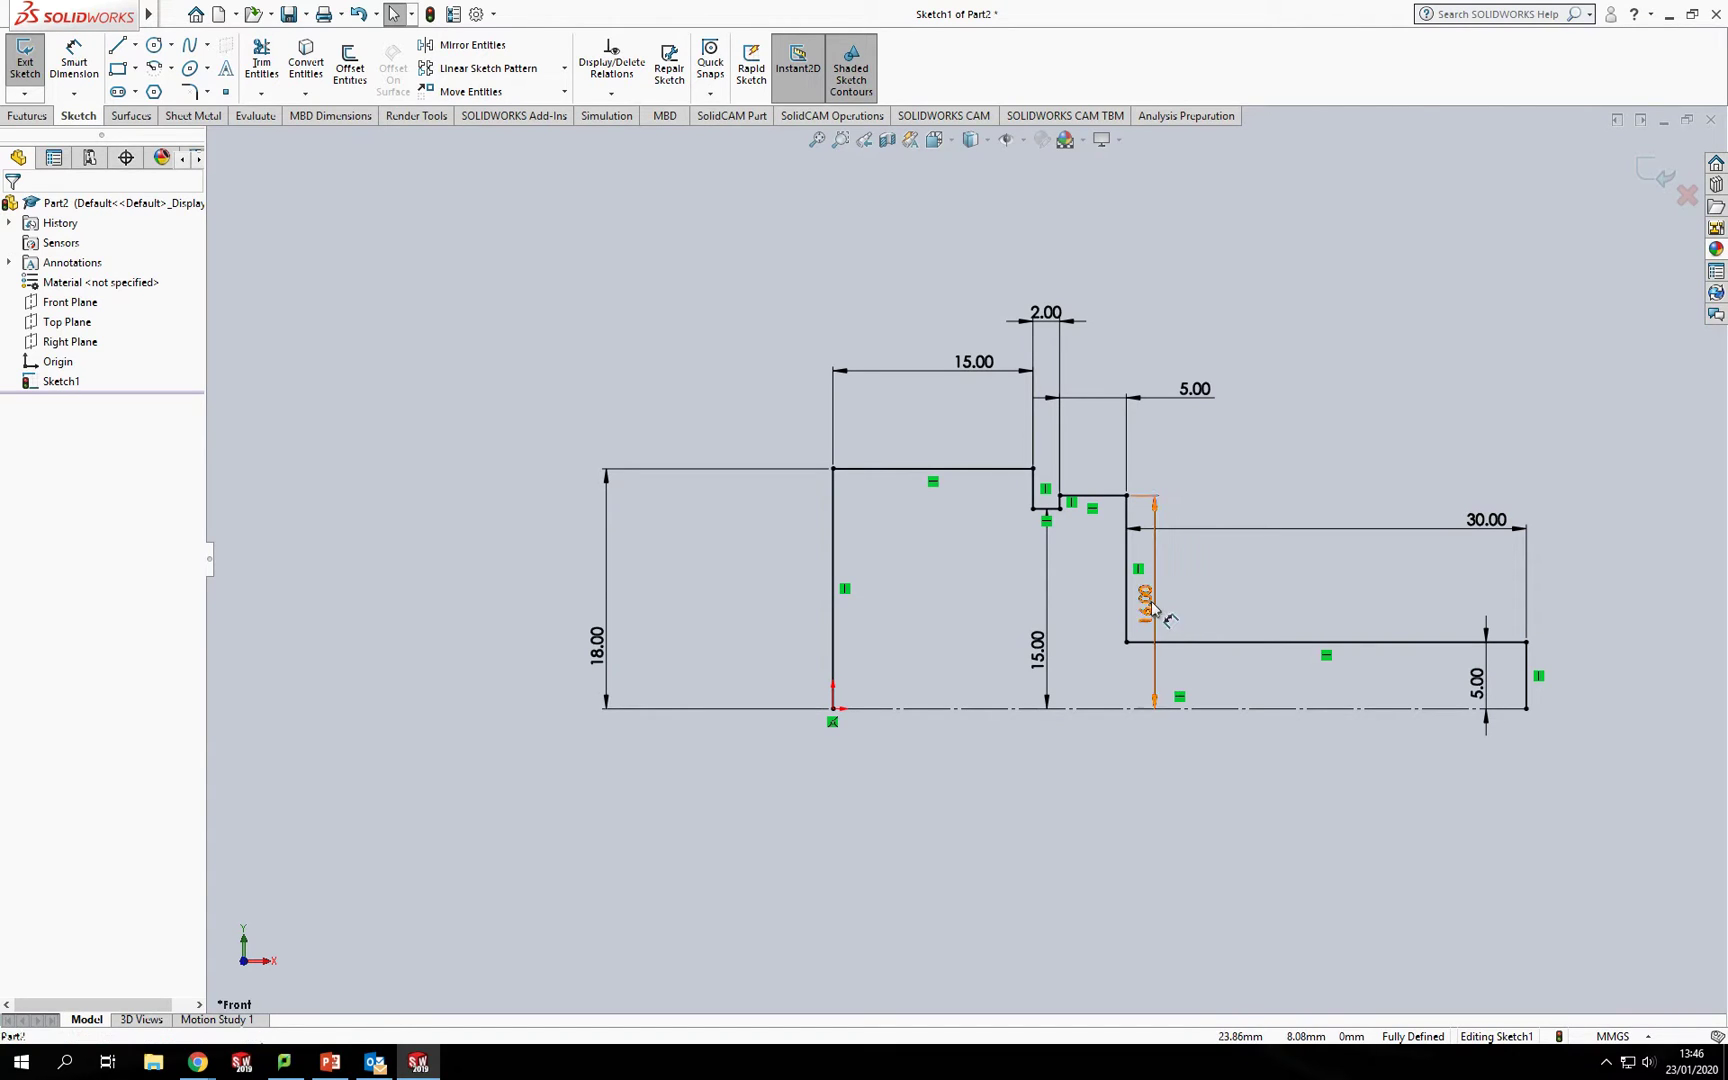
drag(1148, 603, 1094, 610)
click(1220, 810)
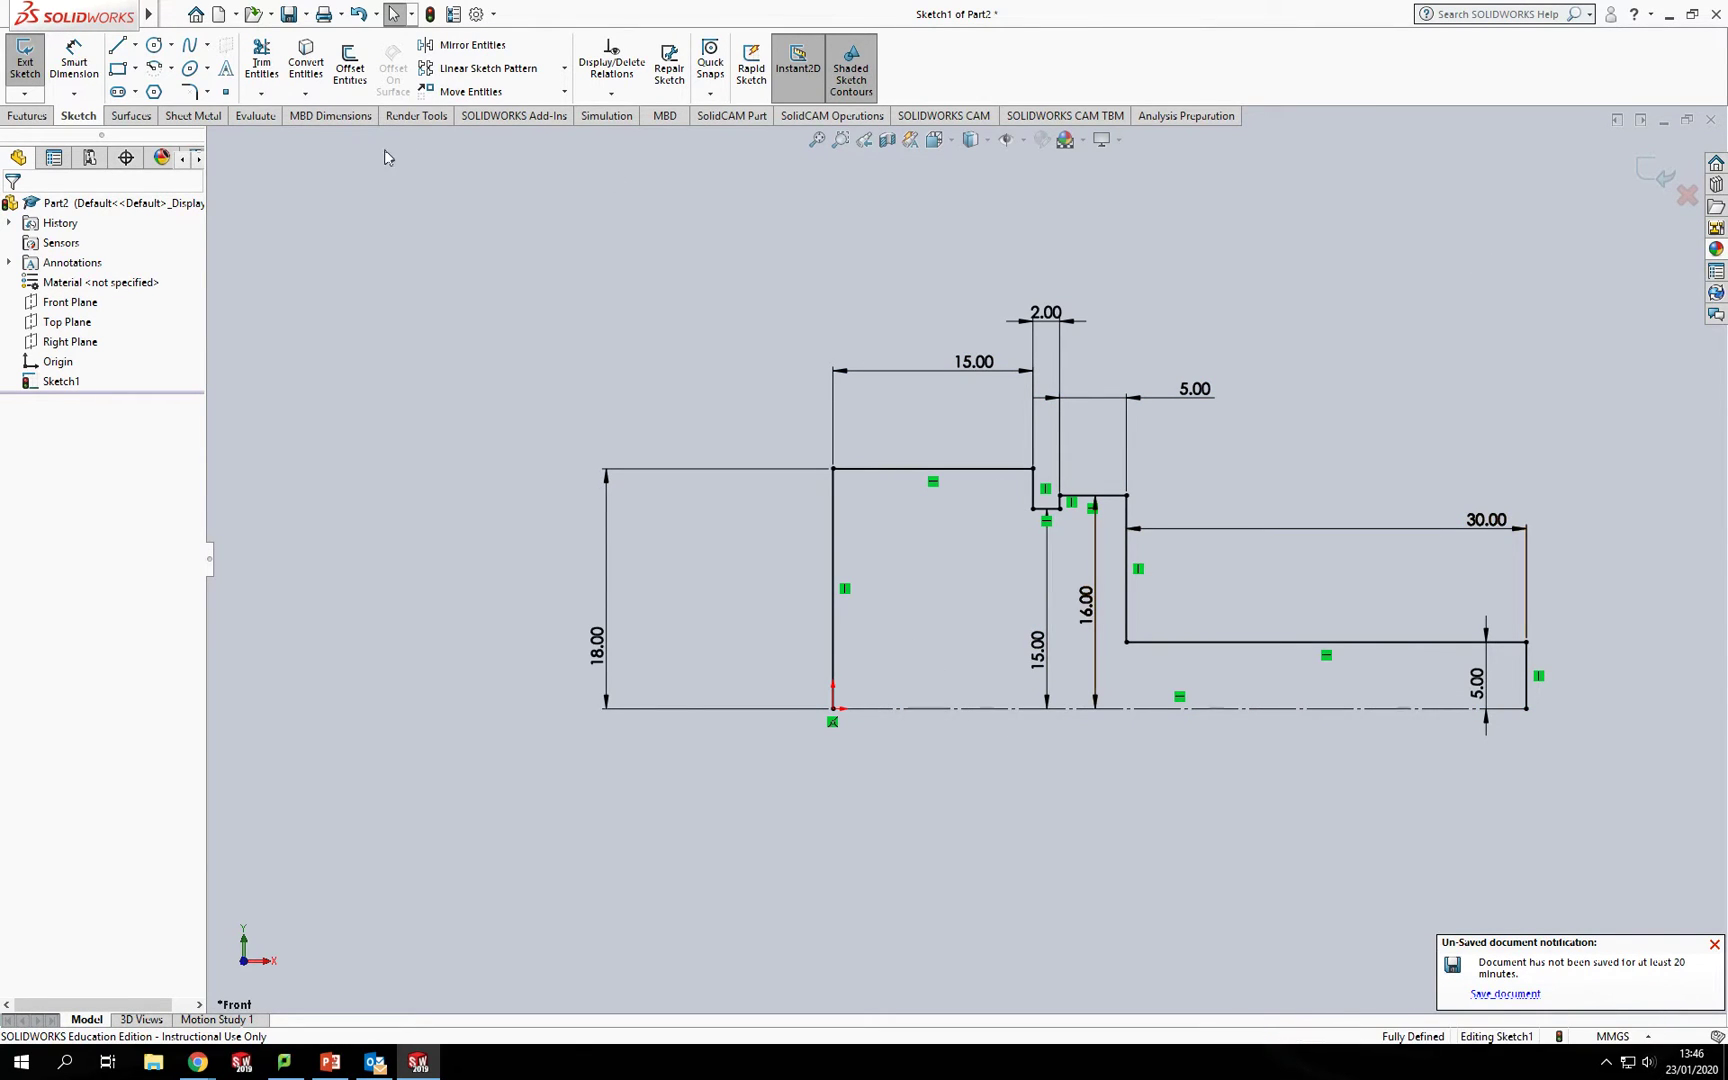
Revolve the stepped profile 360° about its construction line, letting the sketch close automatically
click(36, 117)
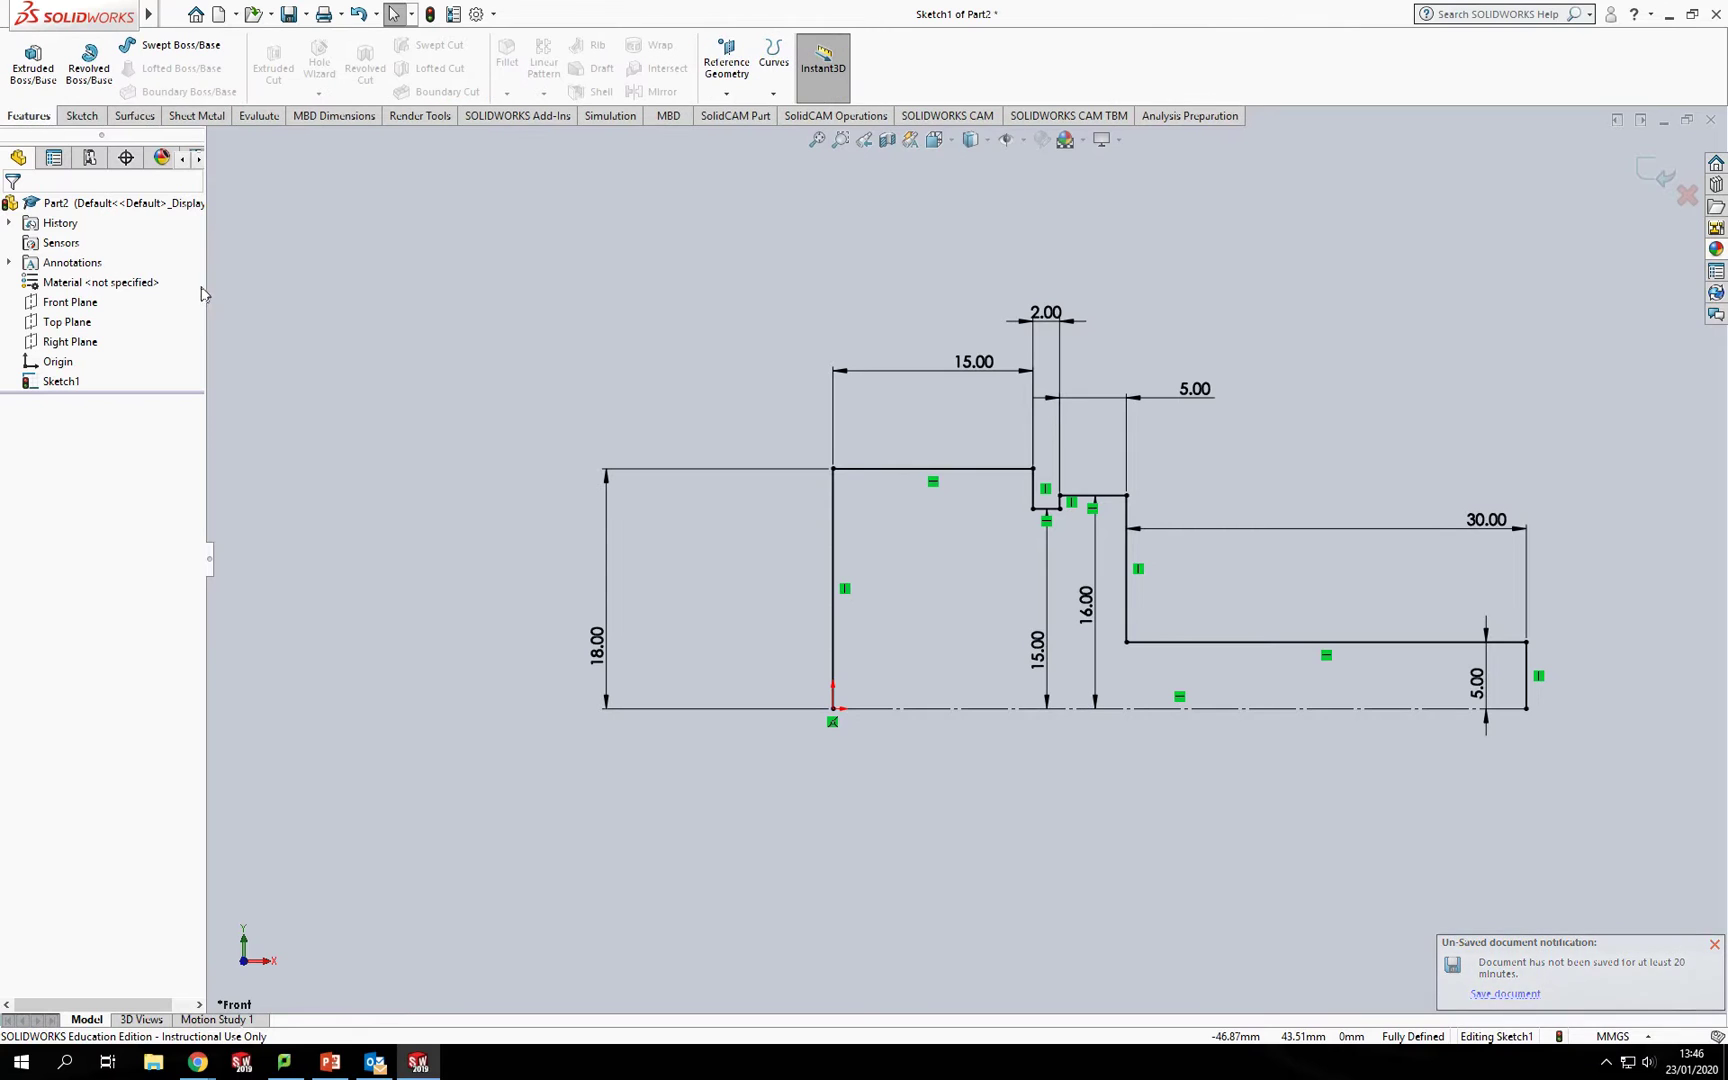
click(89, 62)
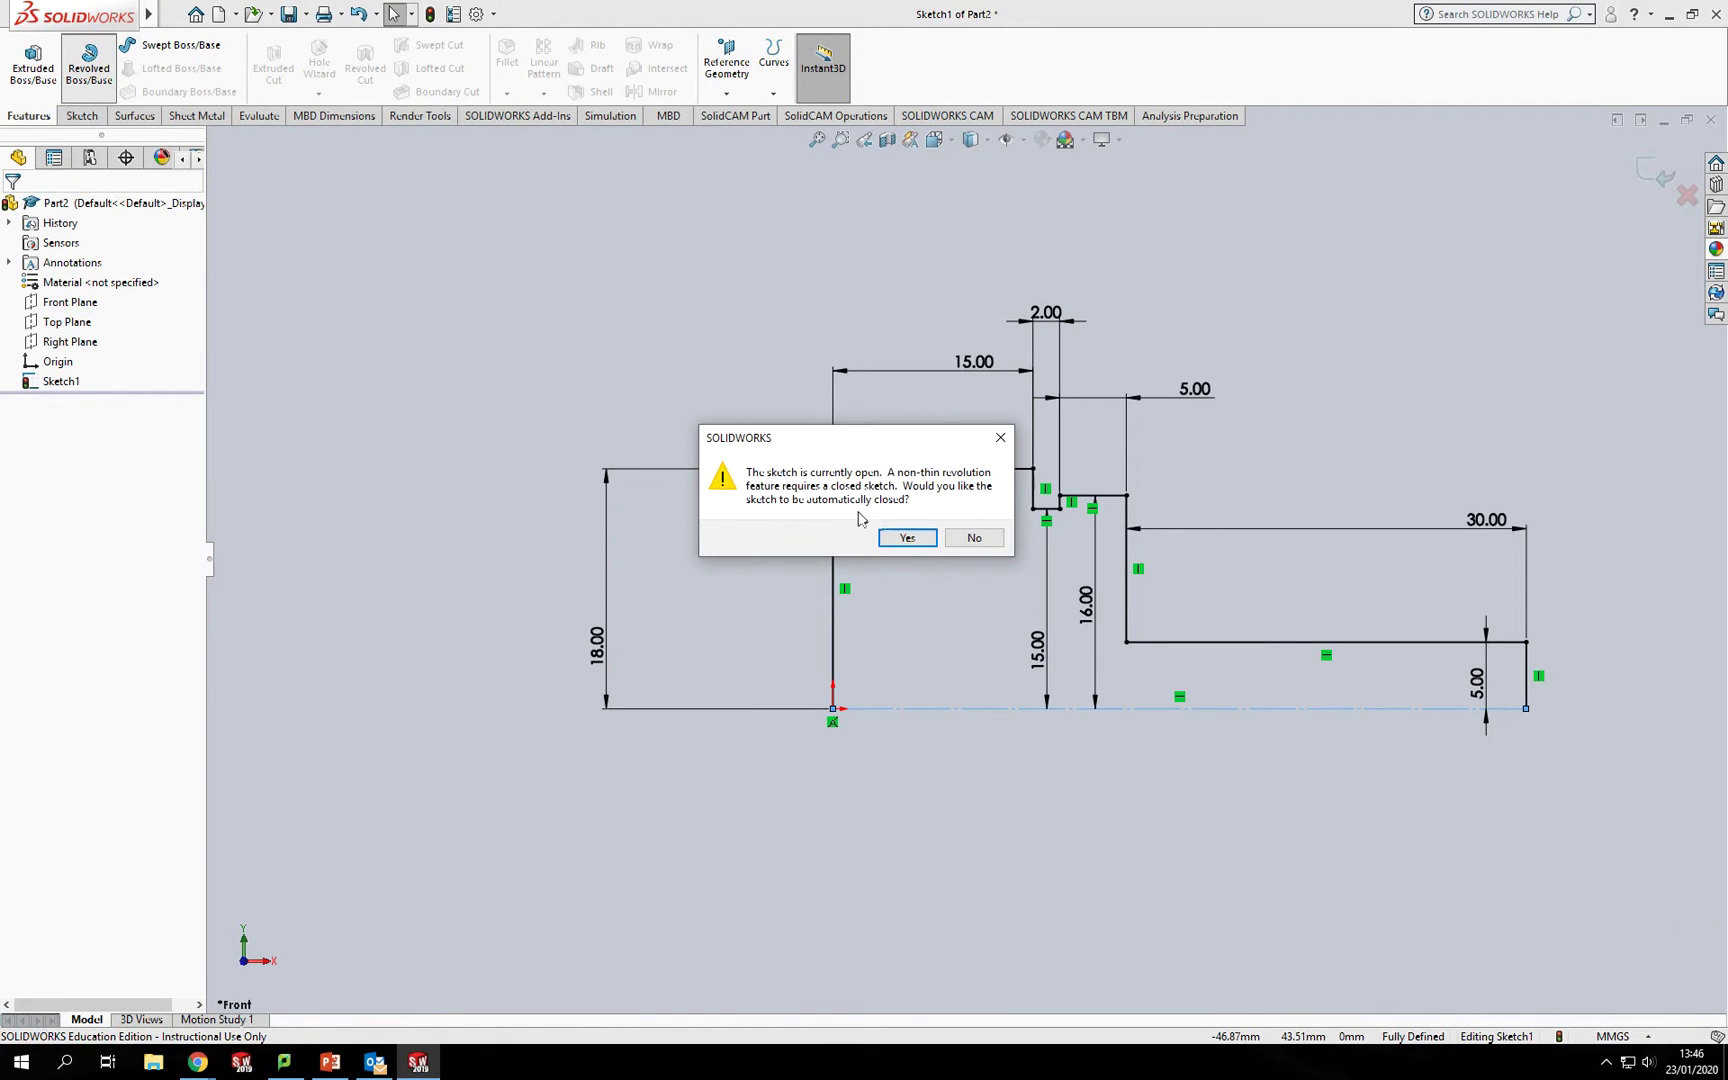
click(906, 538)
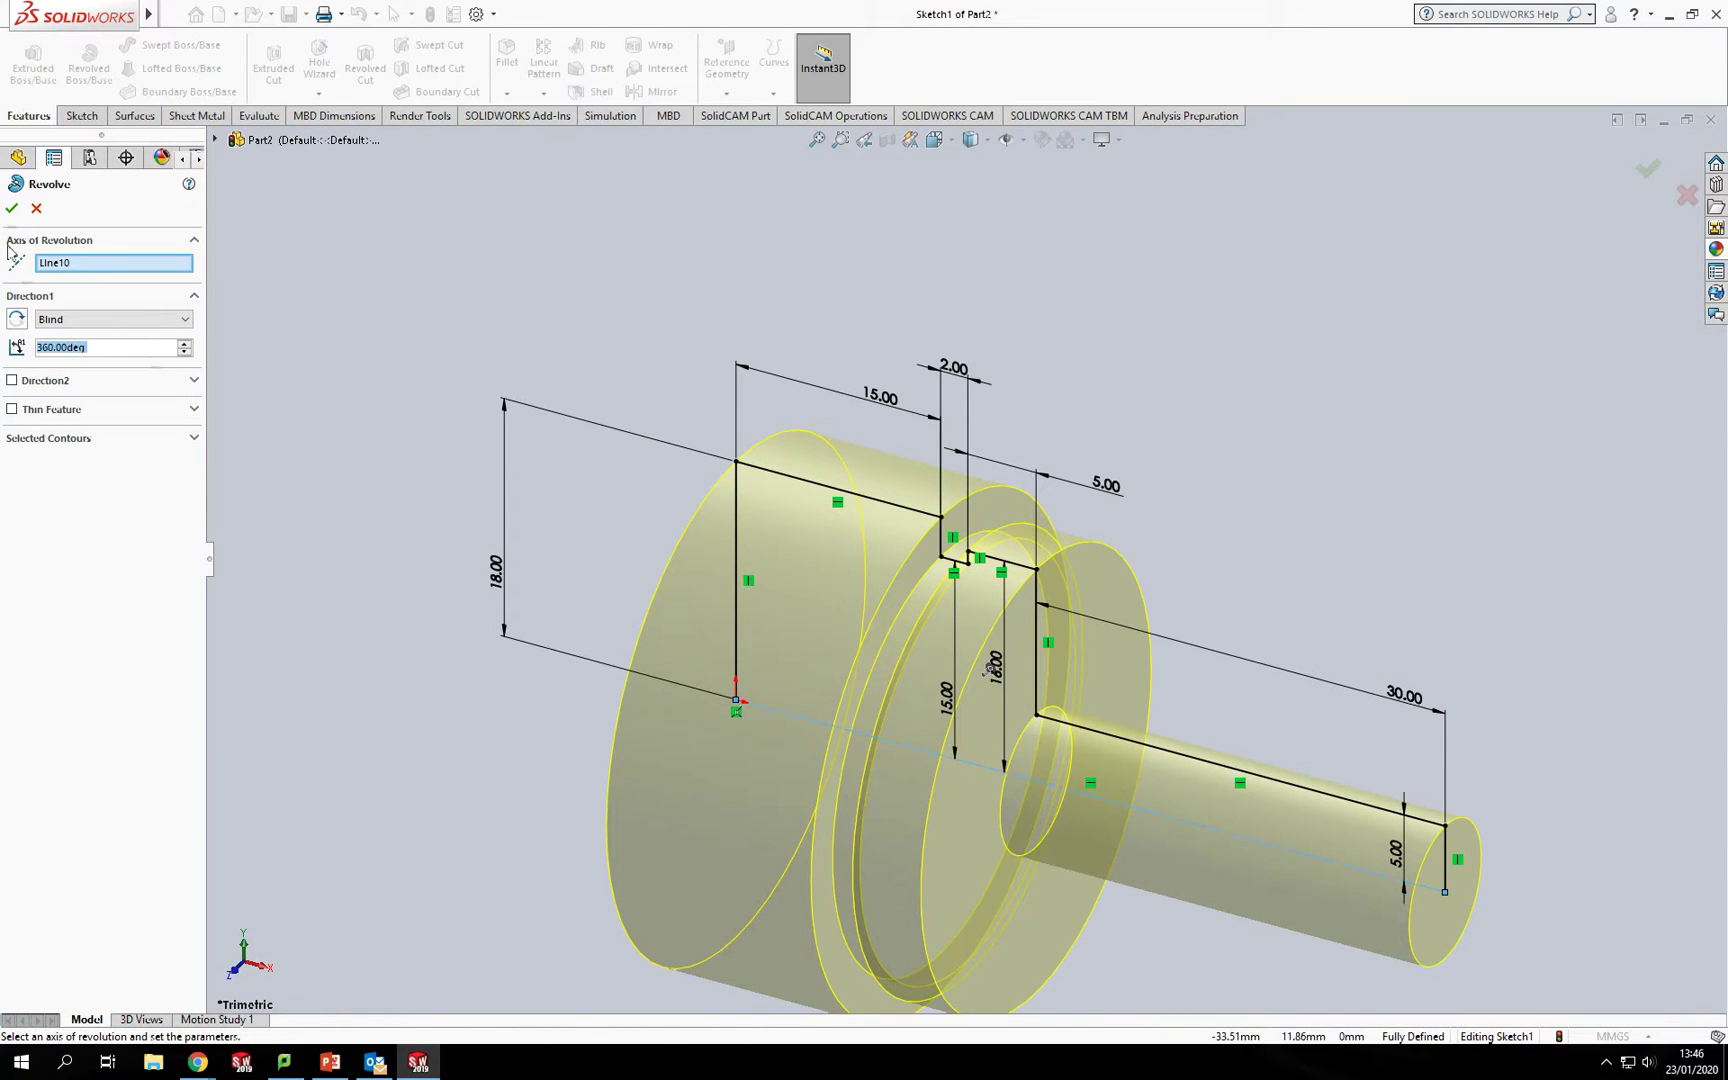
click(12, 209)
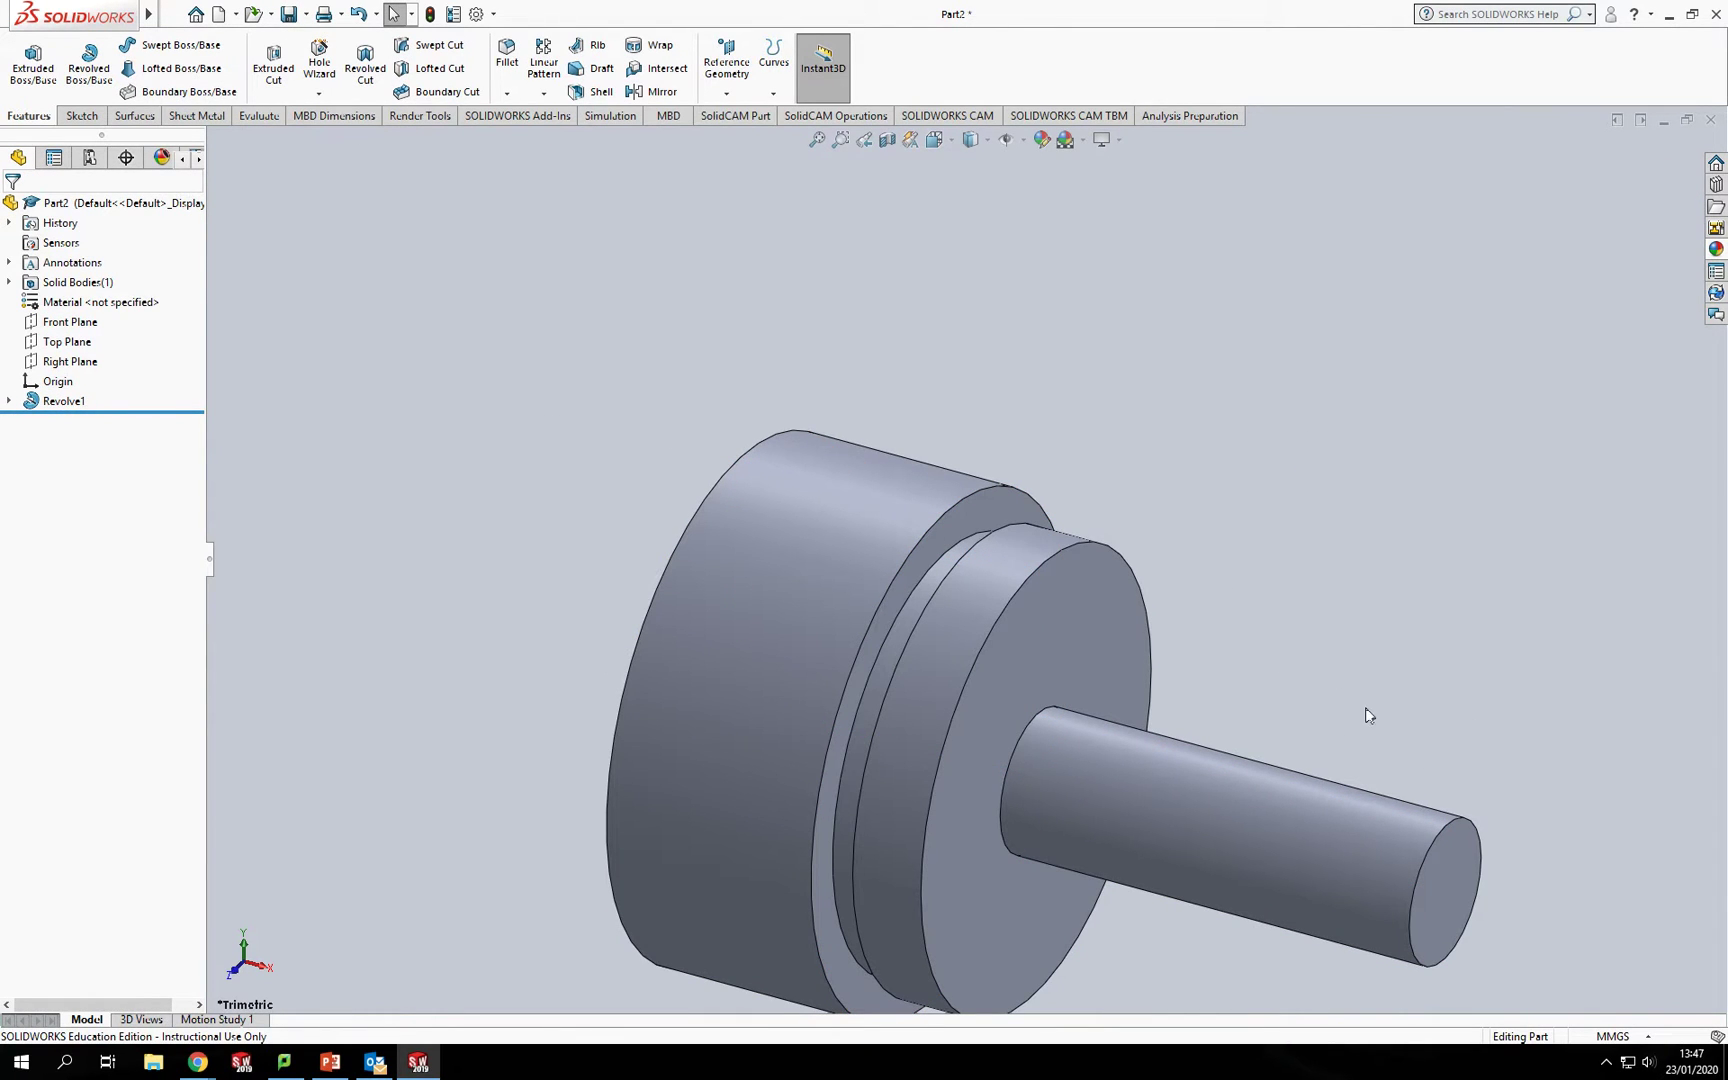
scroll(1150, 882, down, 1)
scroll(1150, 882, up, 4)
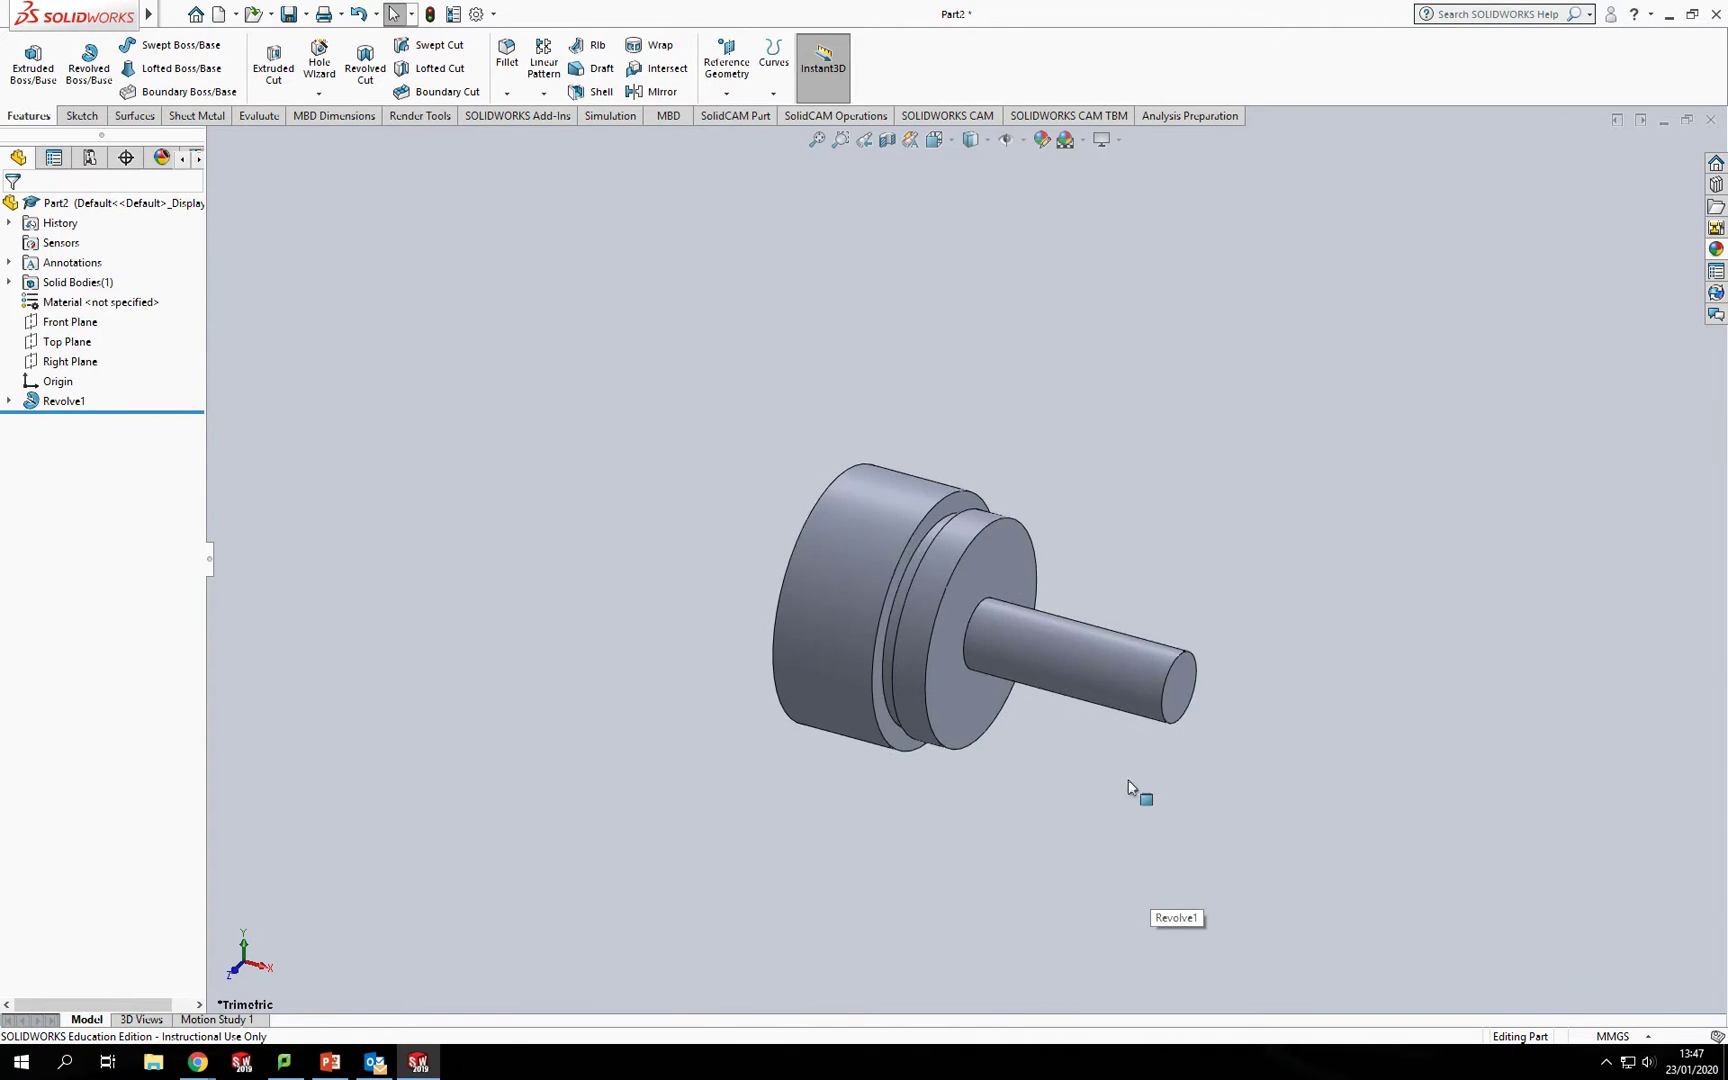
scroll(1130, 786, down, 3)
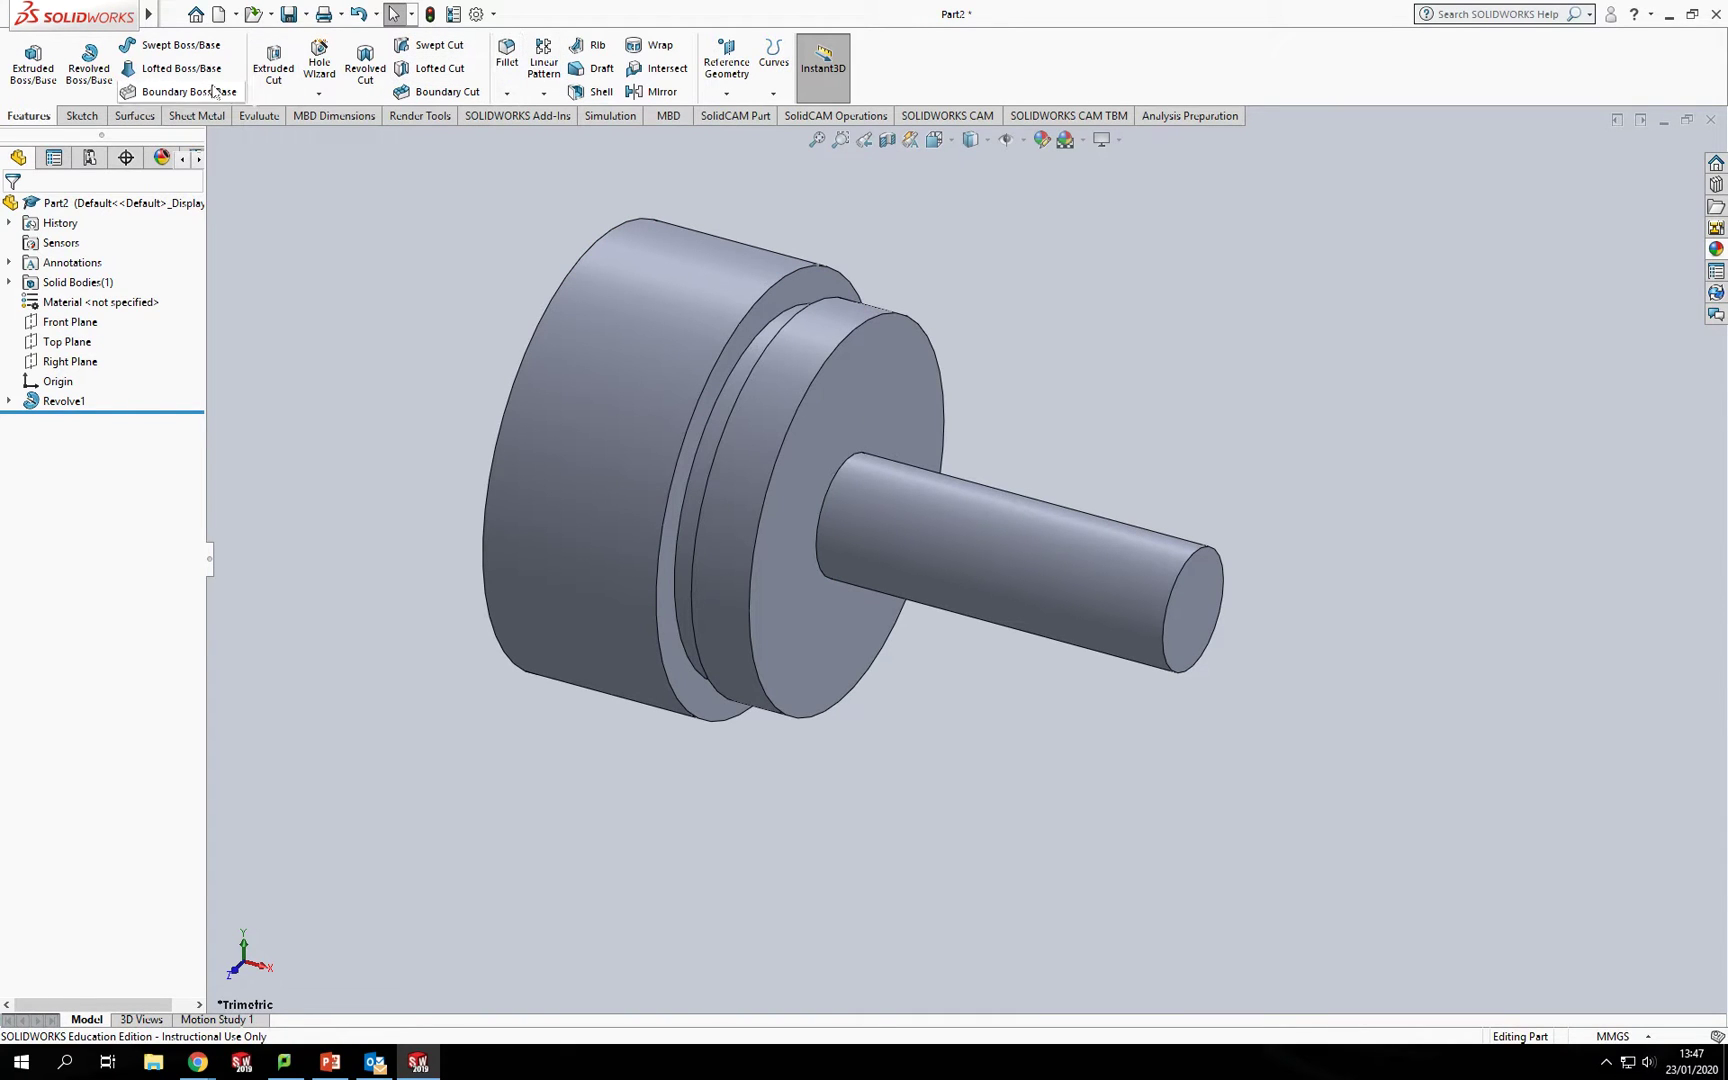
Cut an M10x1.0 thread, 25 mm long, from the shaft's end edge with a reversed 1 mm offset
click(316, 95)
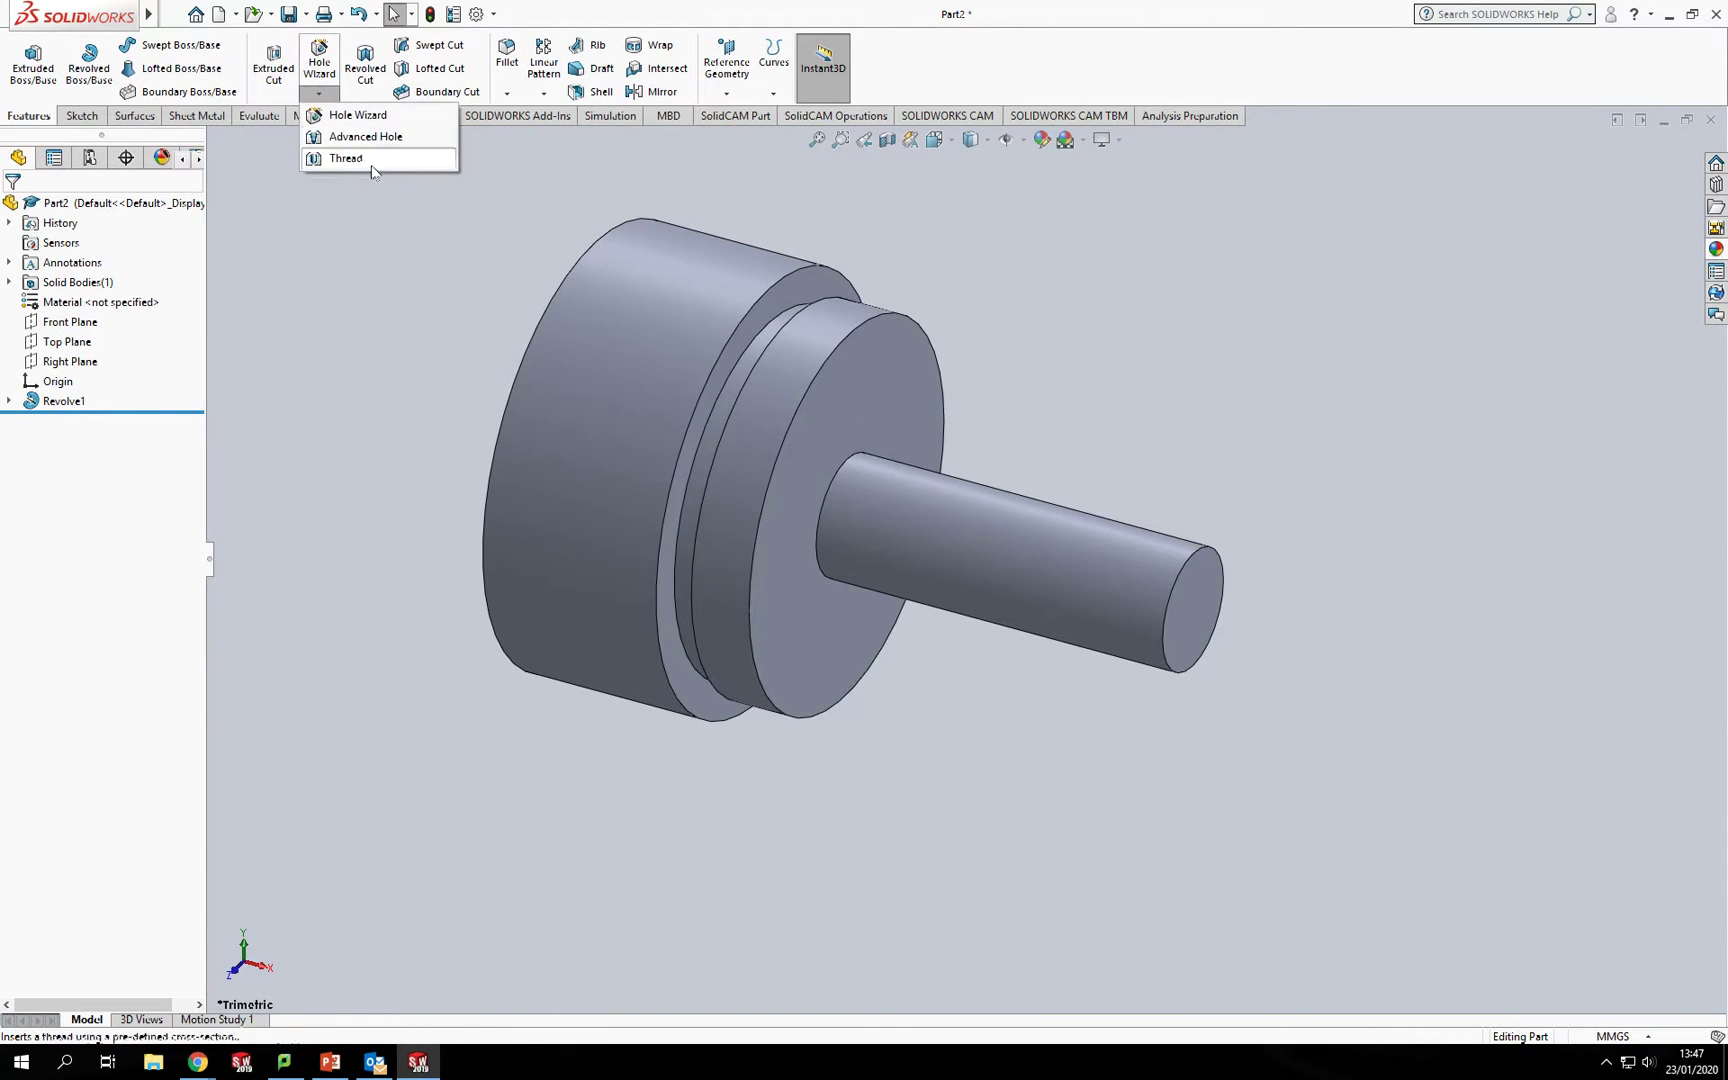
click(362, 160)
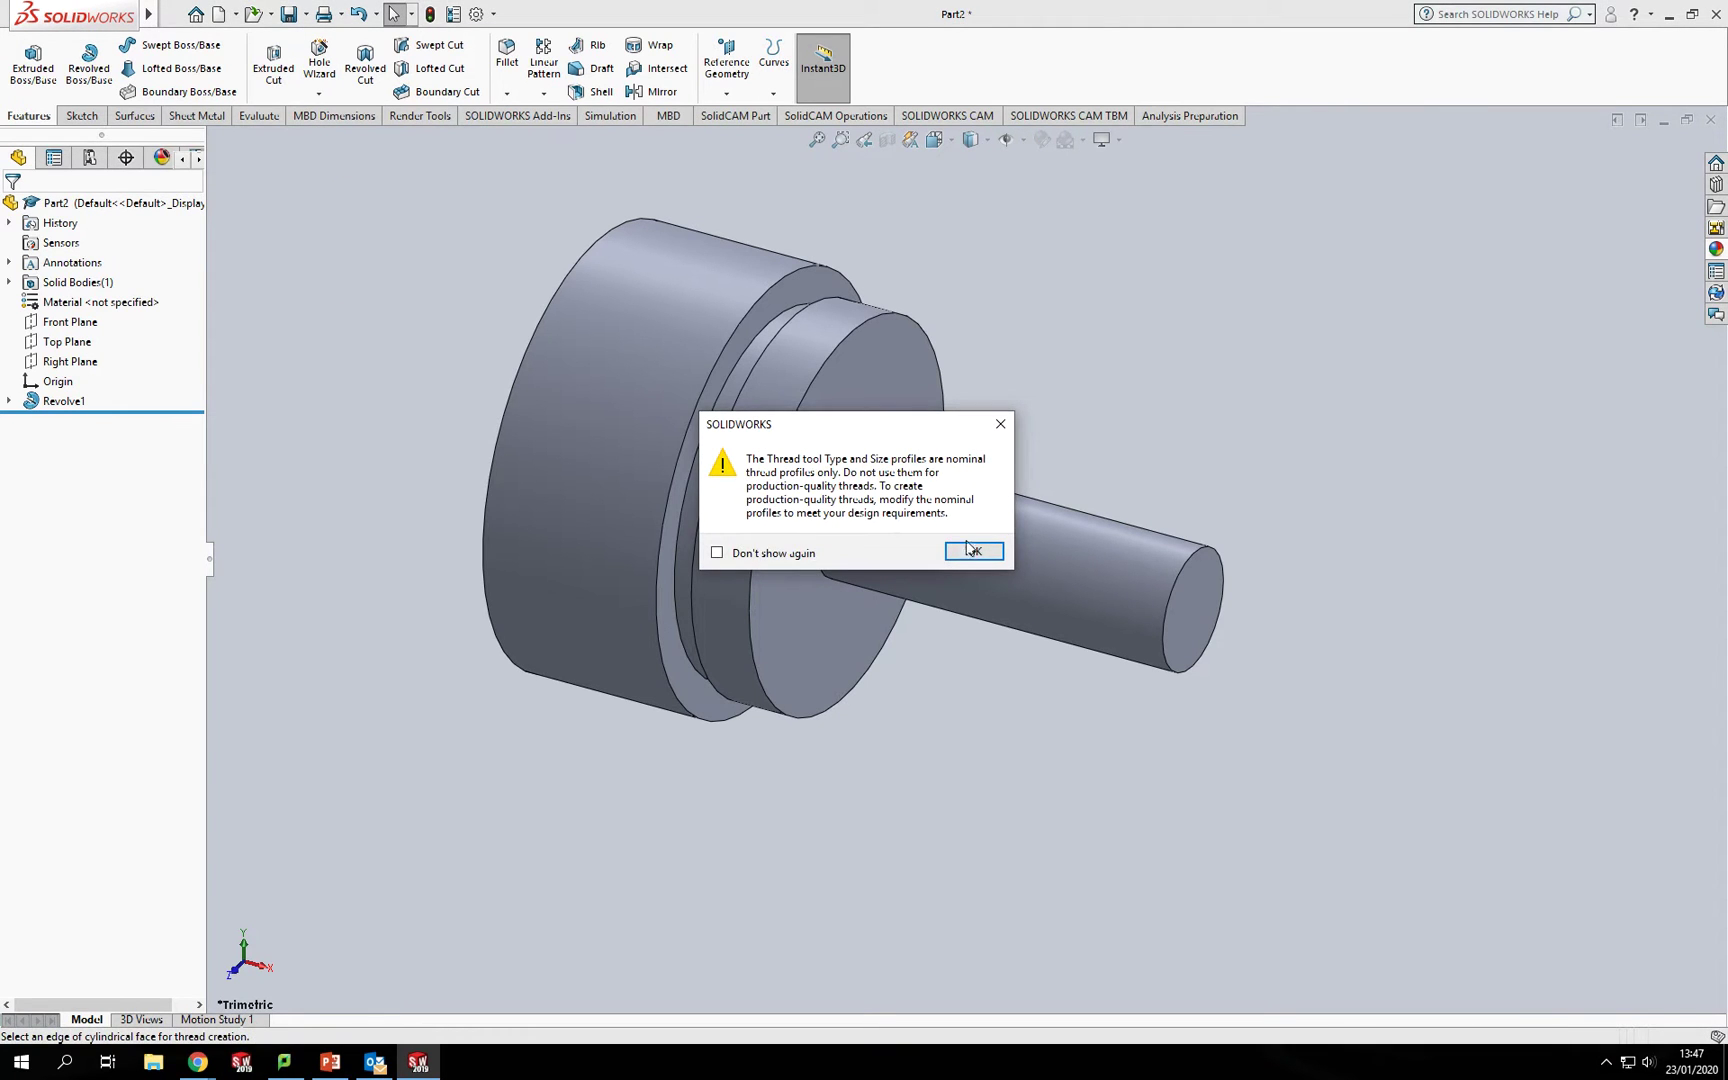
click(970, 550)
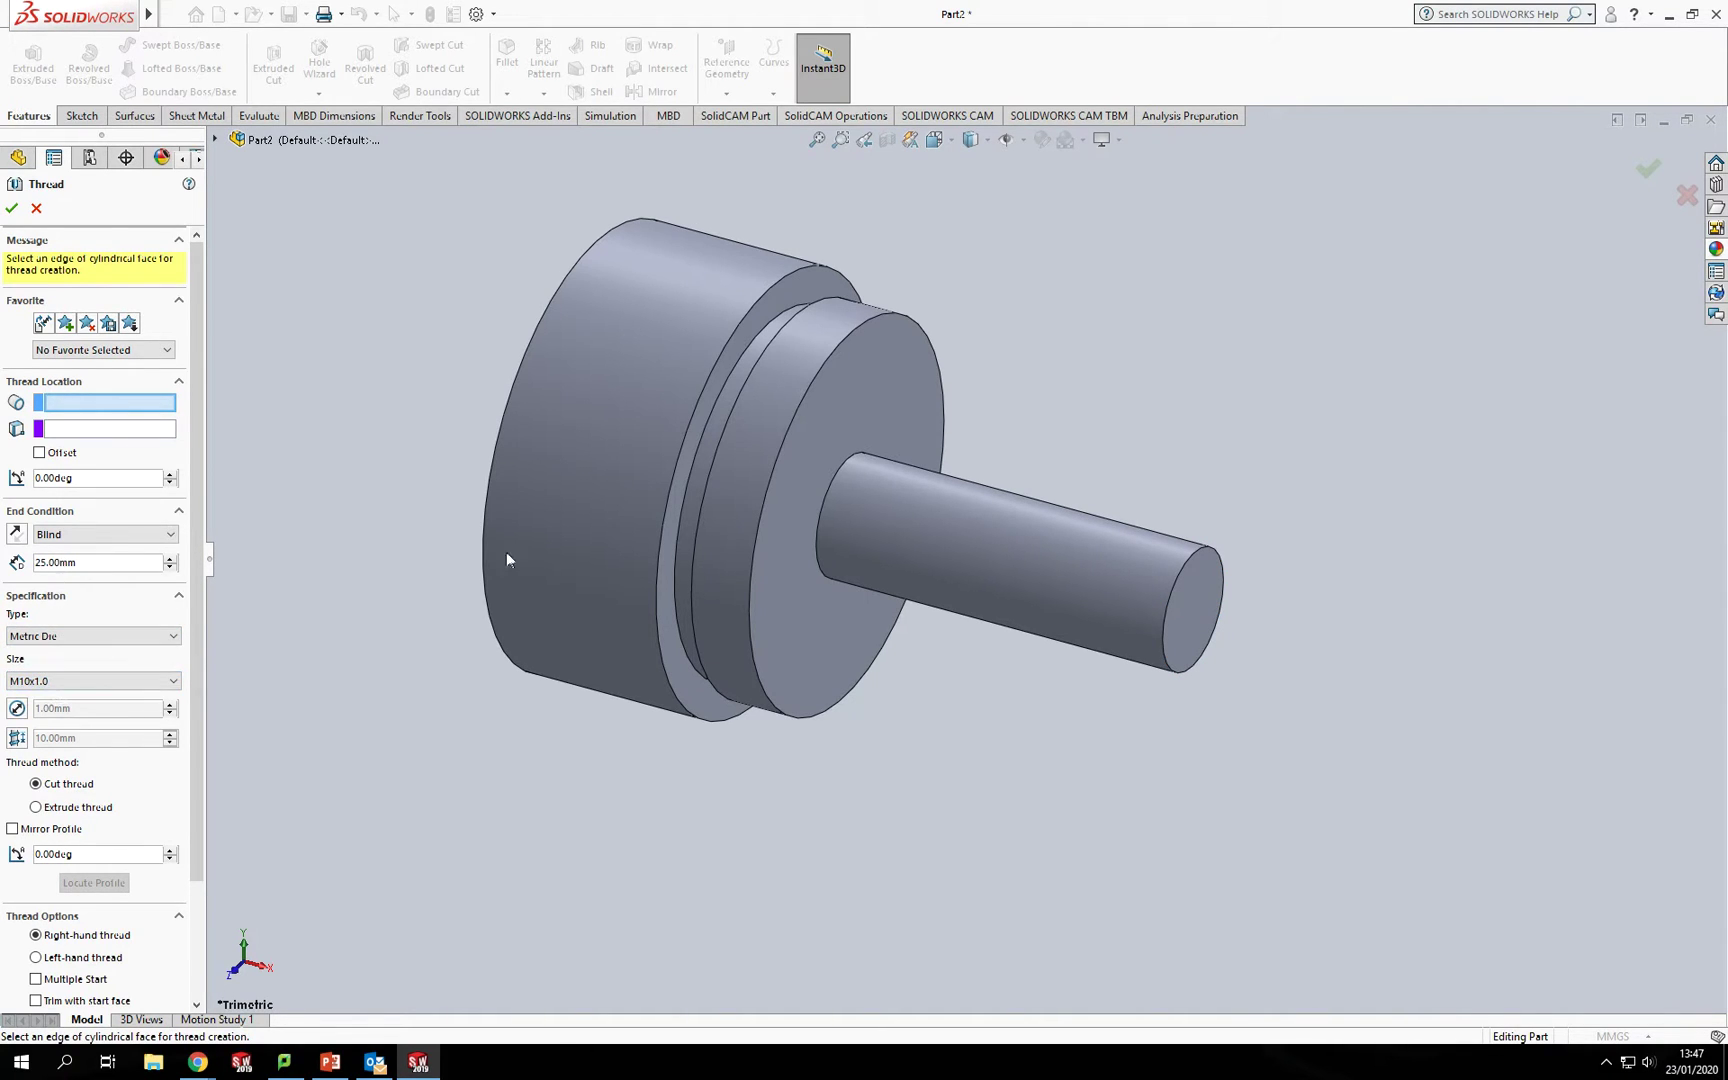
click(1203, 551)
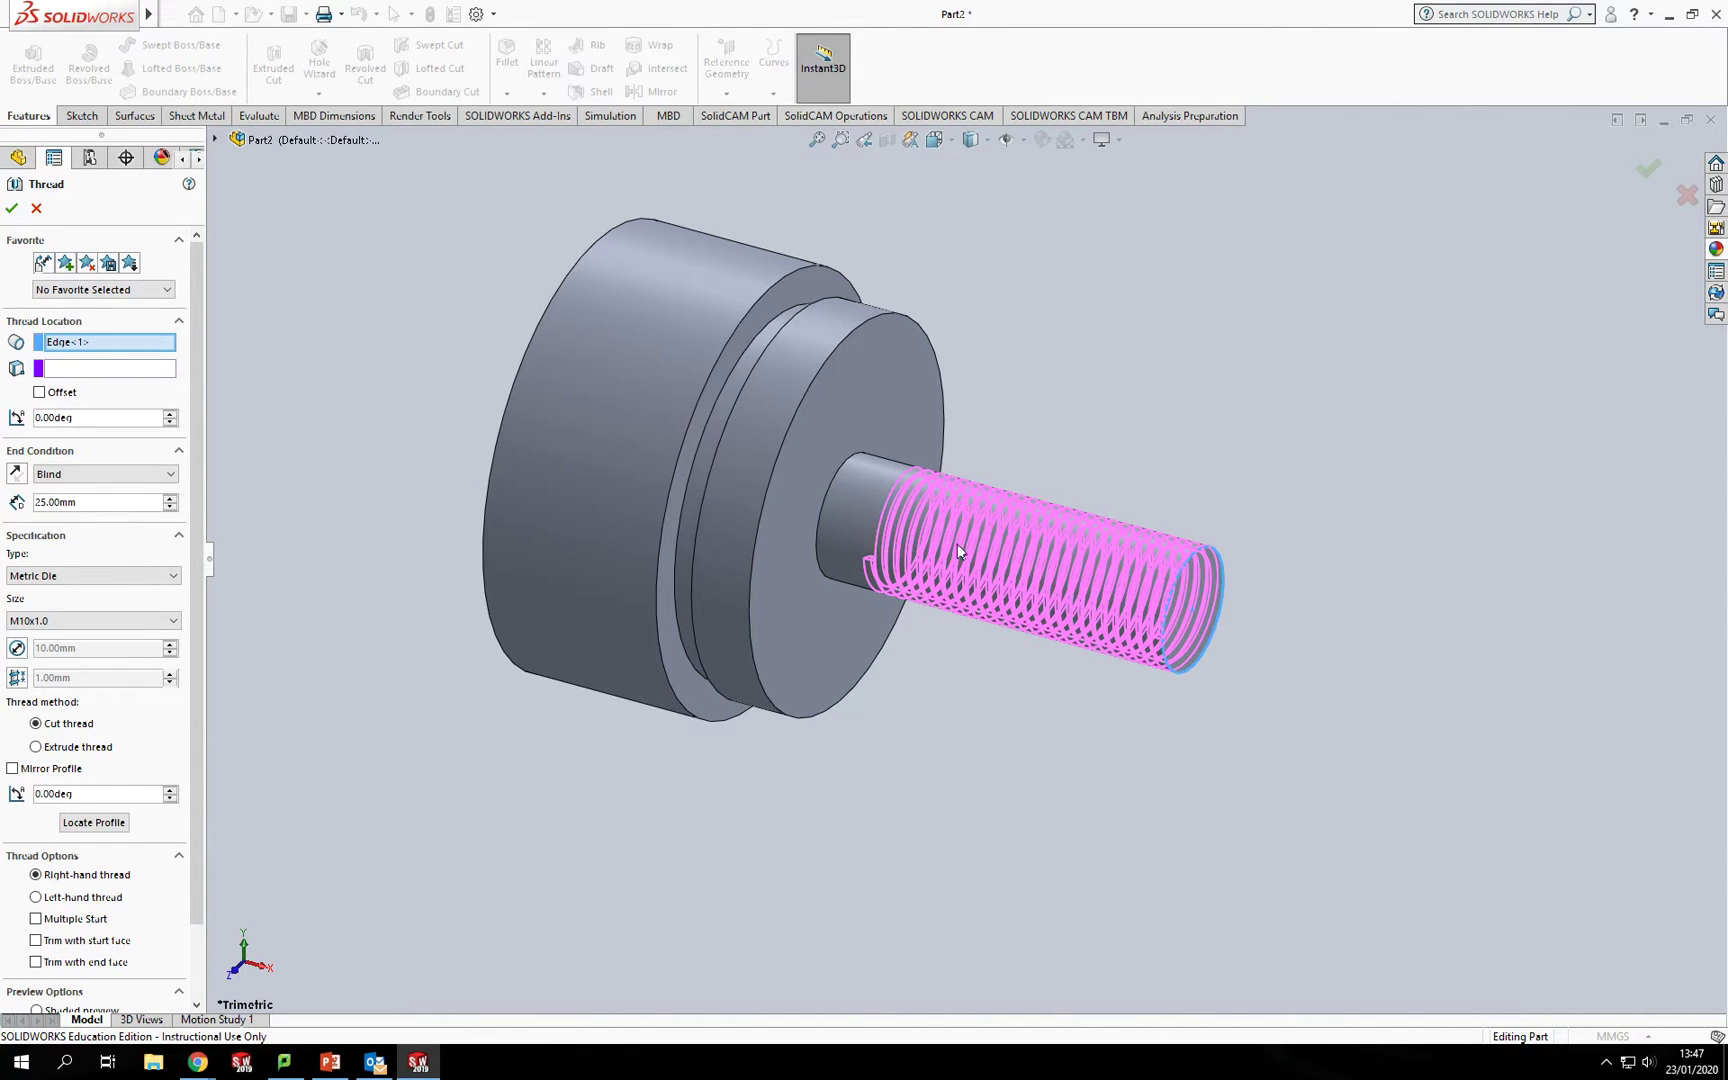
click(39, 392)
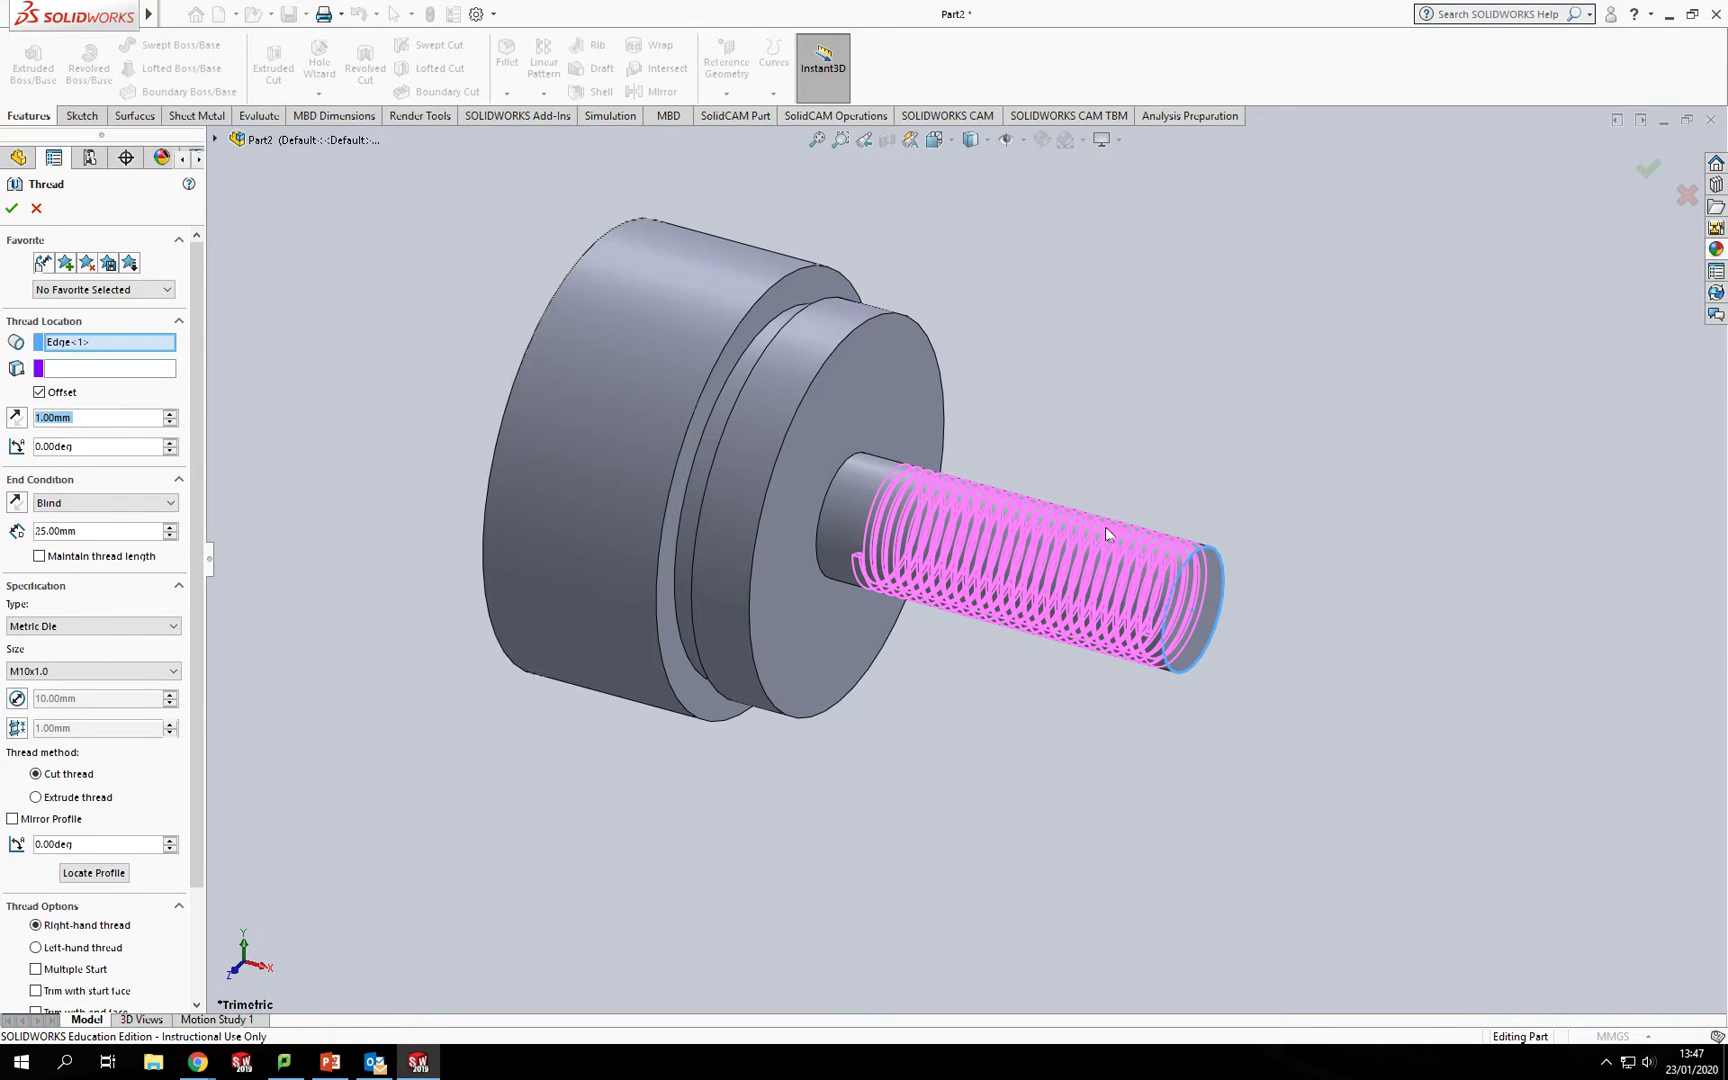
middle_drag(1351, 543, 1257, 605)
scroll(1190, 590, down, 5)
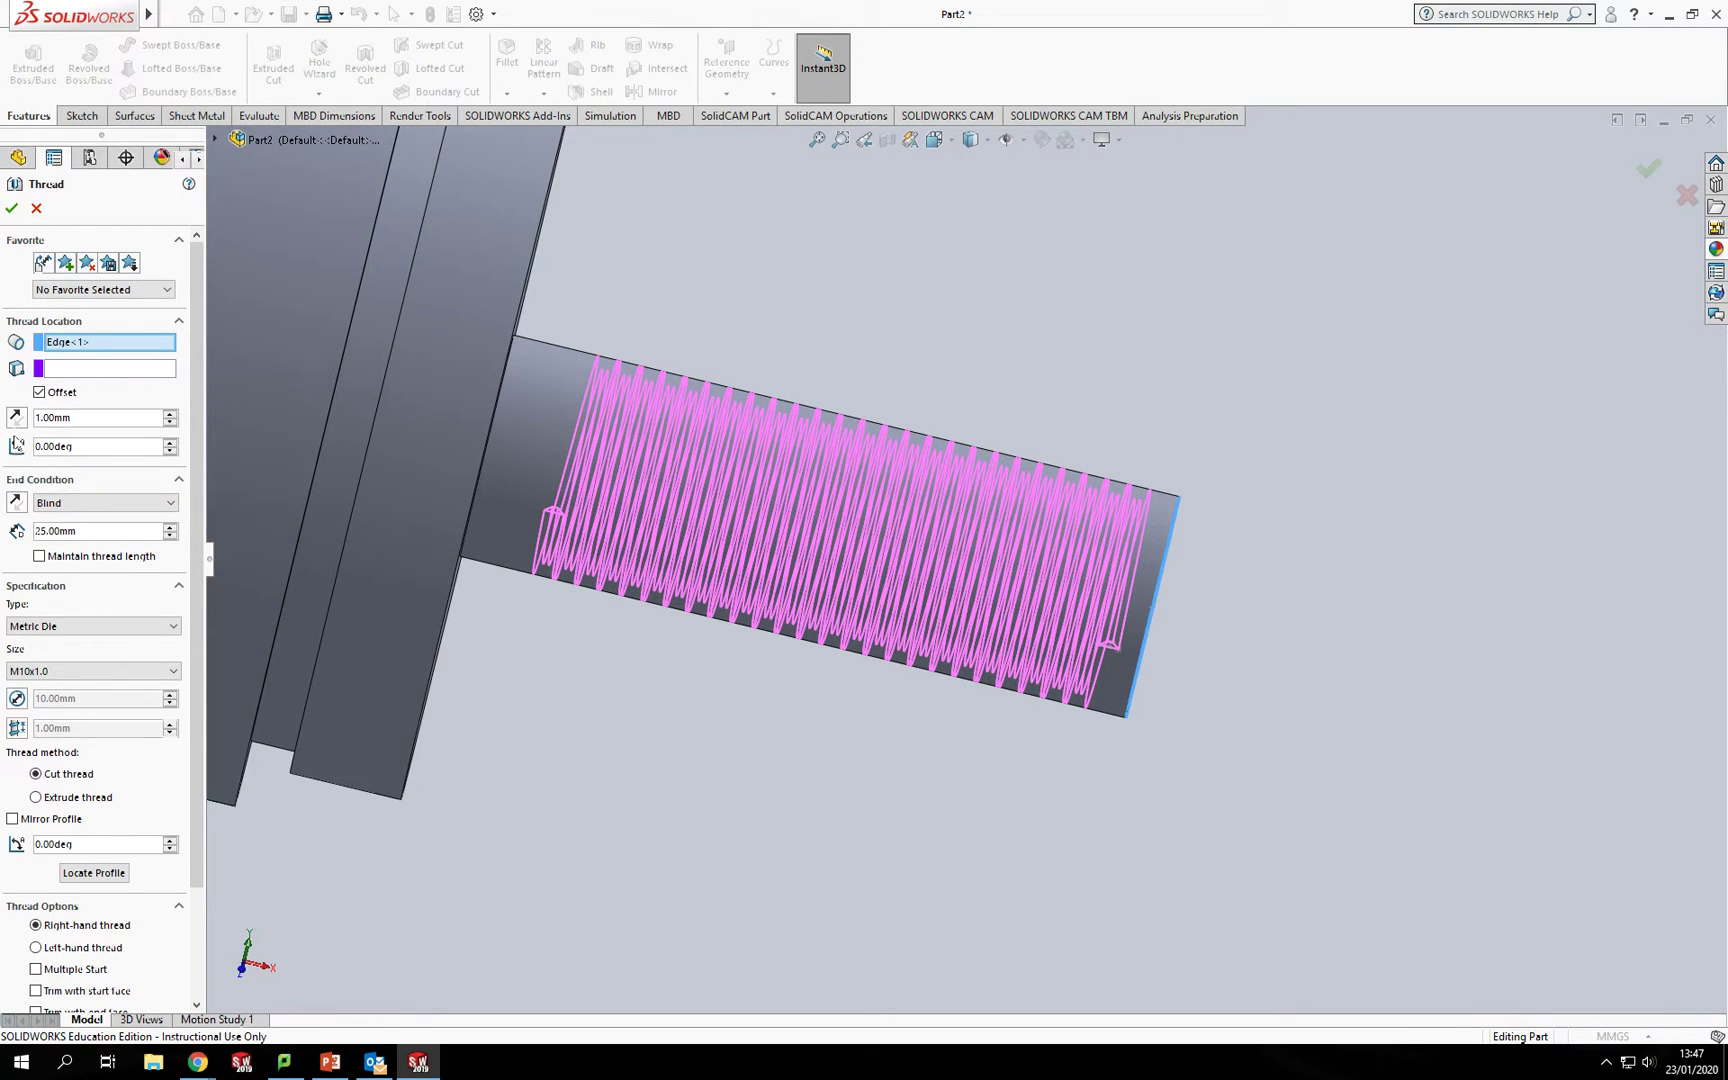
click(15, 419)
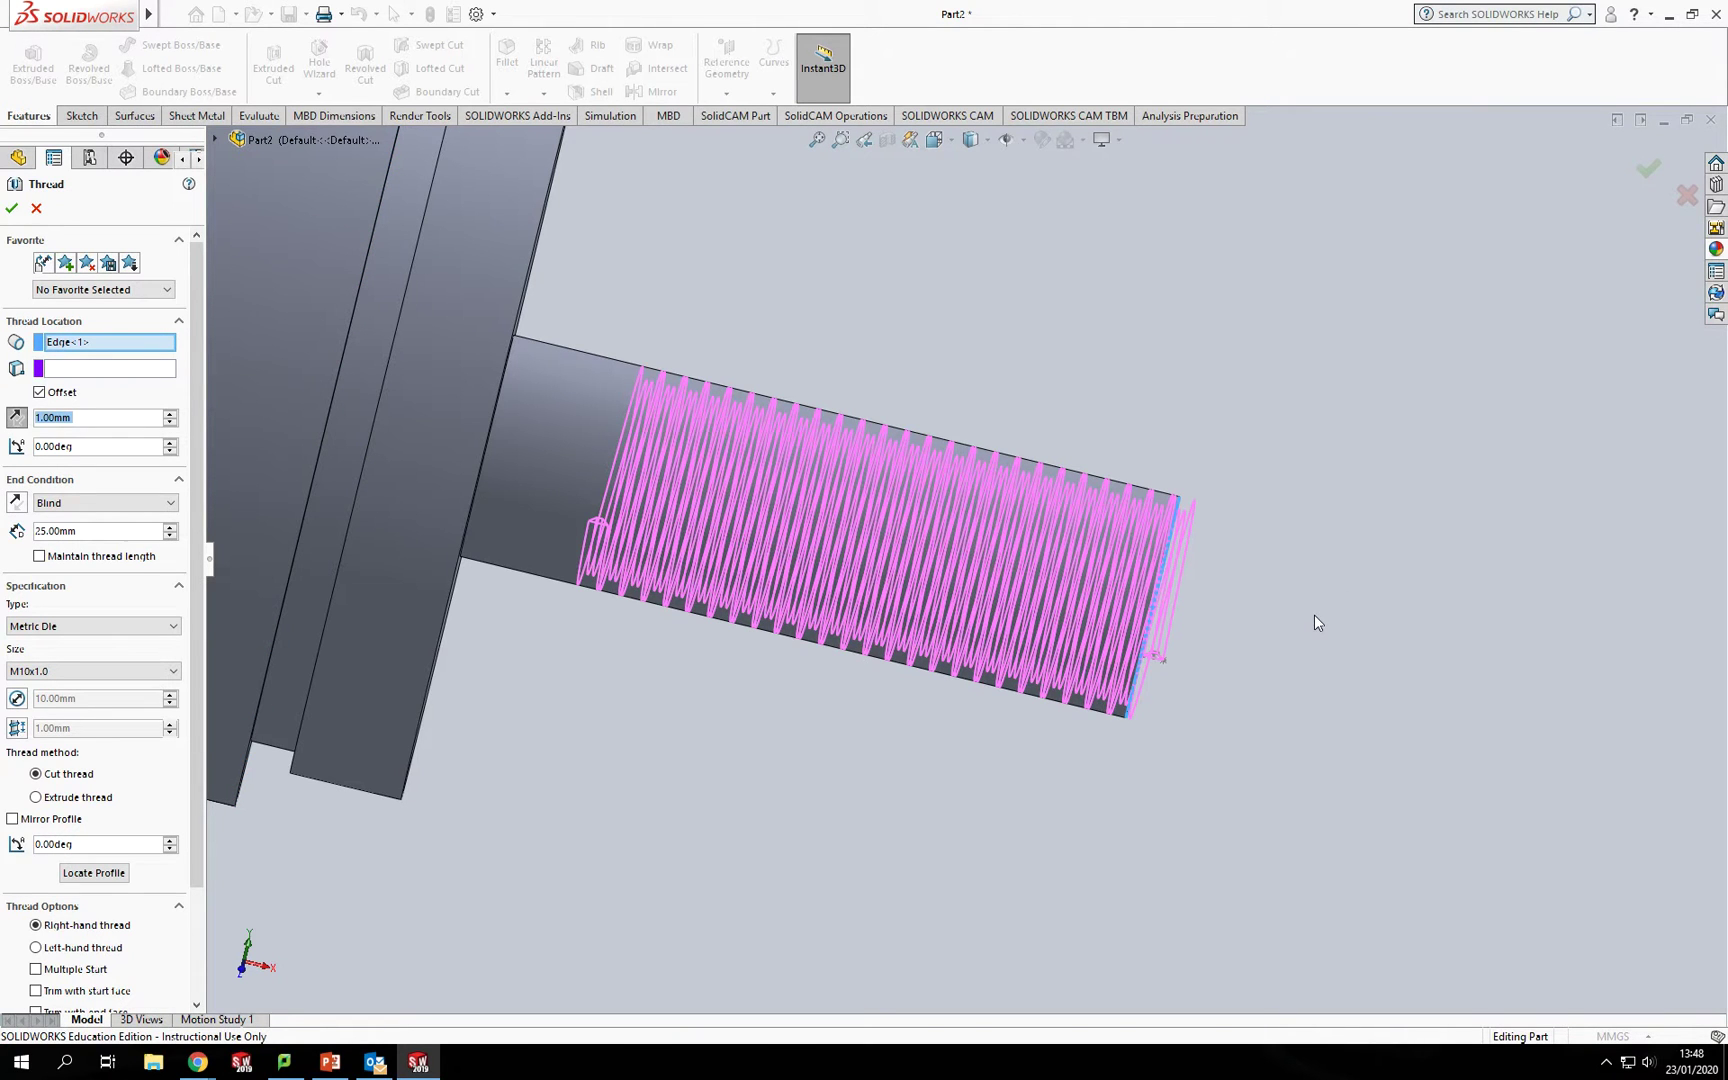
middle_drag(1314, 614, 1274, 630)
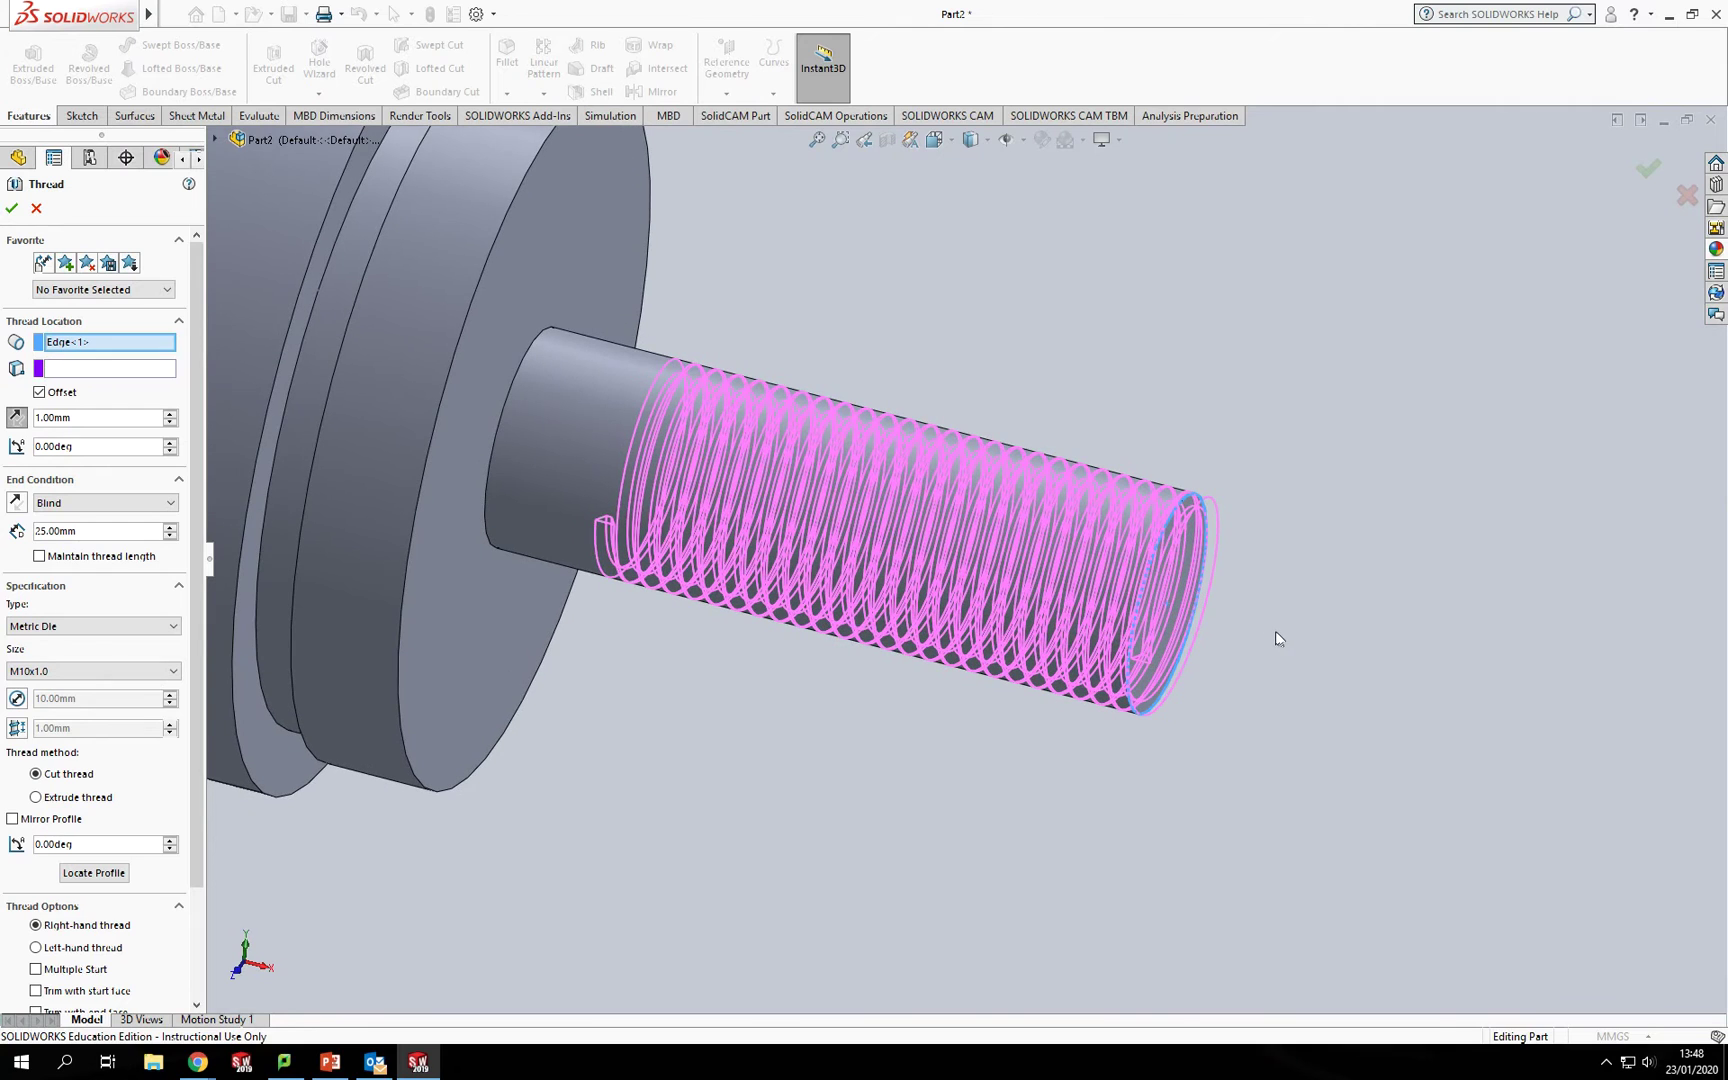
click(12, 210)
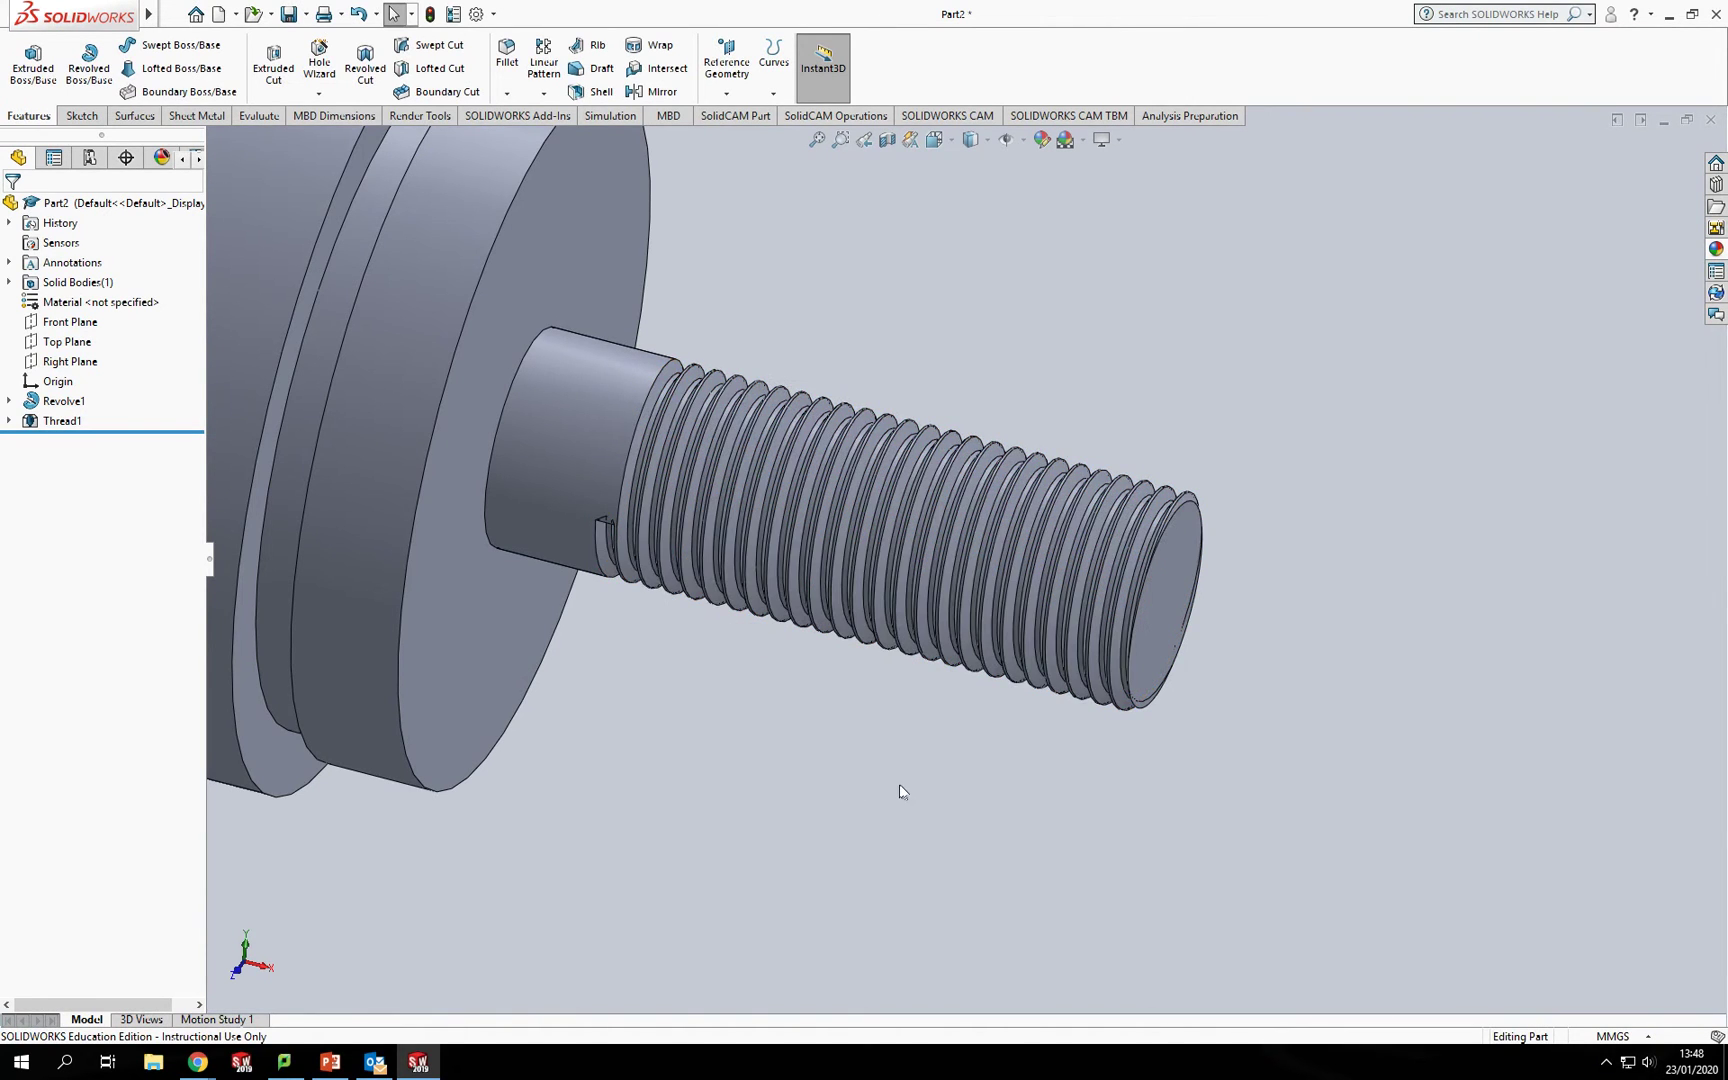
scroll(899, 784, up, 3)
scroll(870, 726, up, 3)
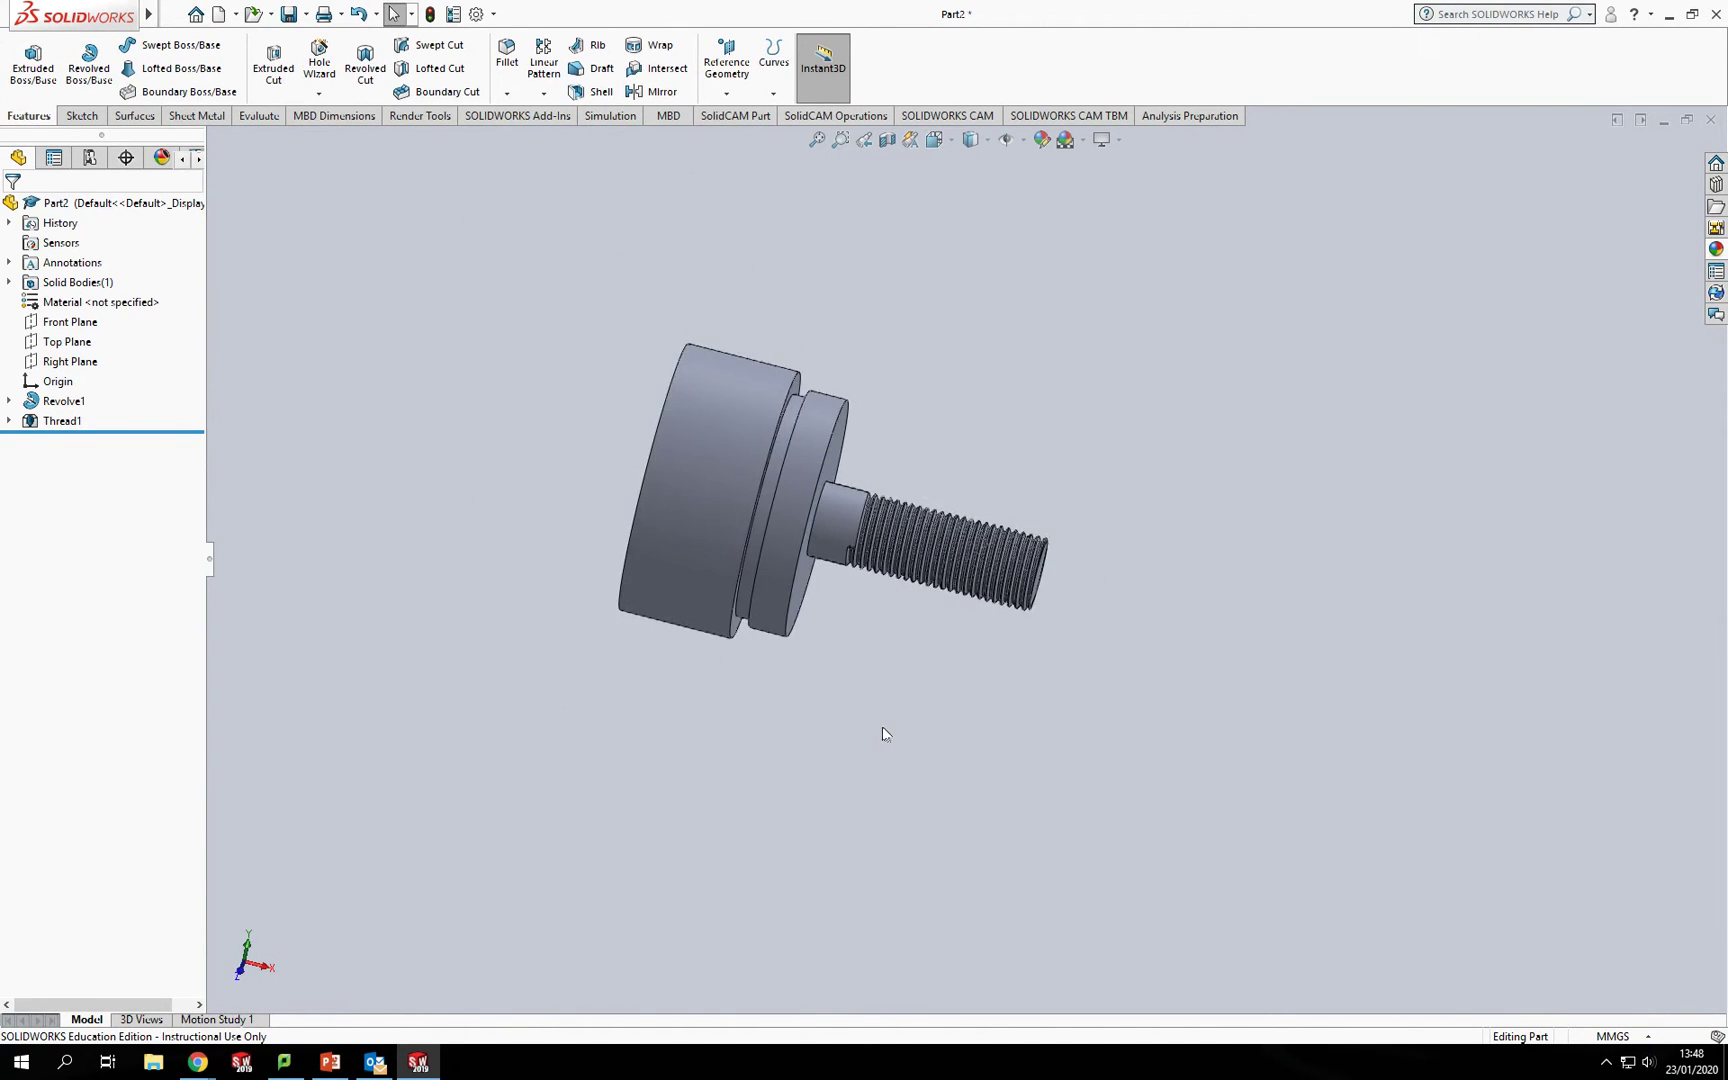
scroll(779, 463, down, 2)
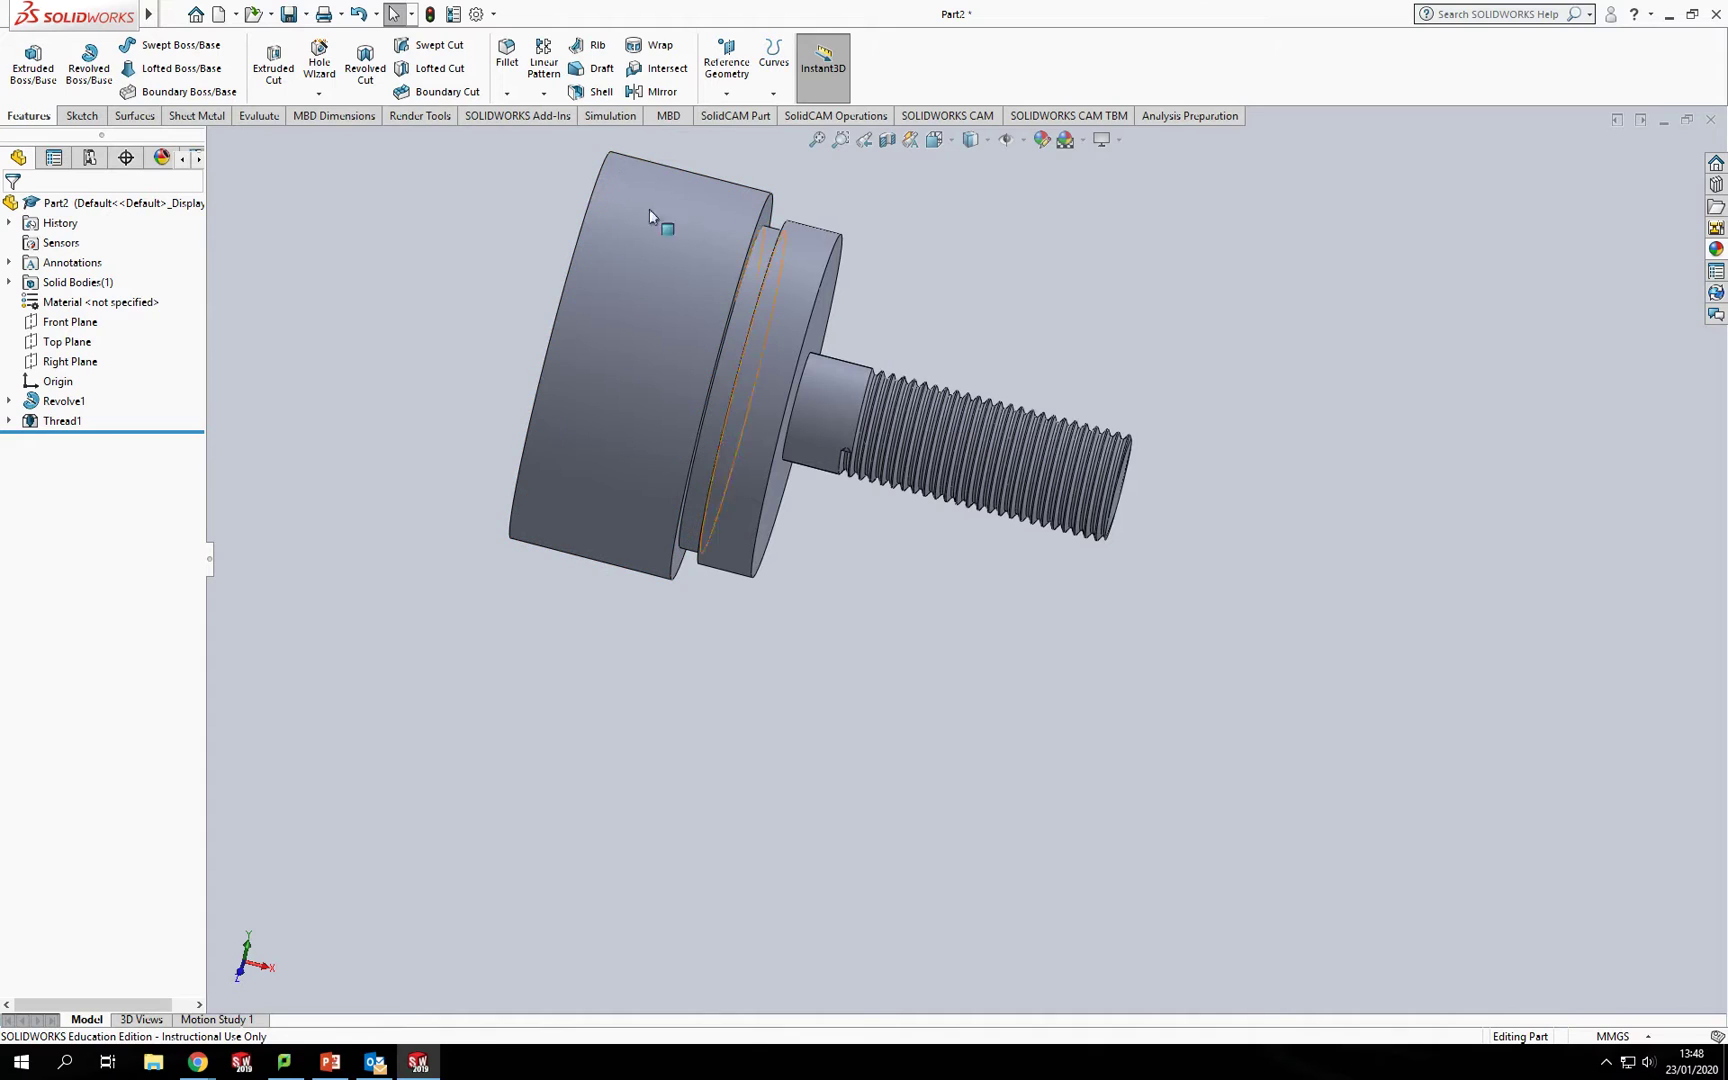
Chamfer the head's front and rear circular edges at 0.50 mm × 45°
click(508, 94)
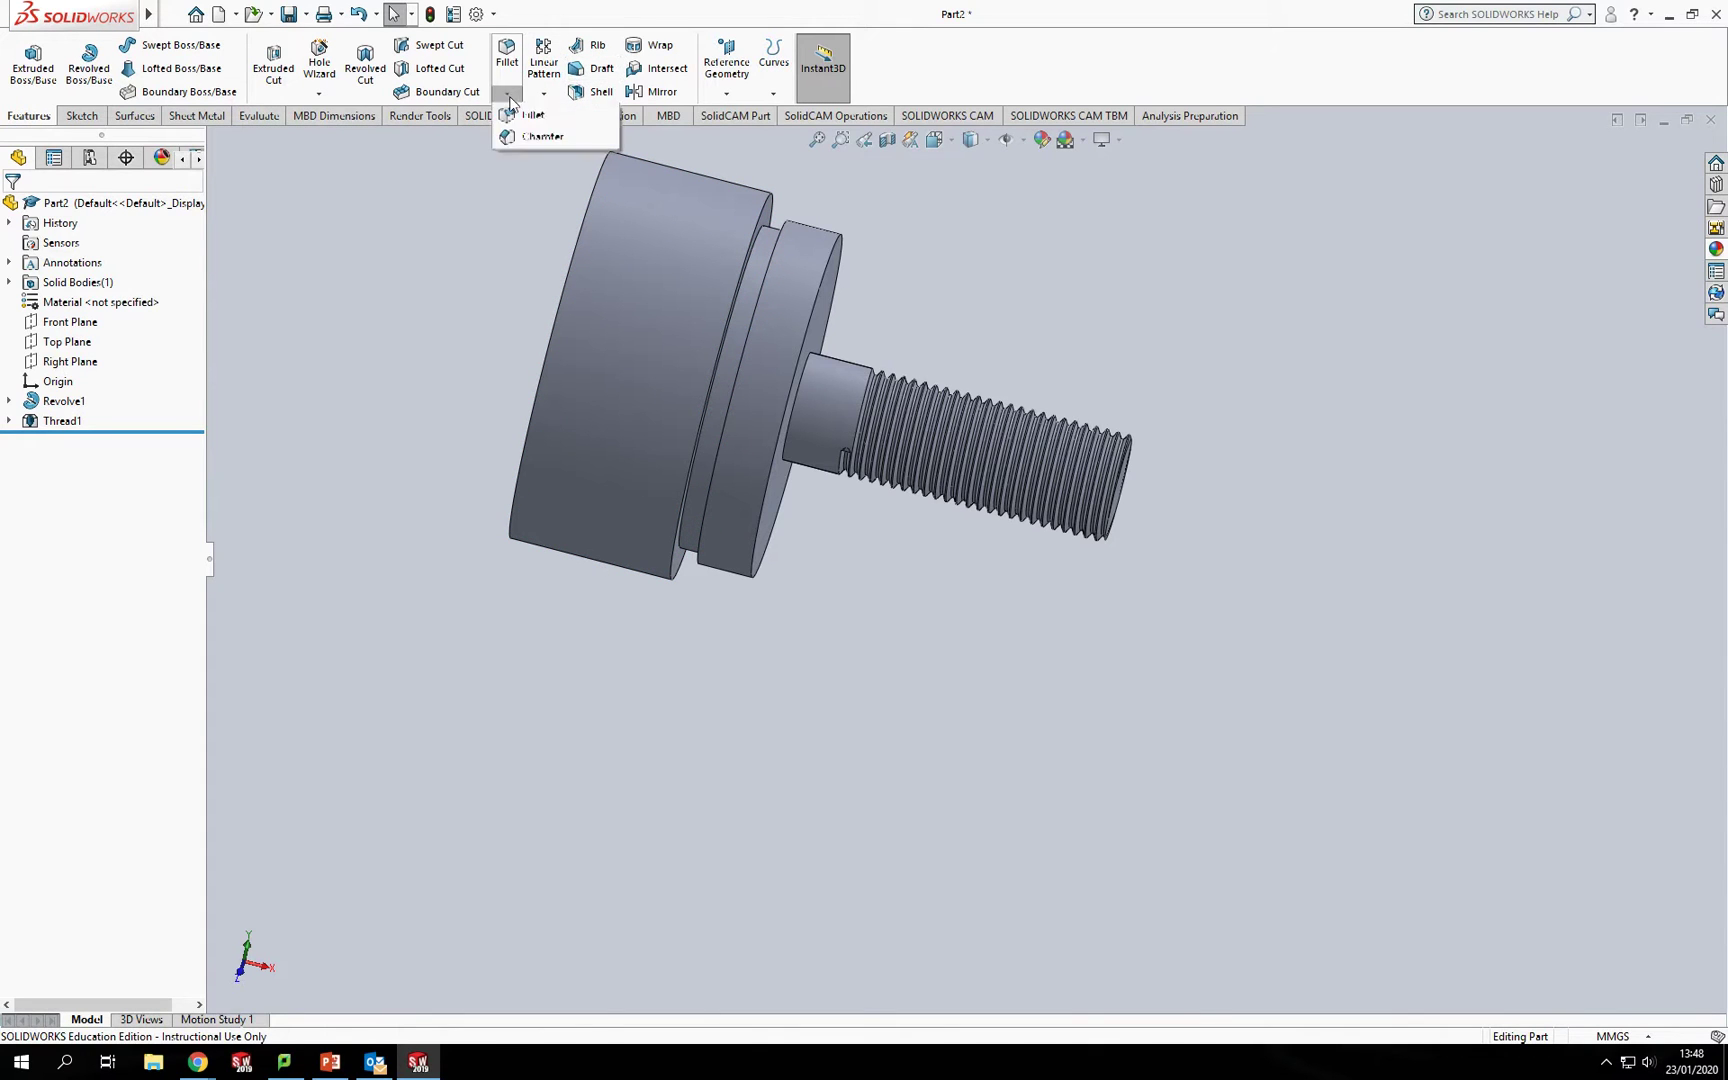
click(542, 136)
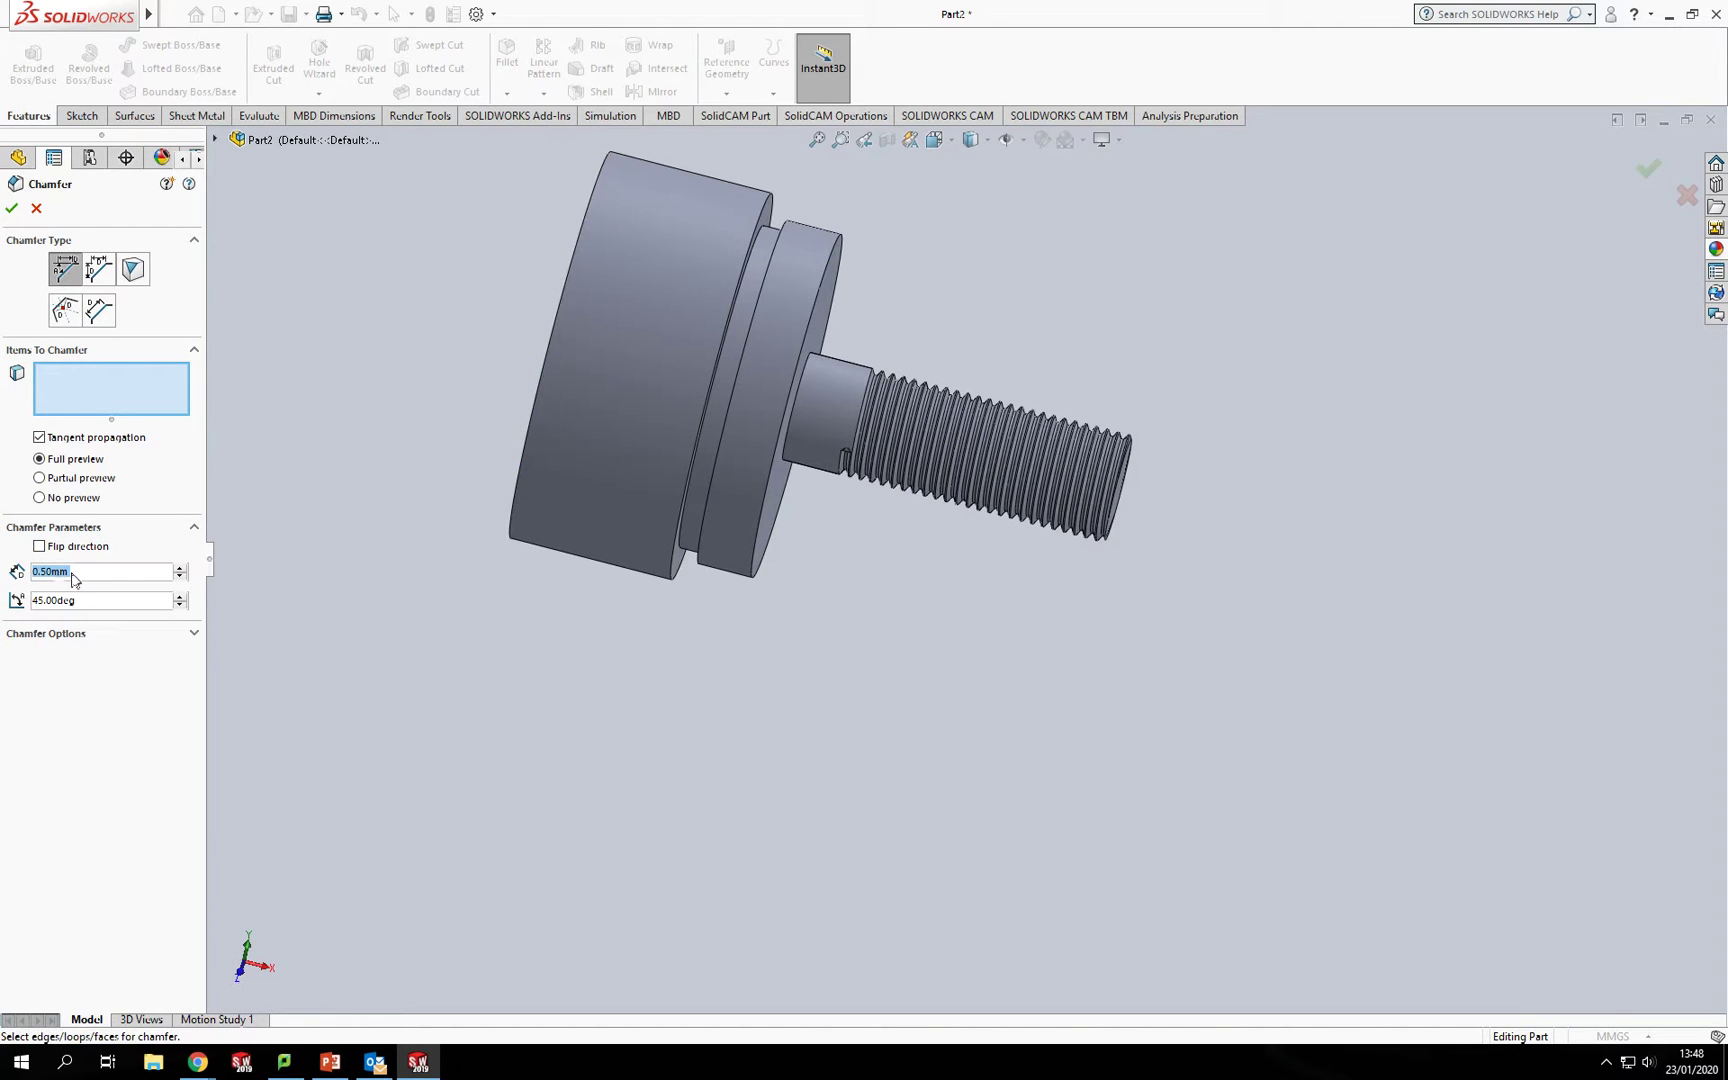
click(593, 190)
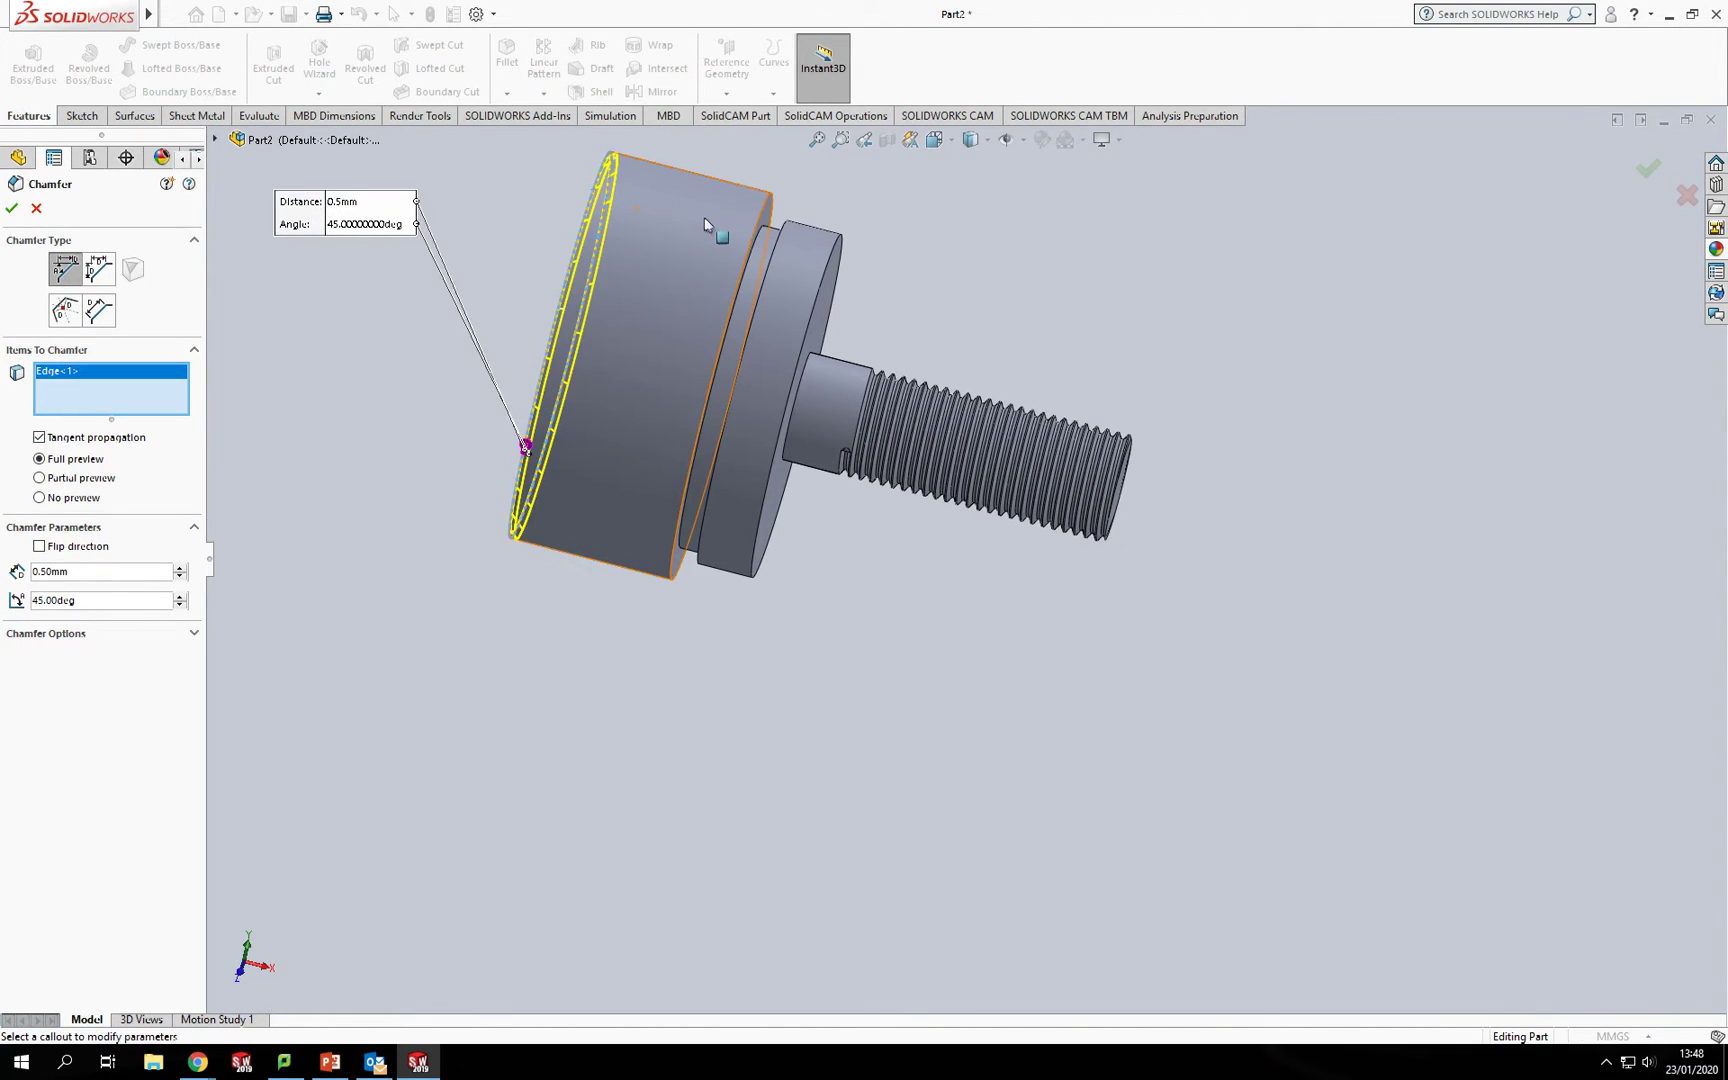
click(755, 226)
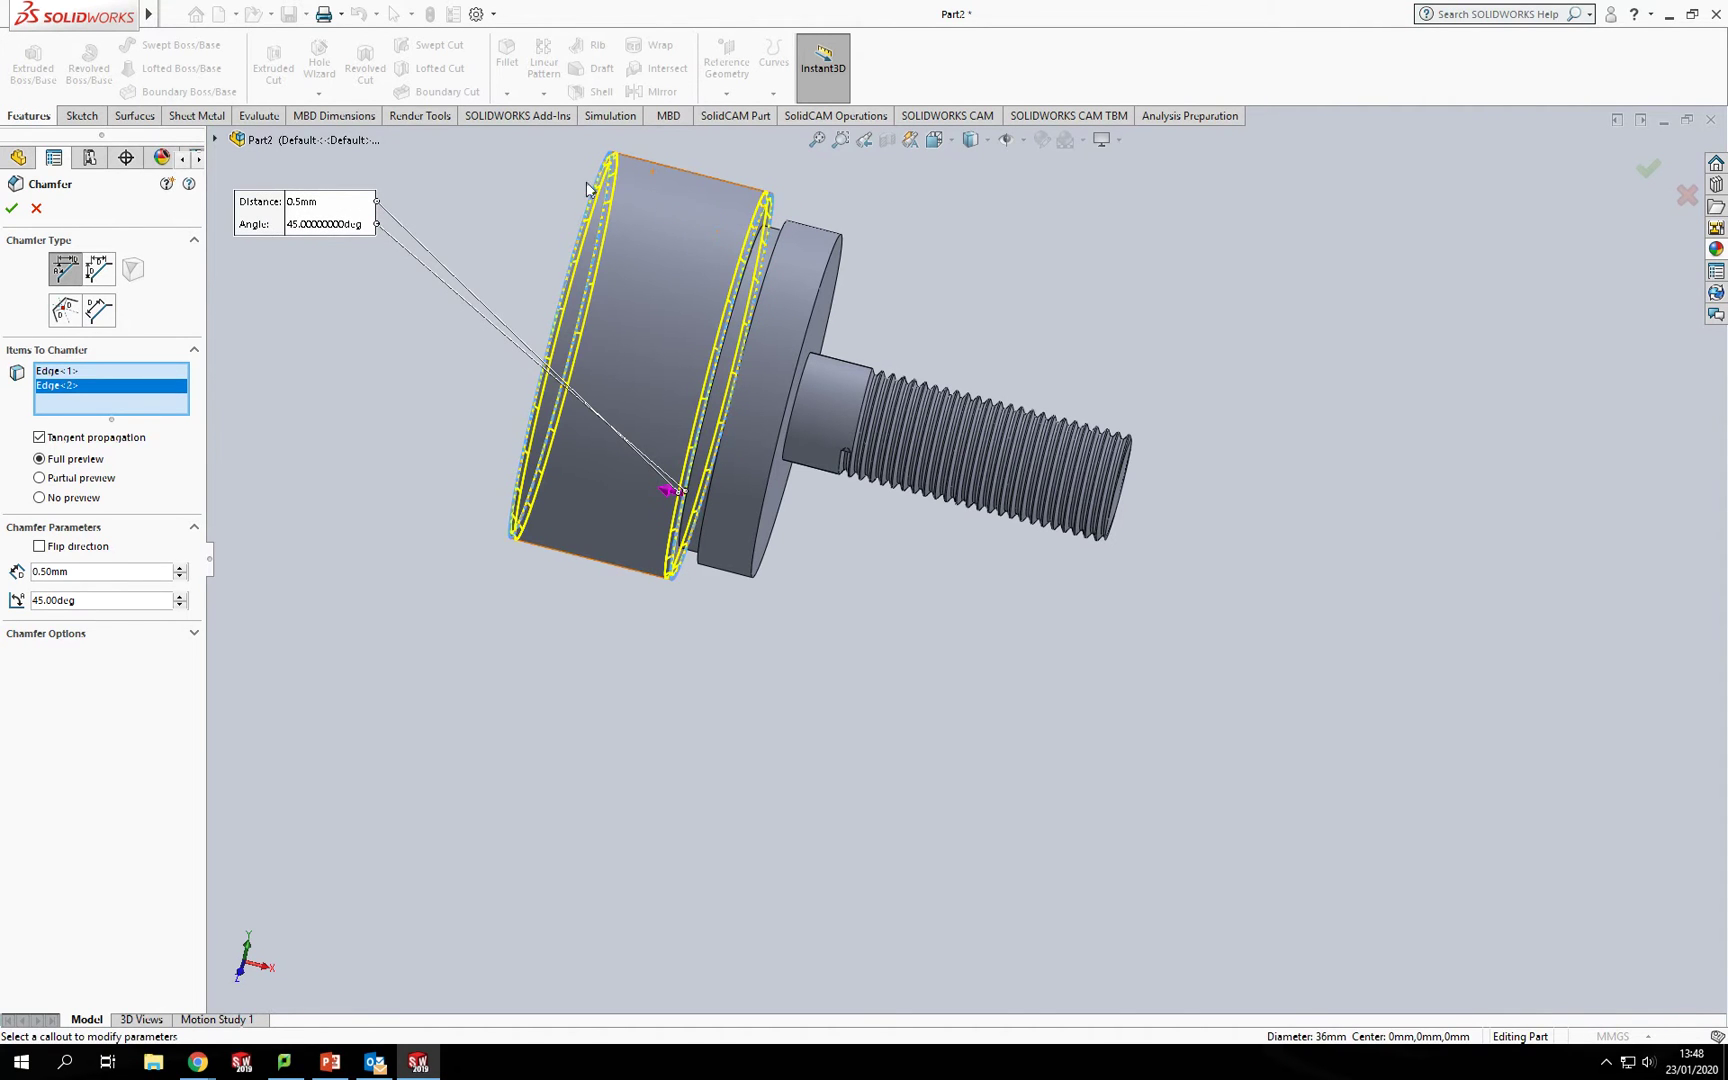
click(13, 209)
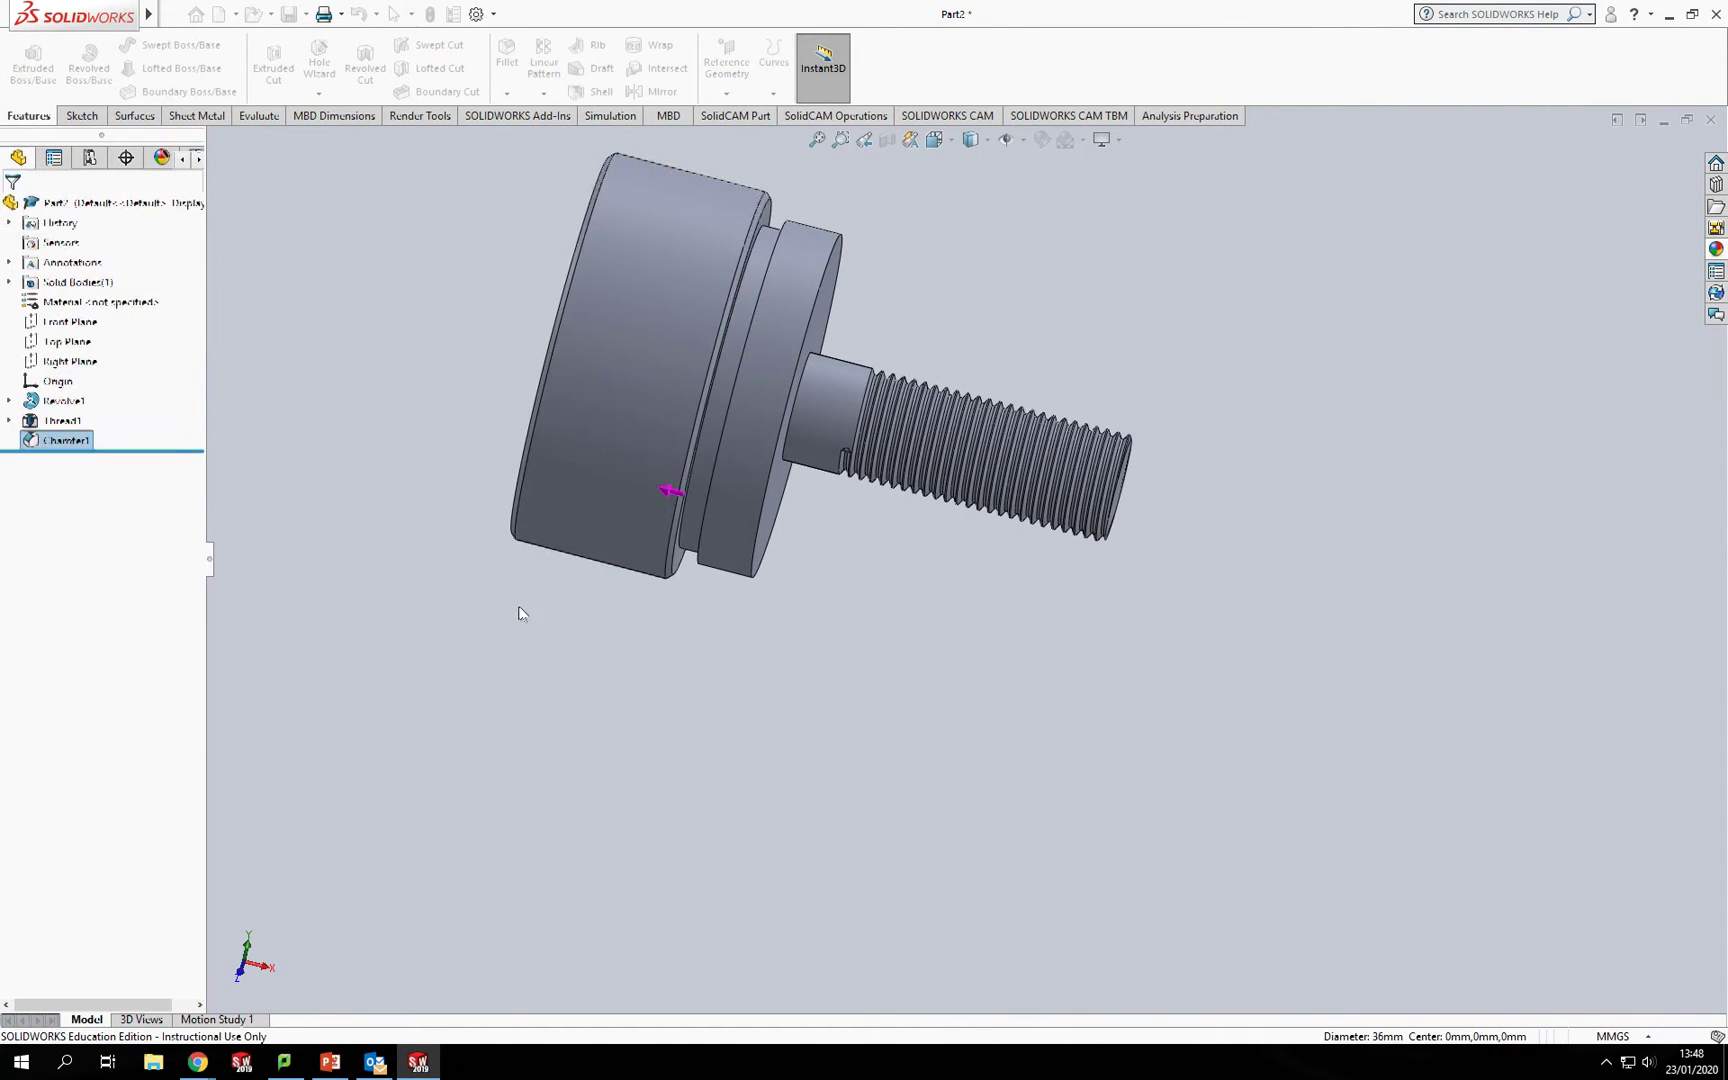
middle_drag(597, 649, 601, 269)
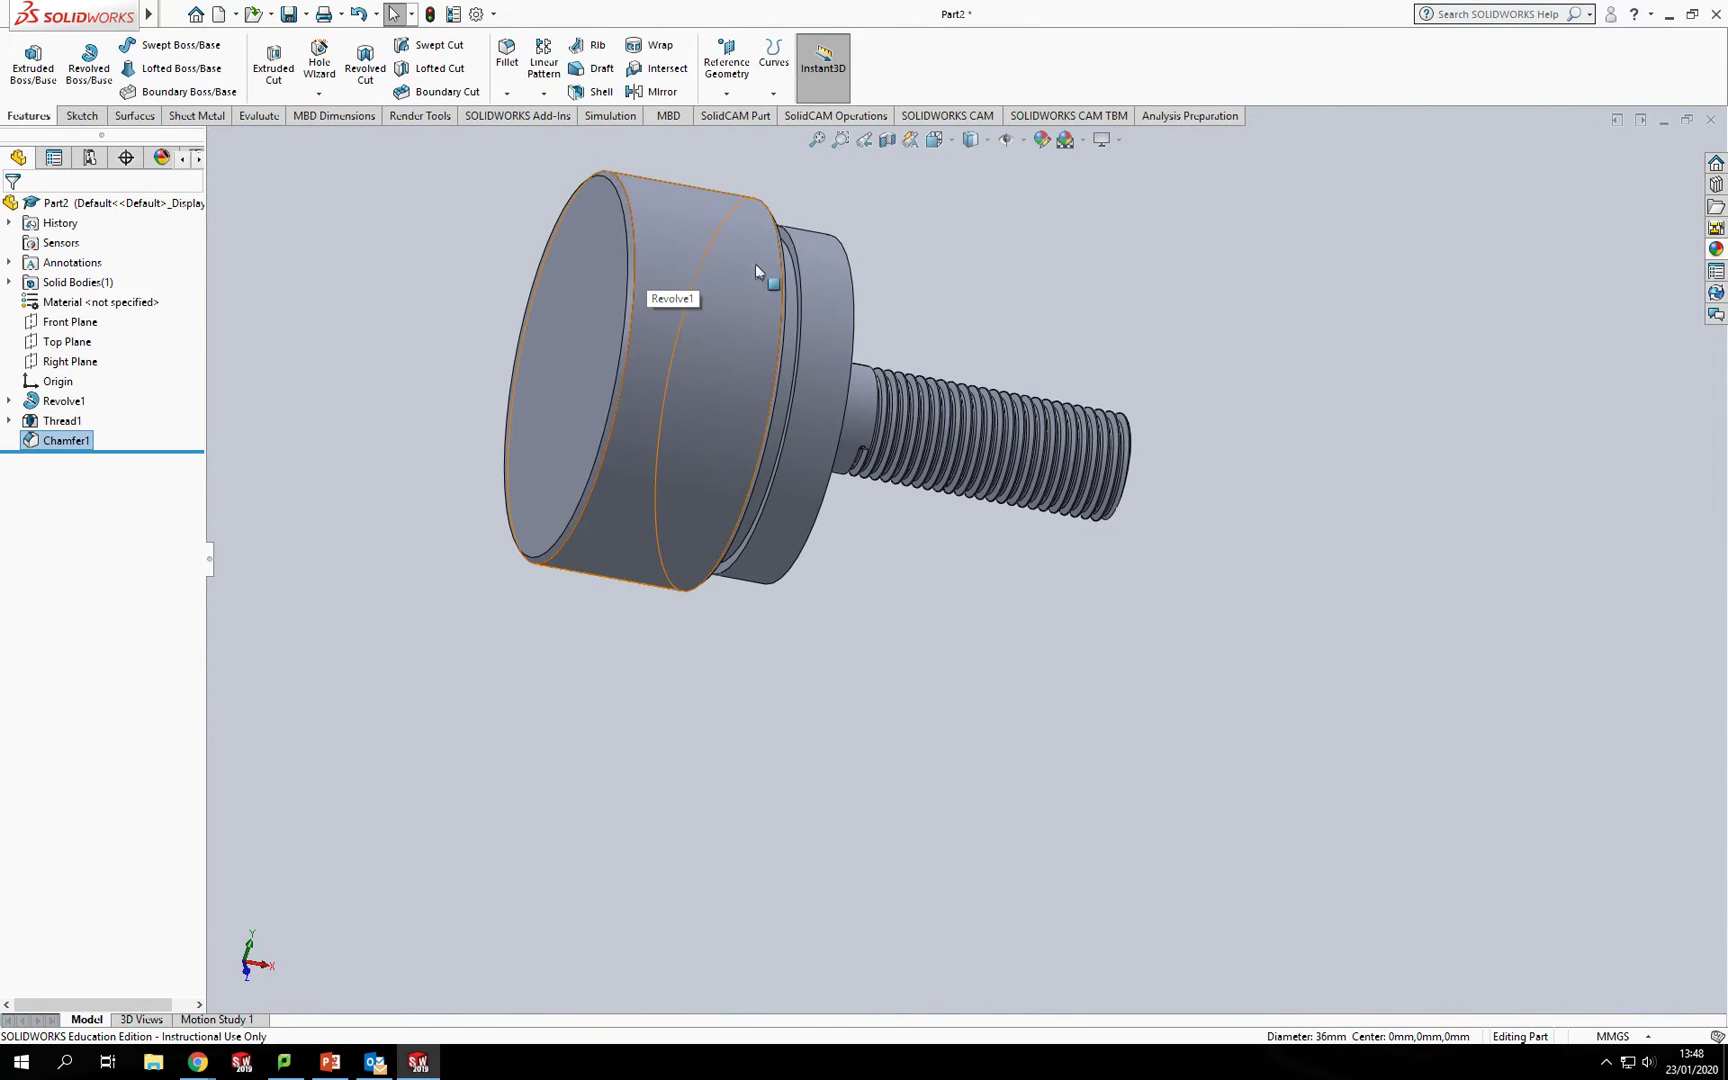
Start a sketch on the head's flat front face and view it Normal To
click(690, 270)
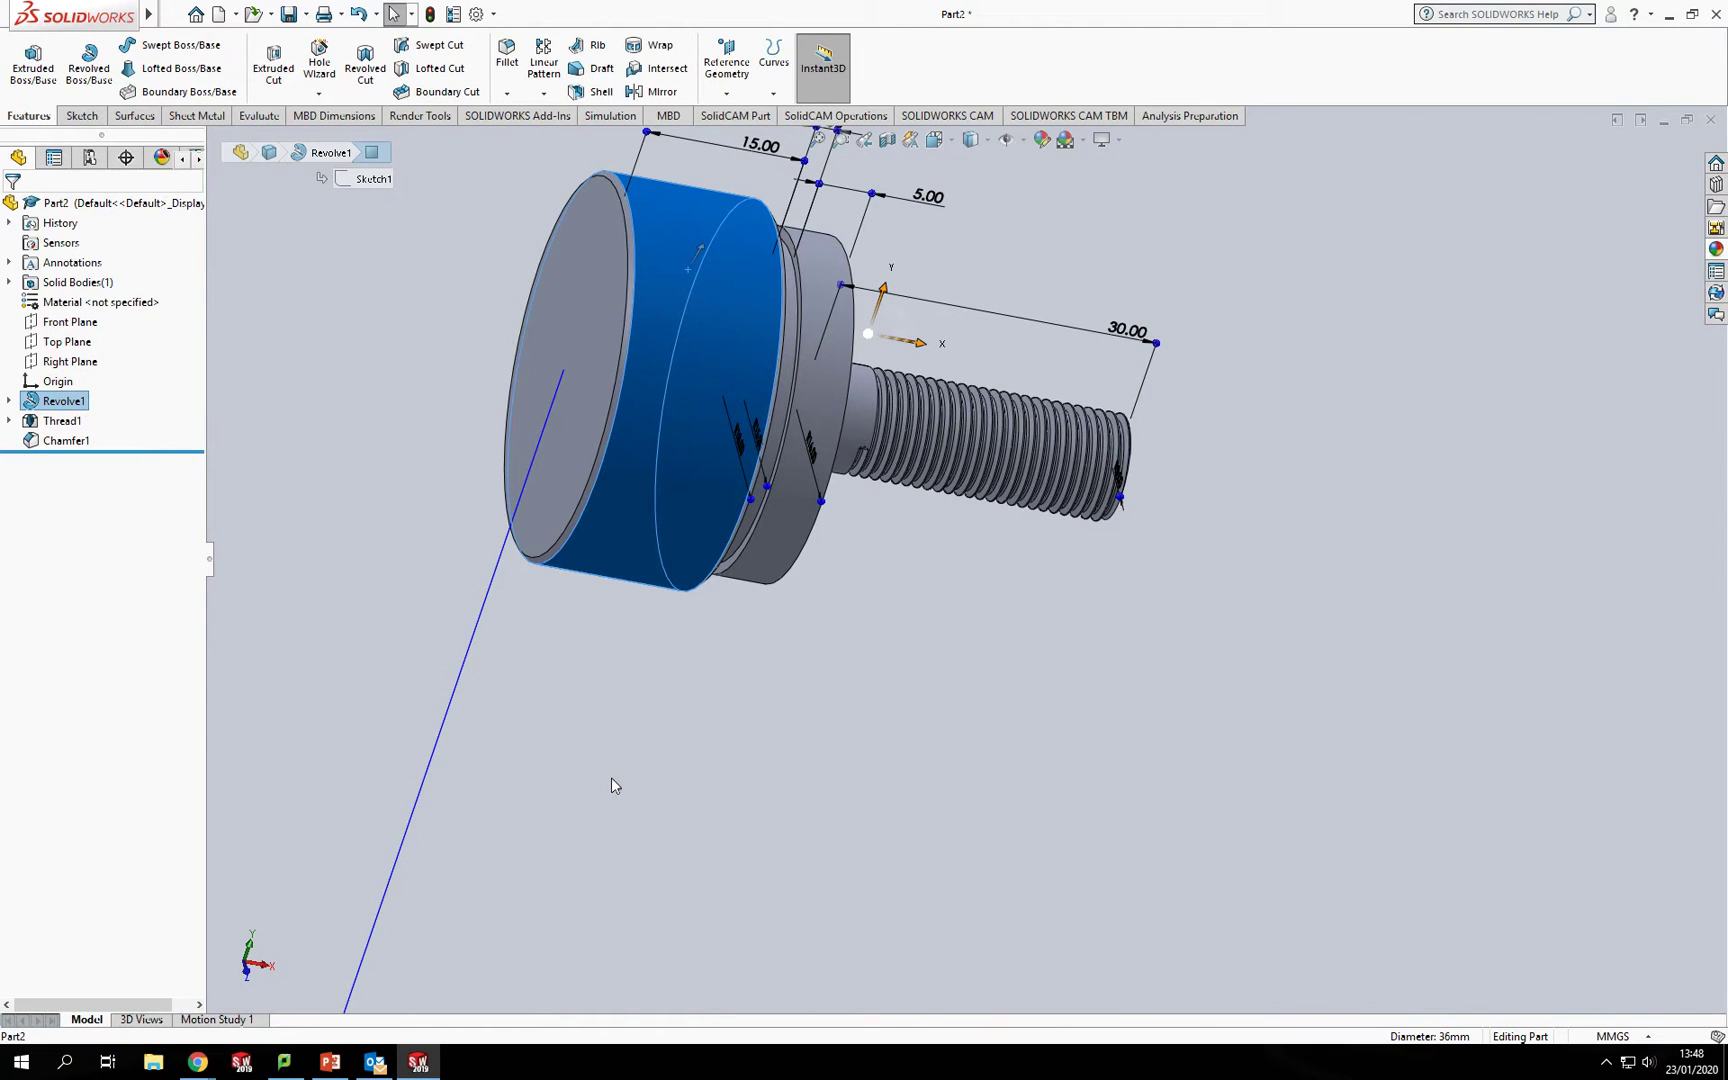
click(727, 645)
middle_drag(727, 645, 711, 441)
click(695, 389)
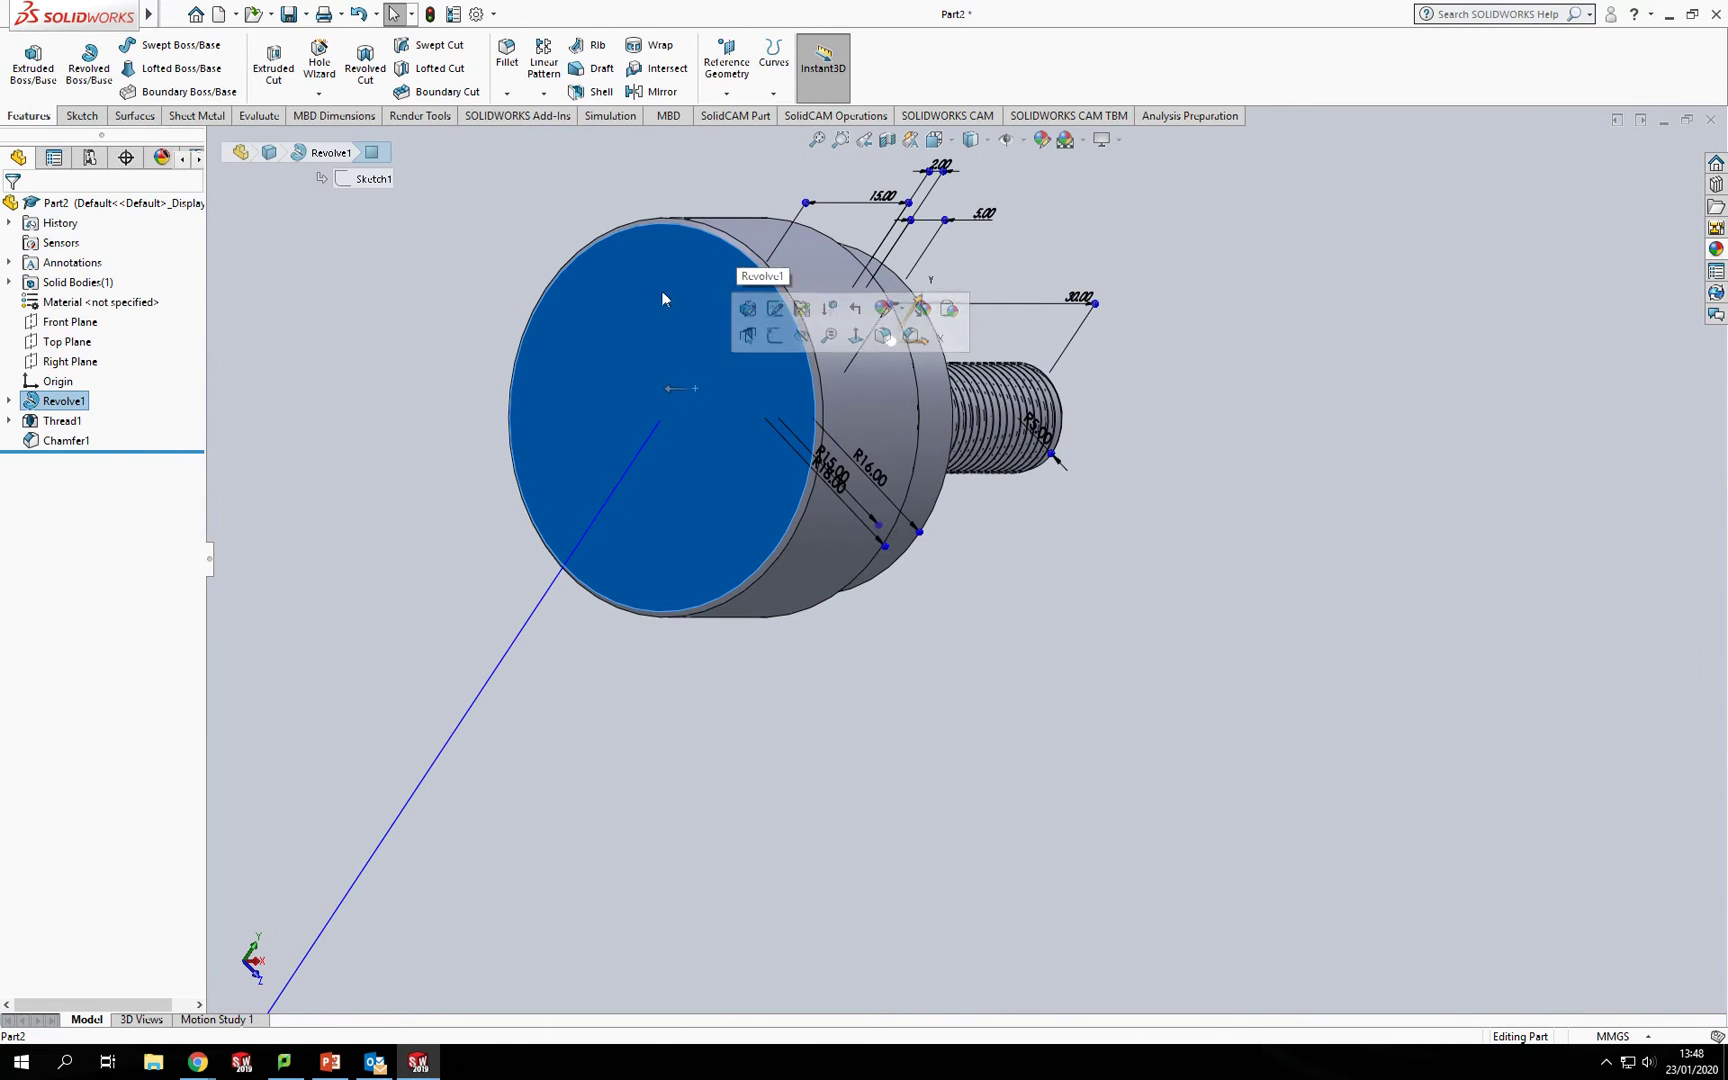
click(82, 116)
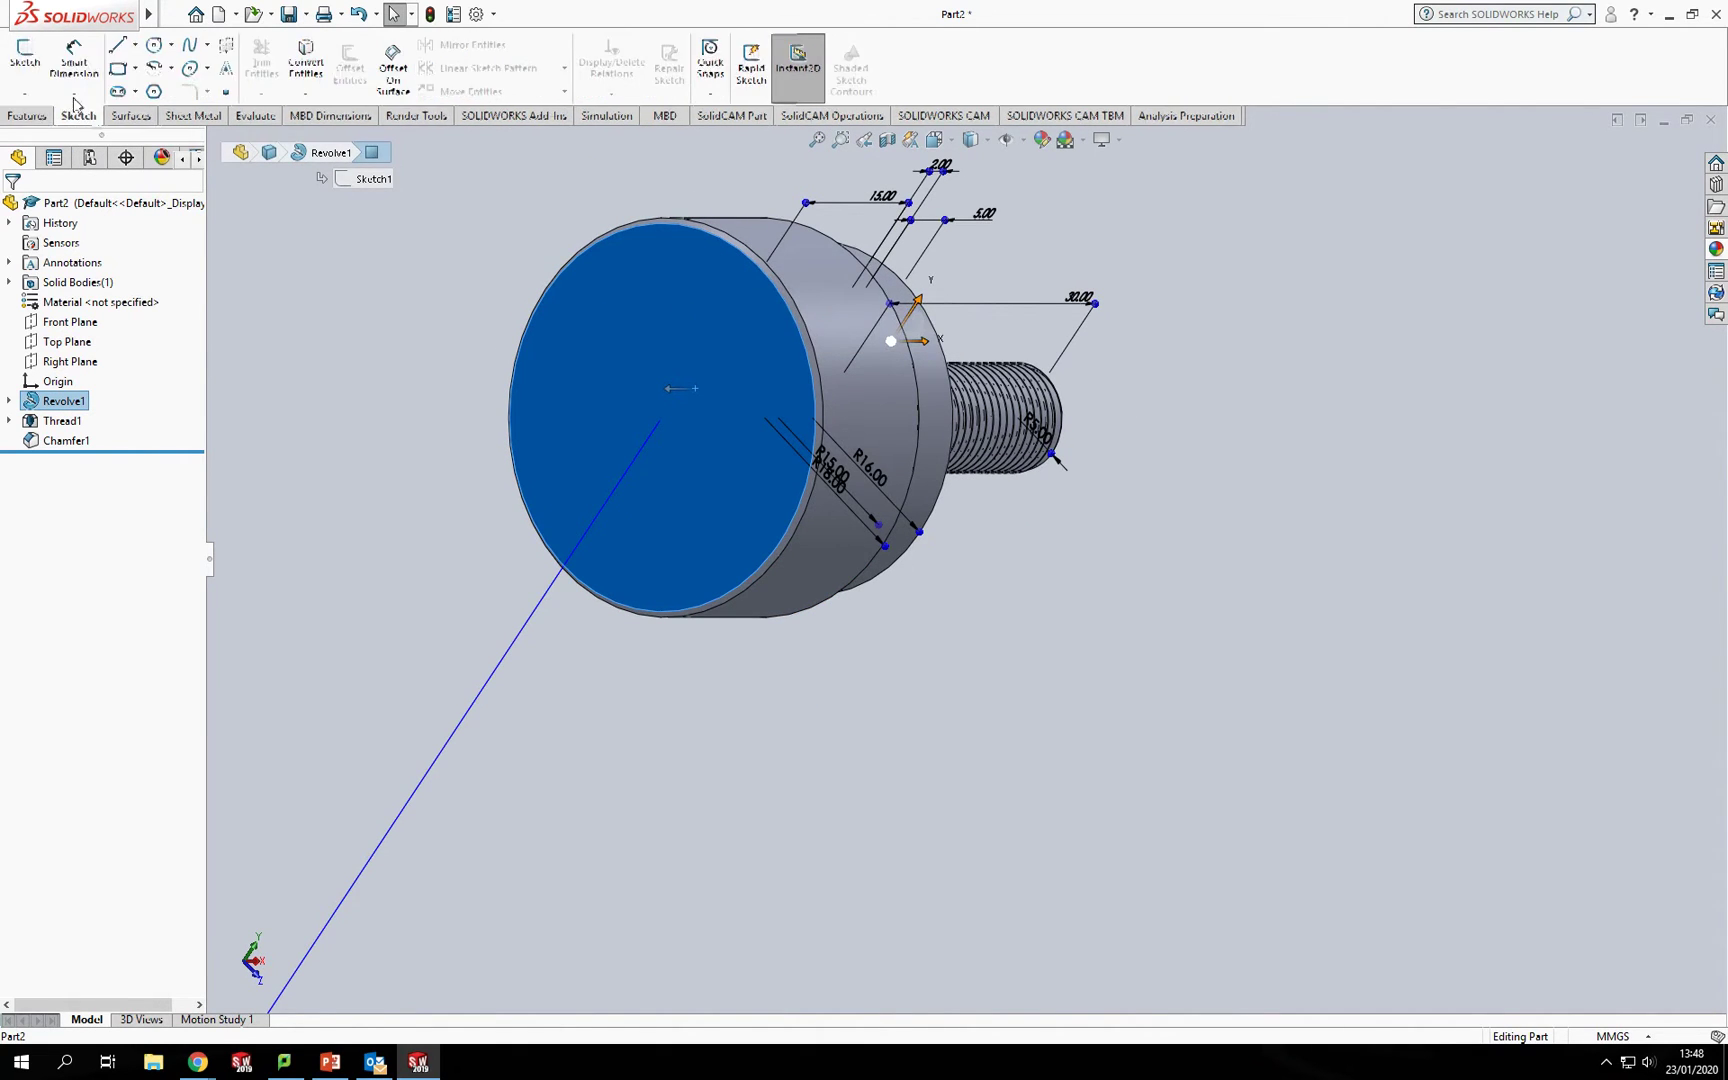
click(26, 63)
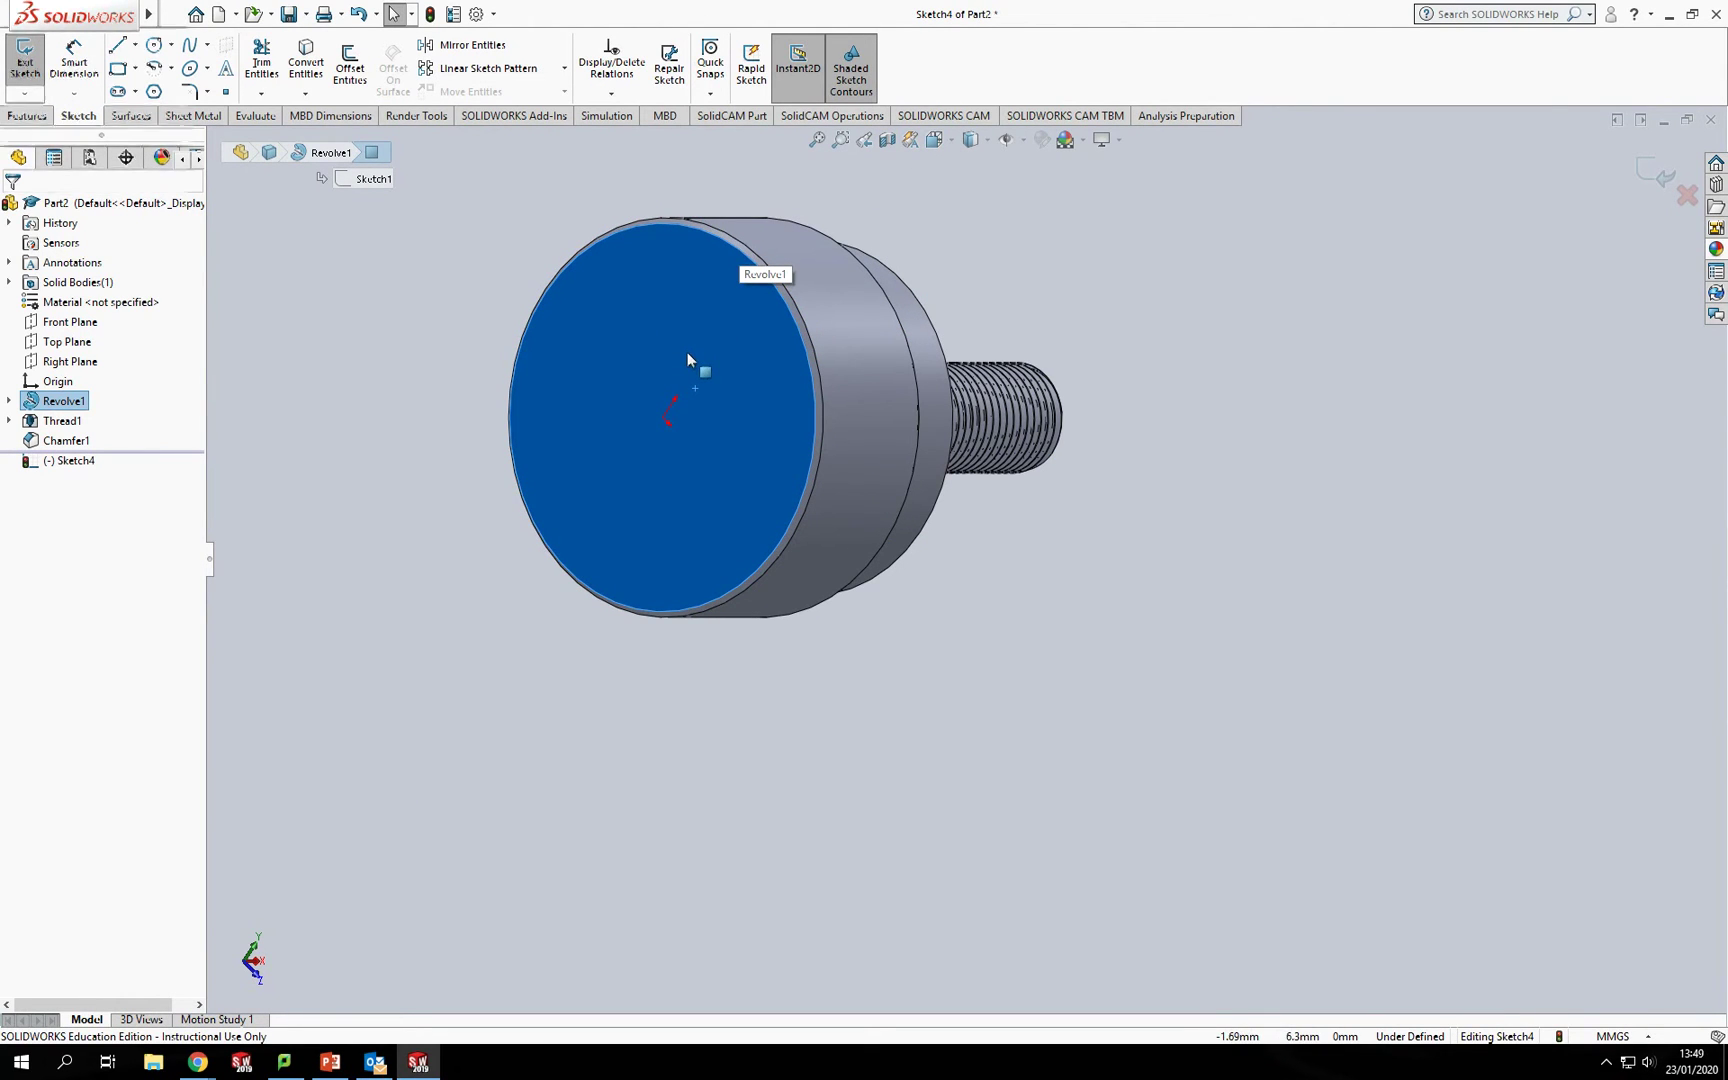
key(space)
click(166, 121)
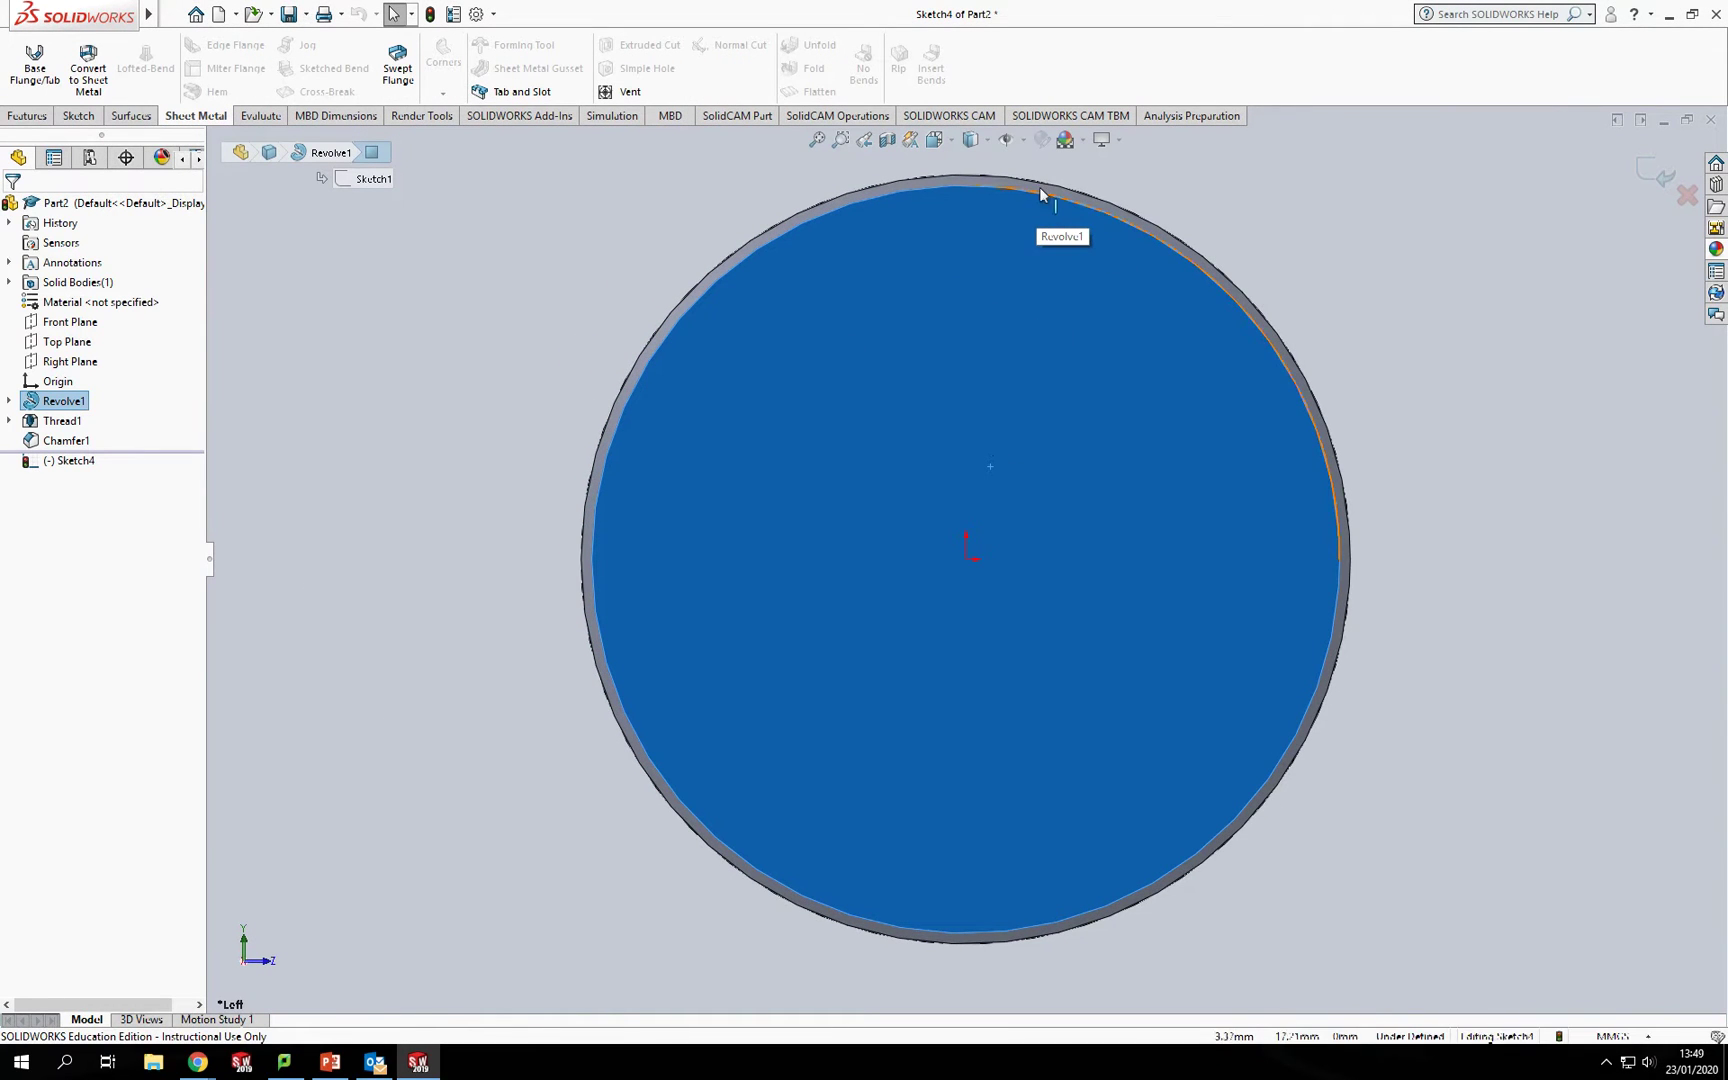
Convert the face's outer edge into a 36 mm sketch circle
click(1041, 182)
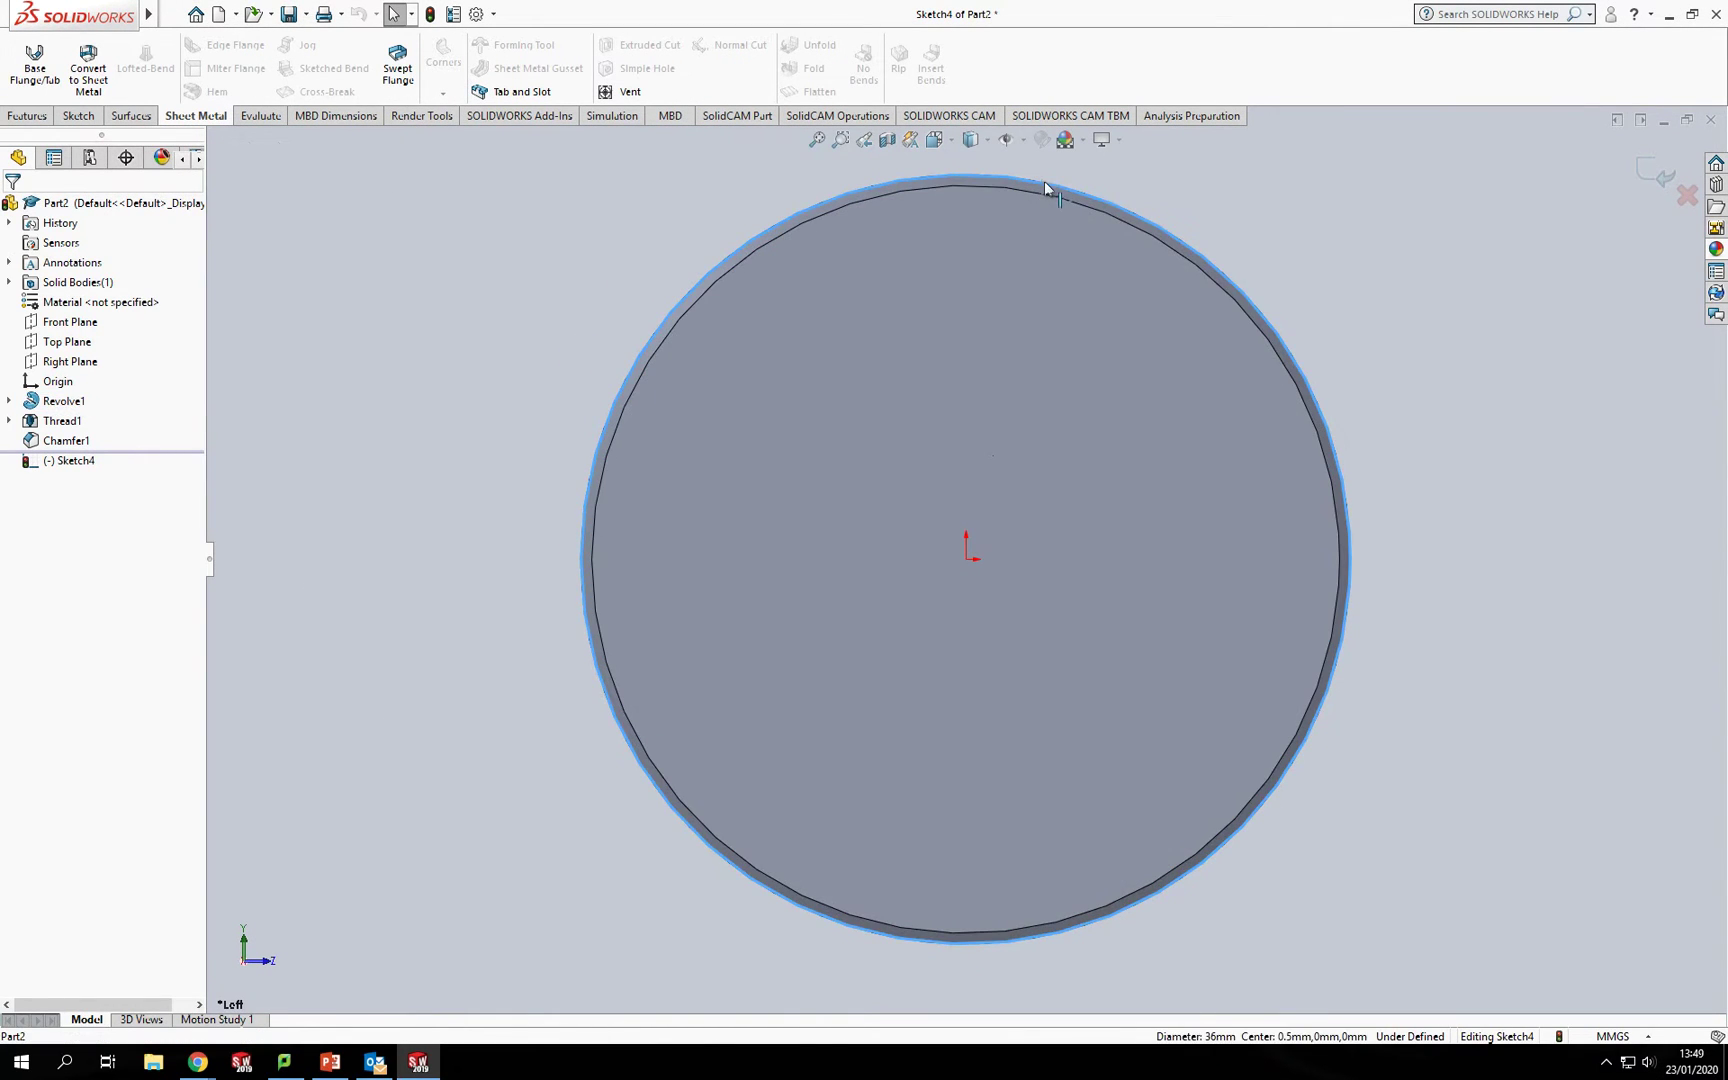
click(78, 117)
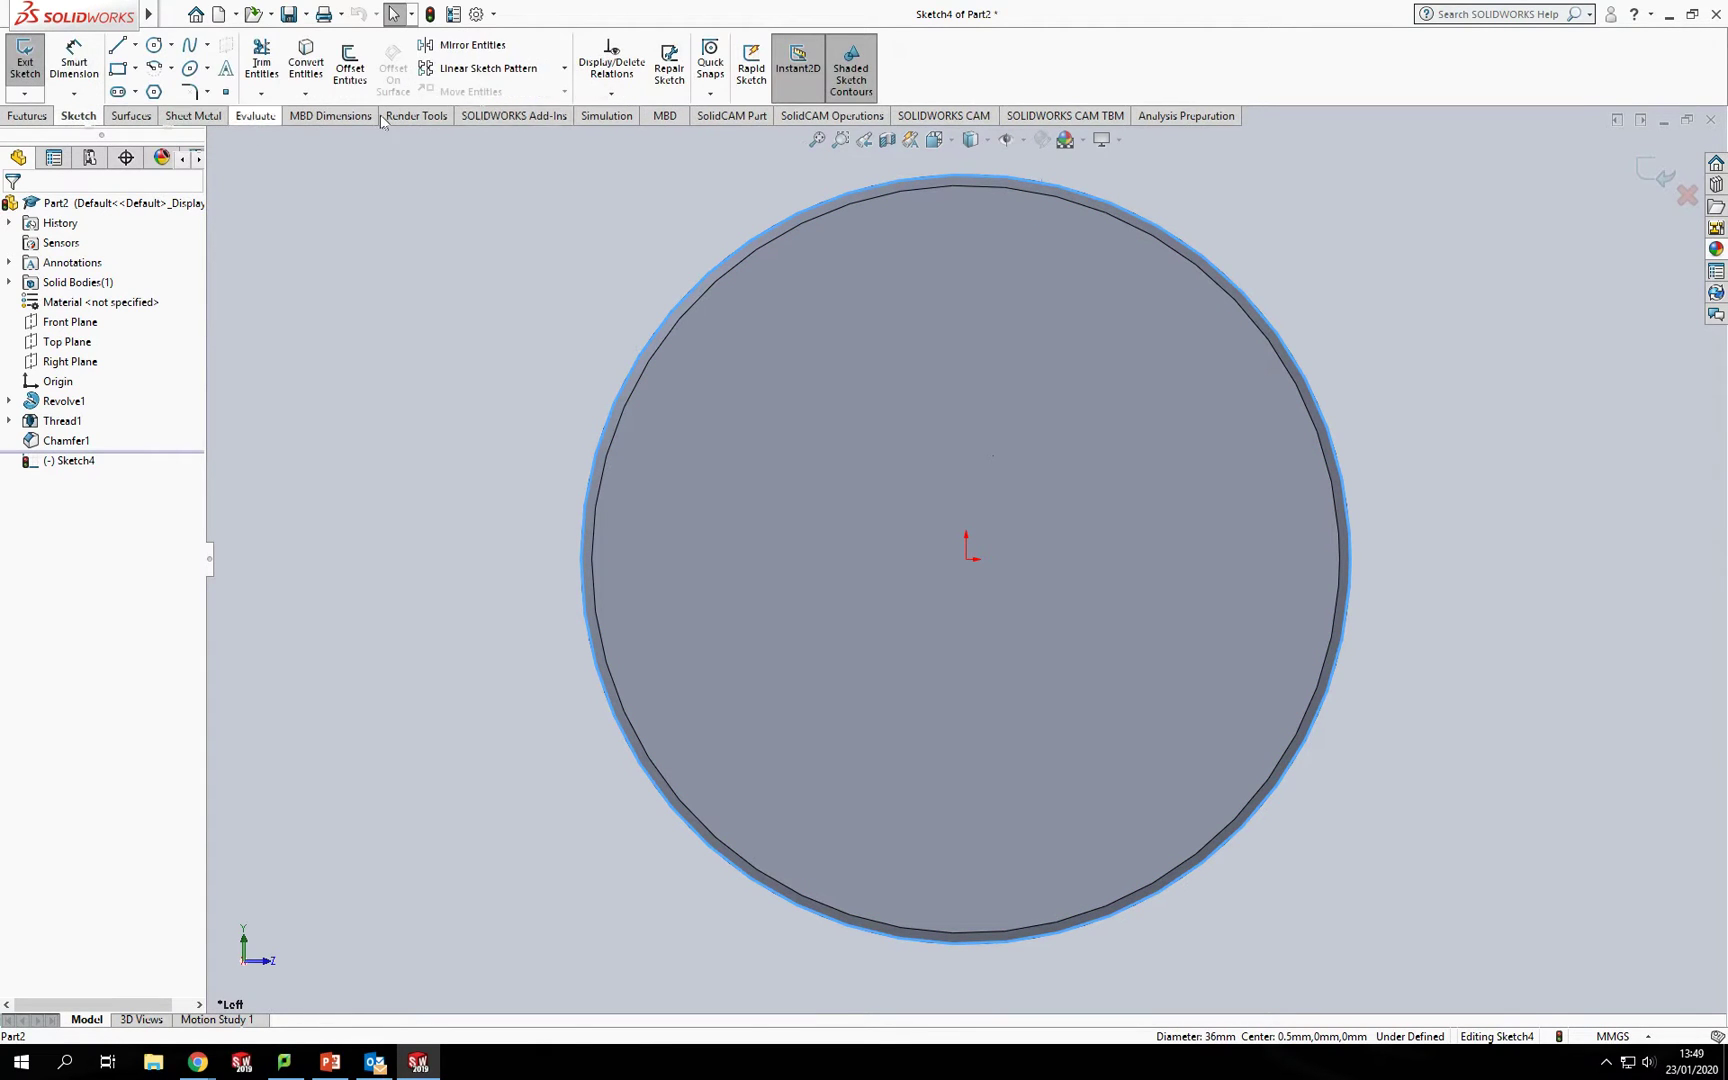
click(307, 70)
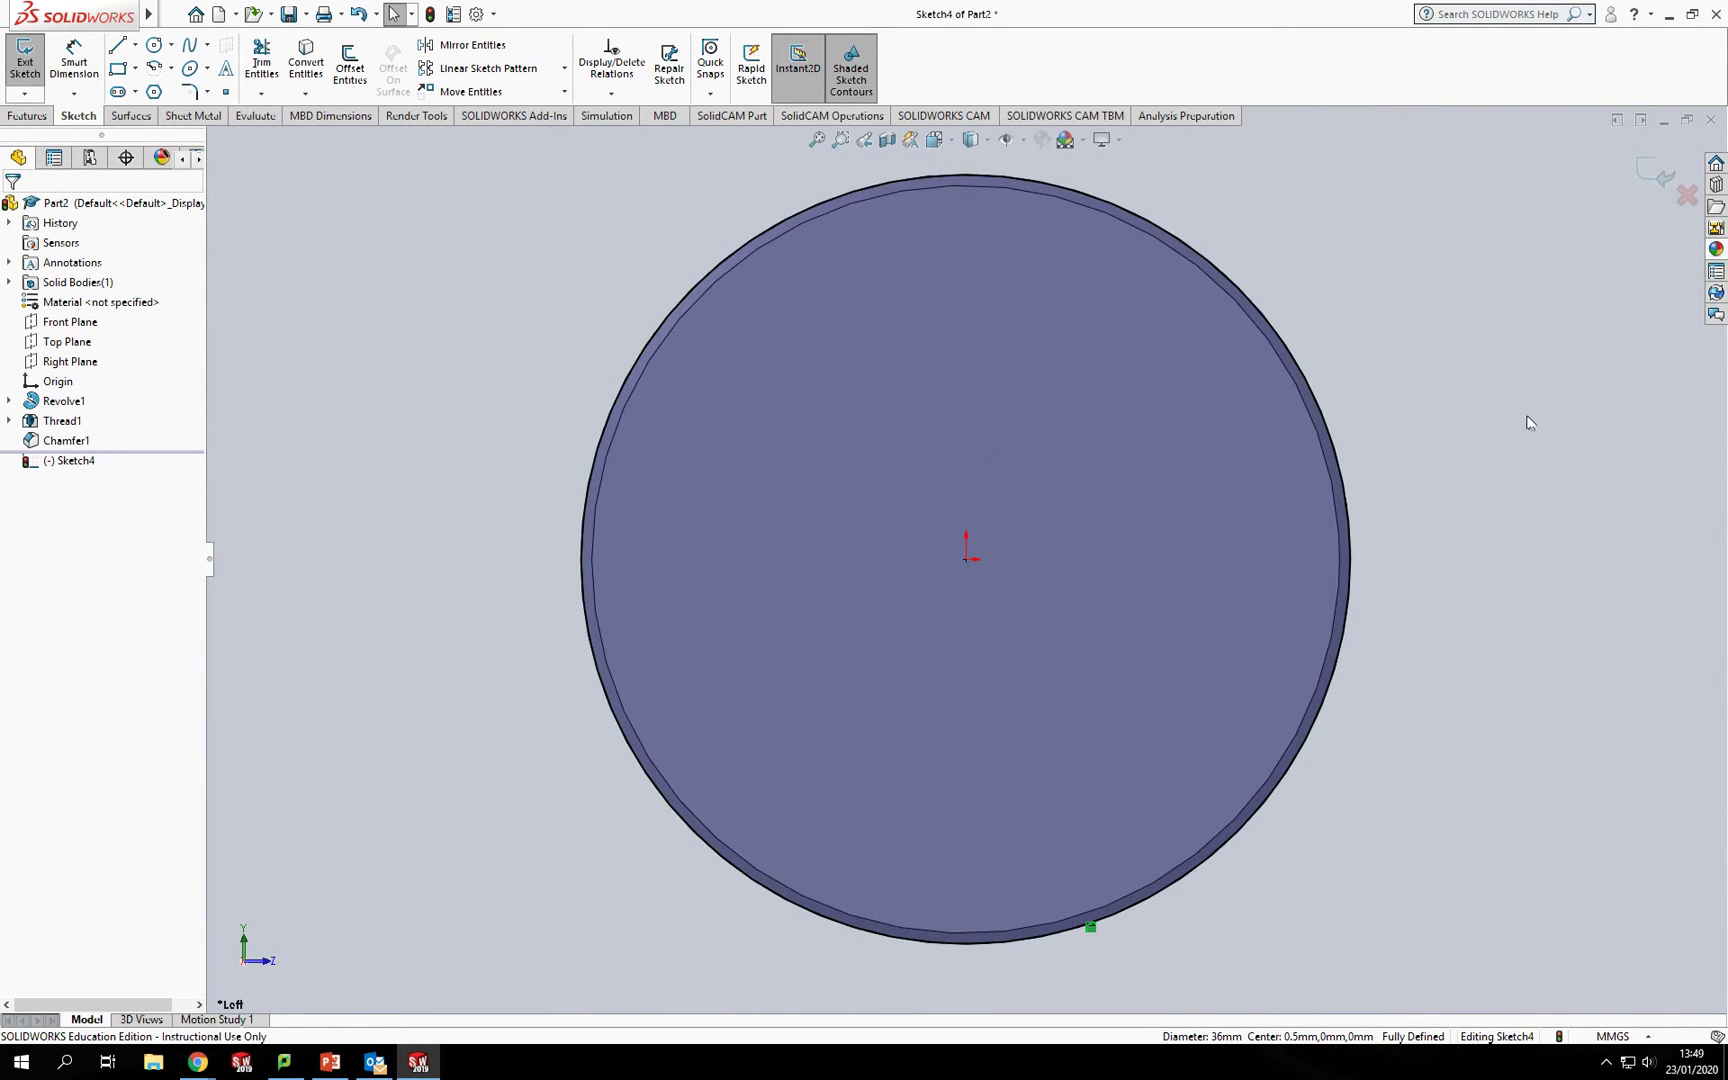
middle_drag(1439, 408, 798, 373)
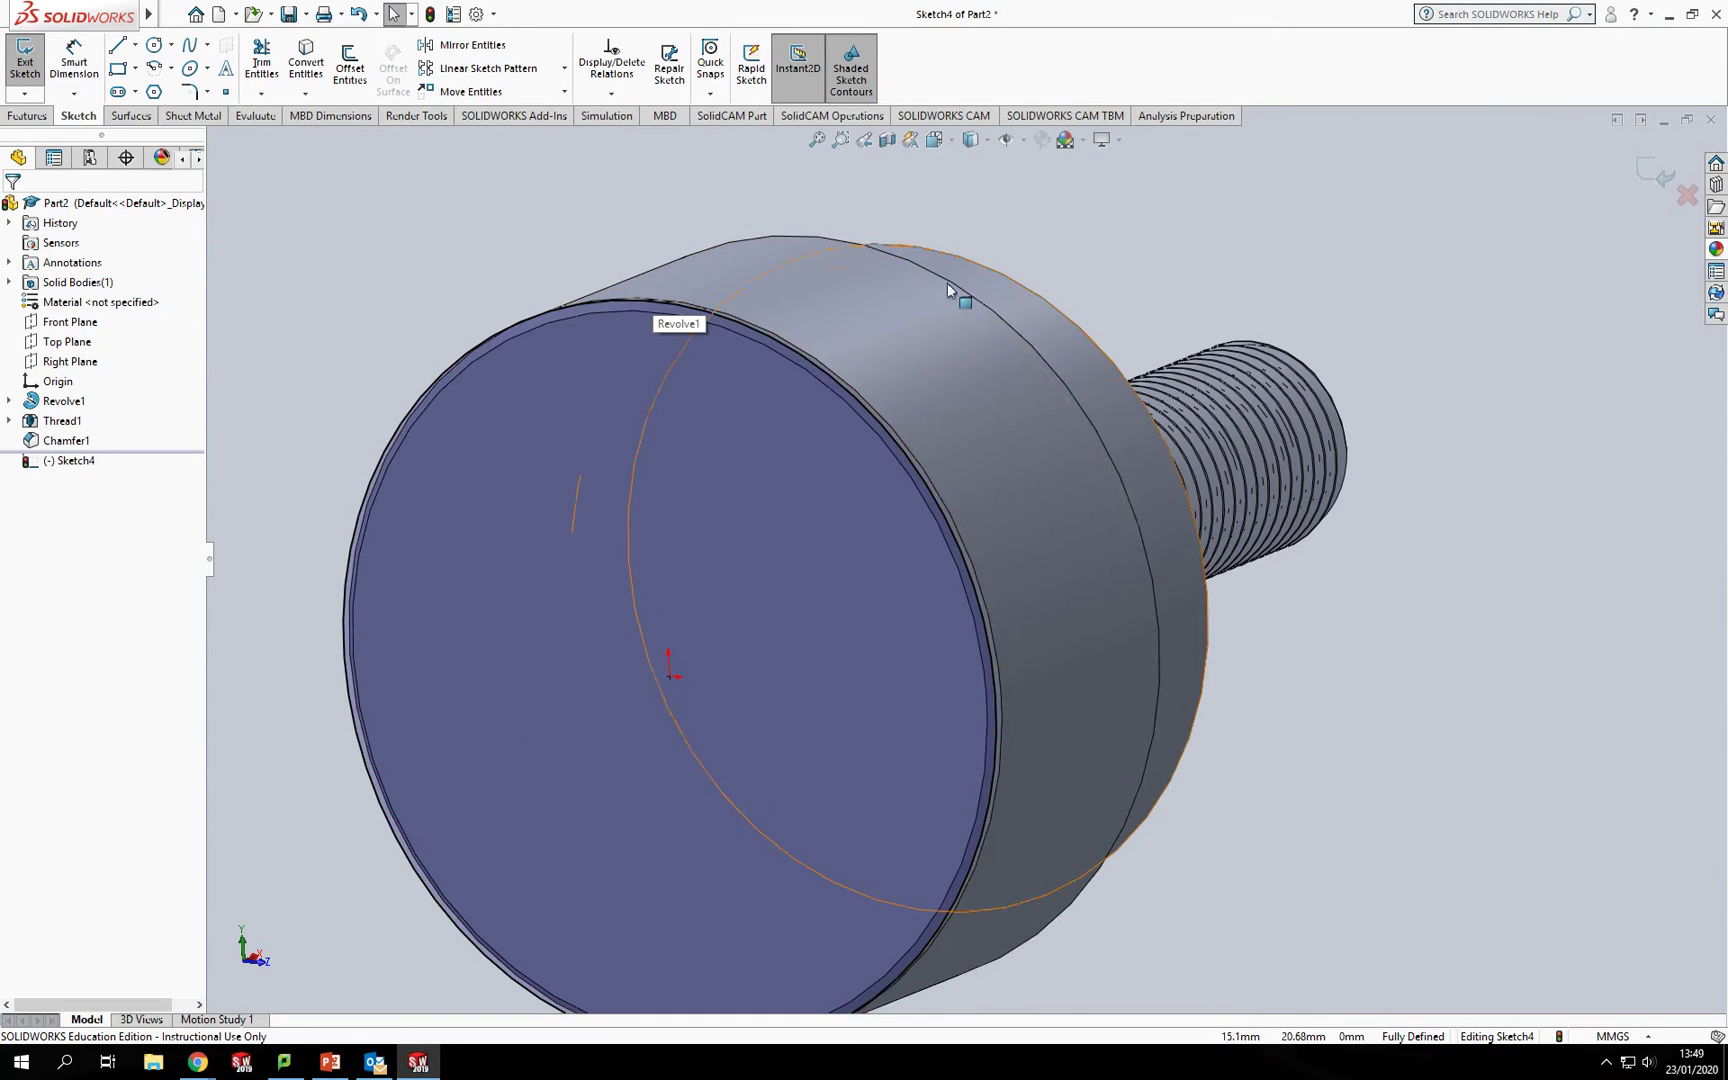
Start a helix on the 36 mm circle, defined by Height and Revolution
click(27, 116)
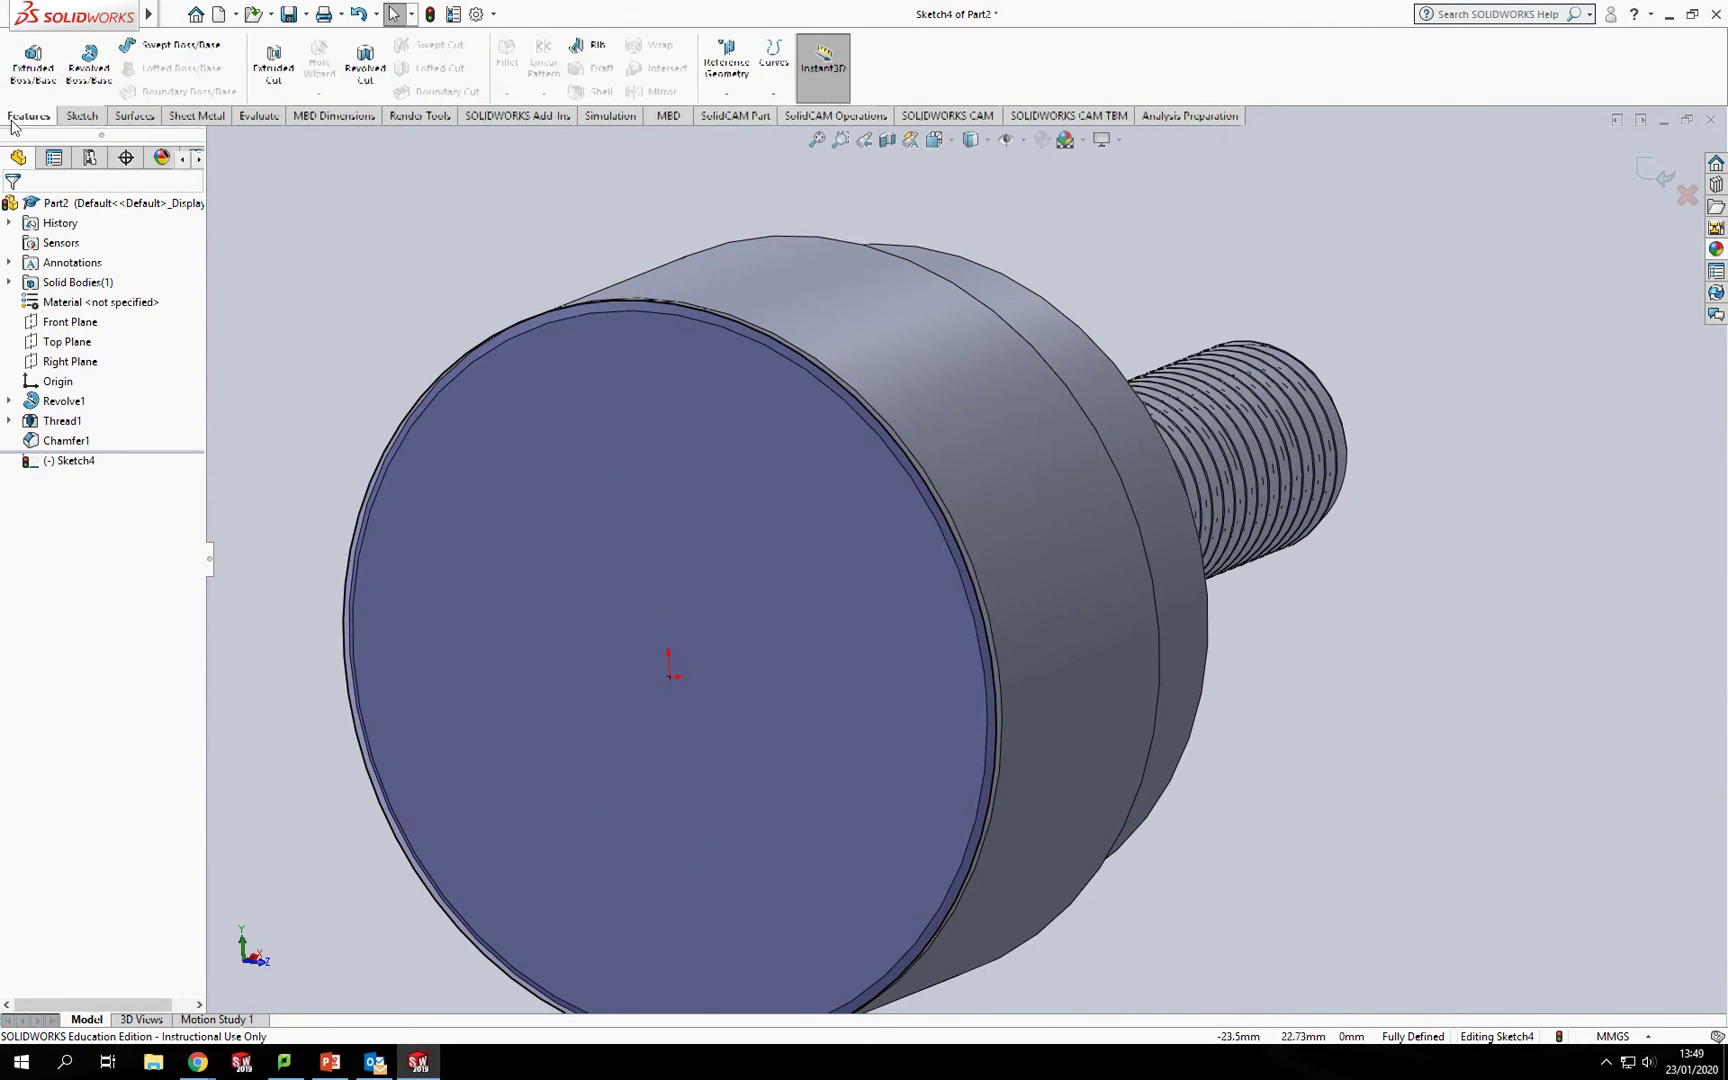
click(773, 65)
click(809, 139)
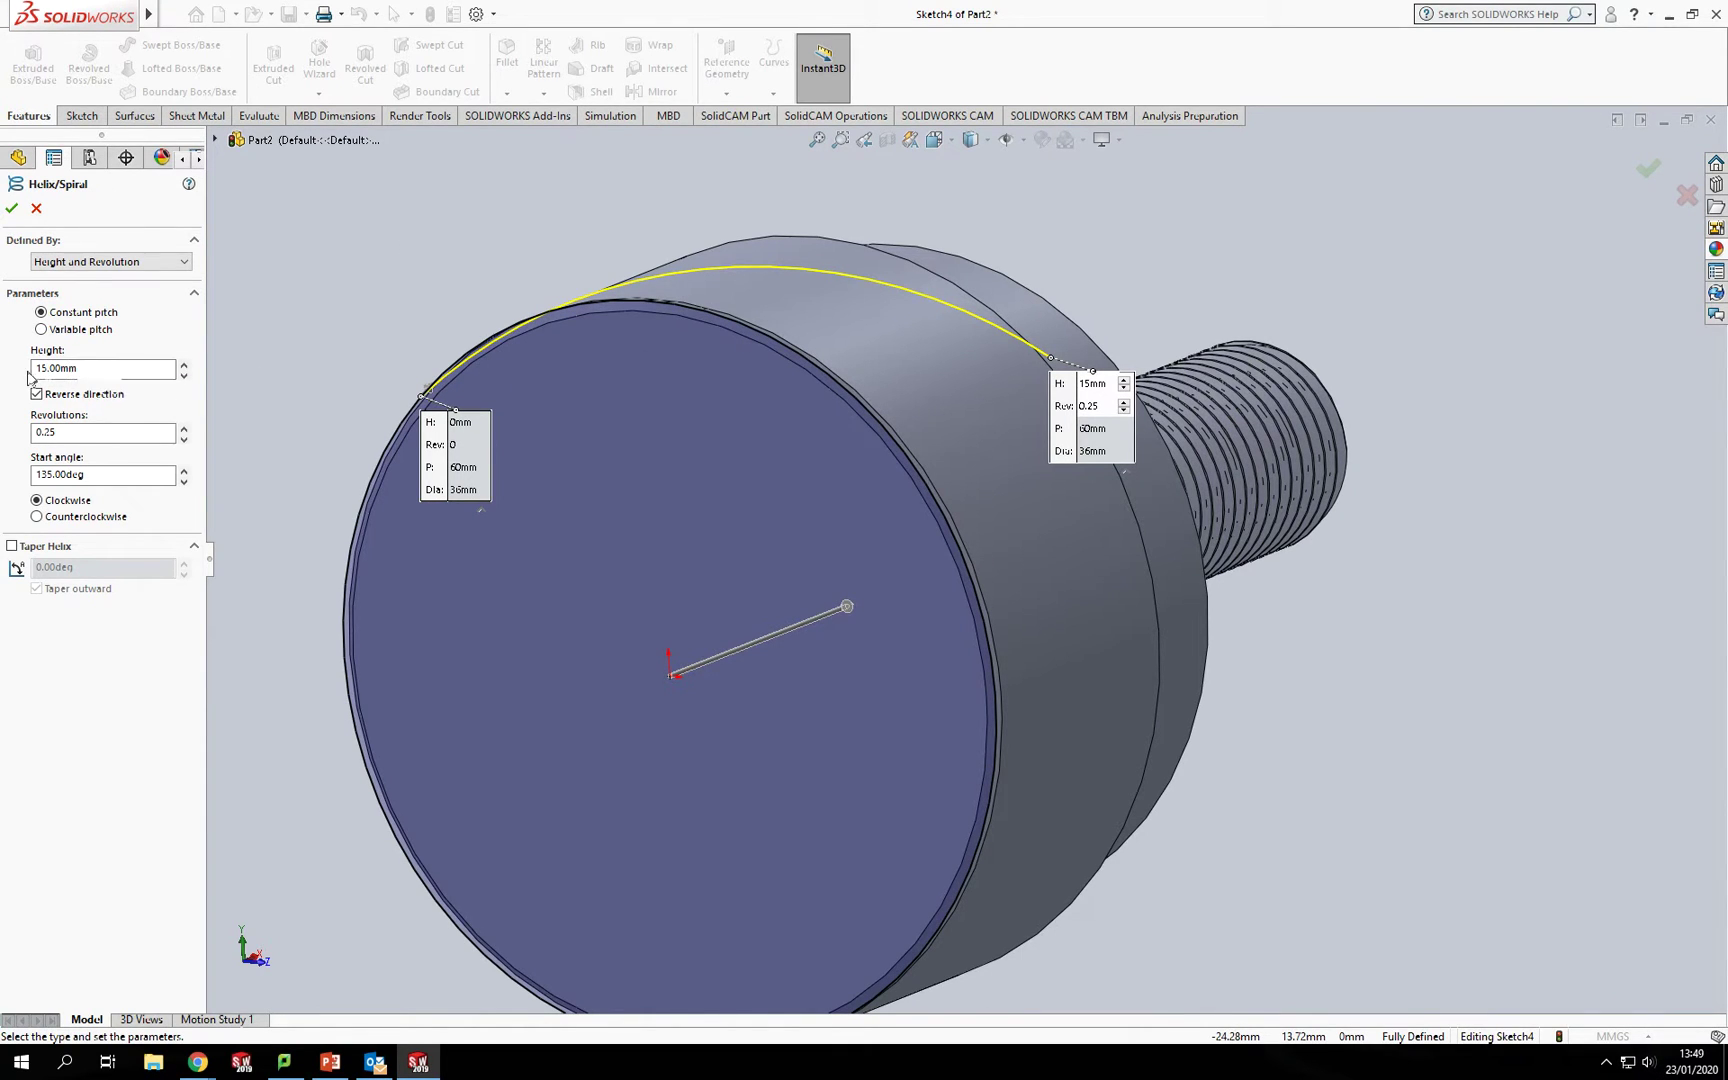
click(124, 263)
click(110, 284)
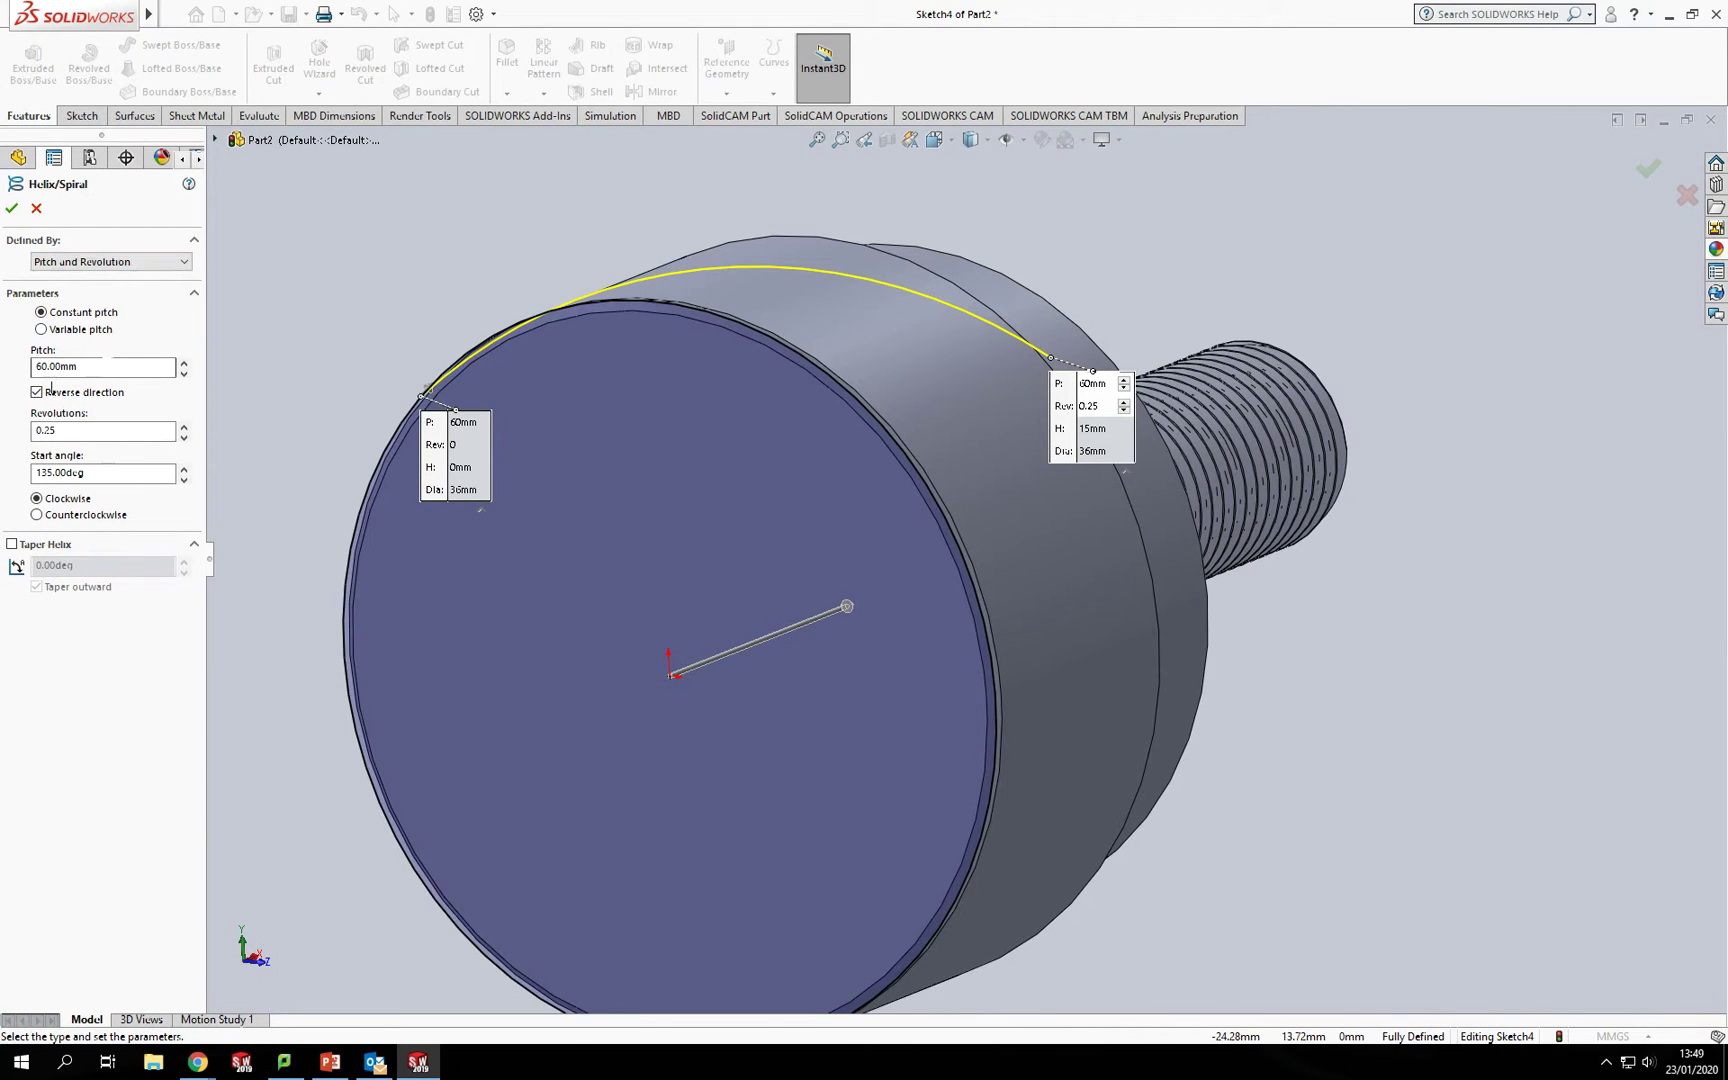
click(58, 266)
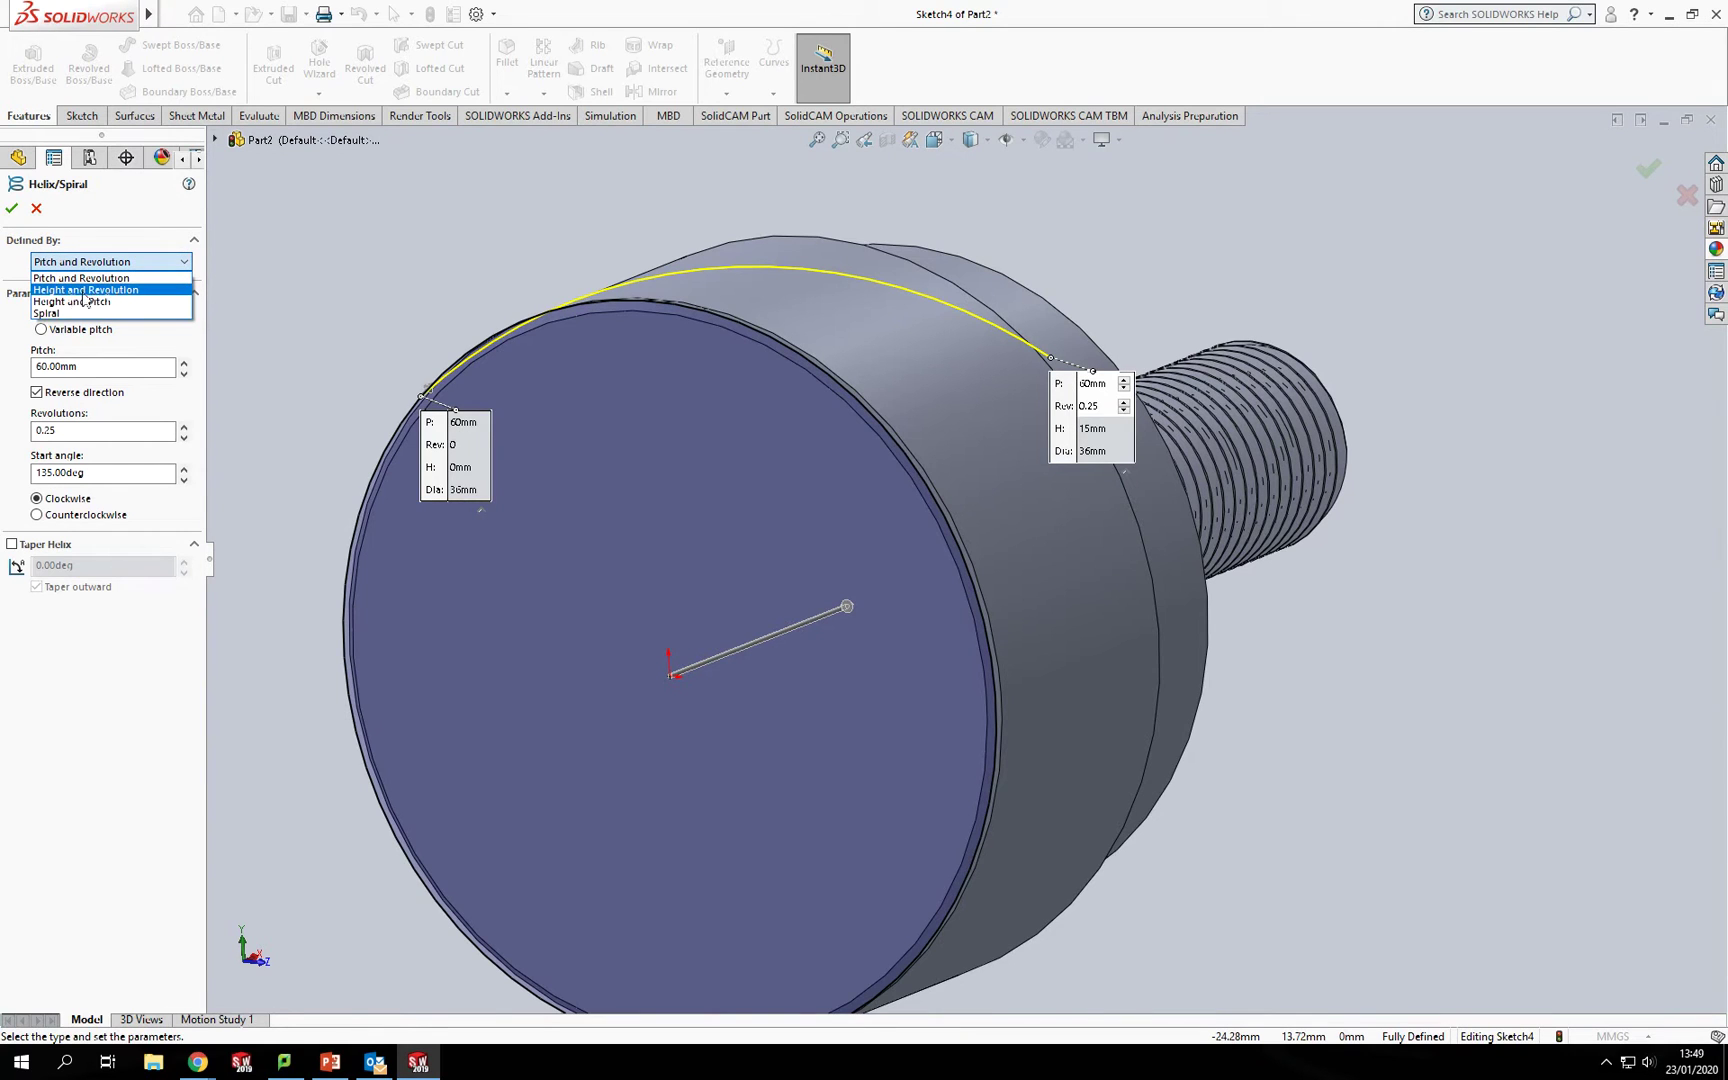
click(101, 290)
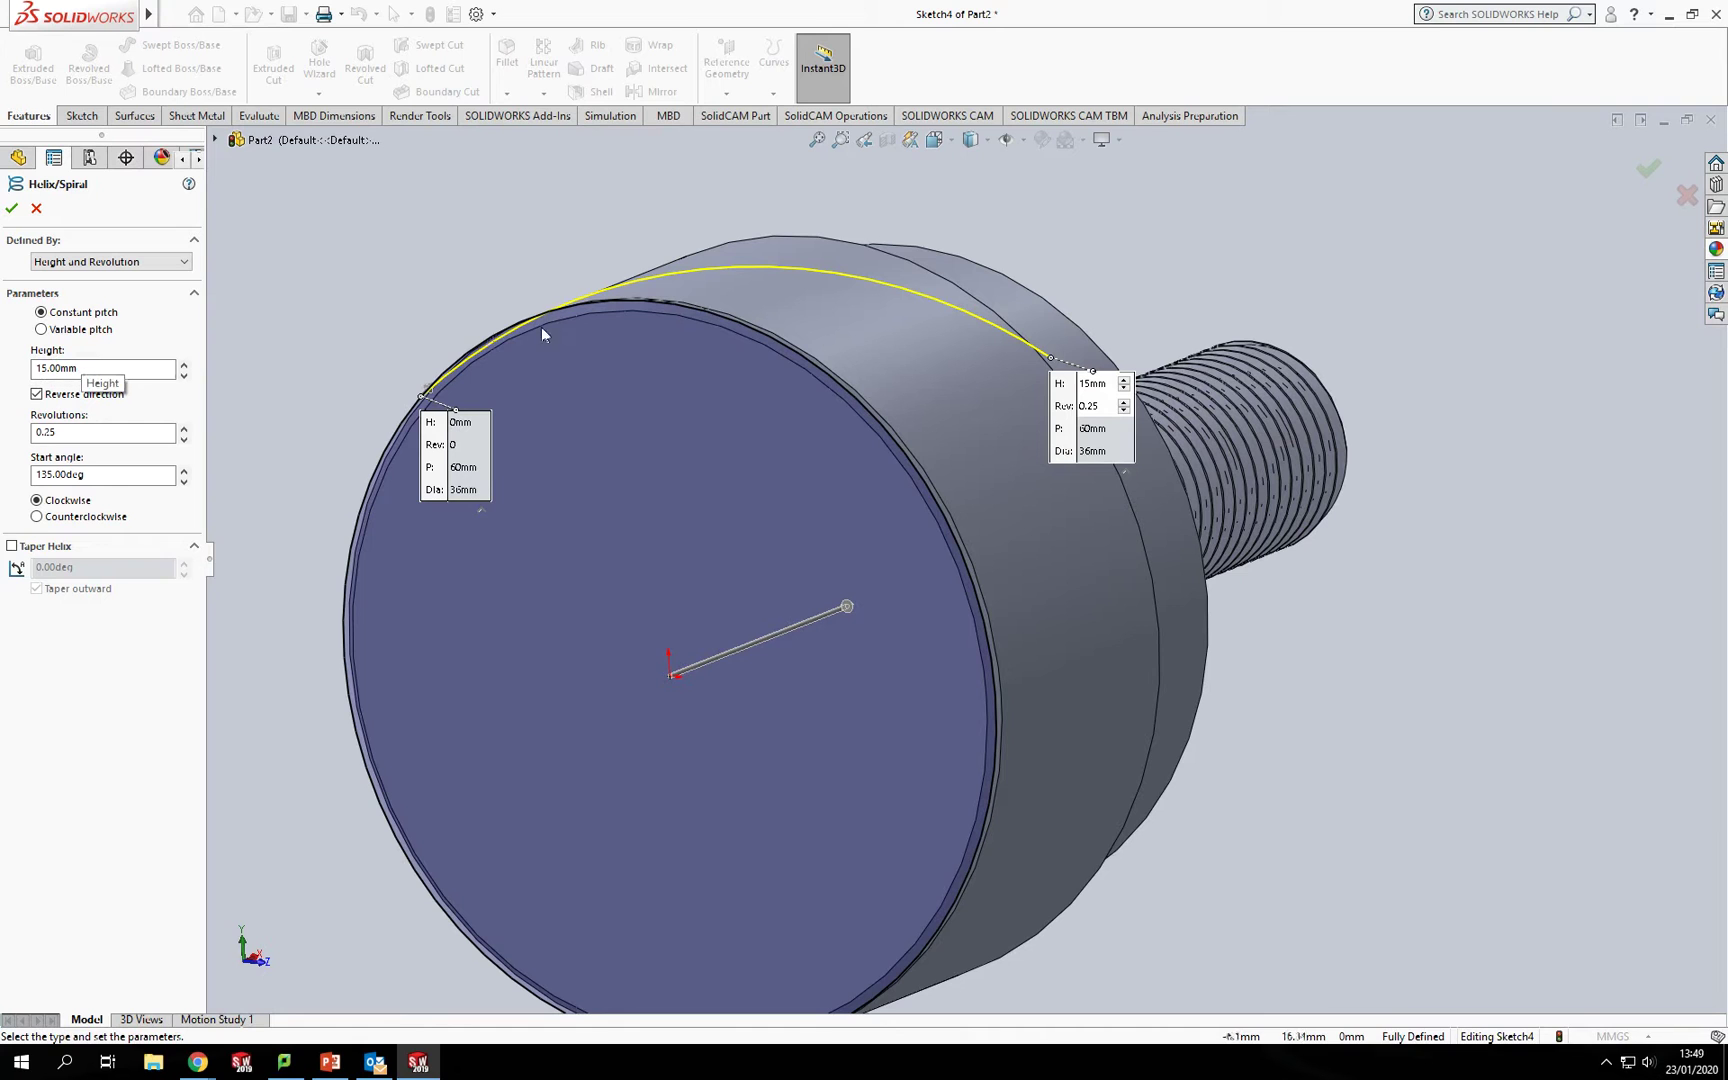
middle_drag(726, 299, 578, 402)
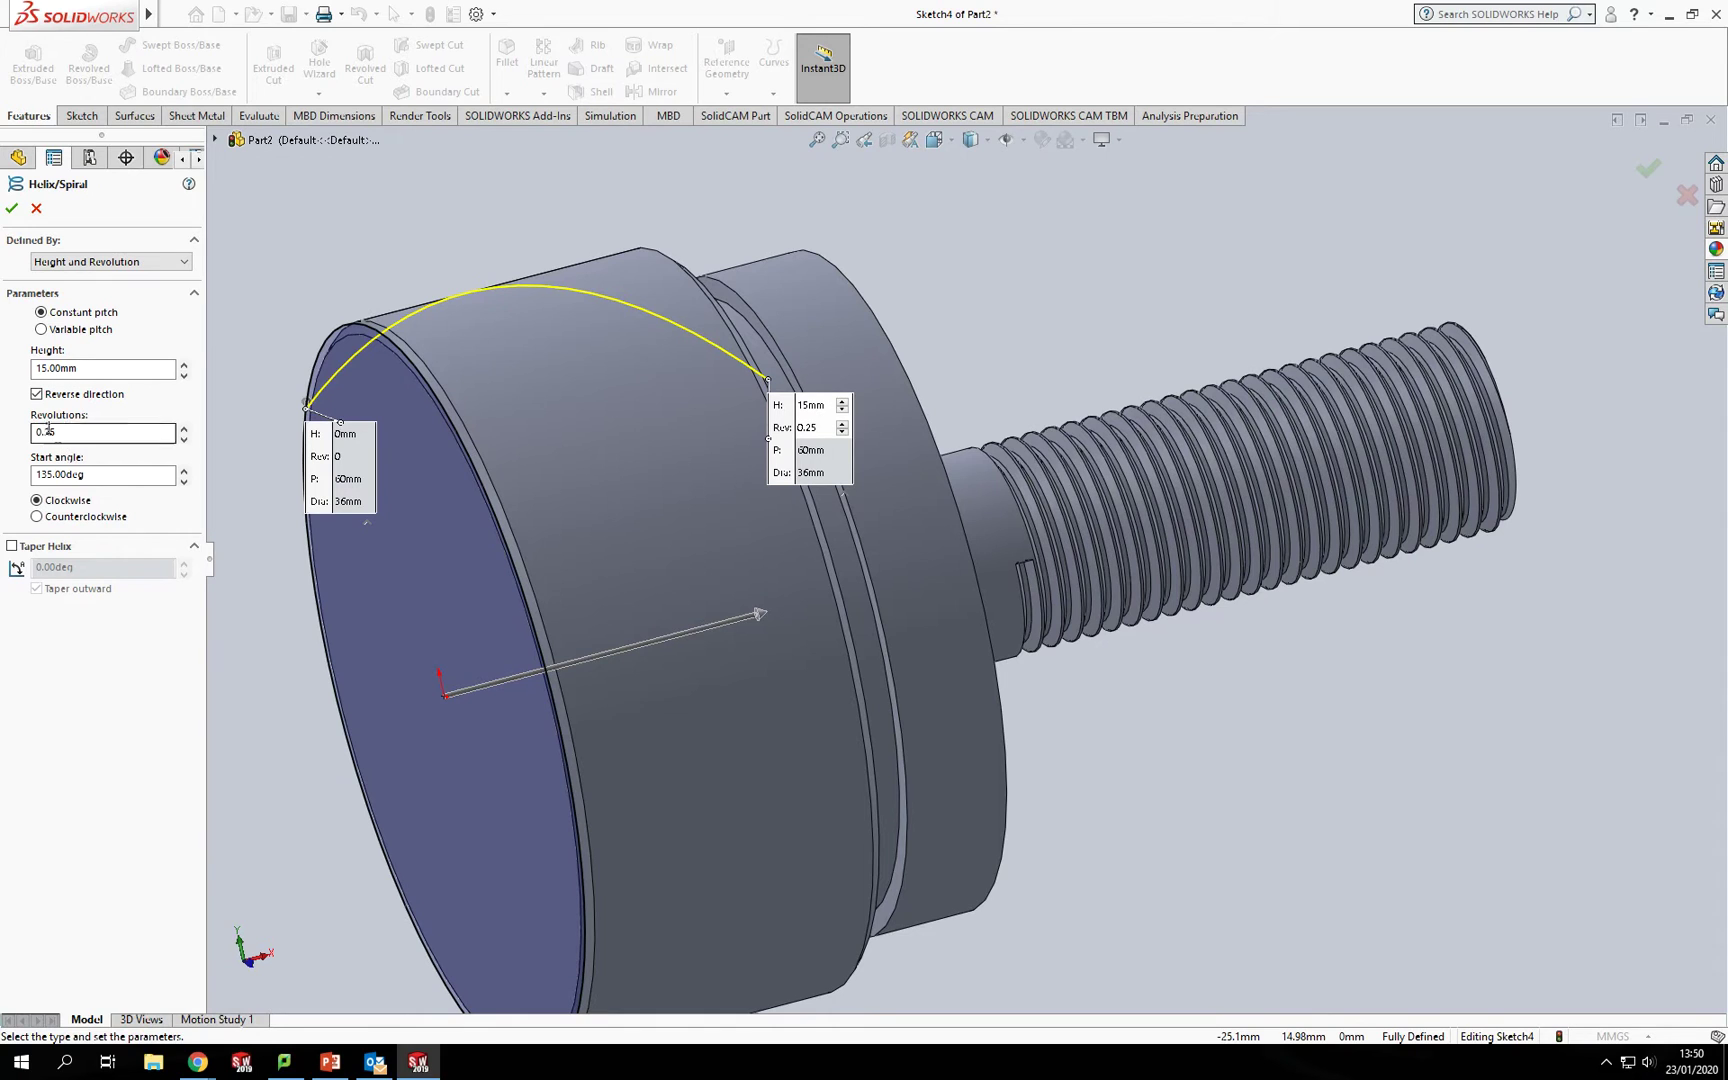
Set the revolutions and create the quarter-turn, 15 mm high helix starting at 135°
drag(67, 432, 17, 438)
text(1)
key(Return)
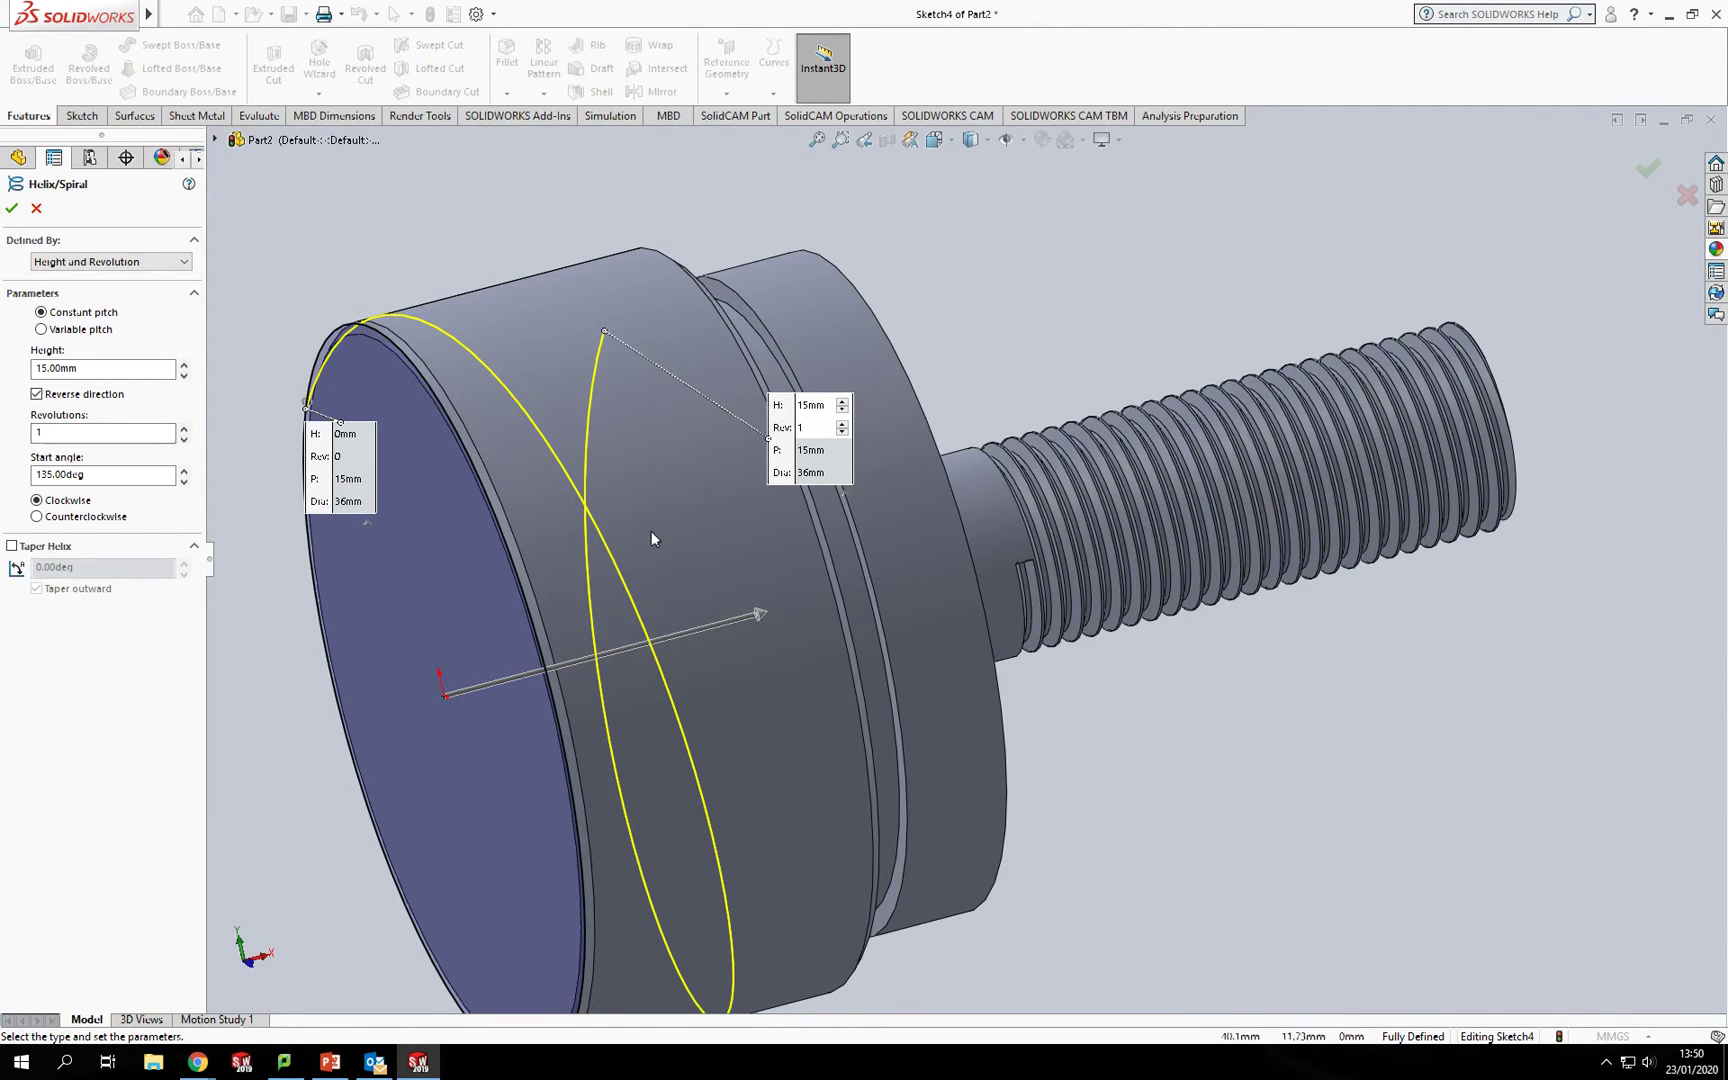
middle_drag(652, 539, 697, 584)
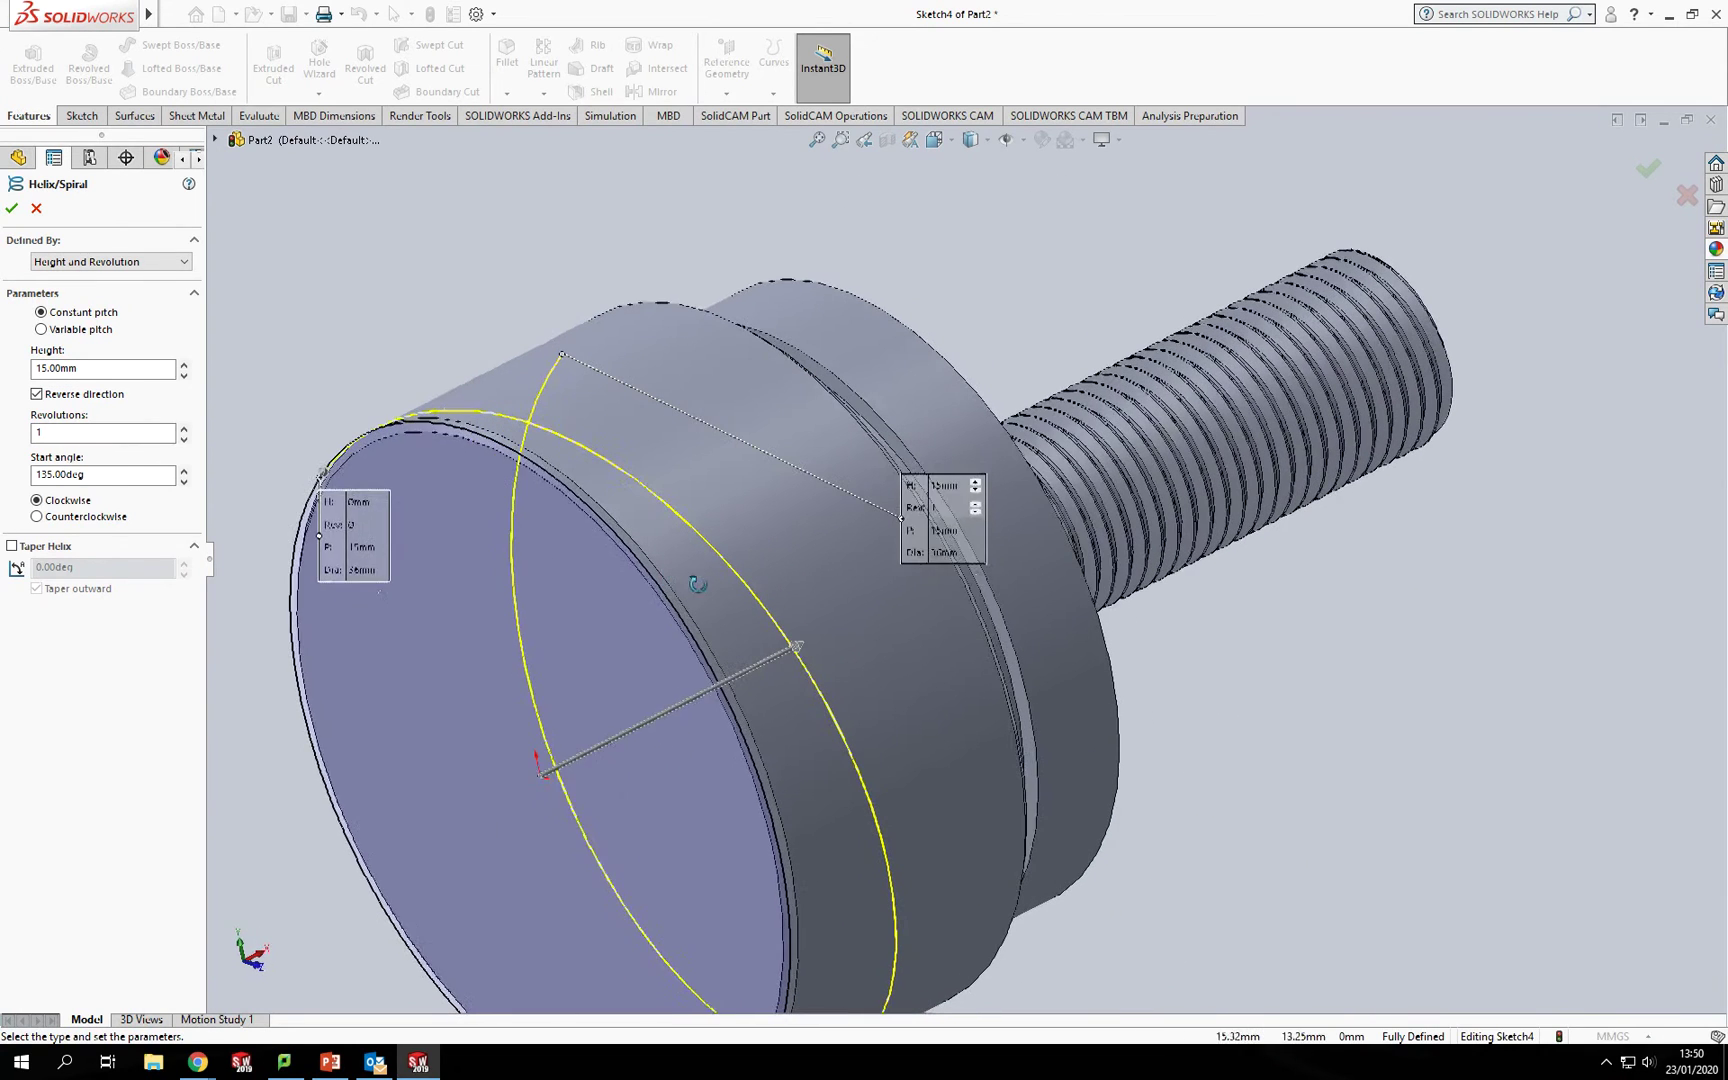
click(67, 436)
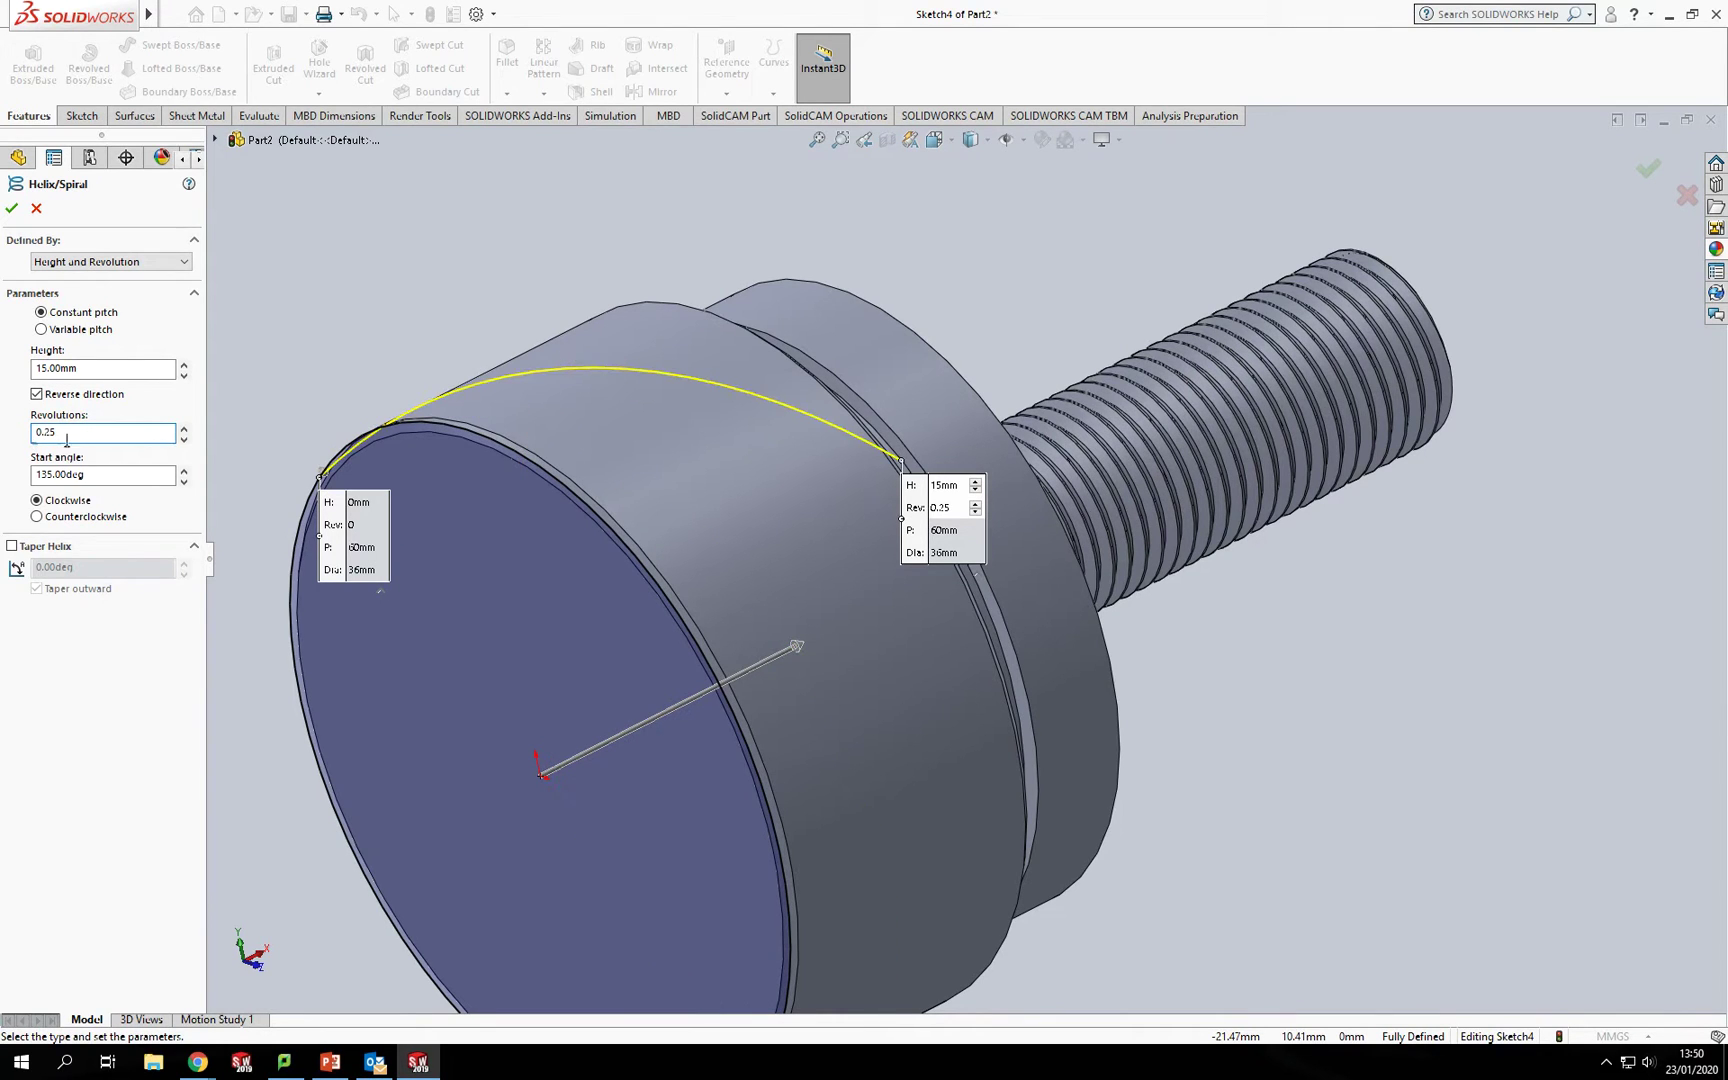
middle_drag(509, 469, 575, 475)
scroll(575, 475, up, 3)
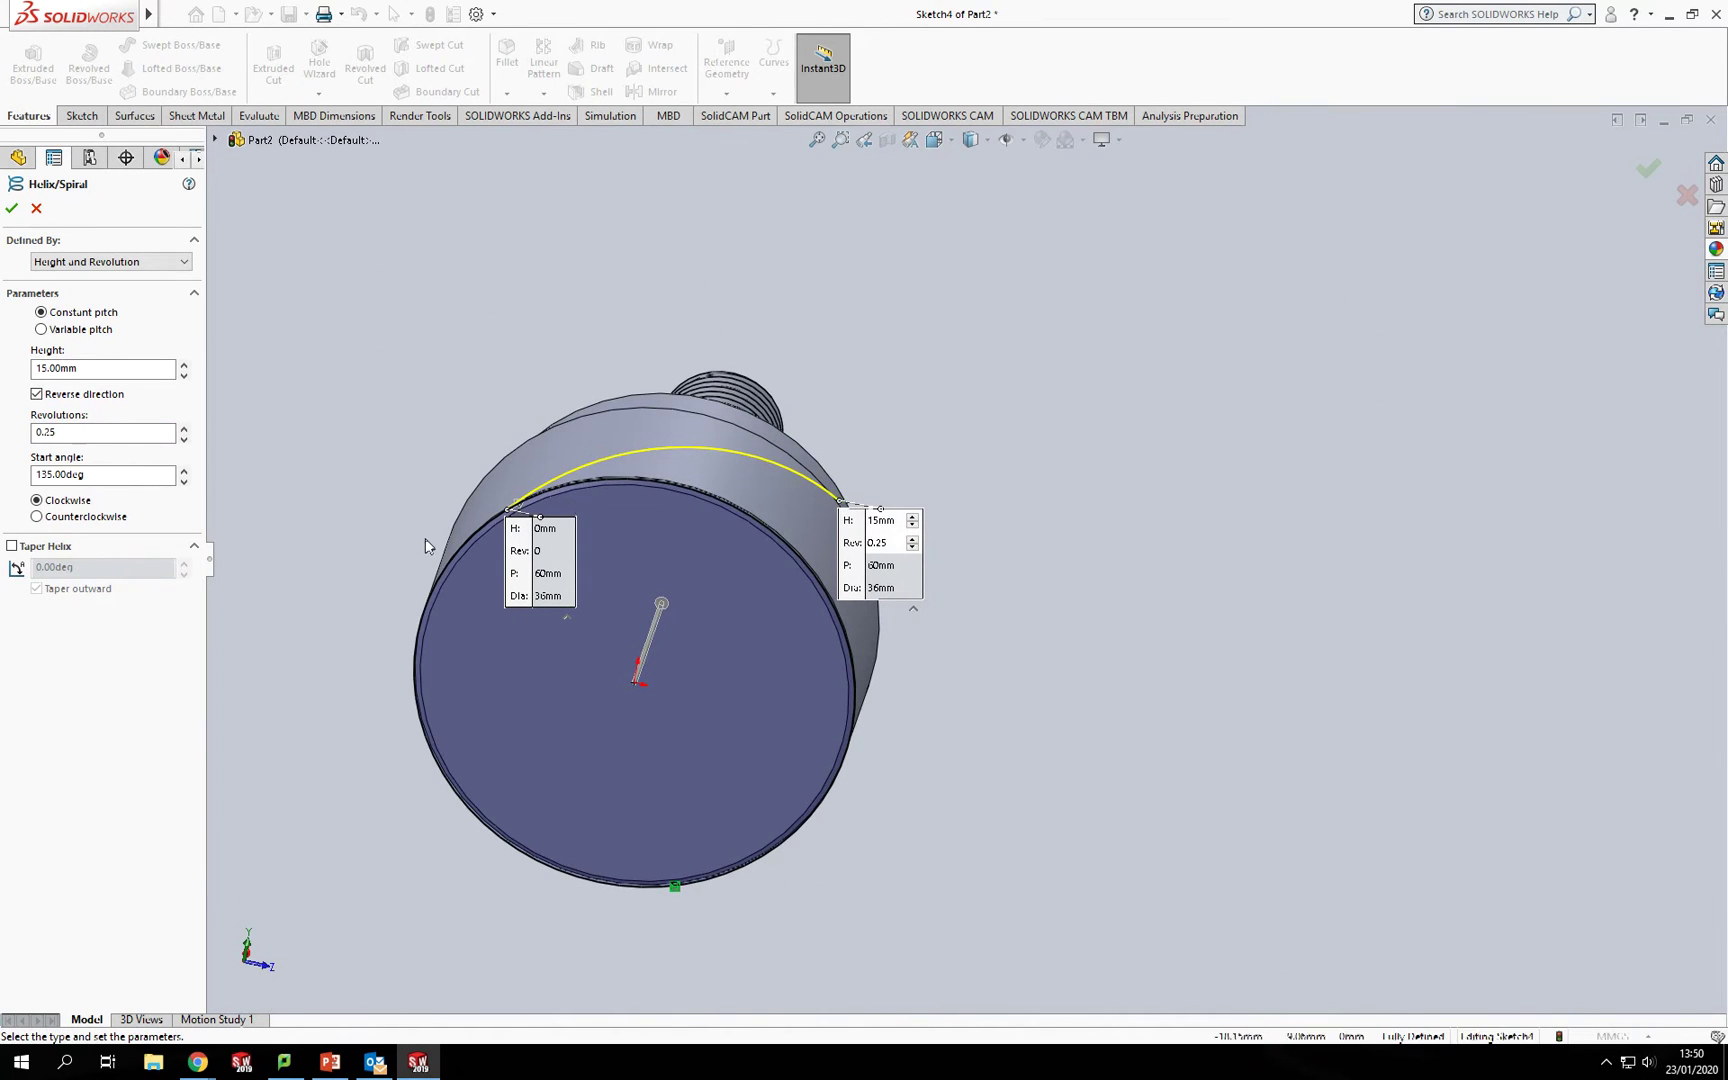
click(12, 208)
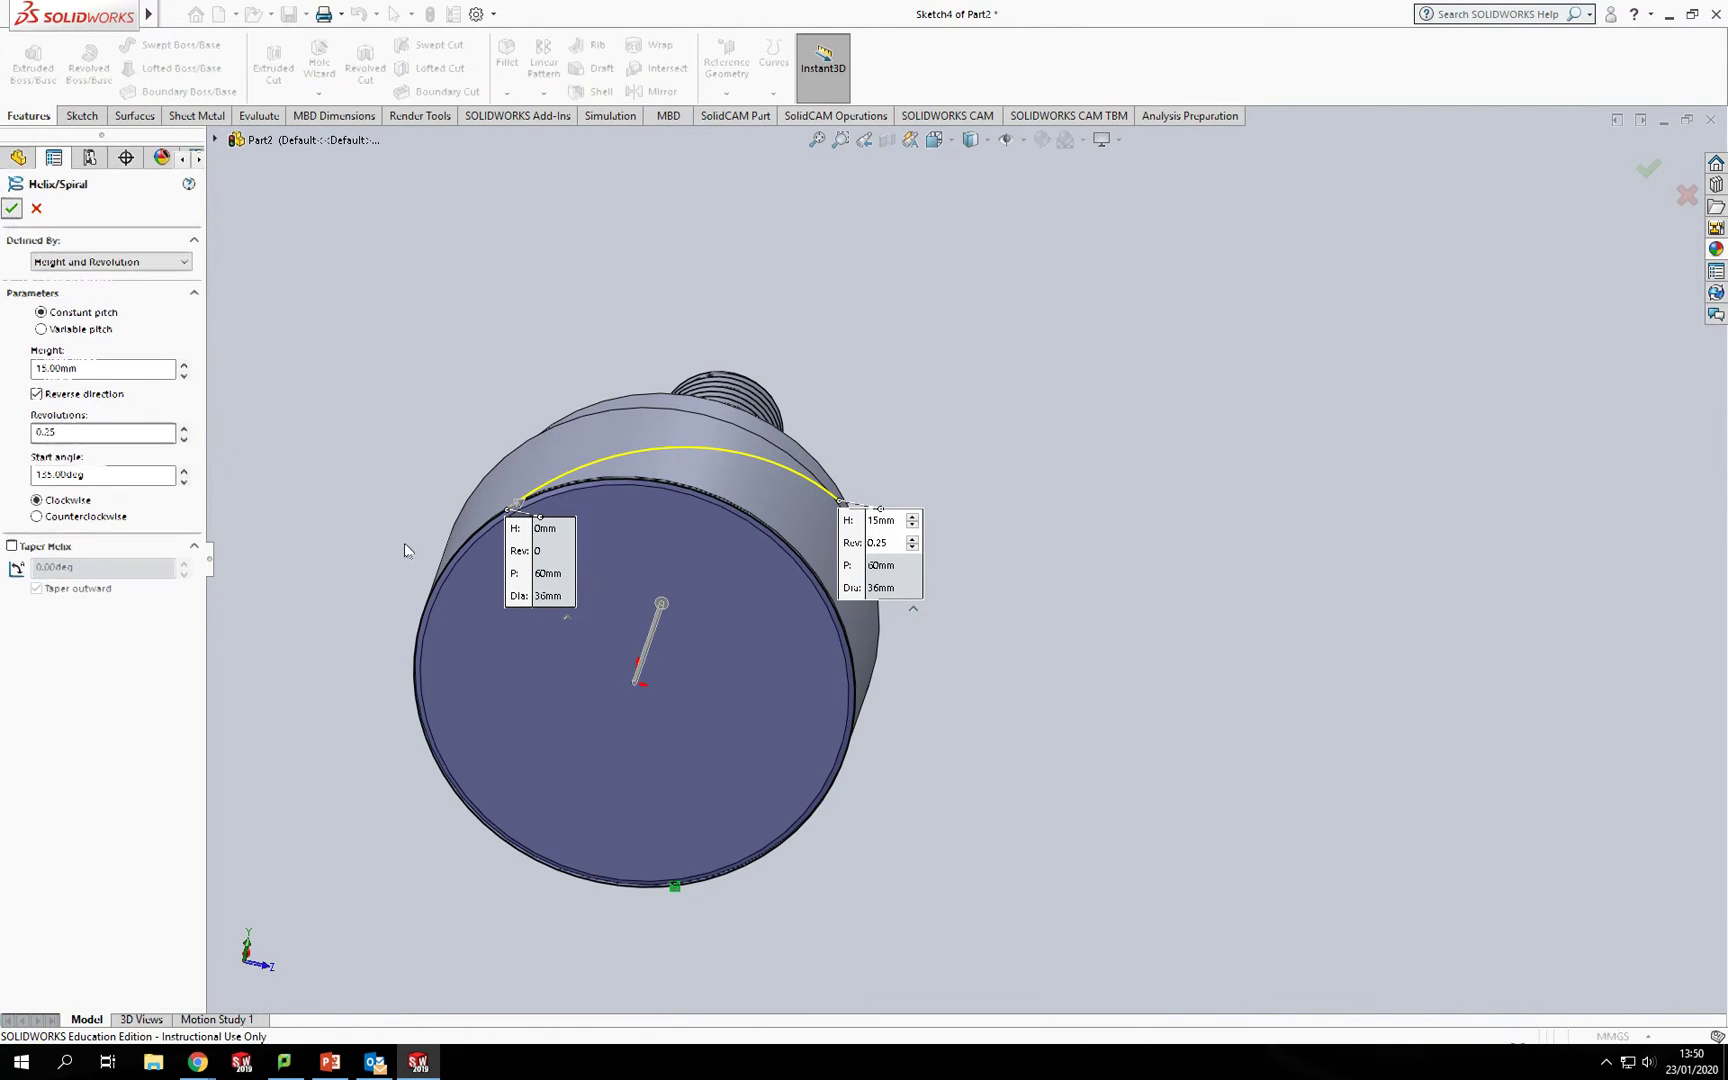
middle_drag(879, 490, 768, 512)
scroll(768, 512, down, 3)
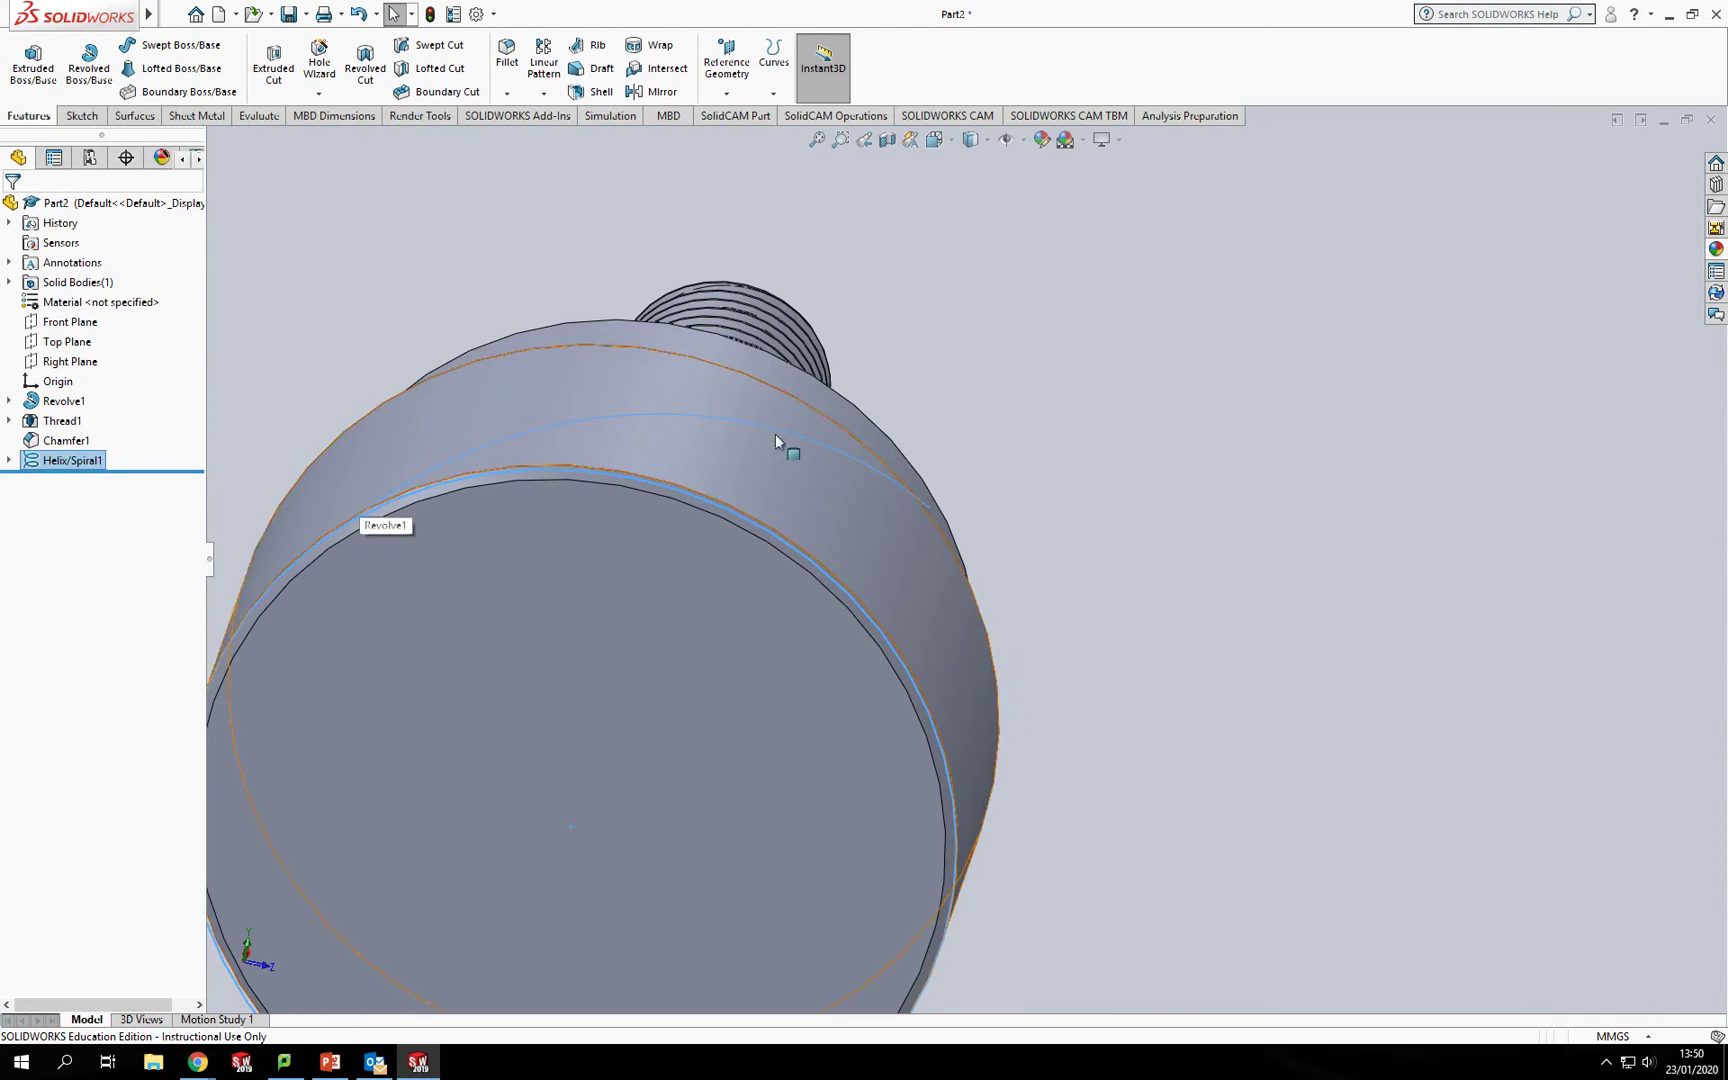
Start another sketch on the head's front face, viewed Normal To
click(634, 750)
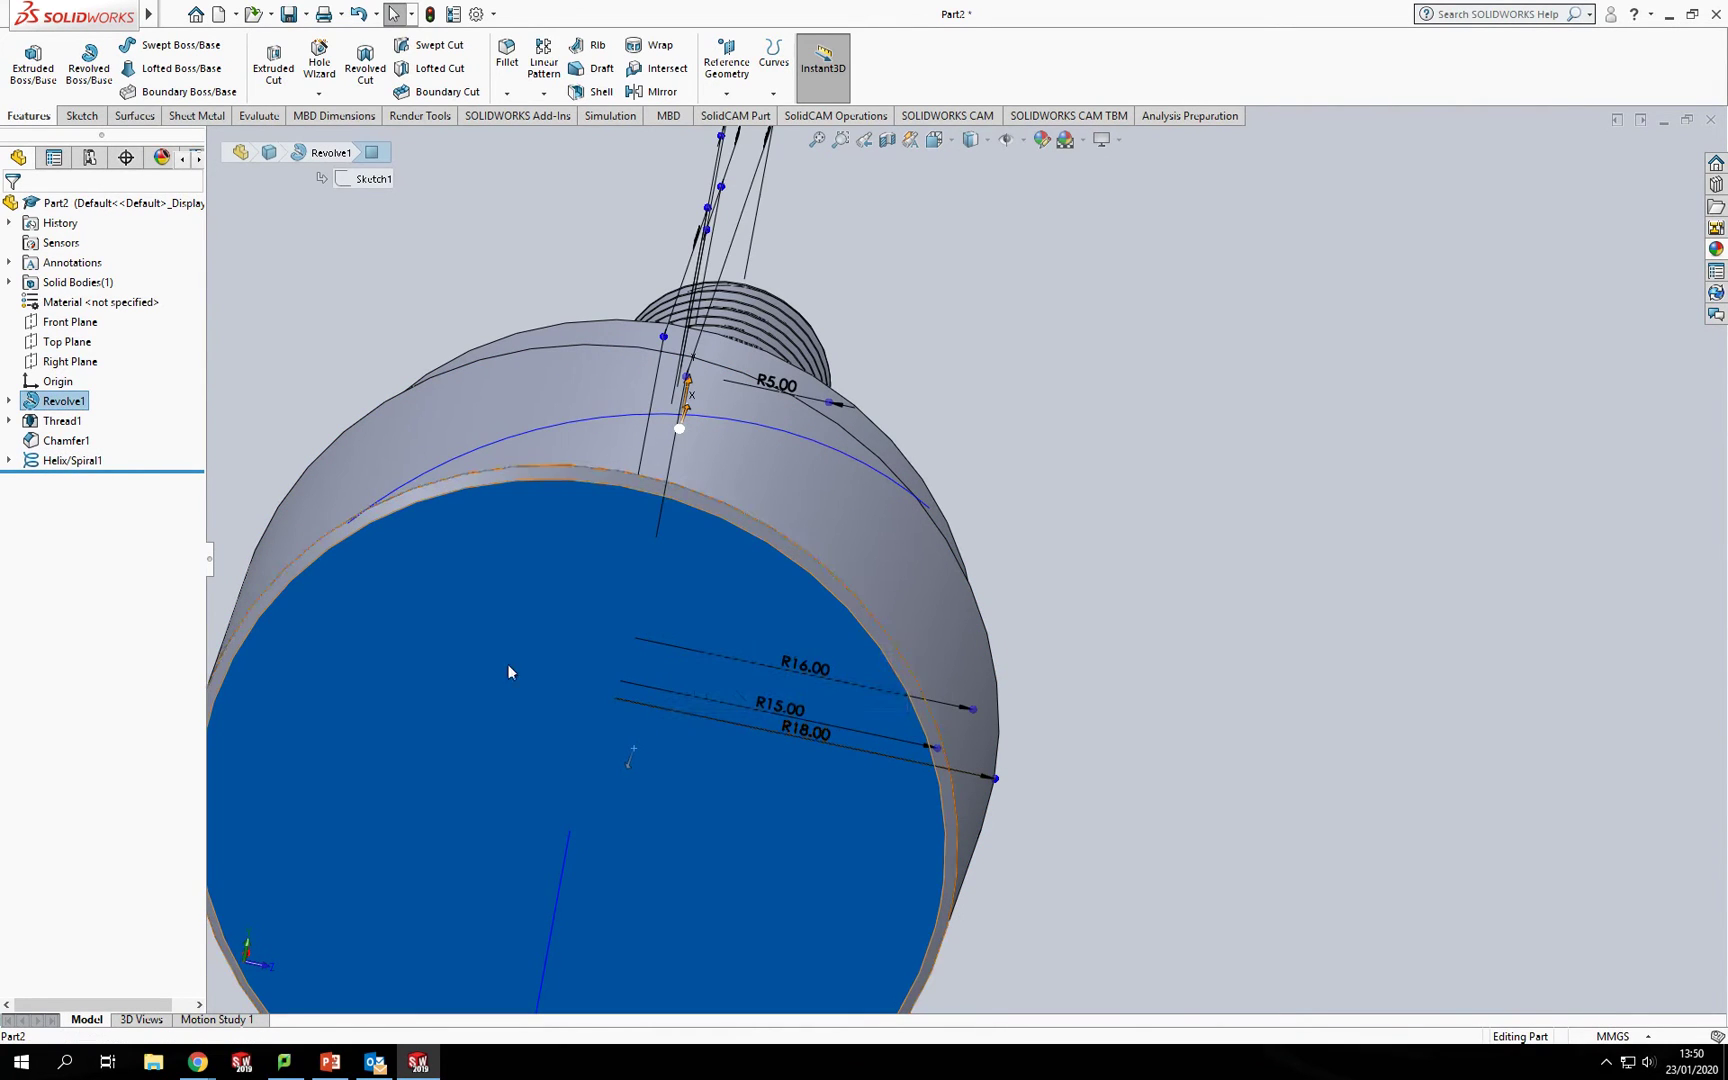
click(78, 115)
click(24, 55)
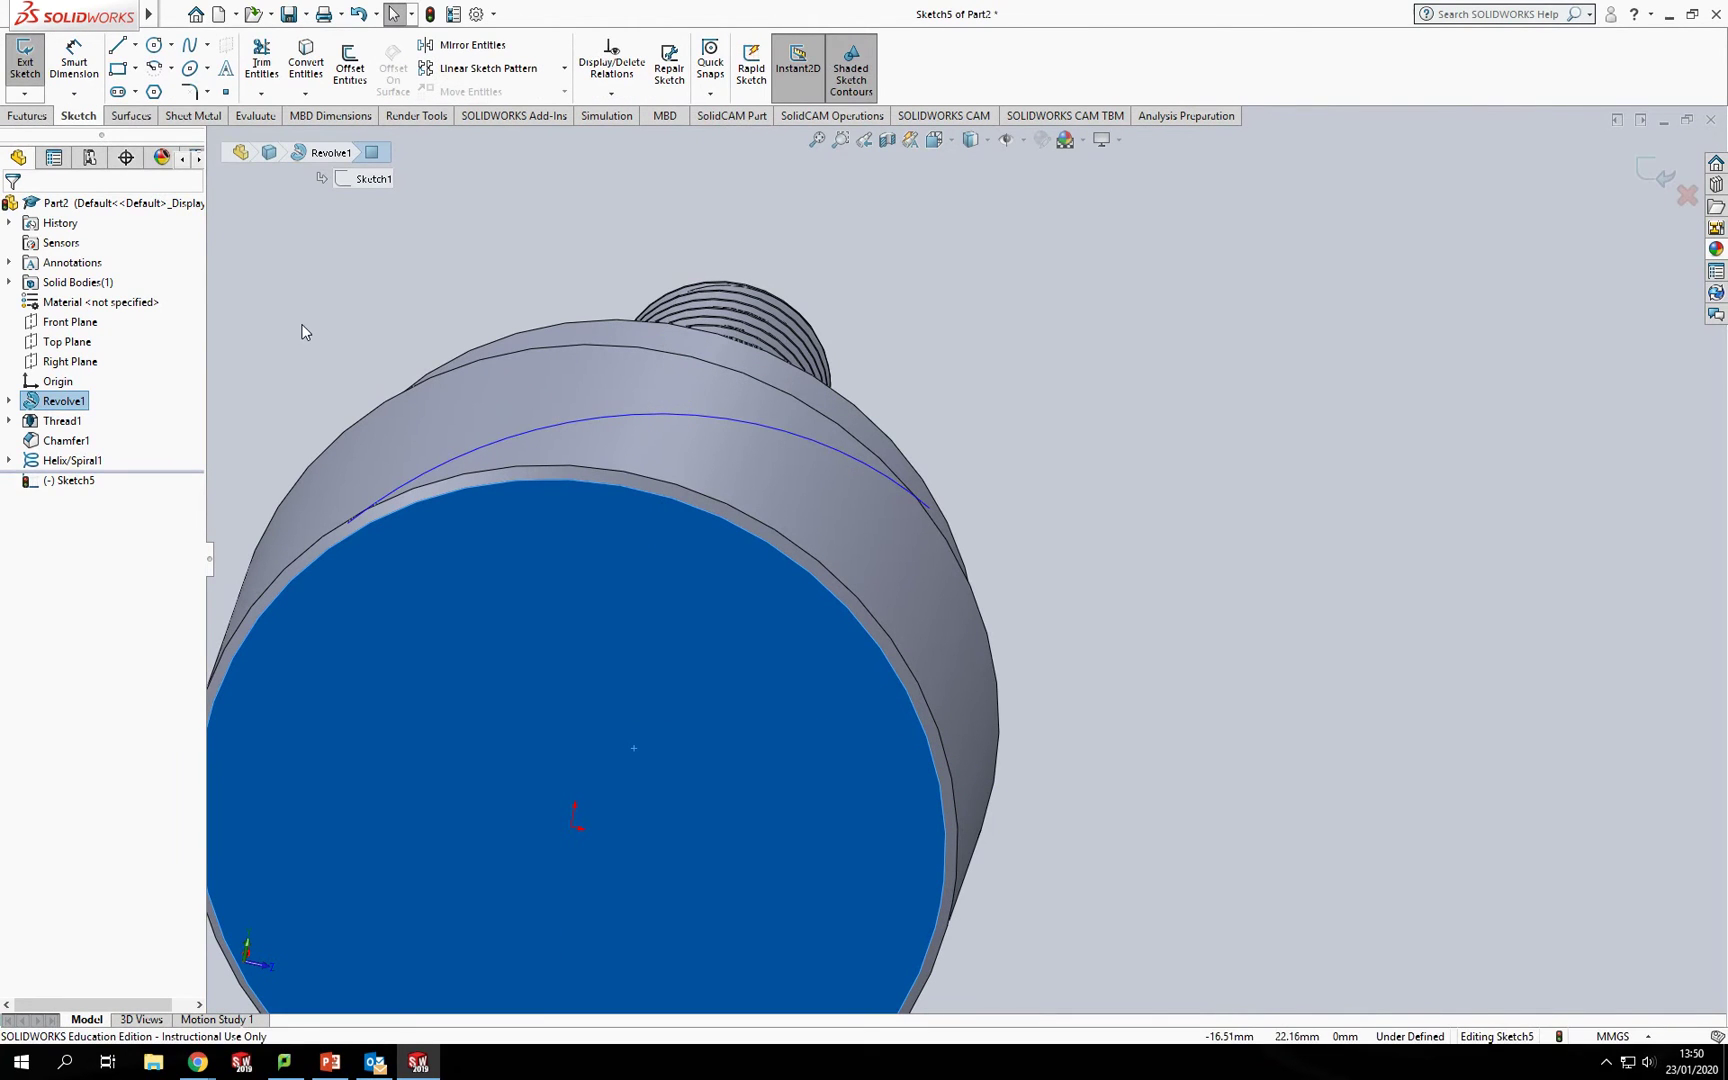
key(space)
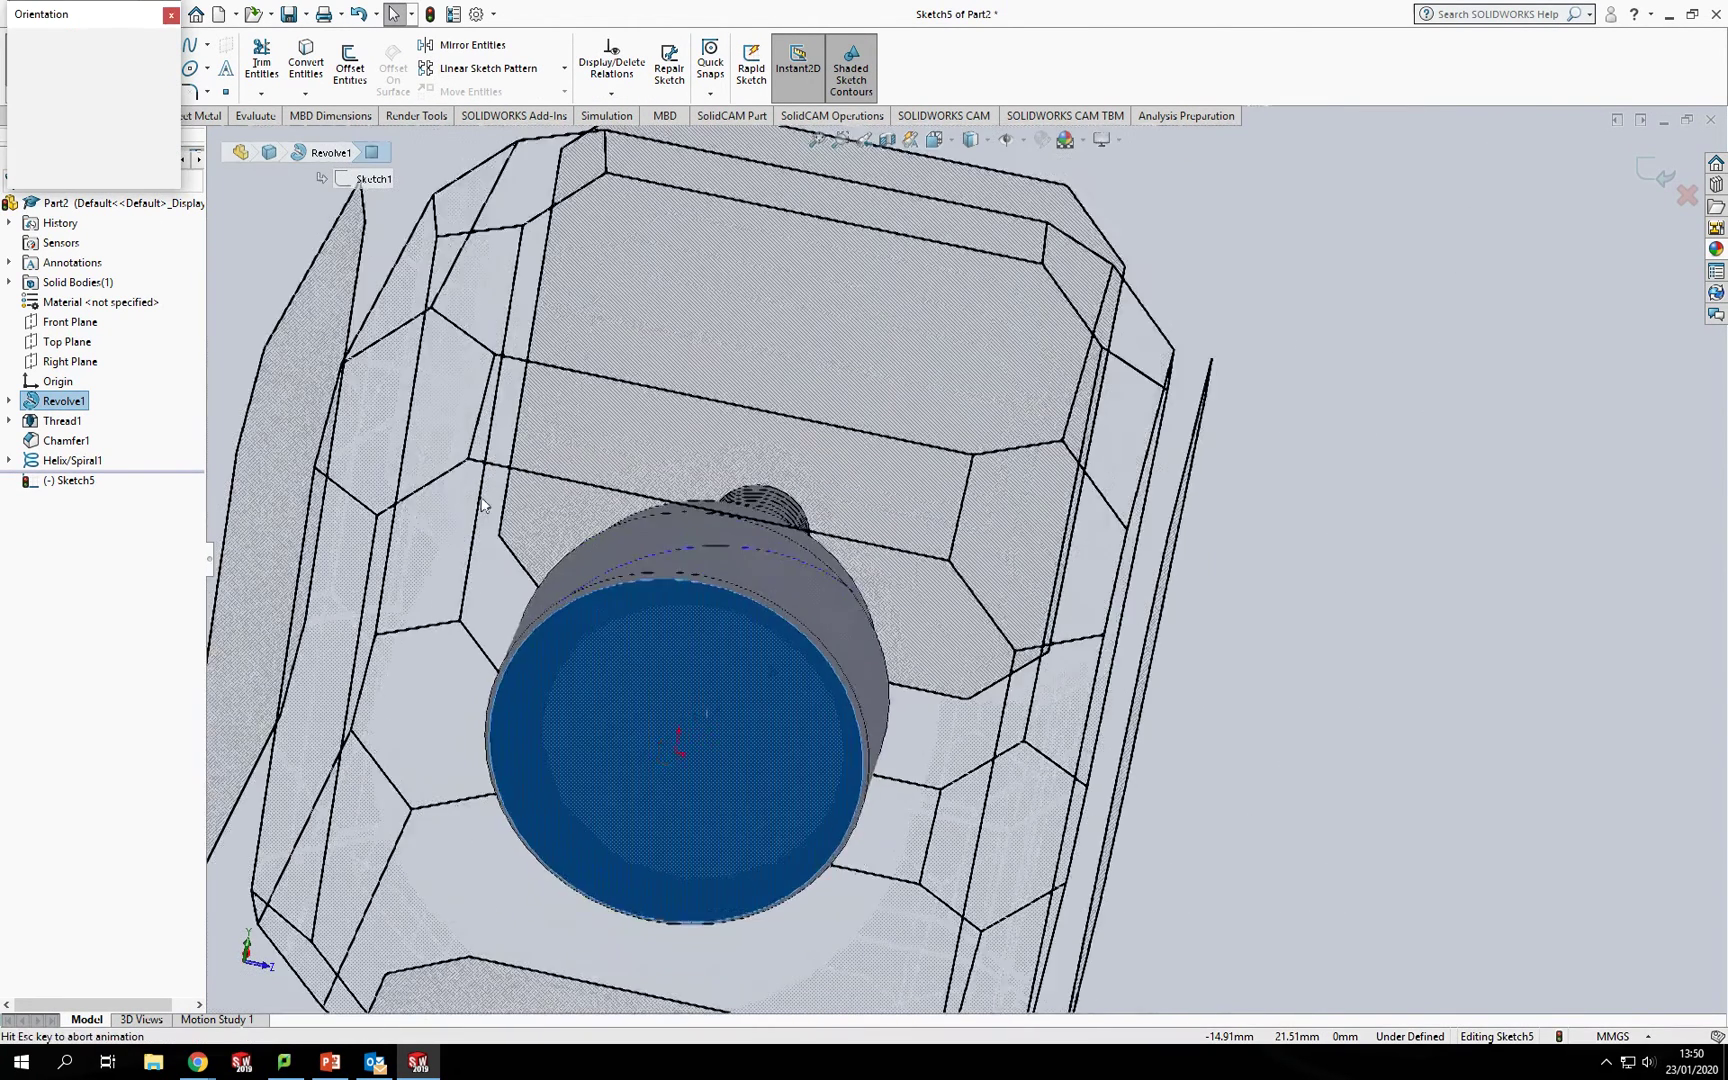
click(168, 120)
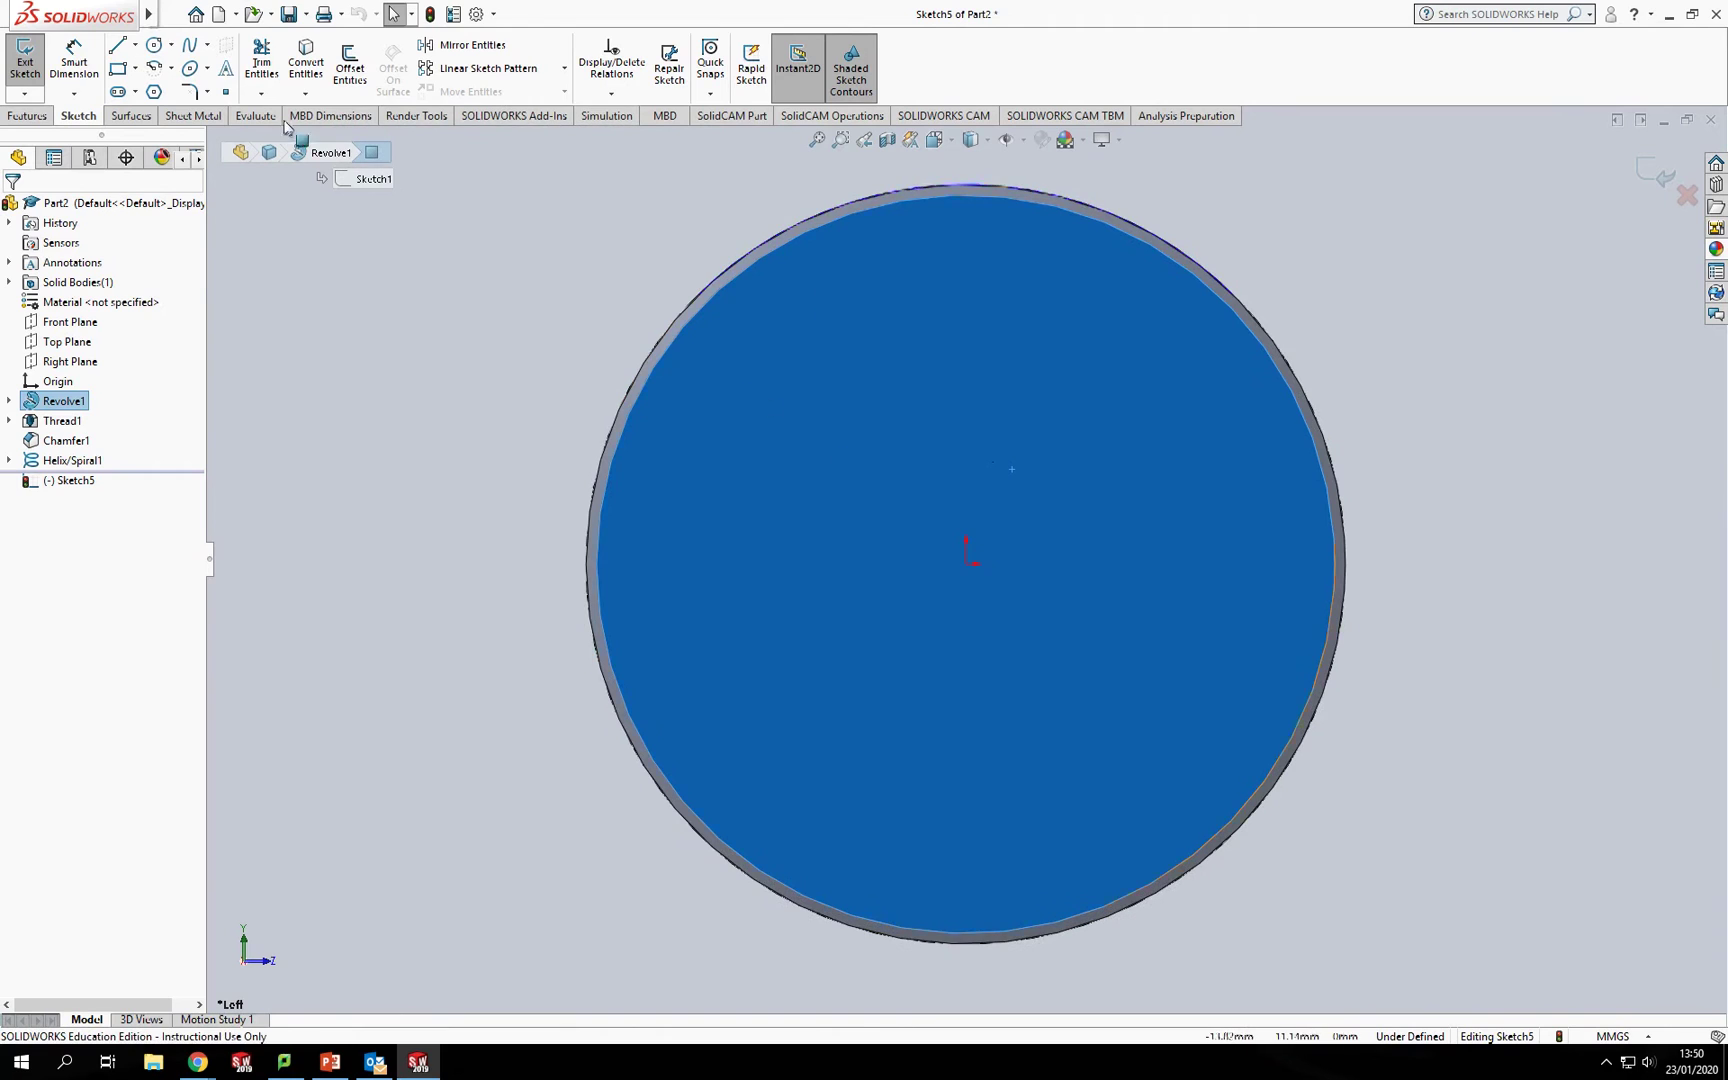
Draw a vertical centerline from the rim's top quadrant down to the origin
click(134, 45)
click(160, 84)
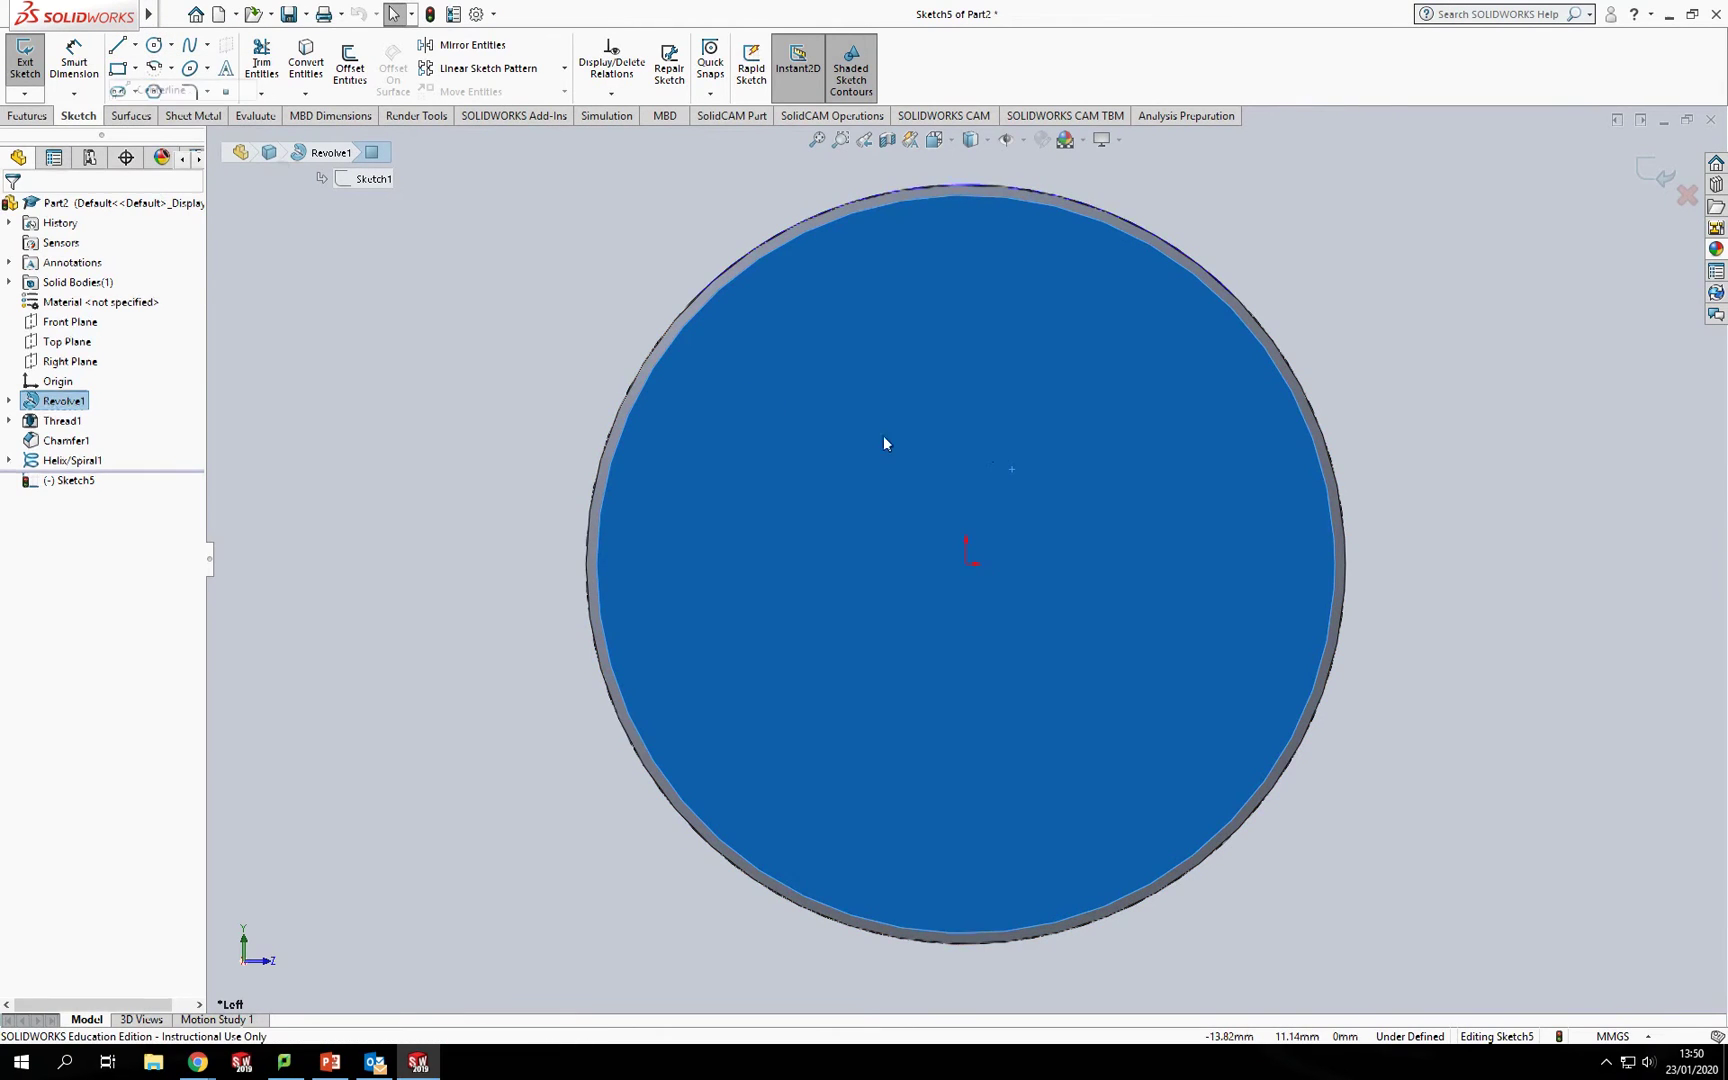
drag(966, 187, 966, 563)
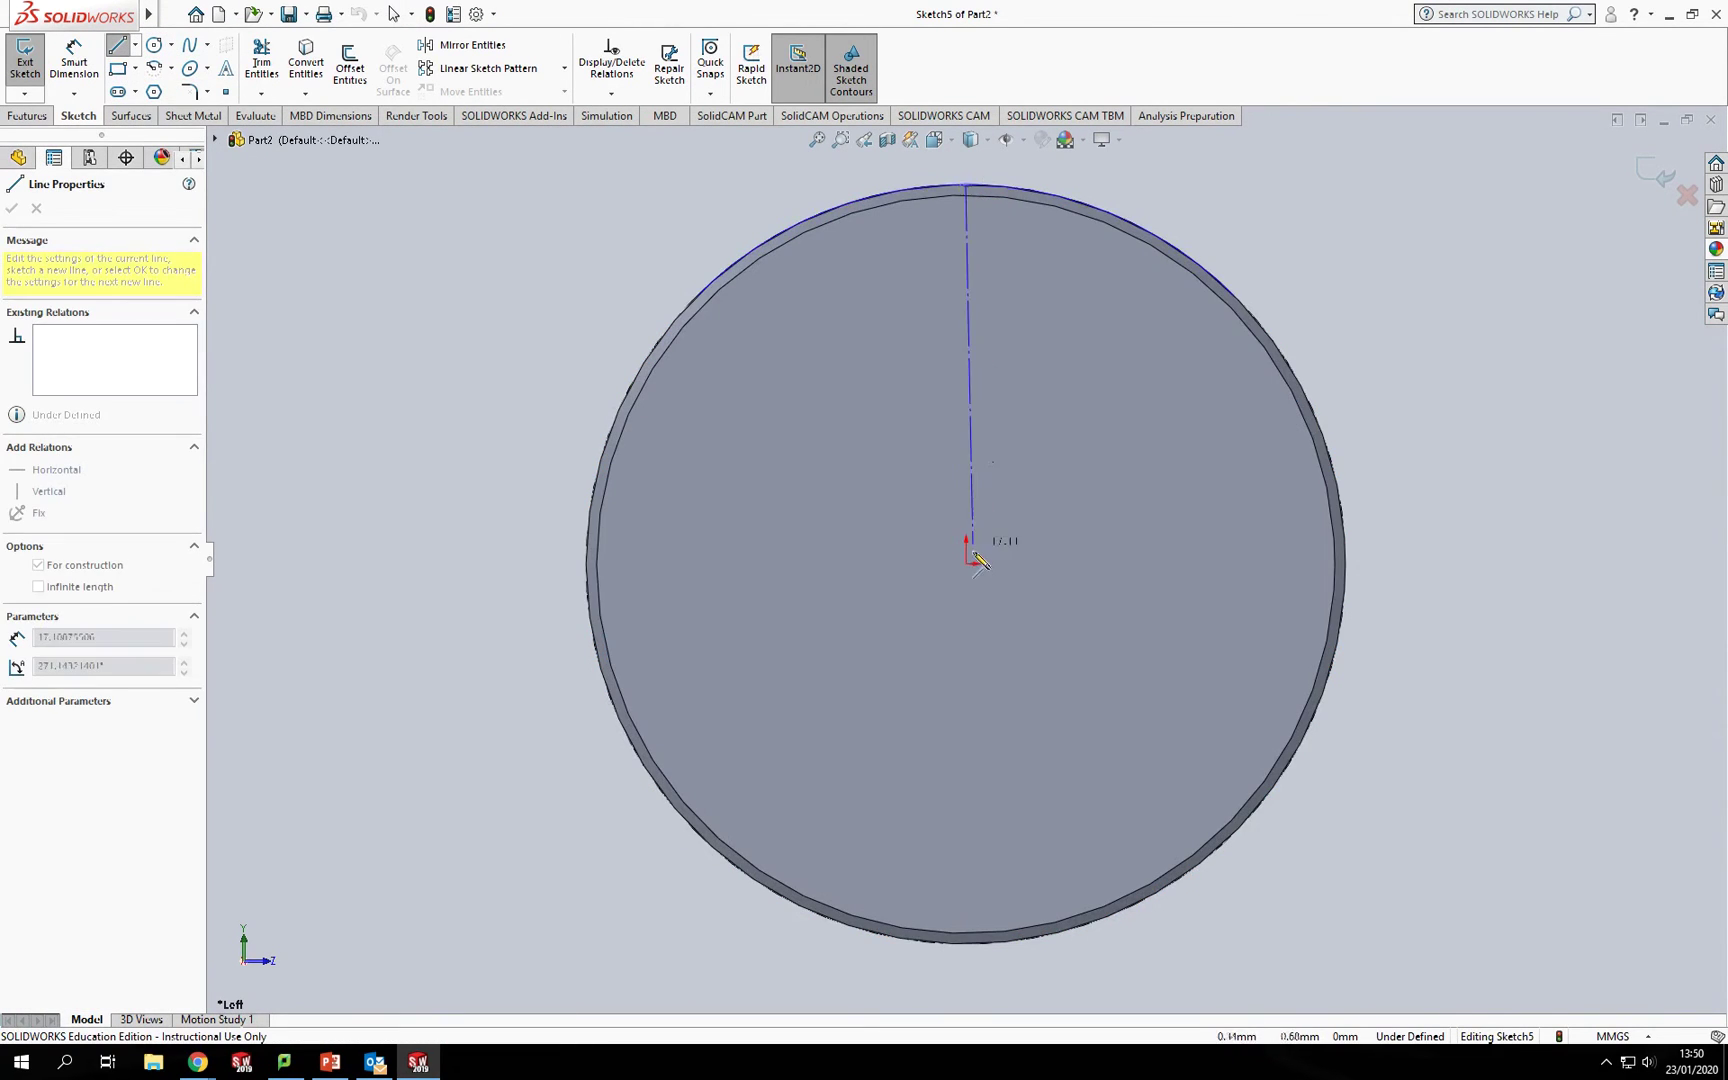
click(966, 563)
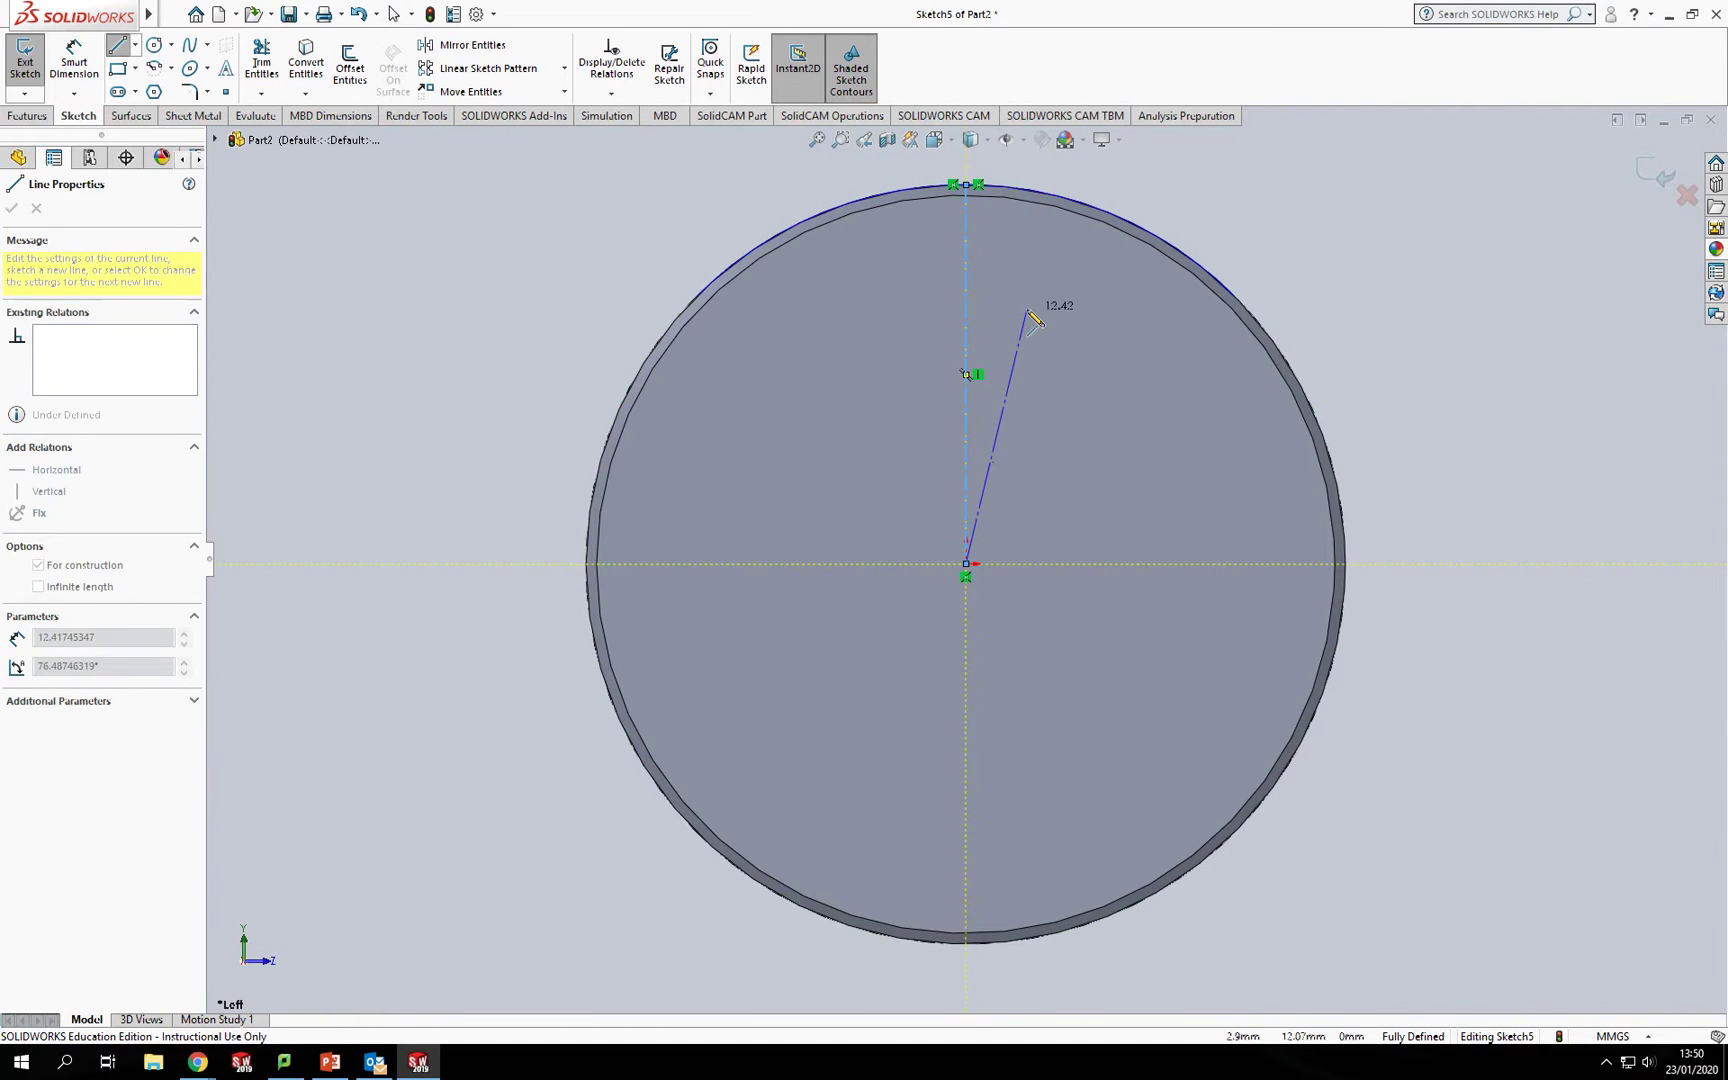
key(Escape)
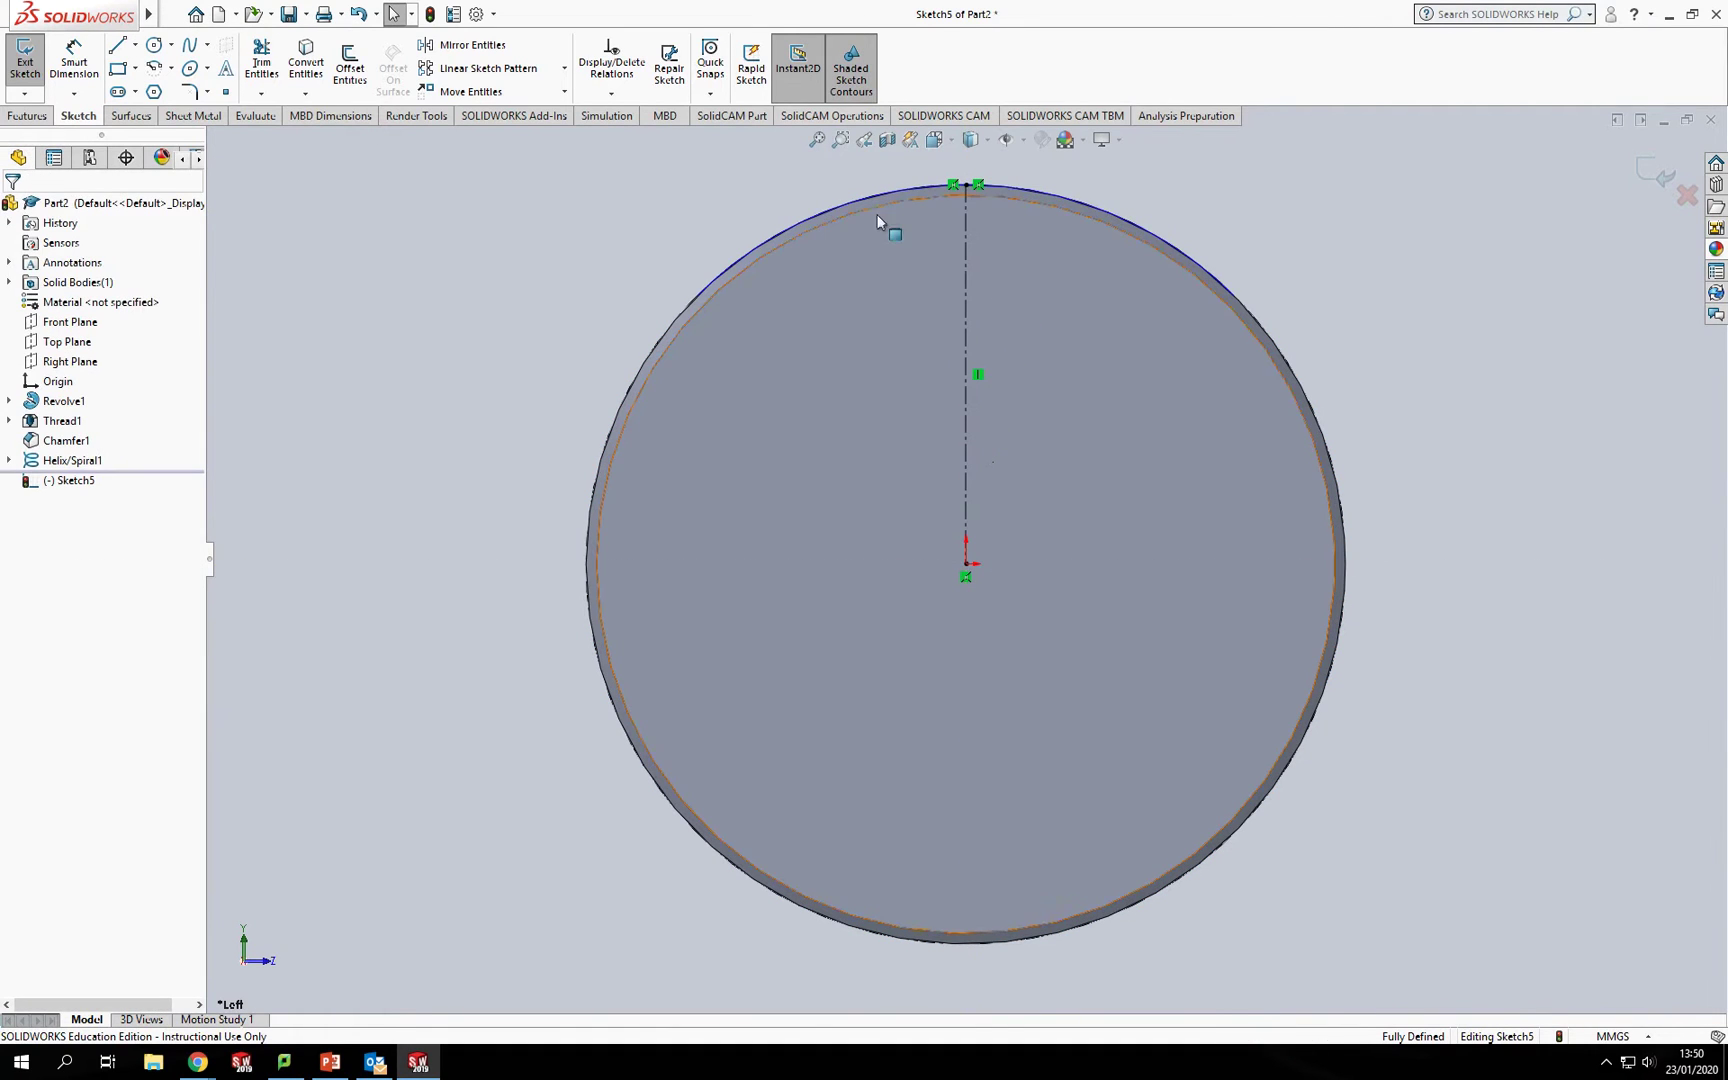
Draw a short horizontal line across the top of the head's rim
click(118, 47)
scroll(951, 155, down, 3)
click(938, 171)
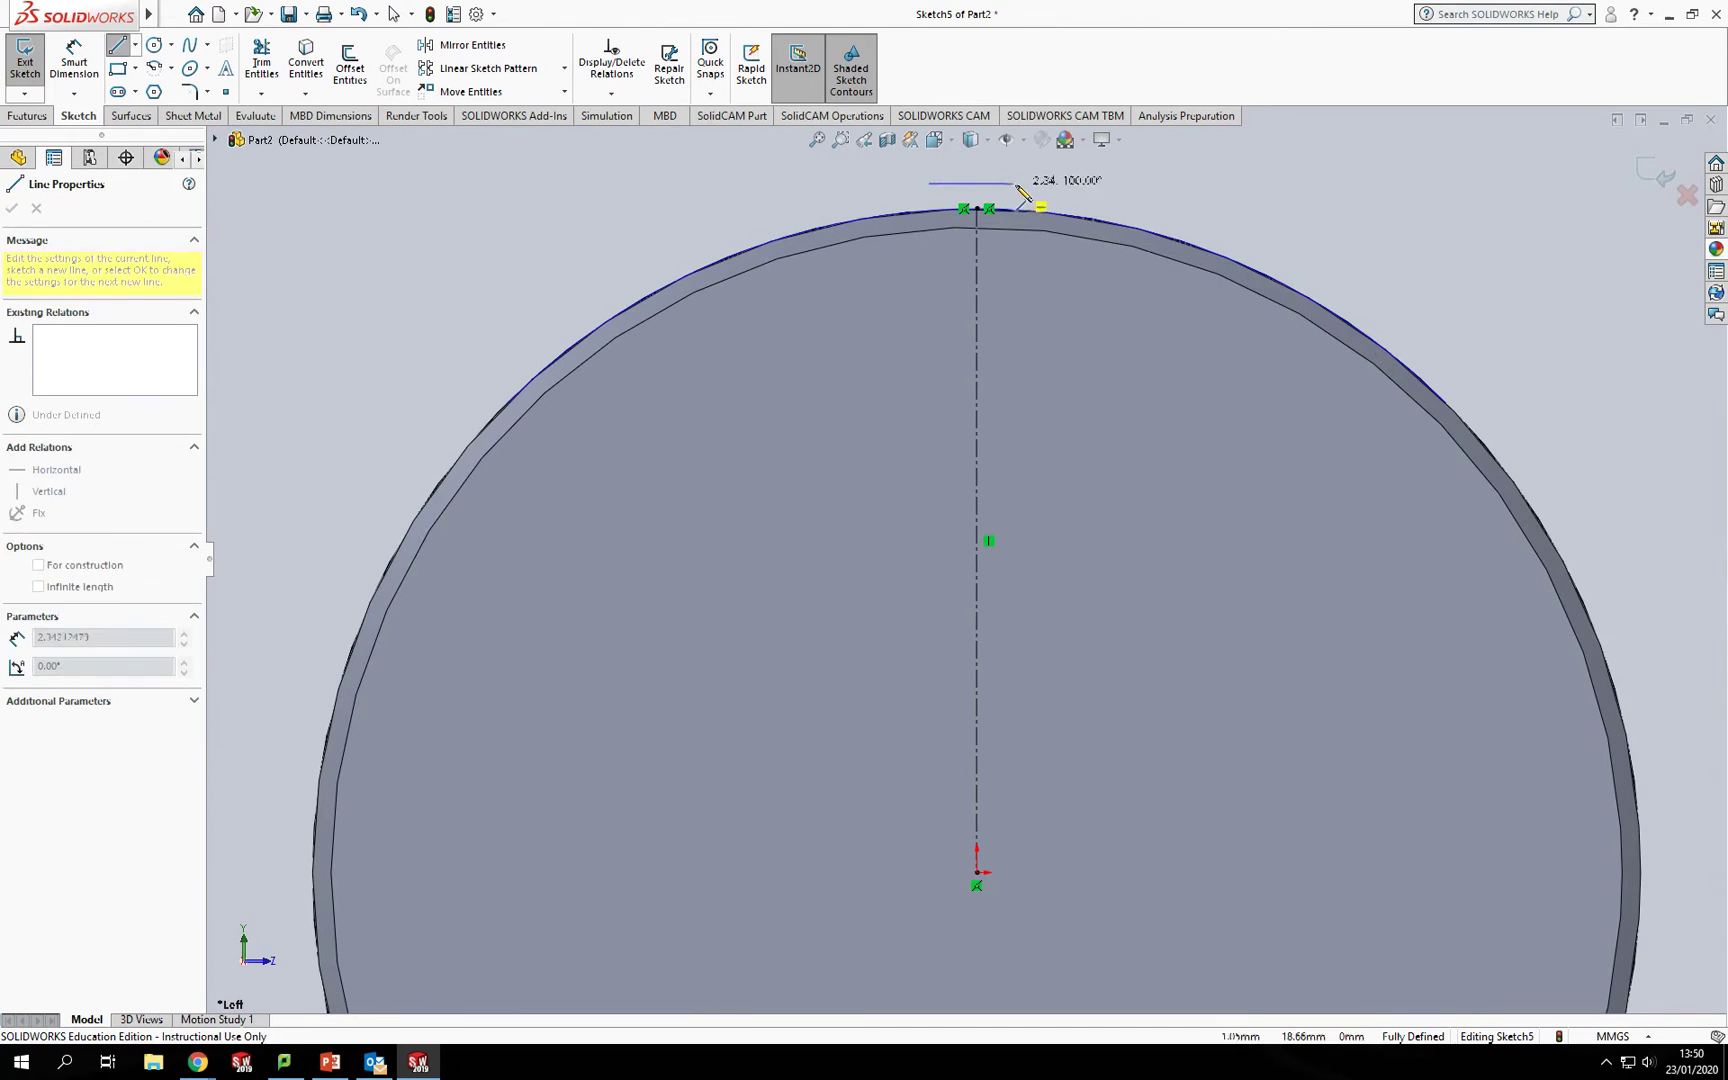
click(1016, 184)
key(Escape)
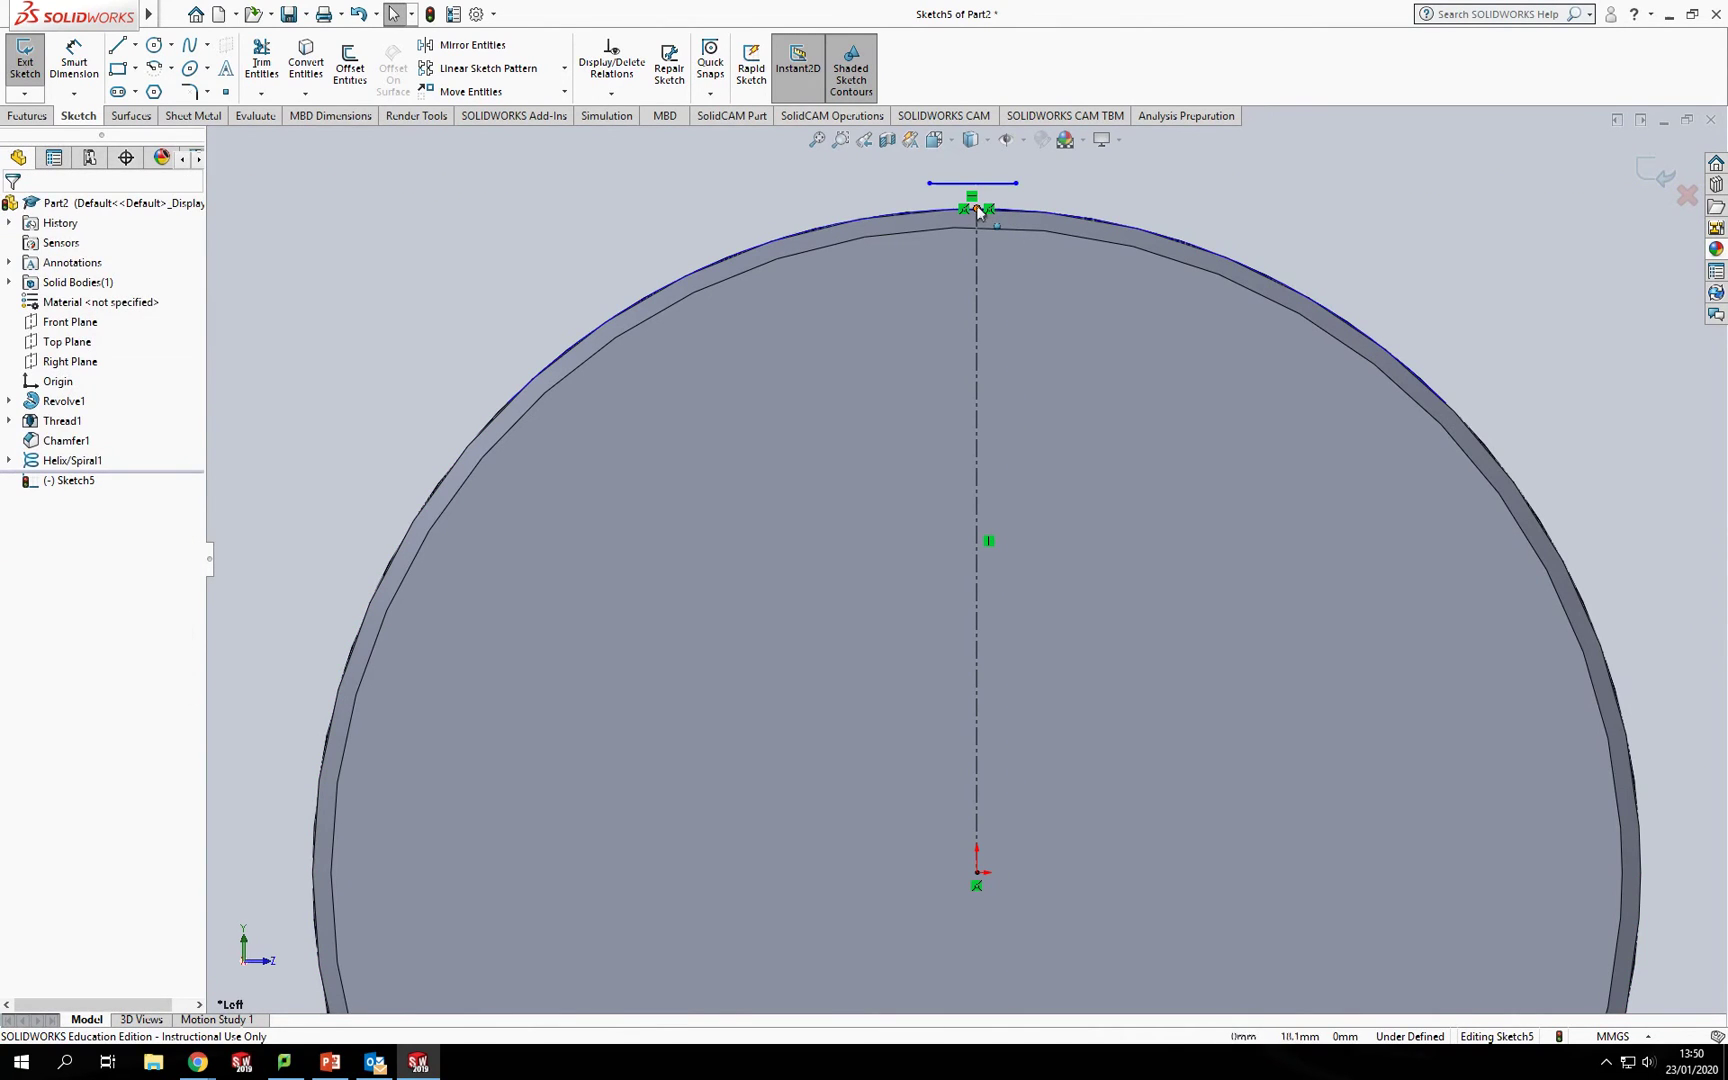
Centre the short top line on the circle's top point with a Midpoint relation
click(979, 210)
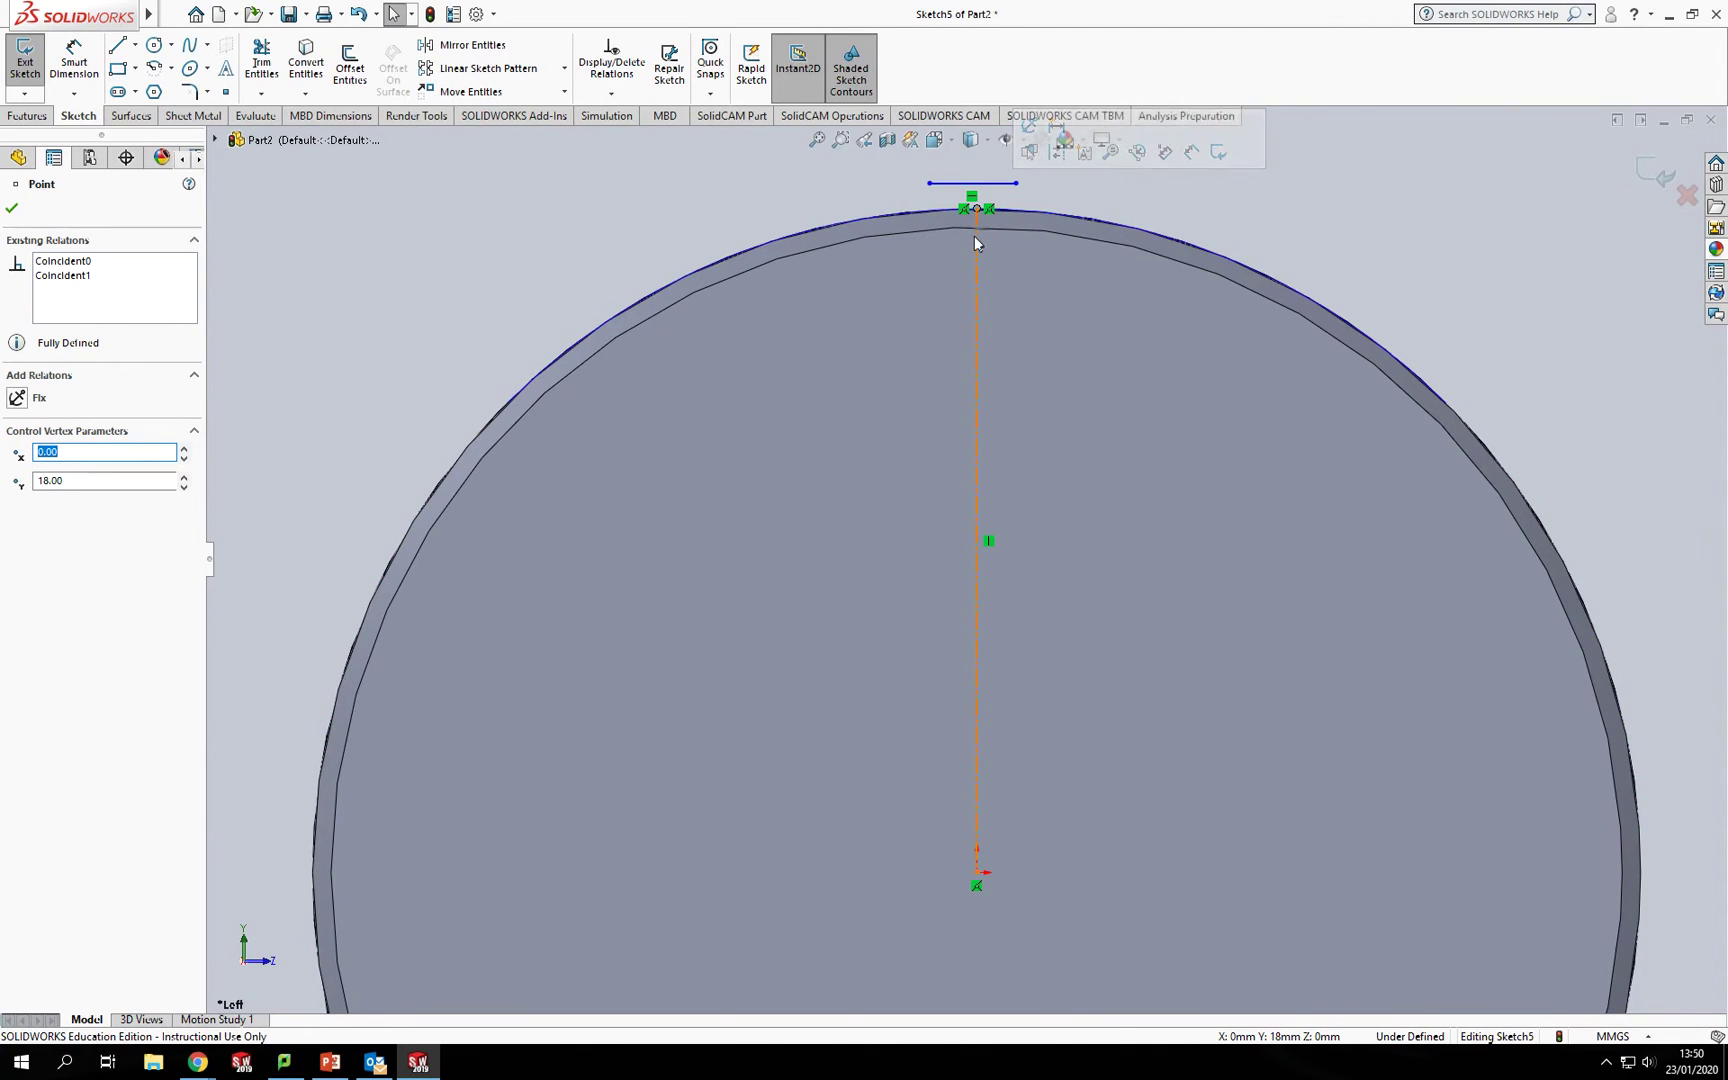
ctrl+click(984, 185)
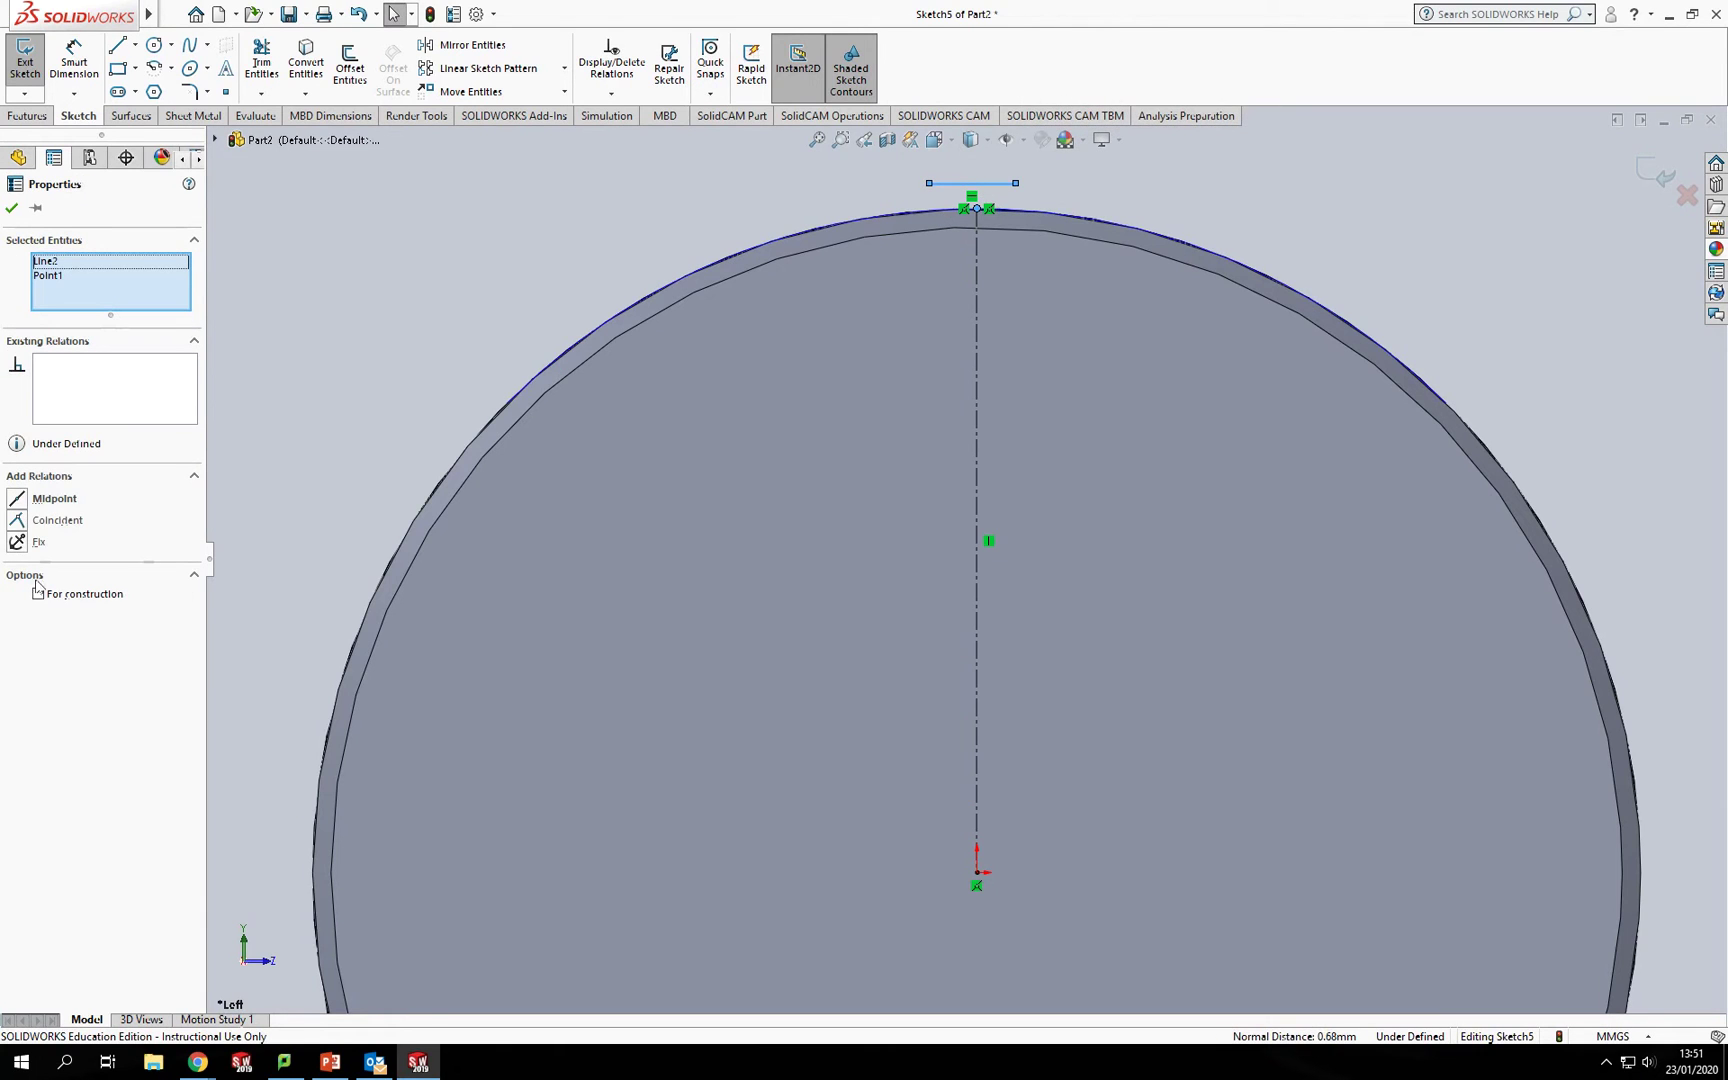
click(18, 500)
scroll(990, 228, down, 2)
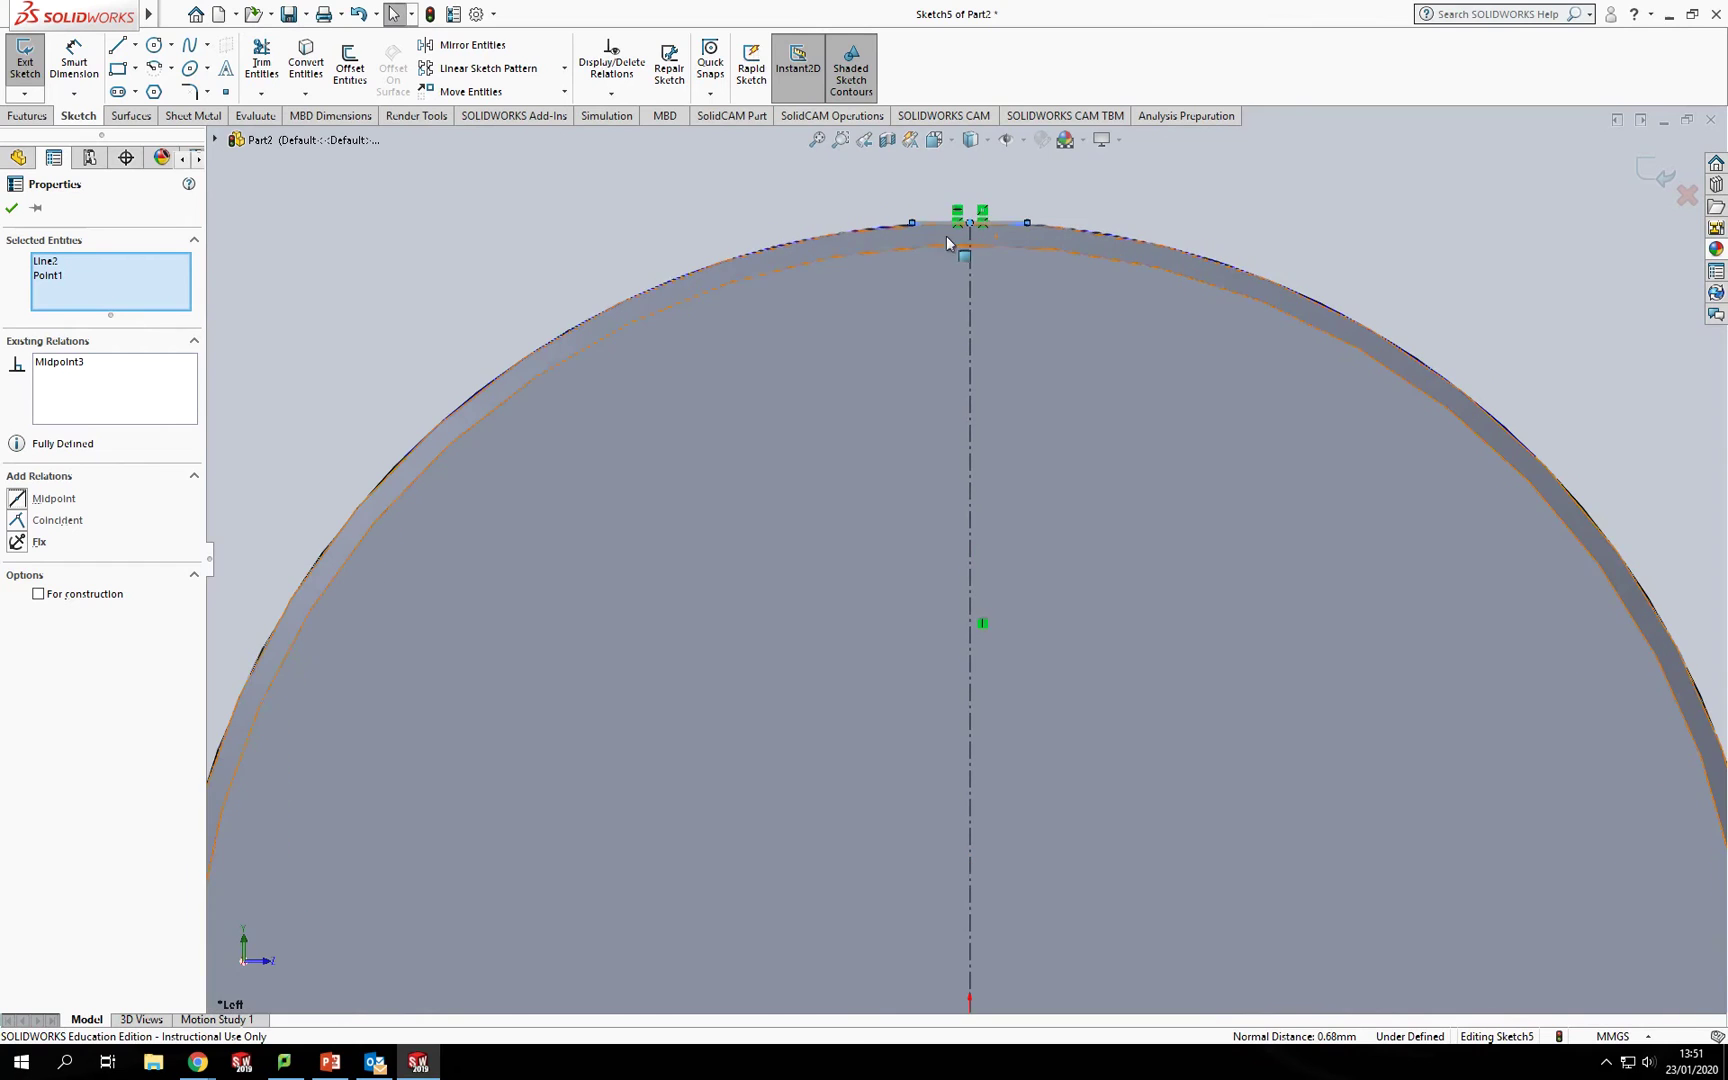
key(Escape)
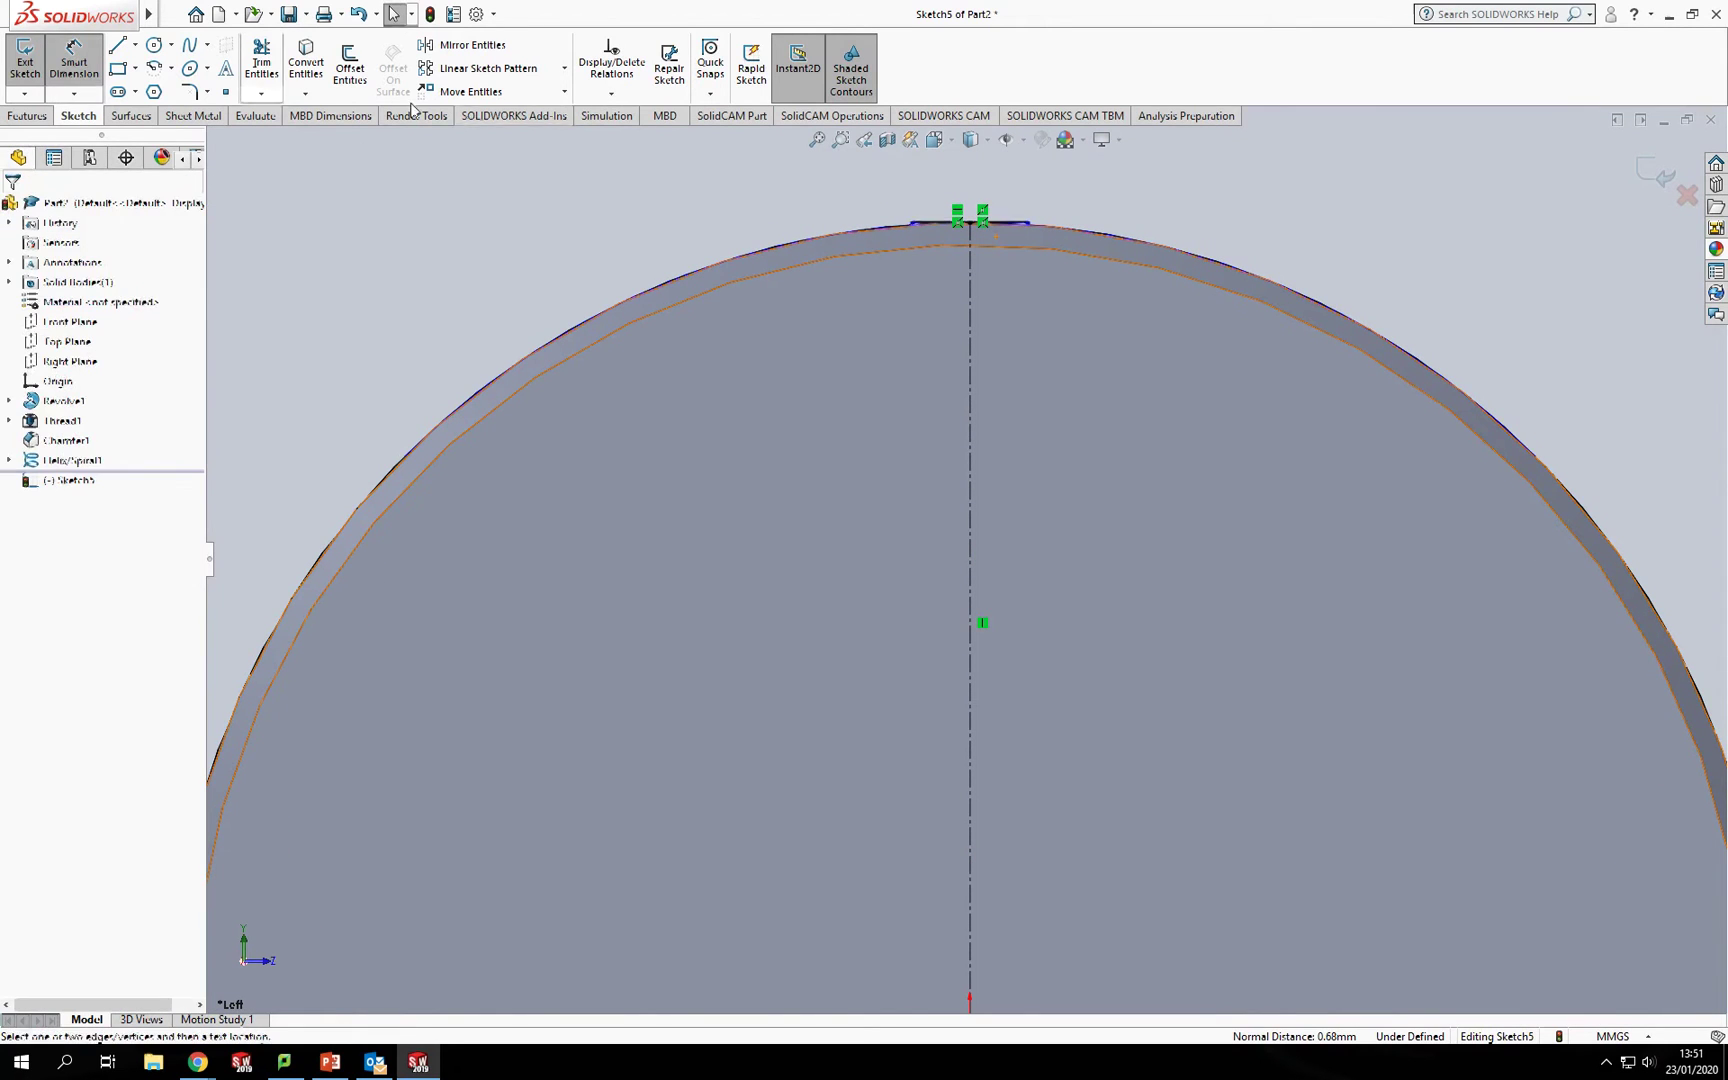
Dimension the short top line to 0.5 mm
click(928, 215)
click(921, 206)
text(0.5)
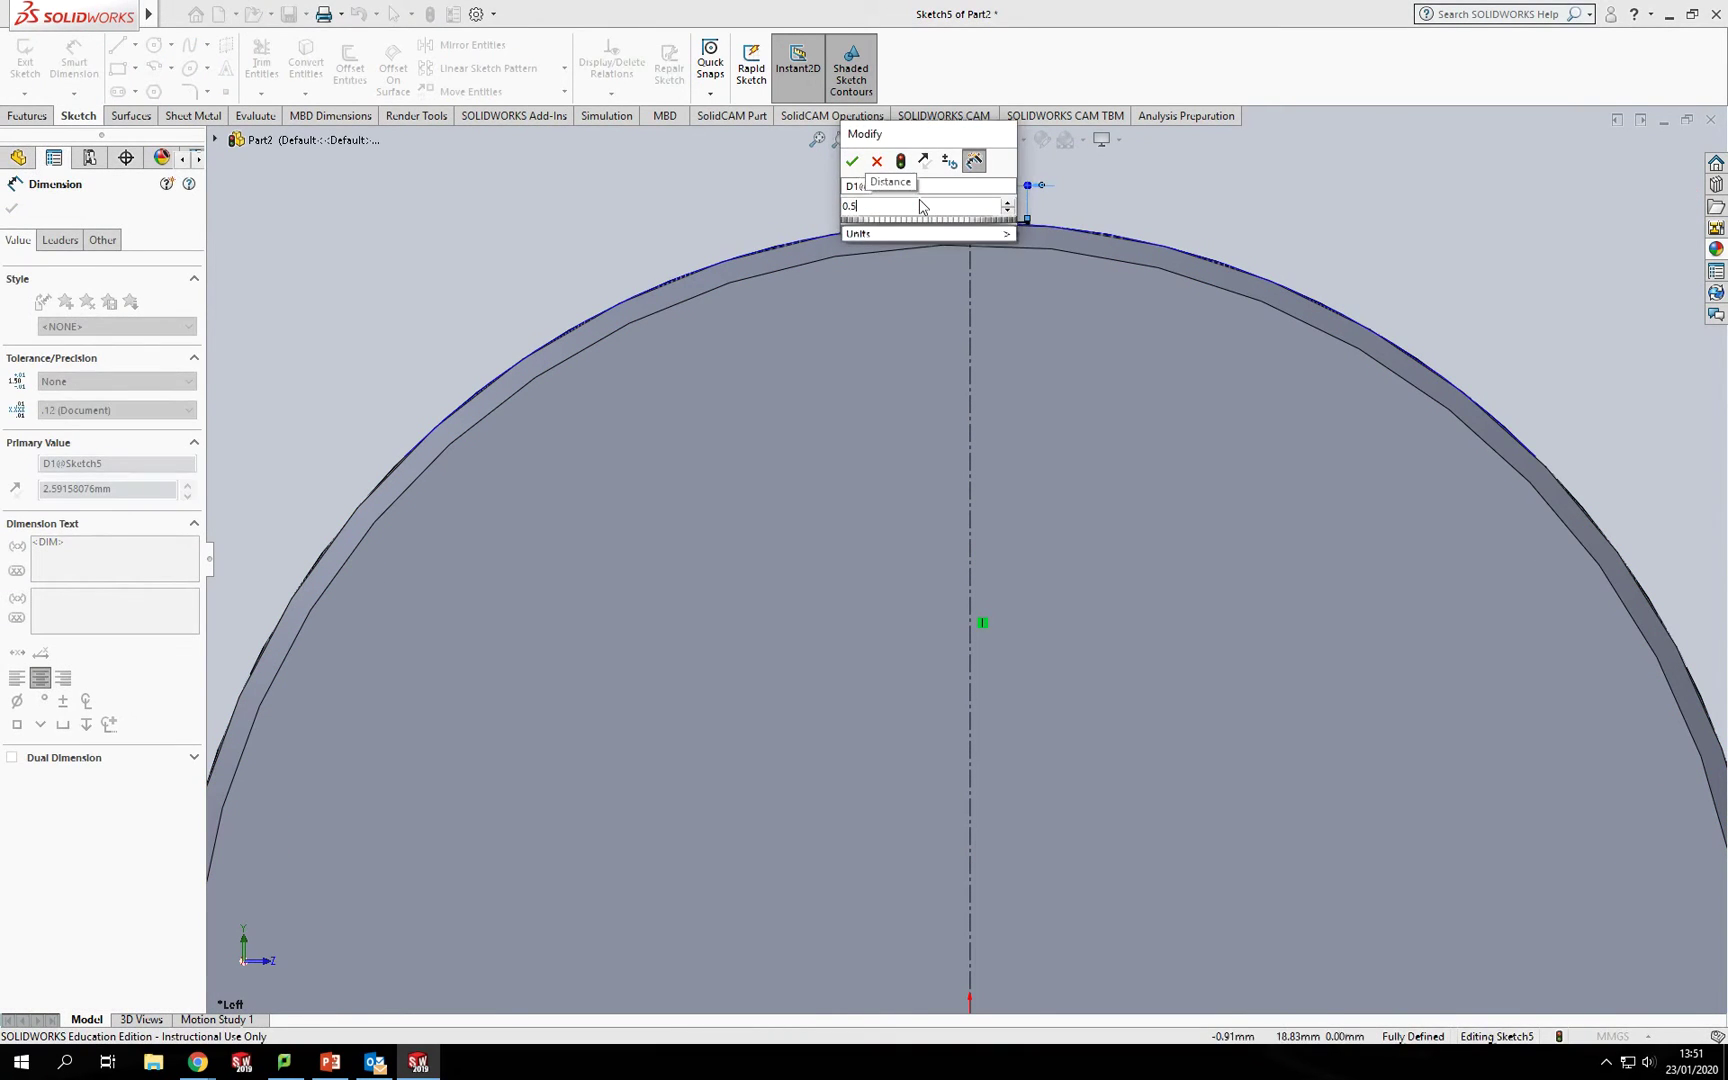
key(Return)
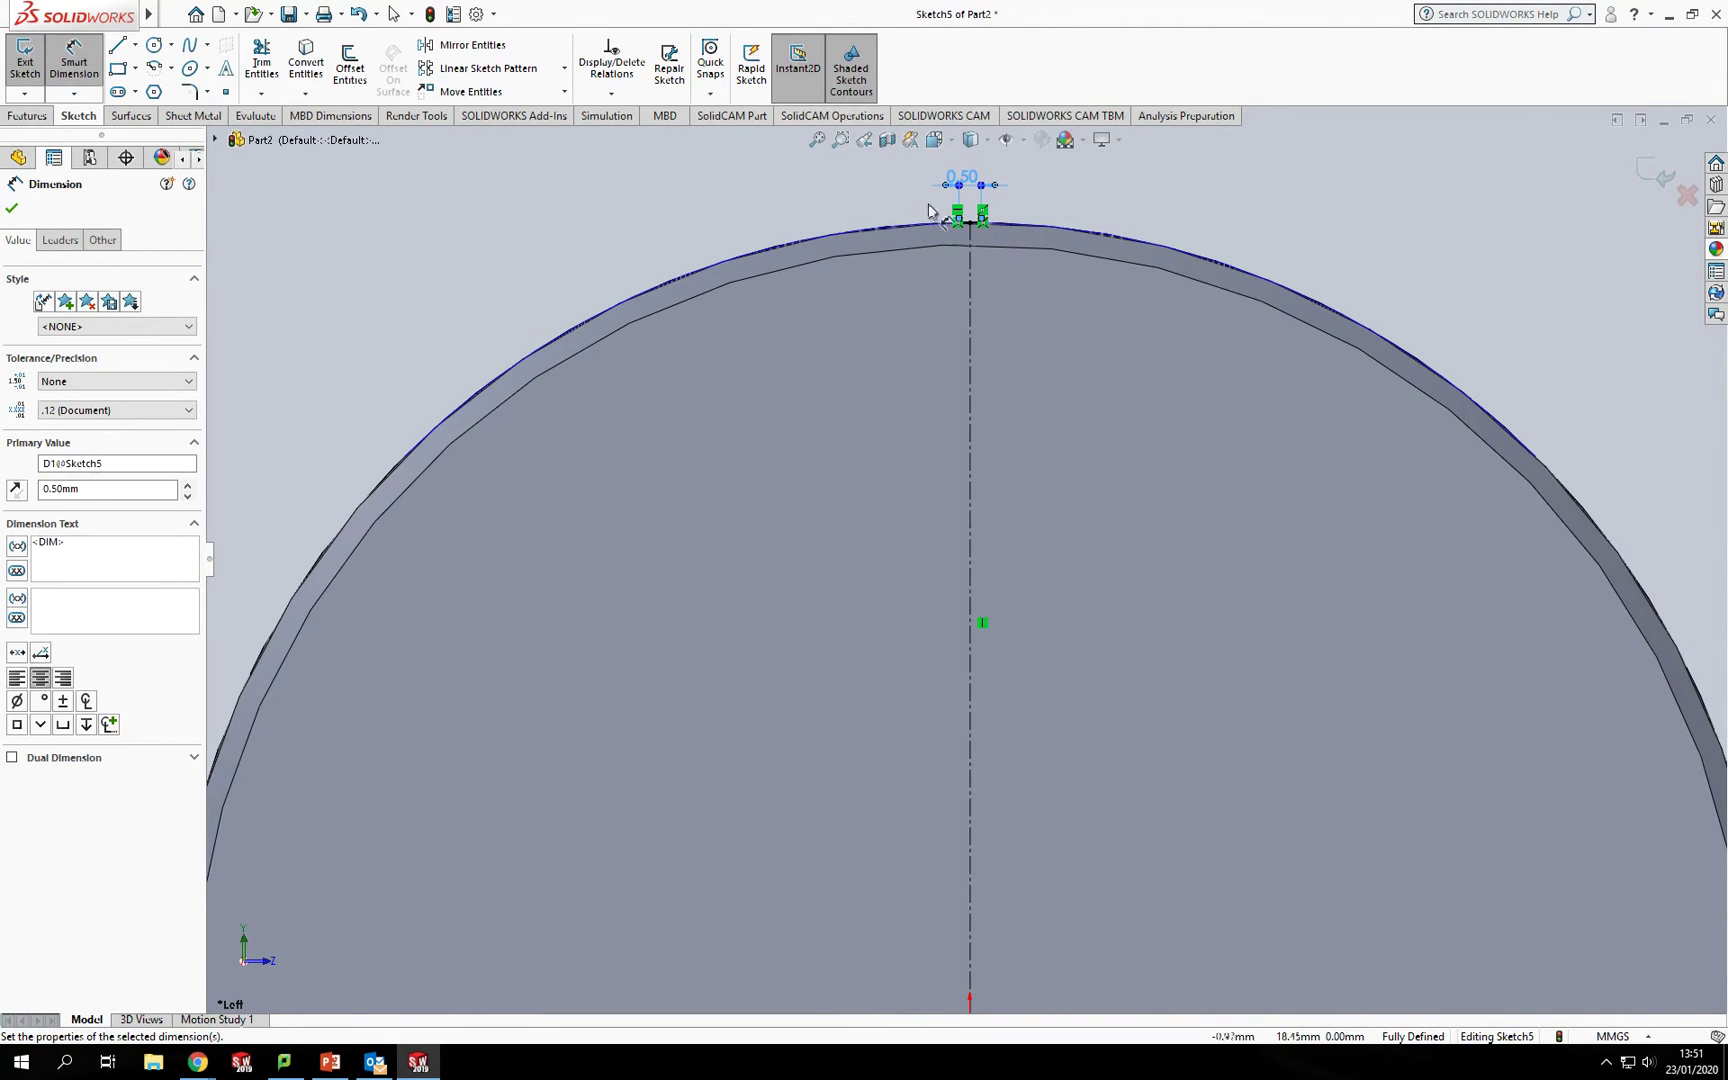
scroll(990, 260, up, 5)
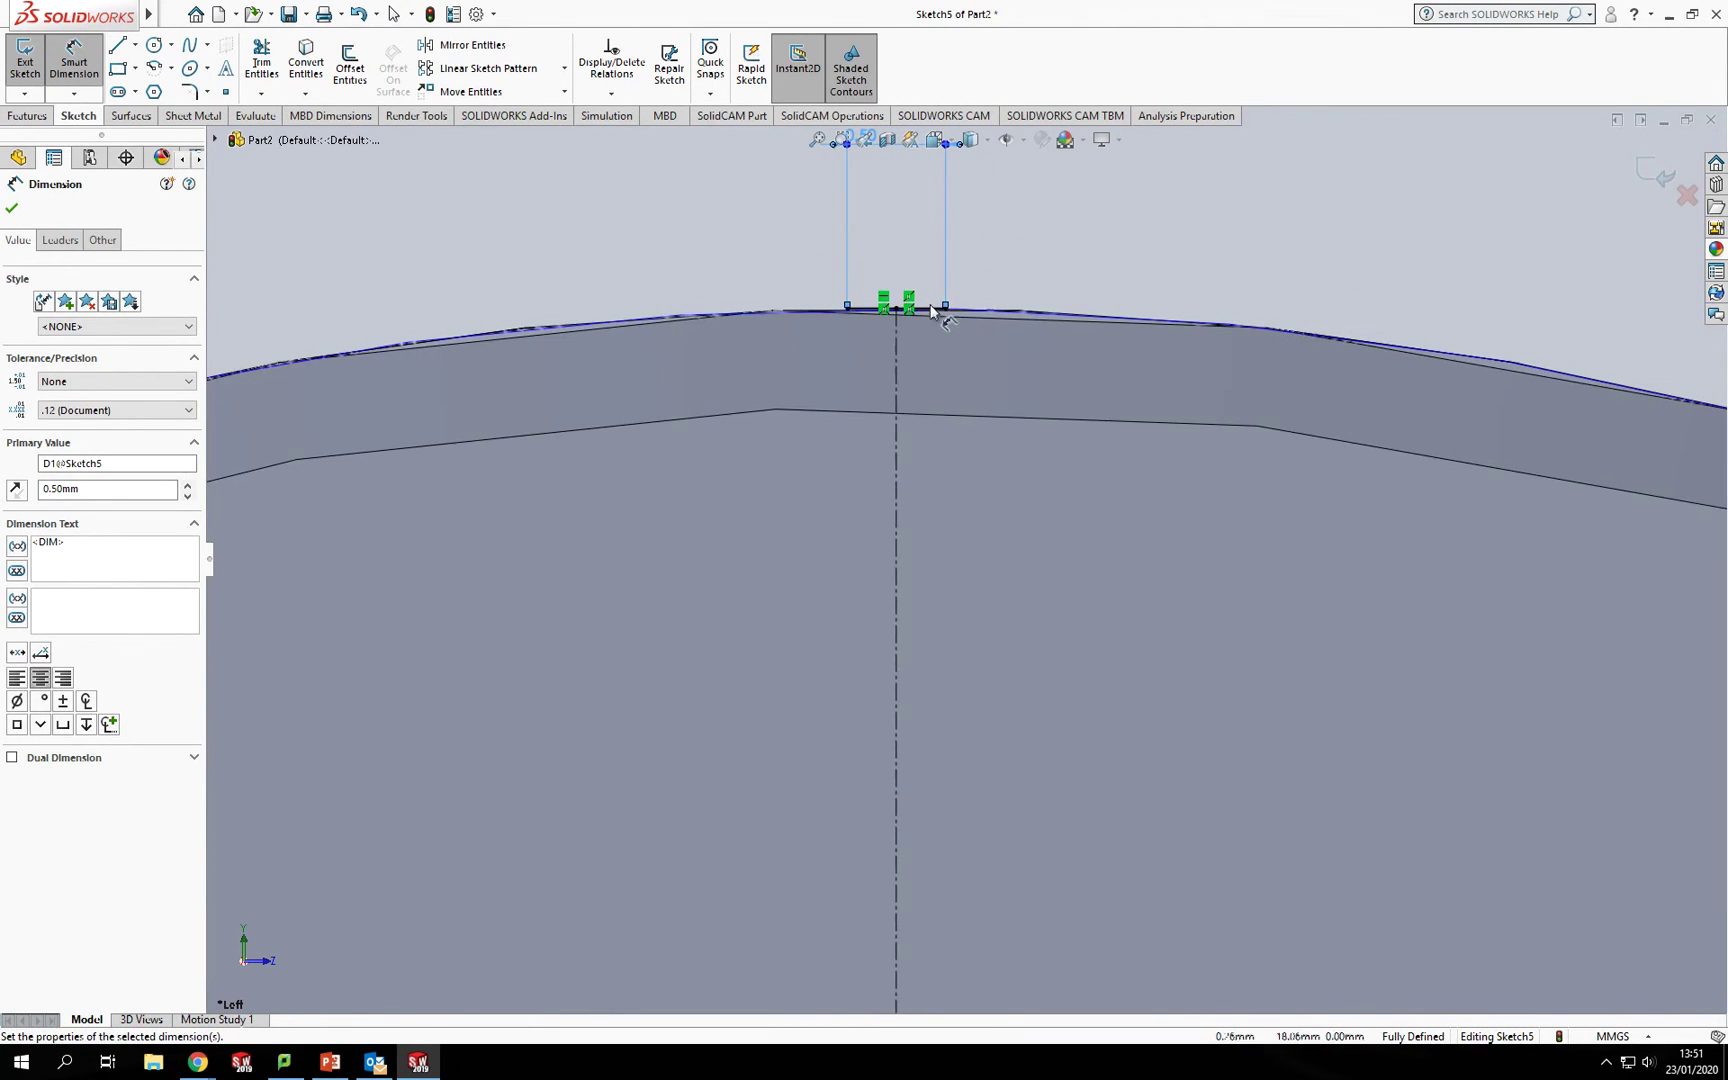
Draw a closed V-shaped triangle hanging from the ends of the top line
key(l)
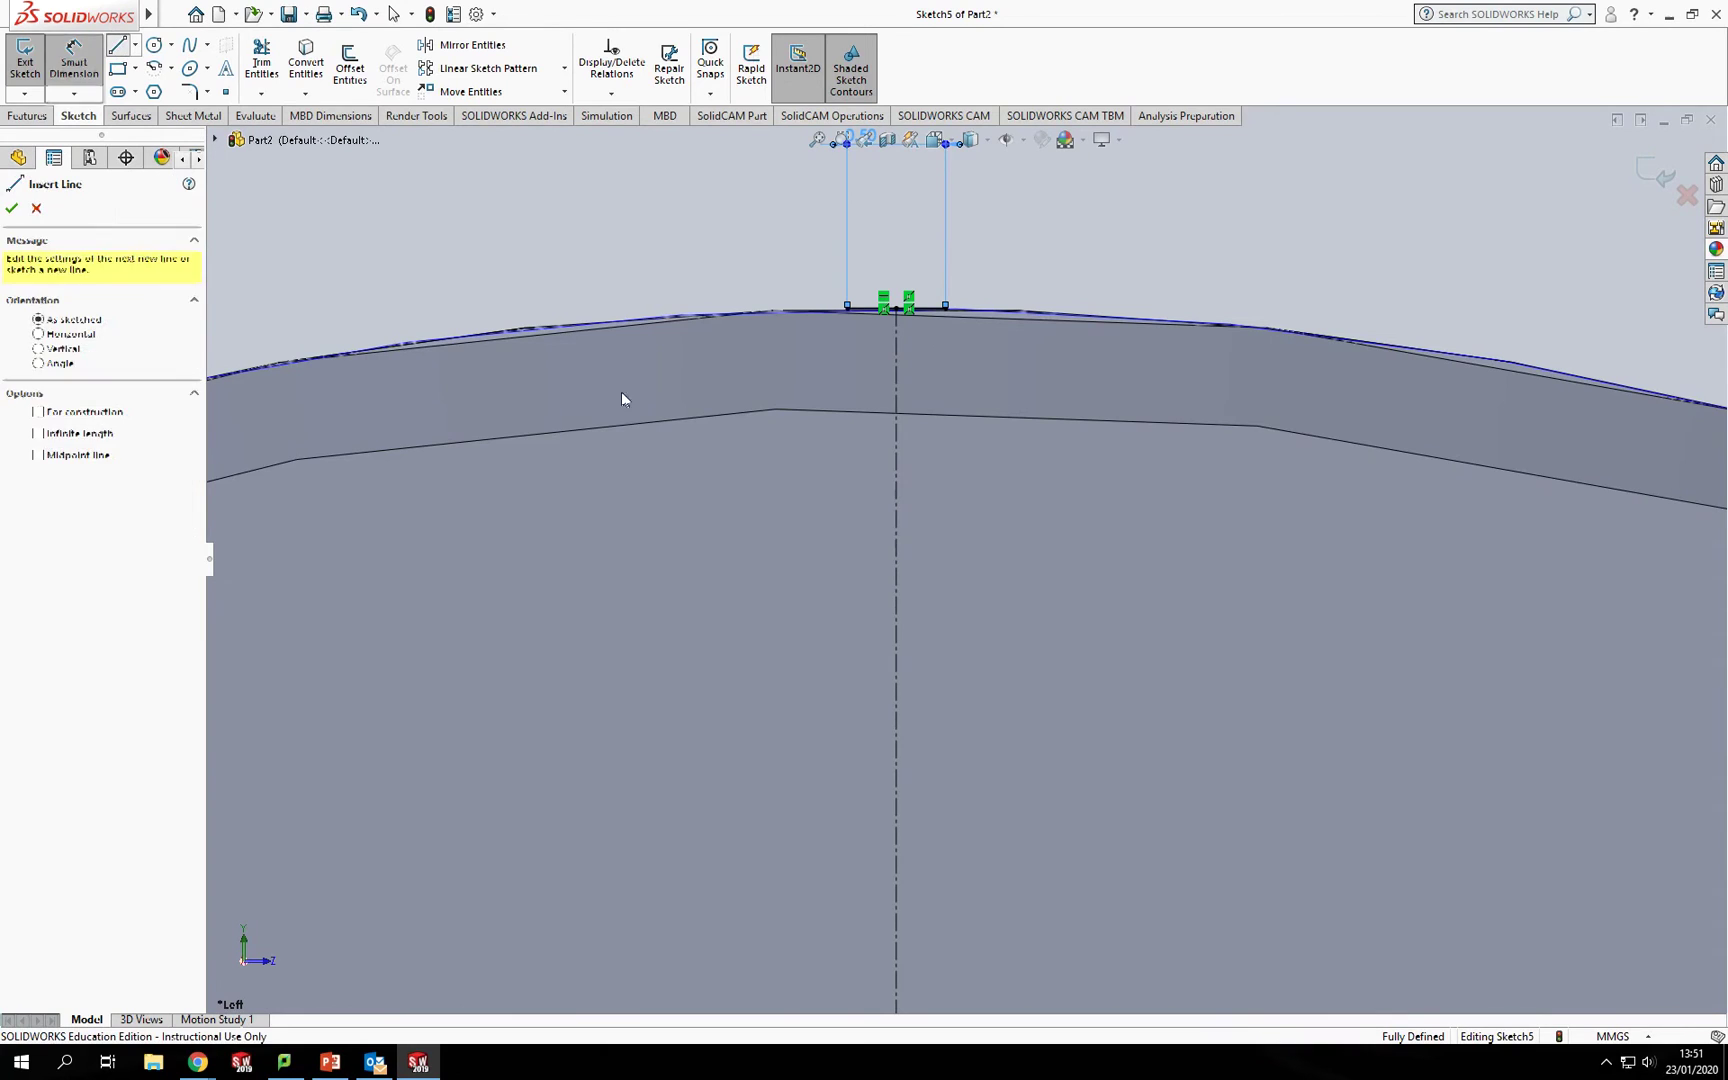
click(847, 308)
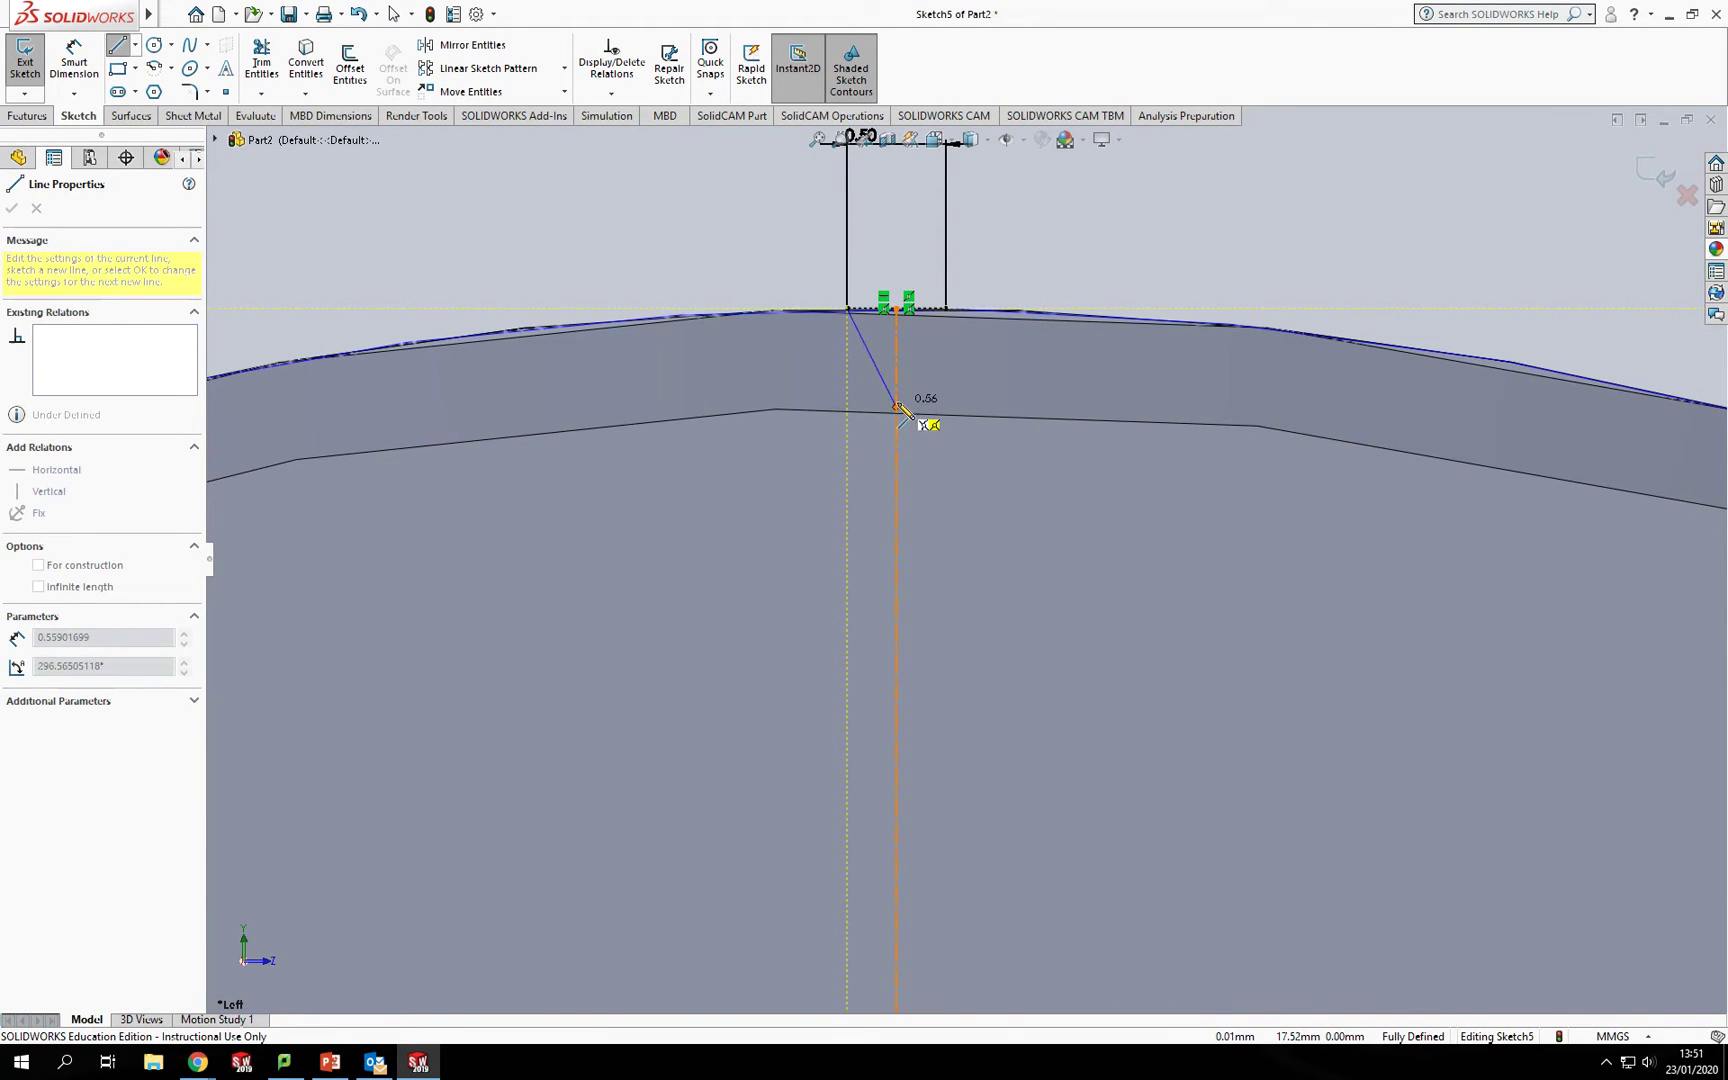
click(896, 390)
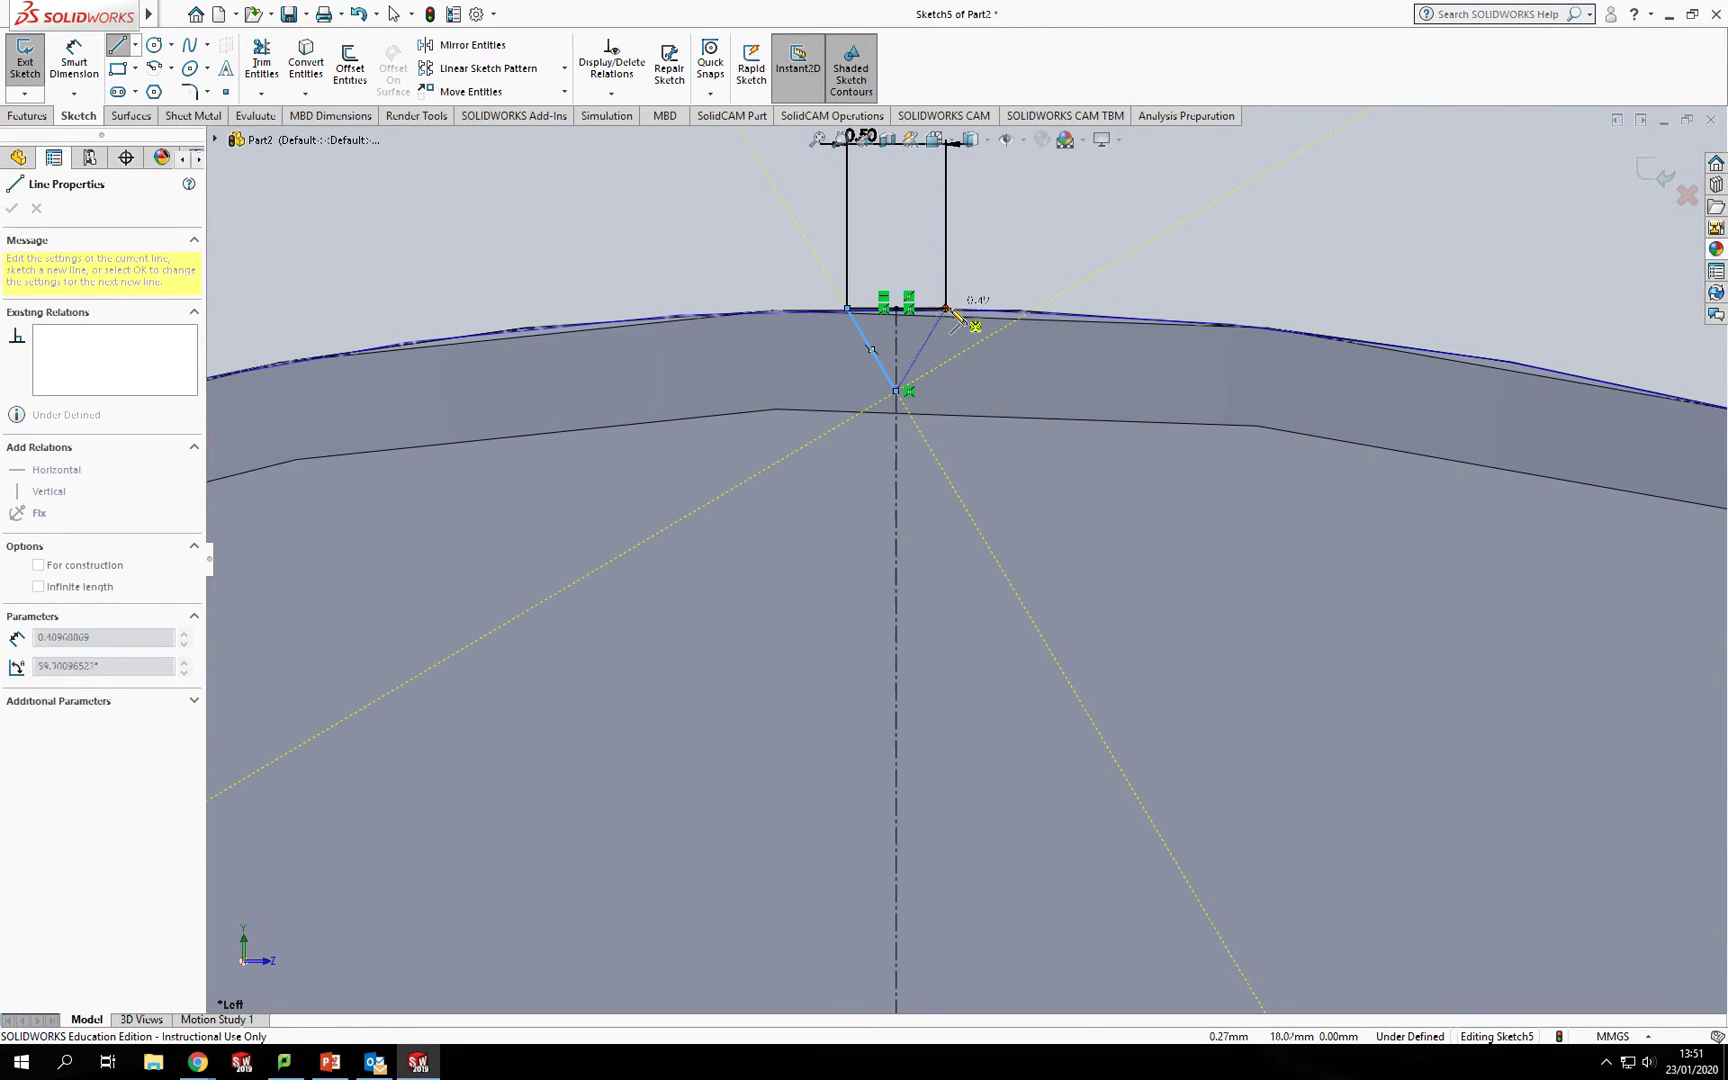
click(947, 309)
key(Escape)
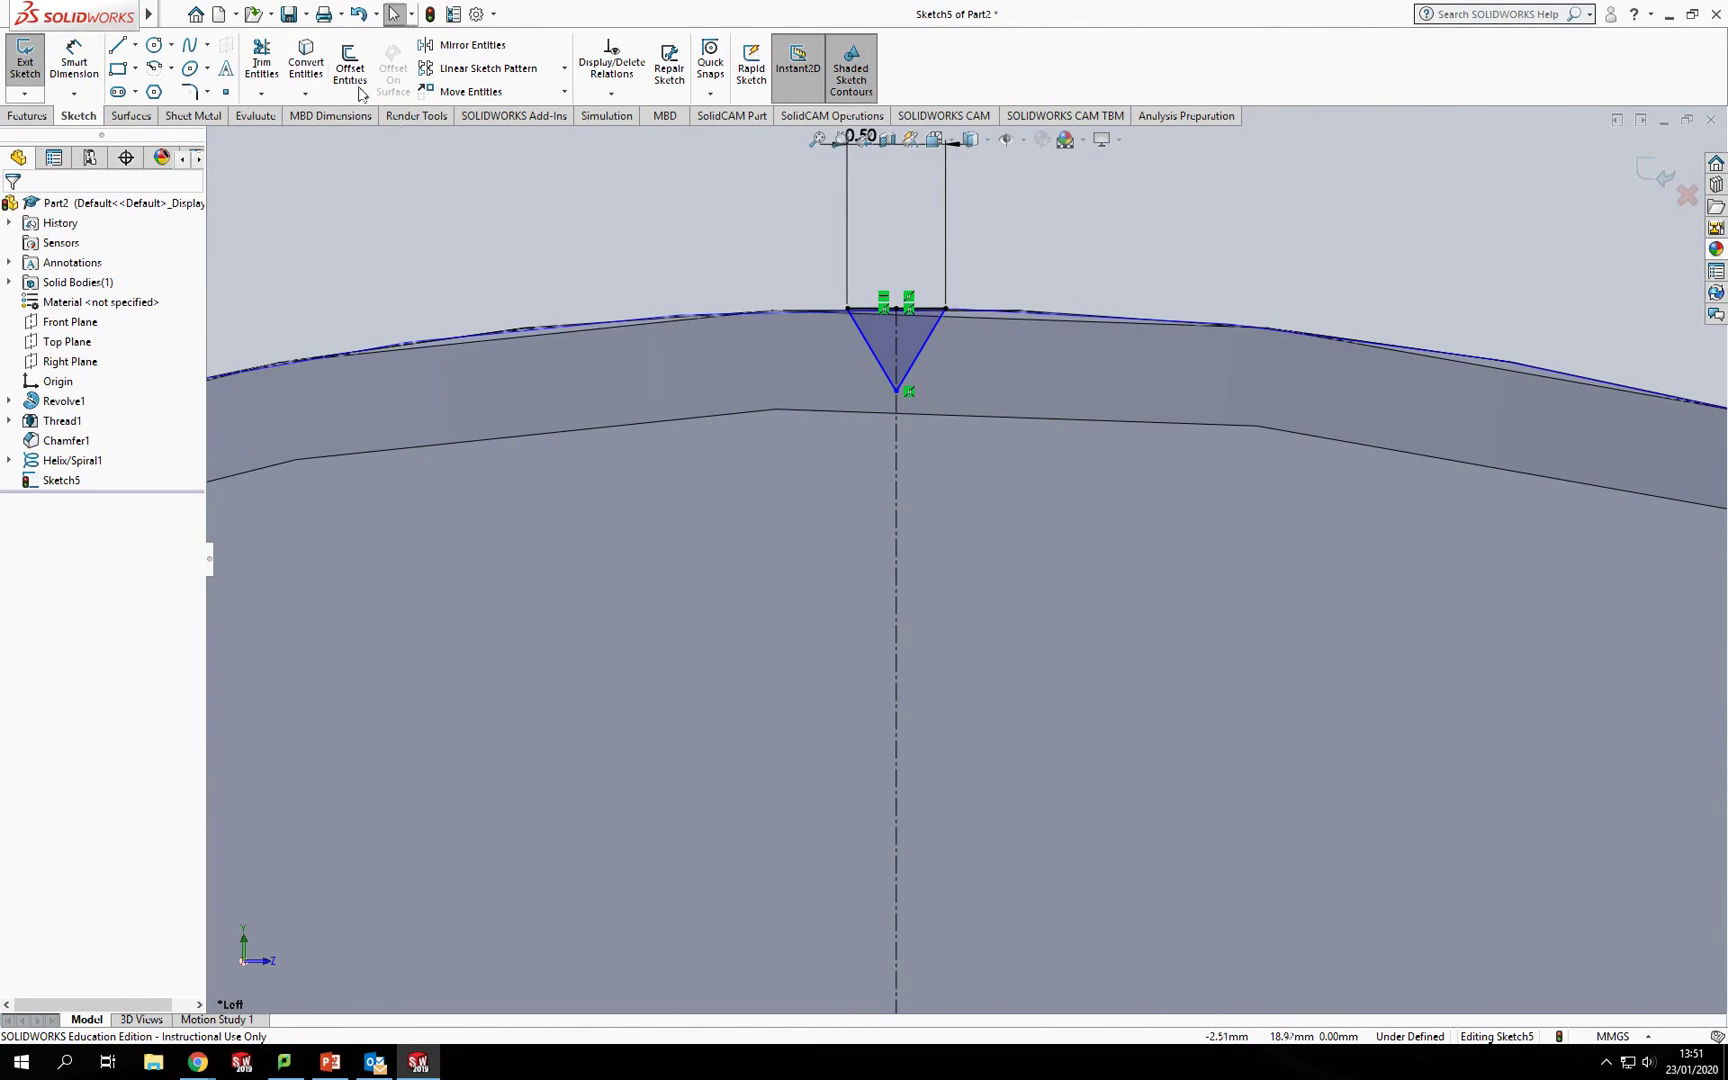
Dimension the triangle's depth to 0.5 mm, then orbit to view the head at an angle
click(74, 62)
click(926, 310)
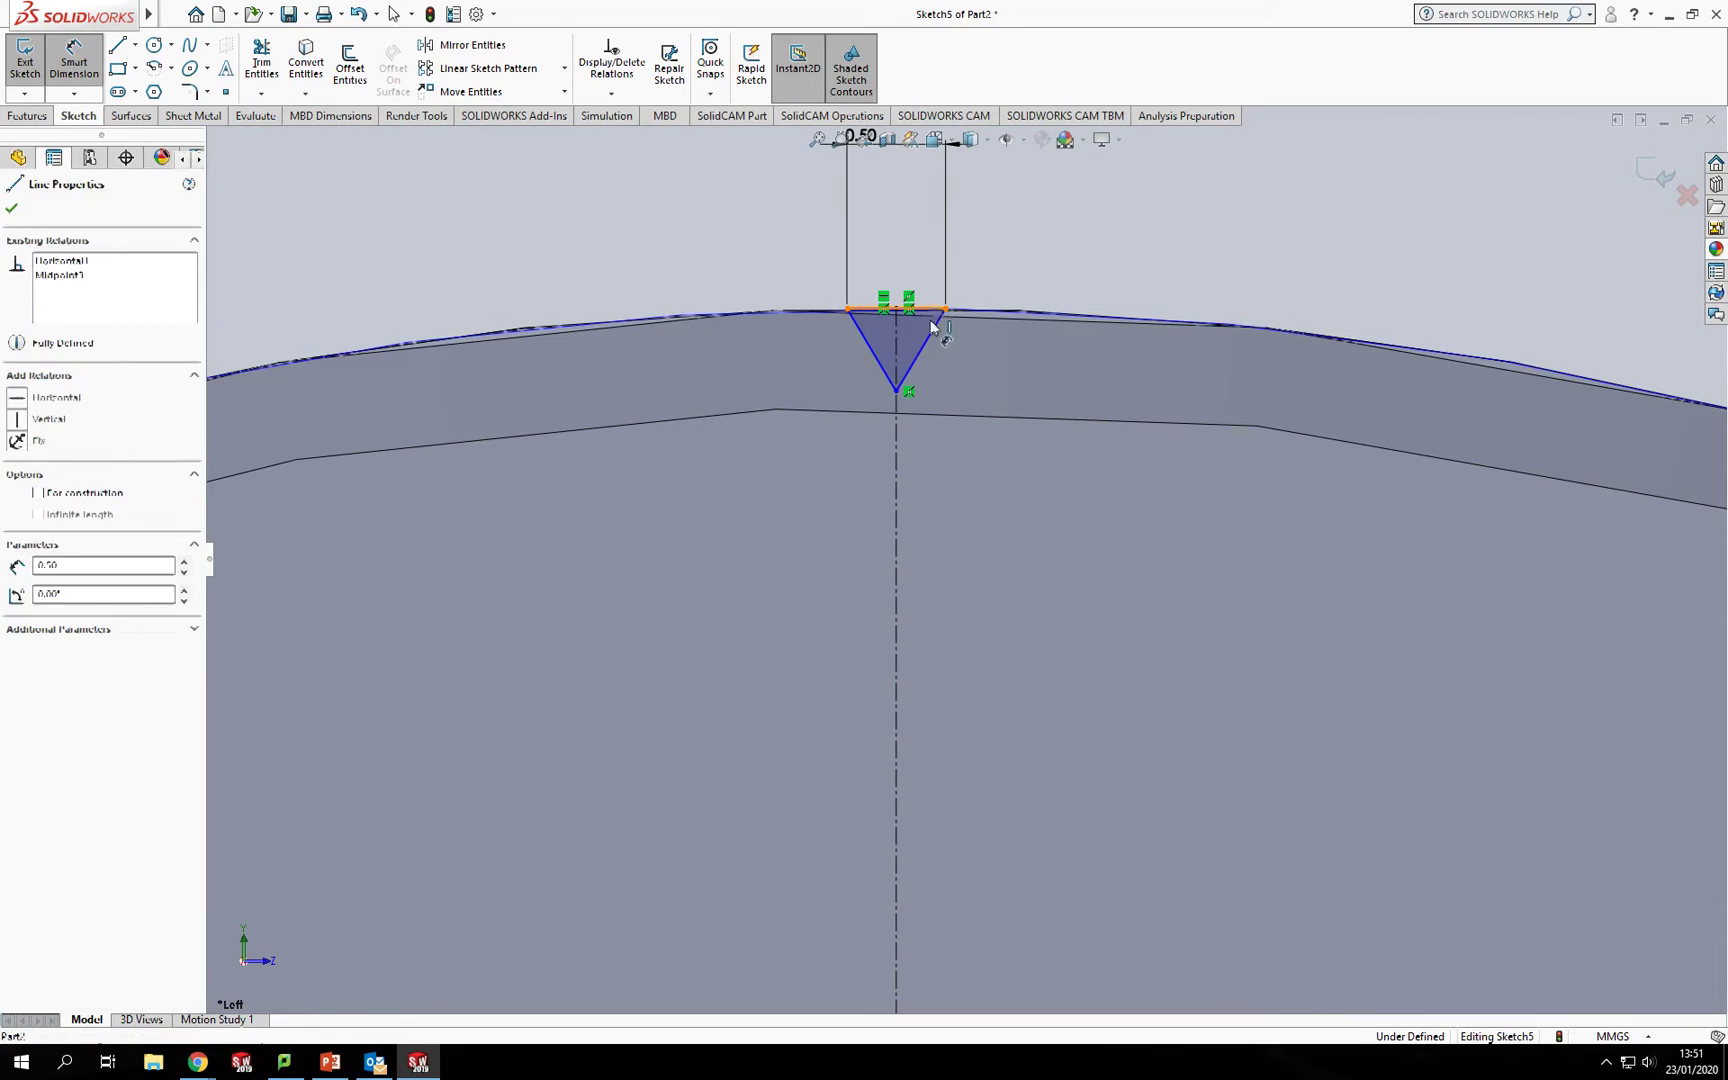
click(896, 390)
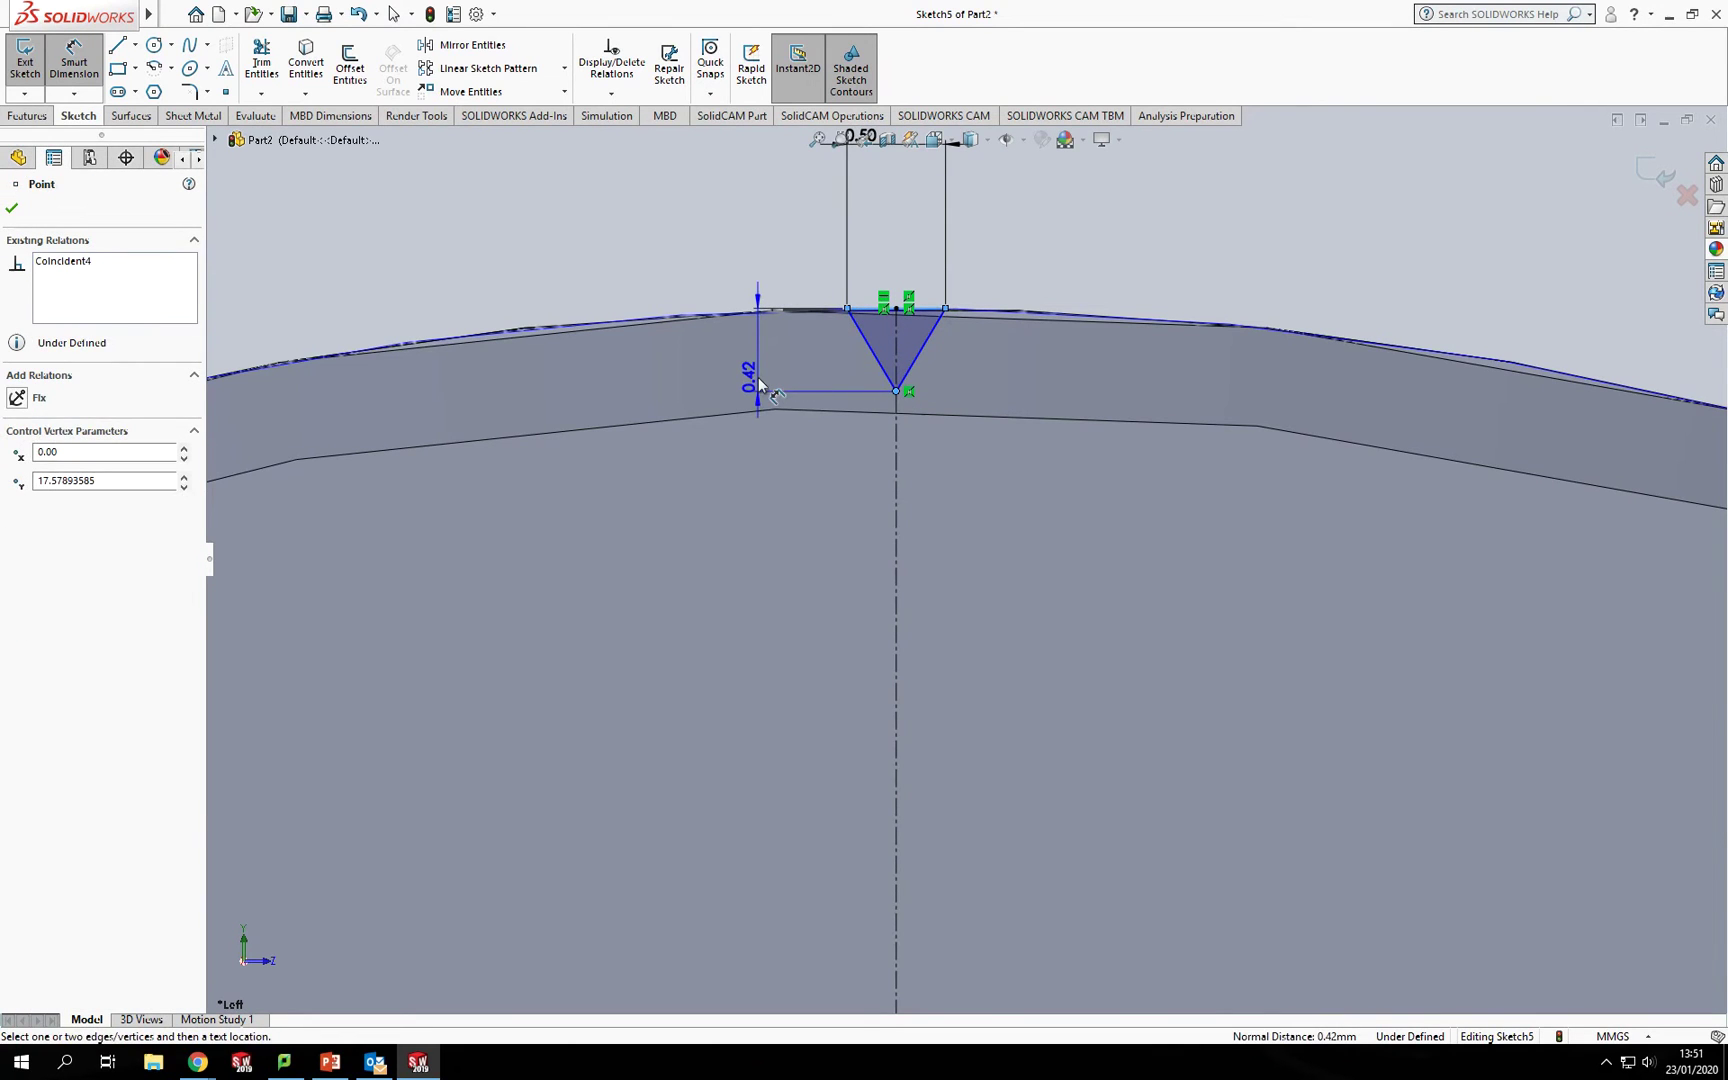
click(758, 379)
text(0.5)
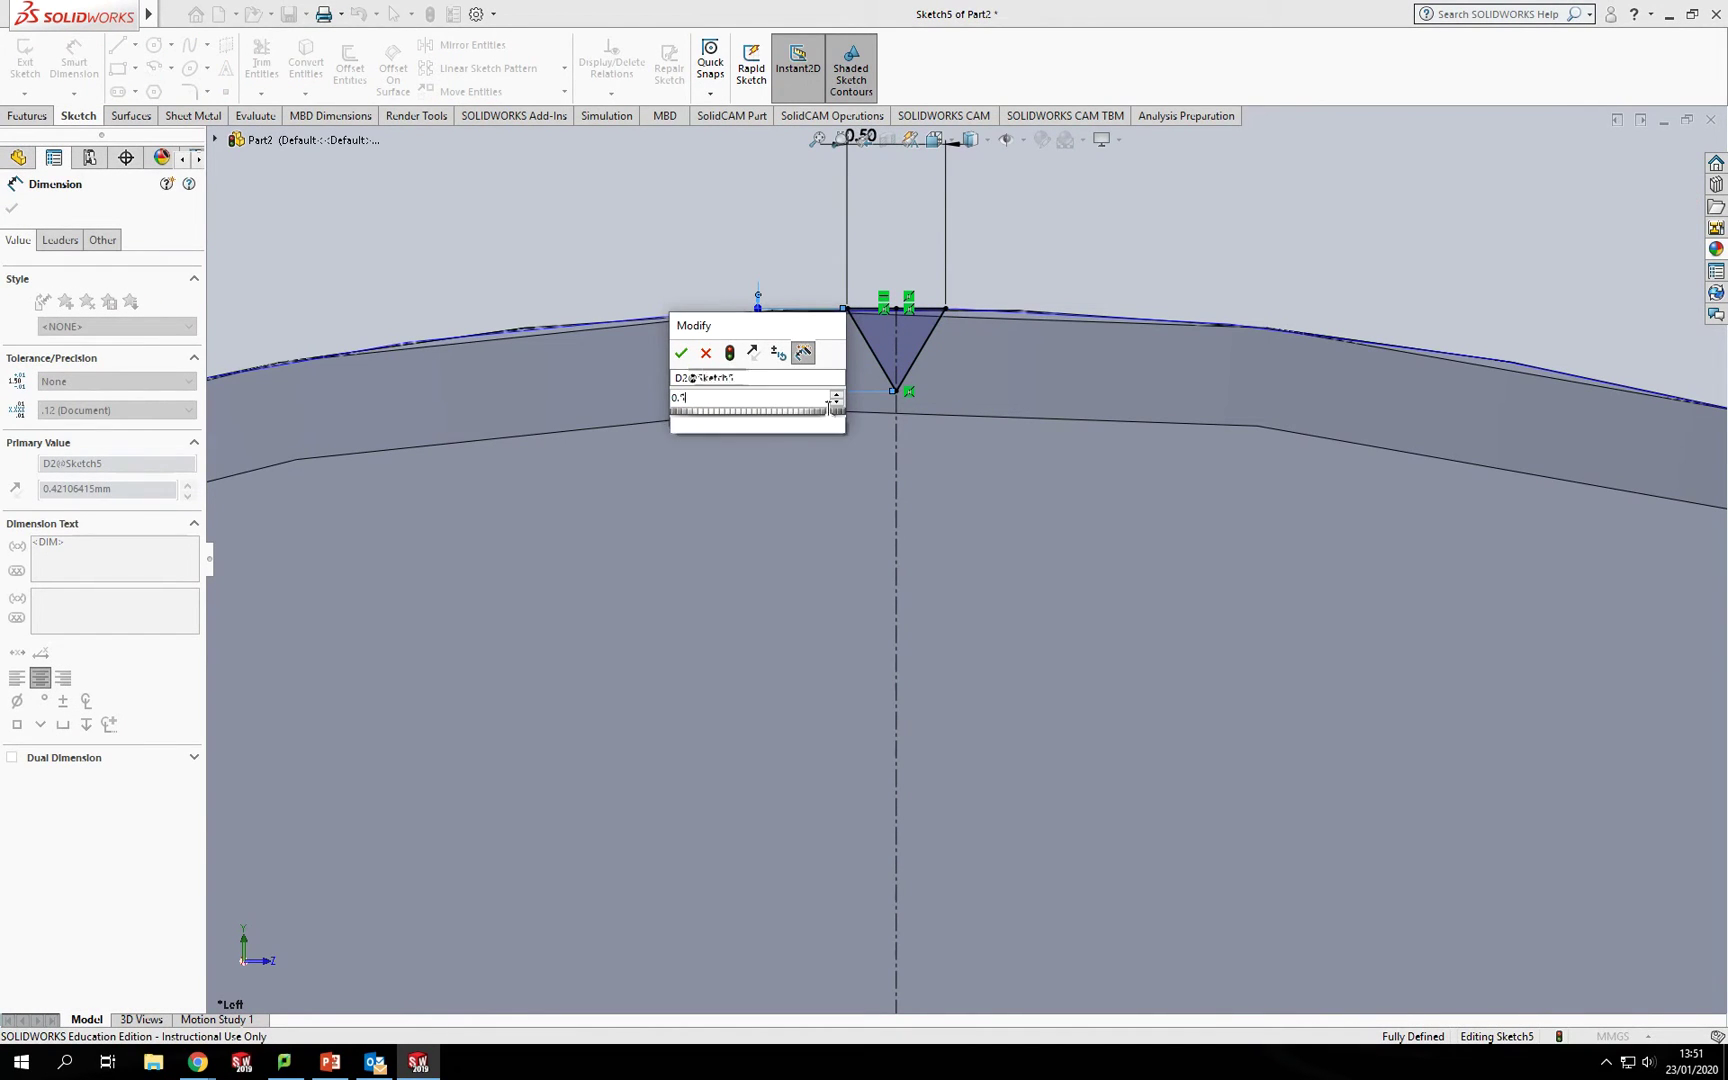
key(Return)
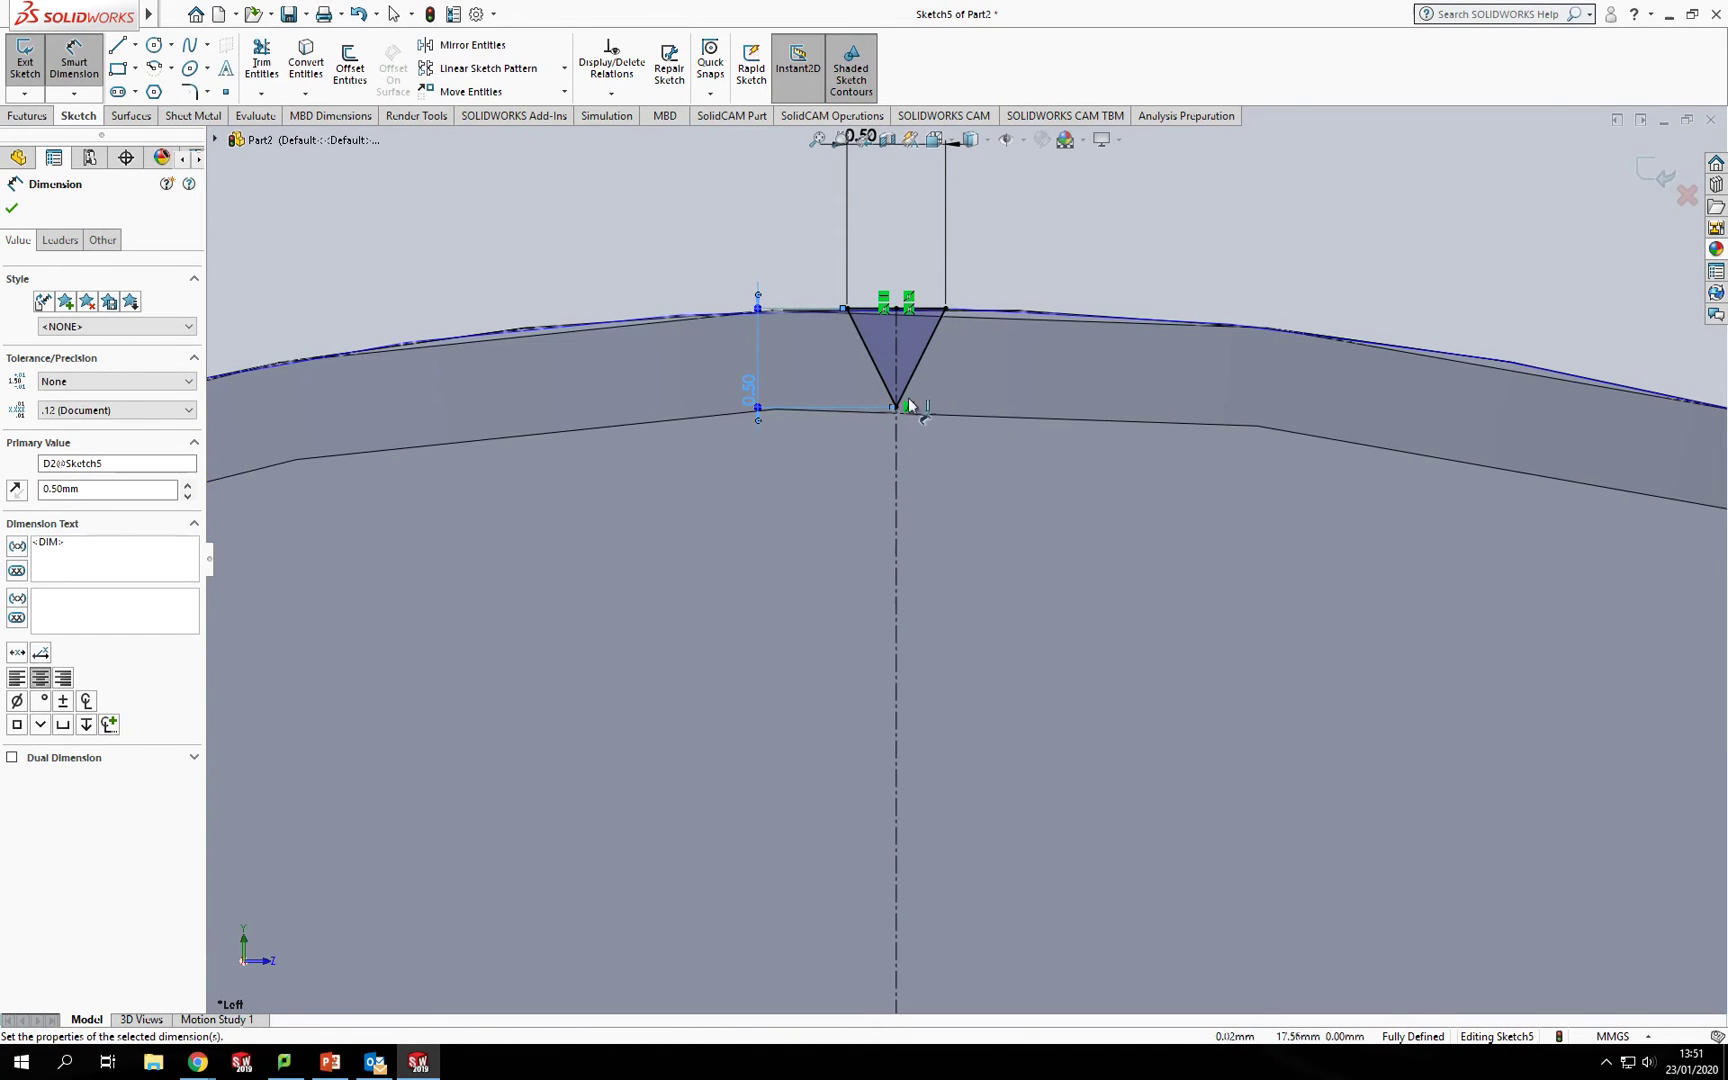
key(Escape)
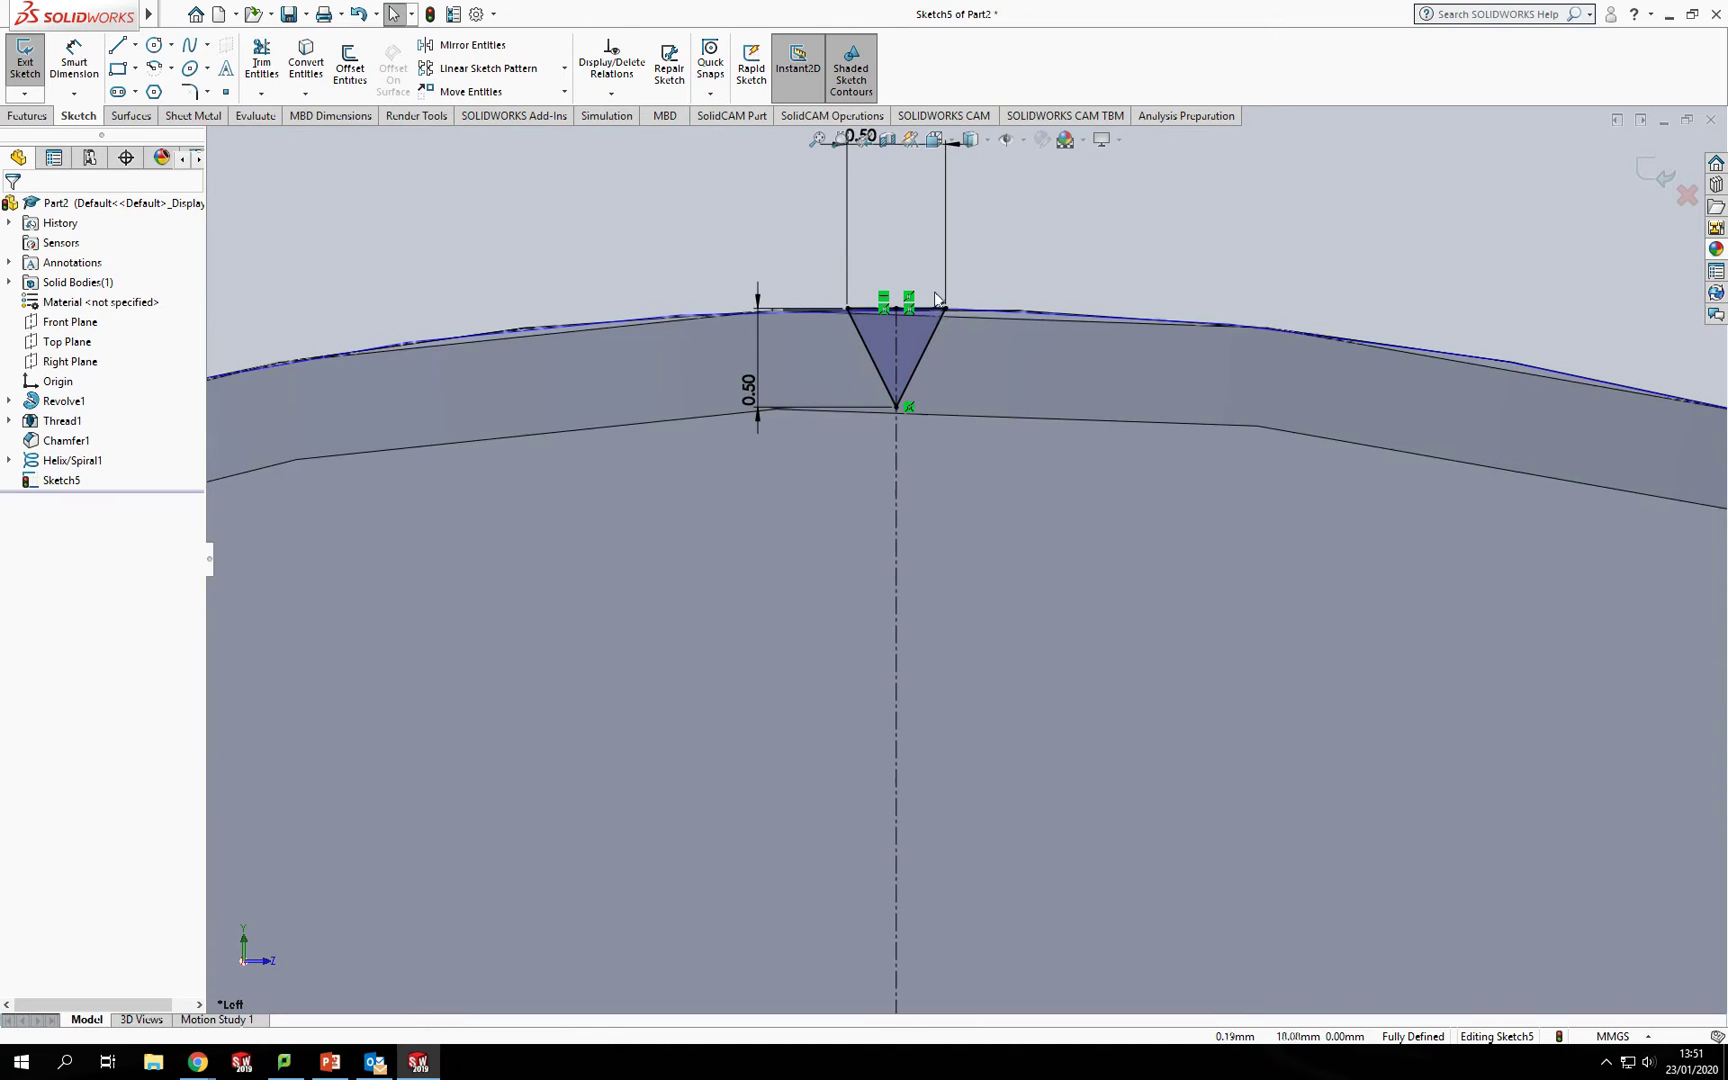
middle_drag(992, 406, 980, 424)
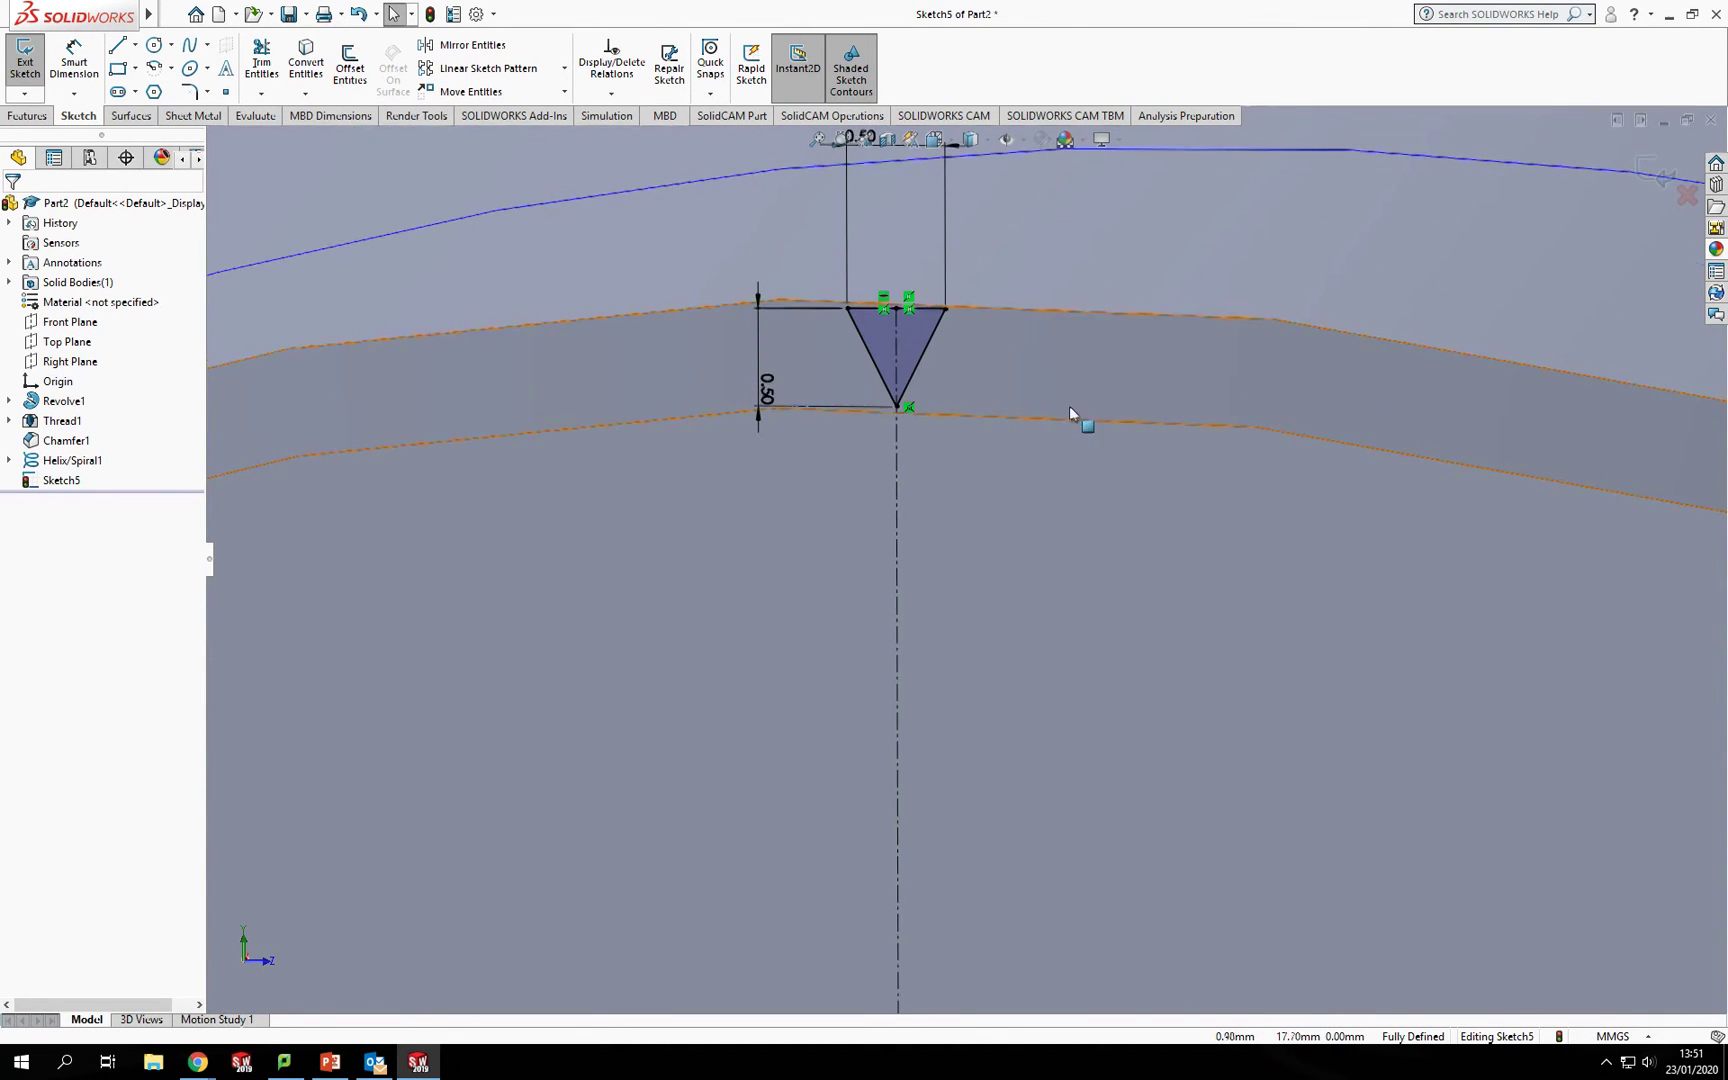
scroll(1100, 440, up, 3)
middle_drag(1207, 508, 1143, 378)
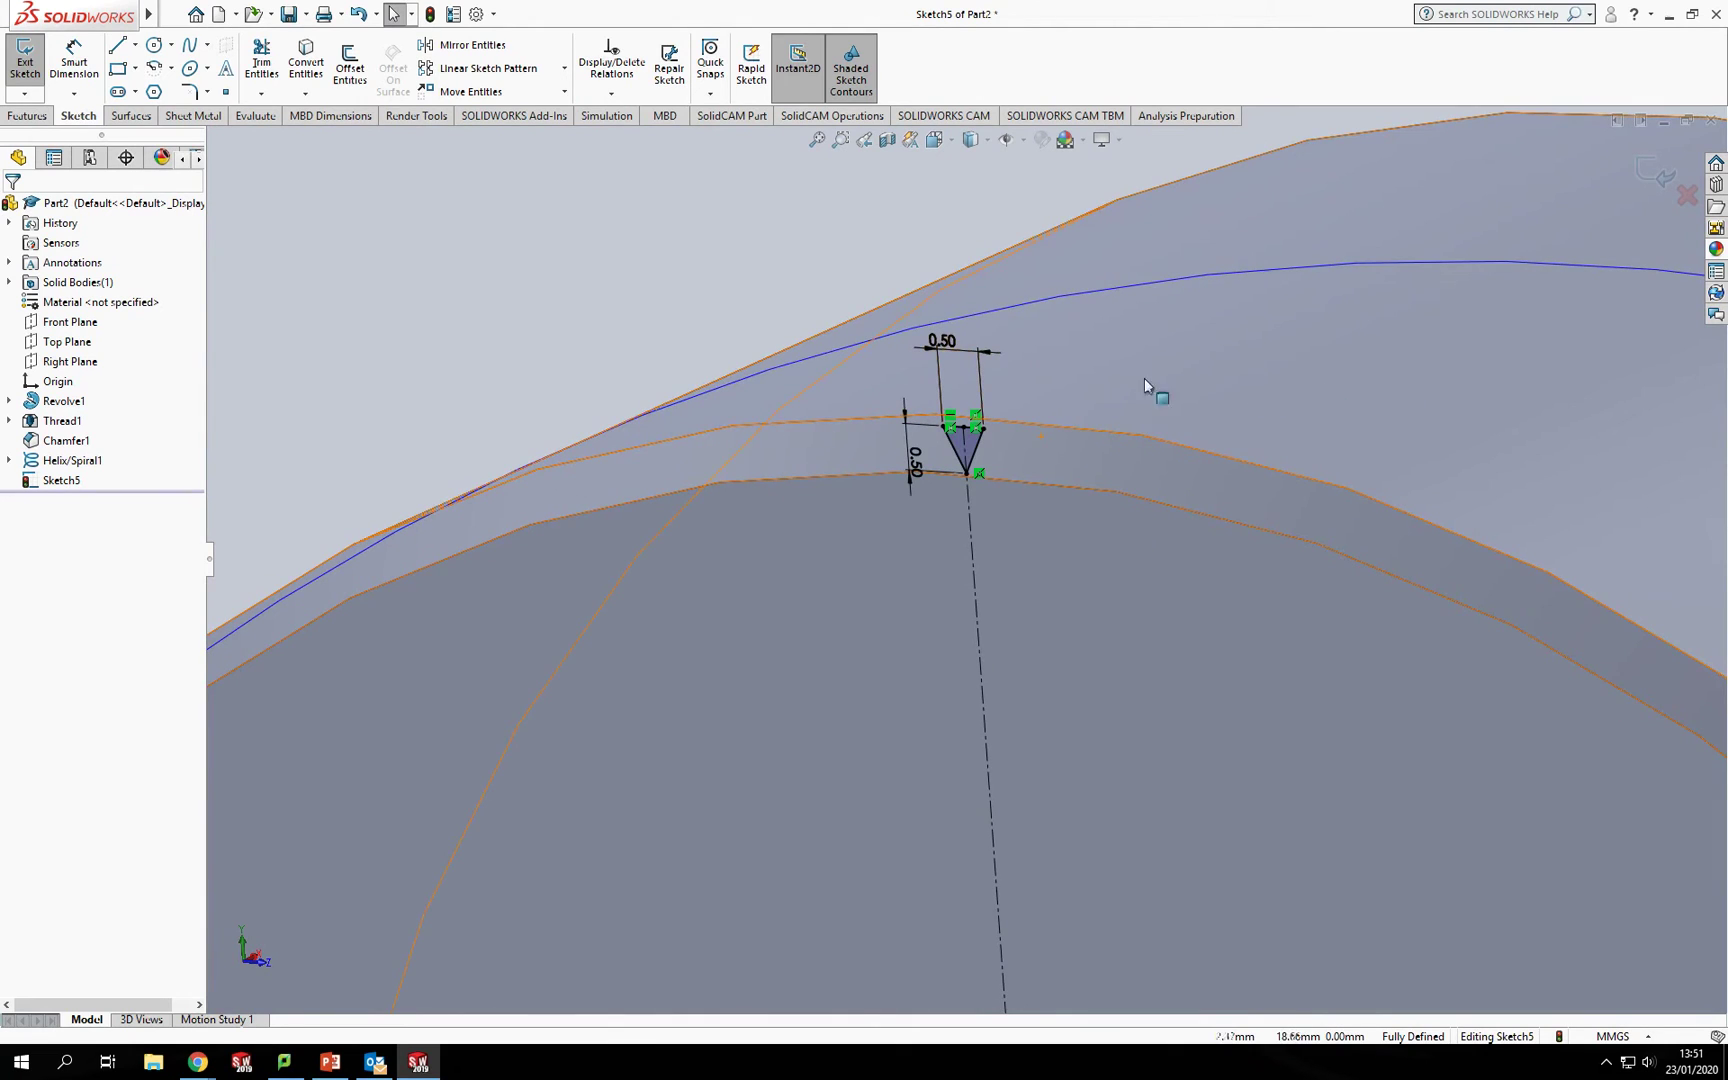
middle_drag(1168, 460, 1142, 510)
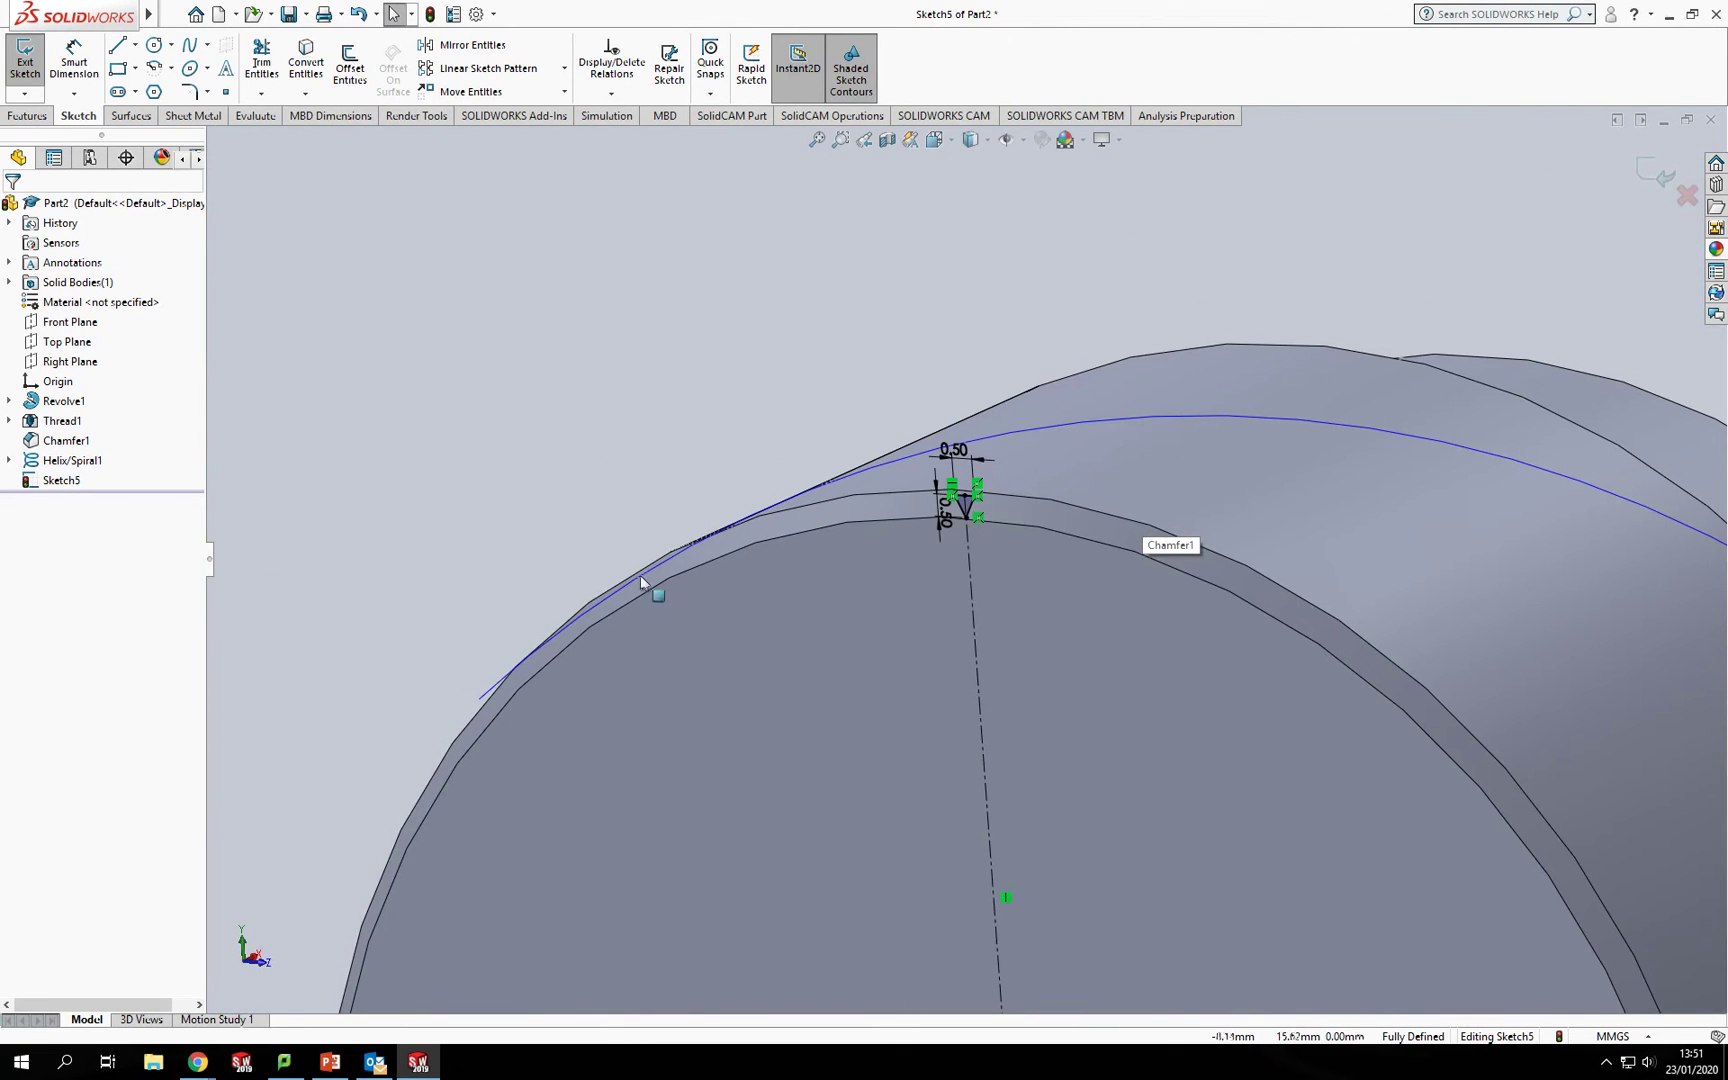
Exit Sketch5 and set up a Swept Cut with the triangle profile along Helix/Spiral1
click(1658, 180)
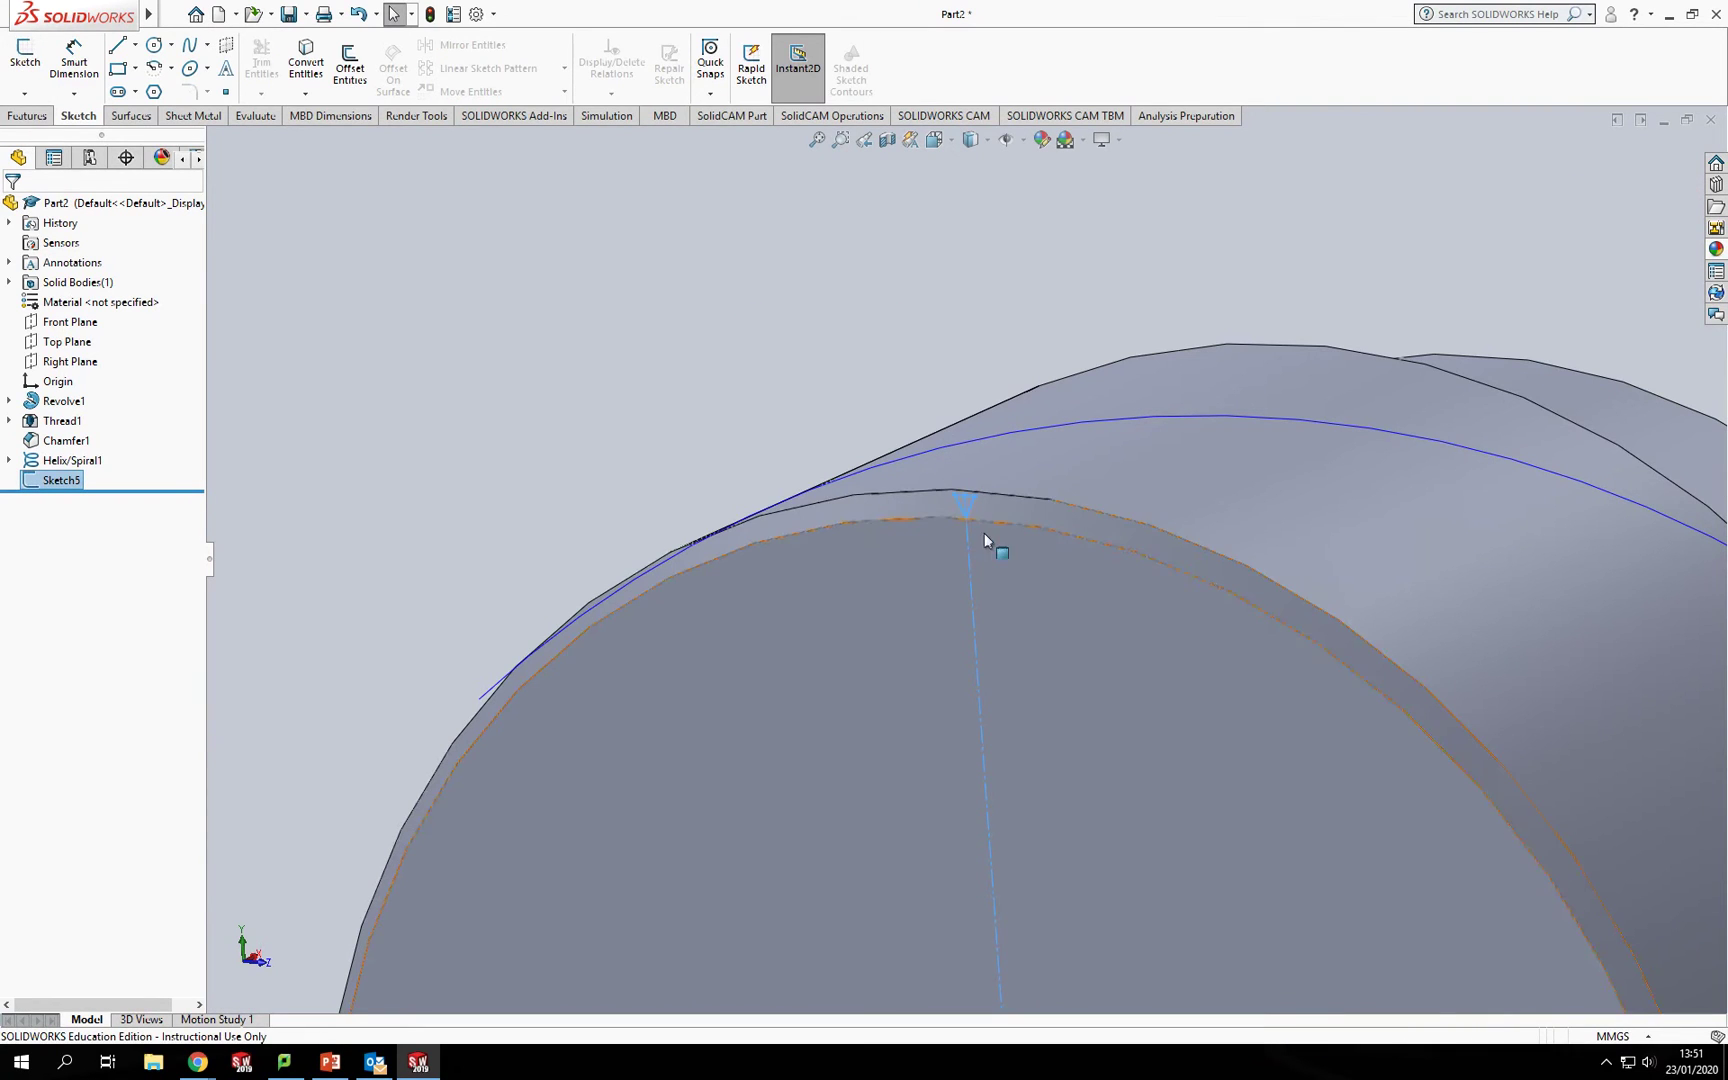
click(28, 116)
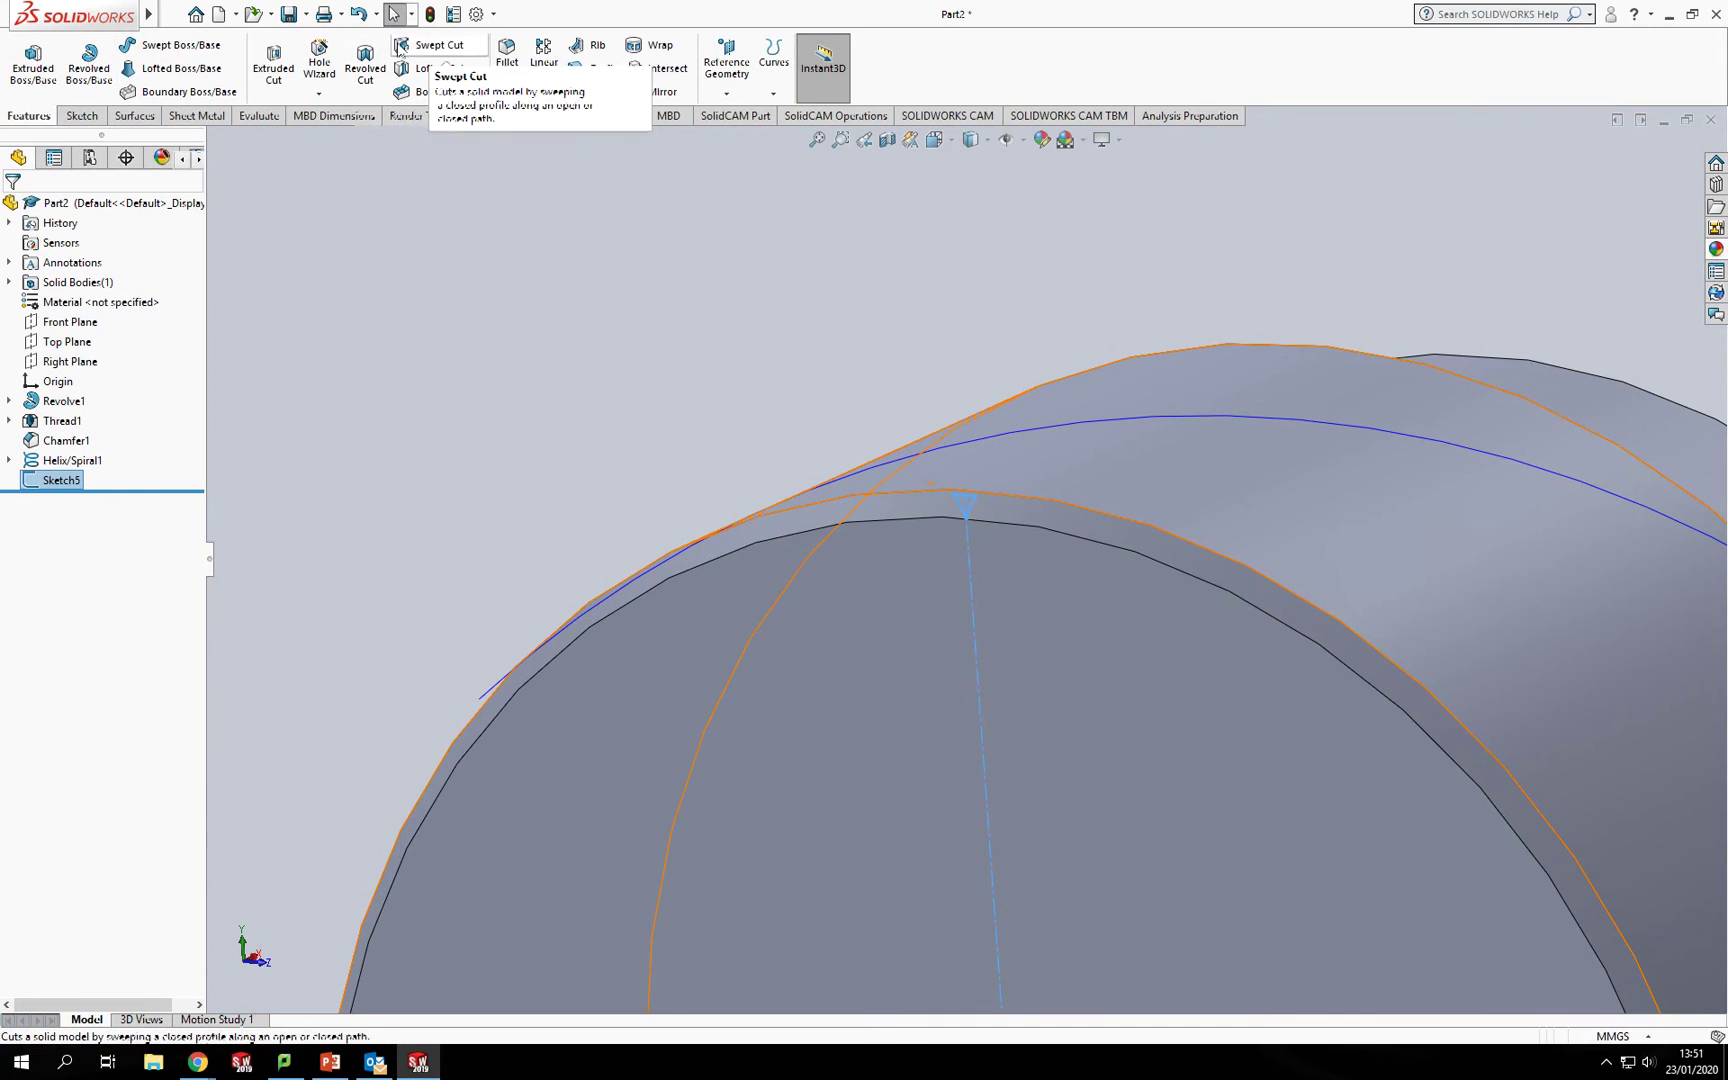
click(430, 46)
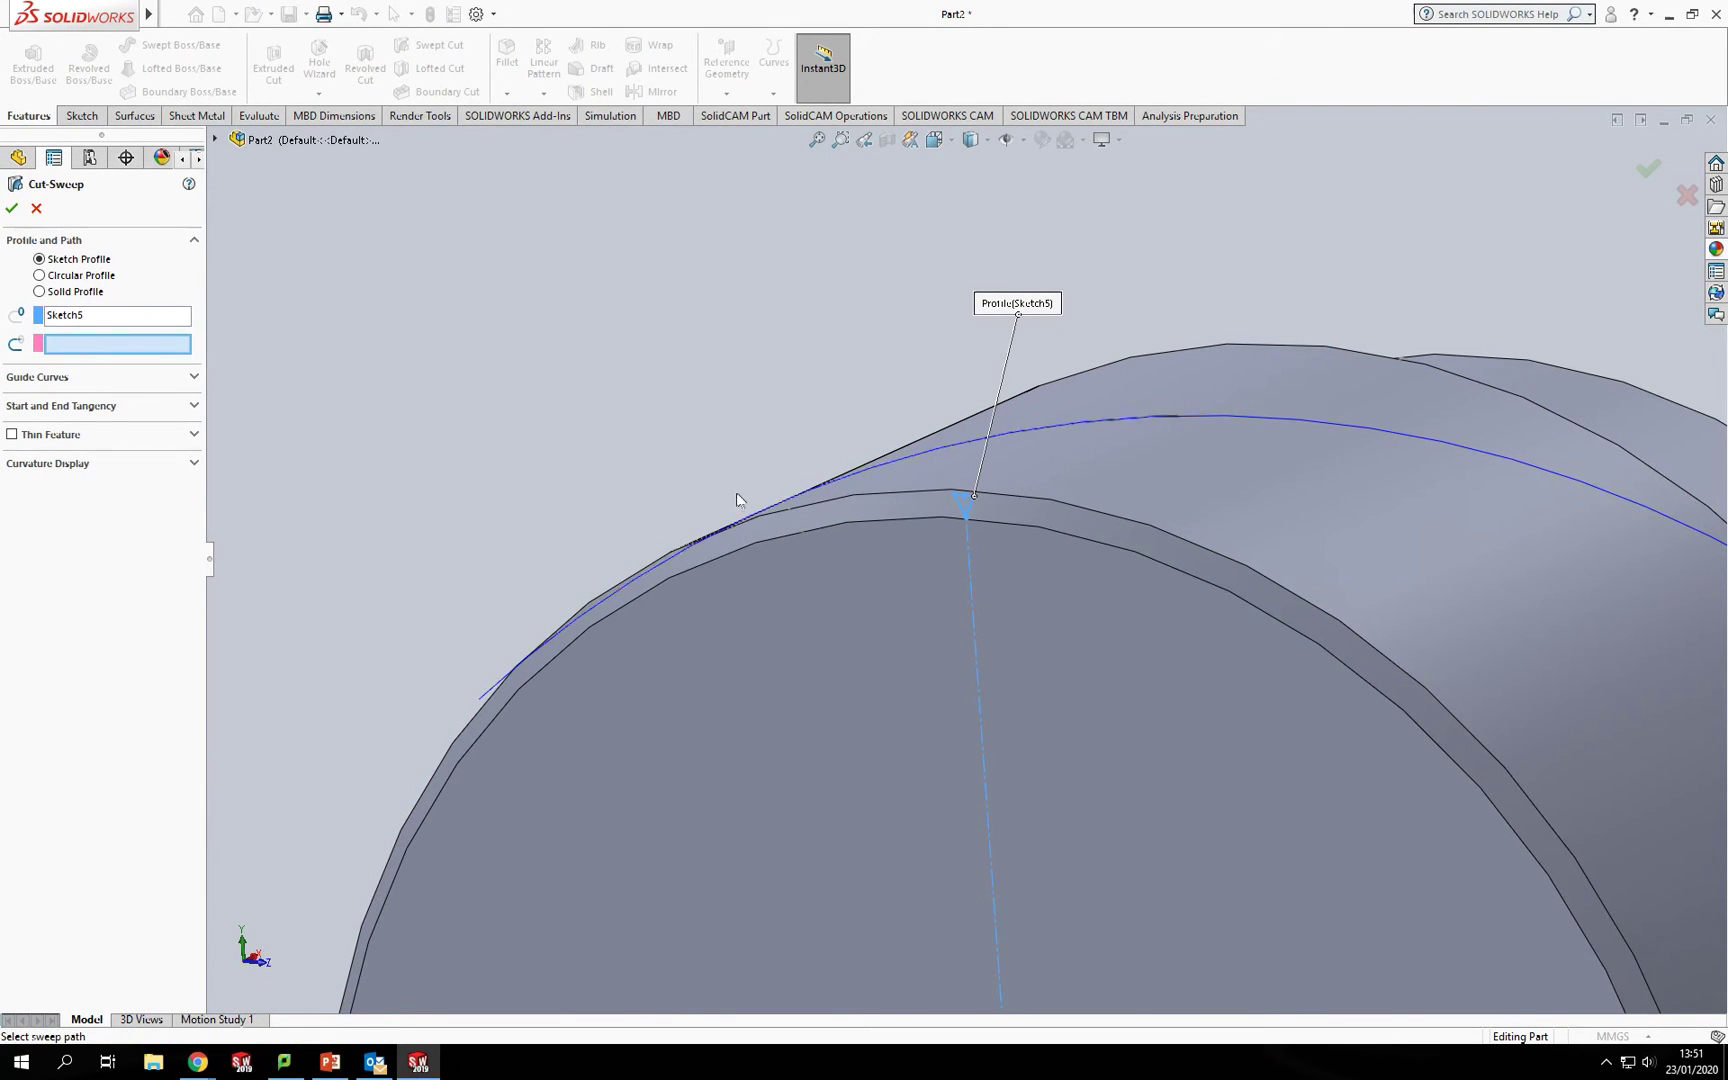
click(1084, 423)
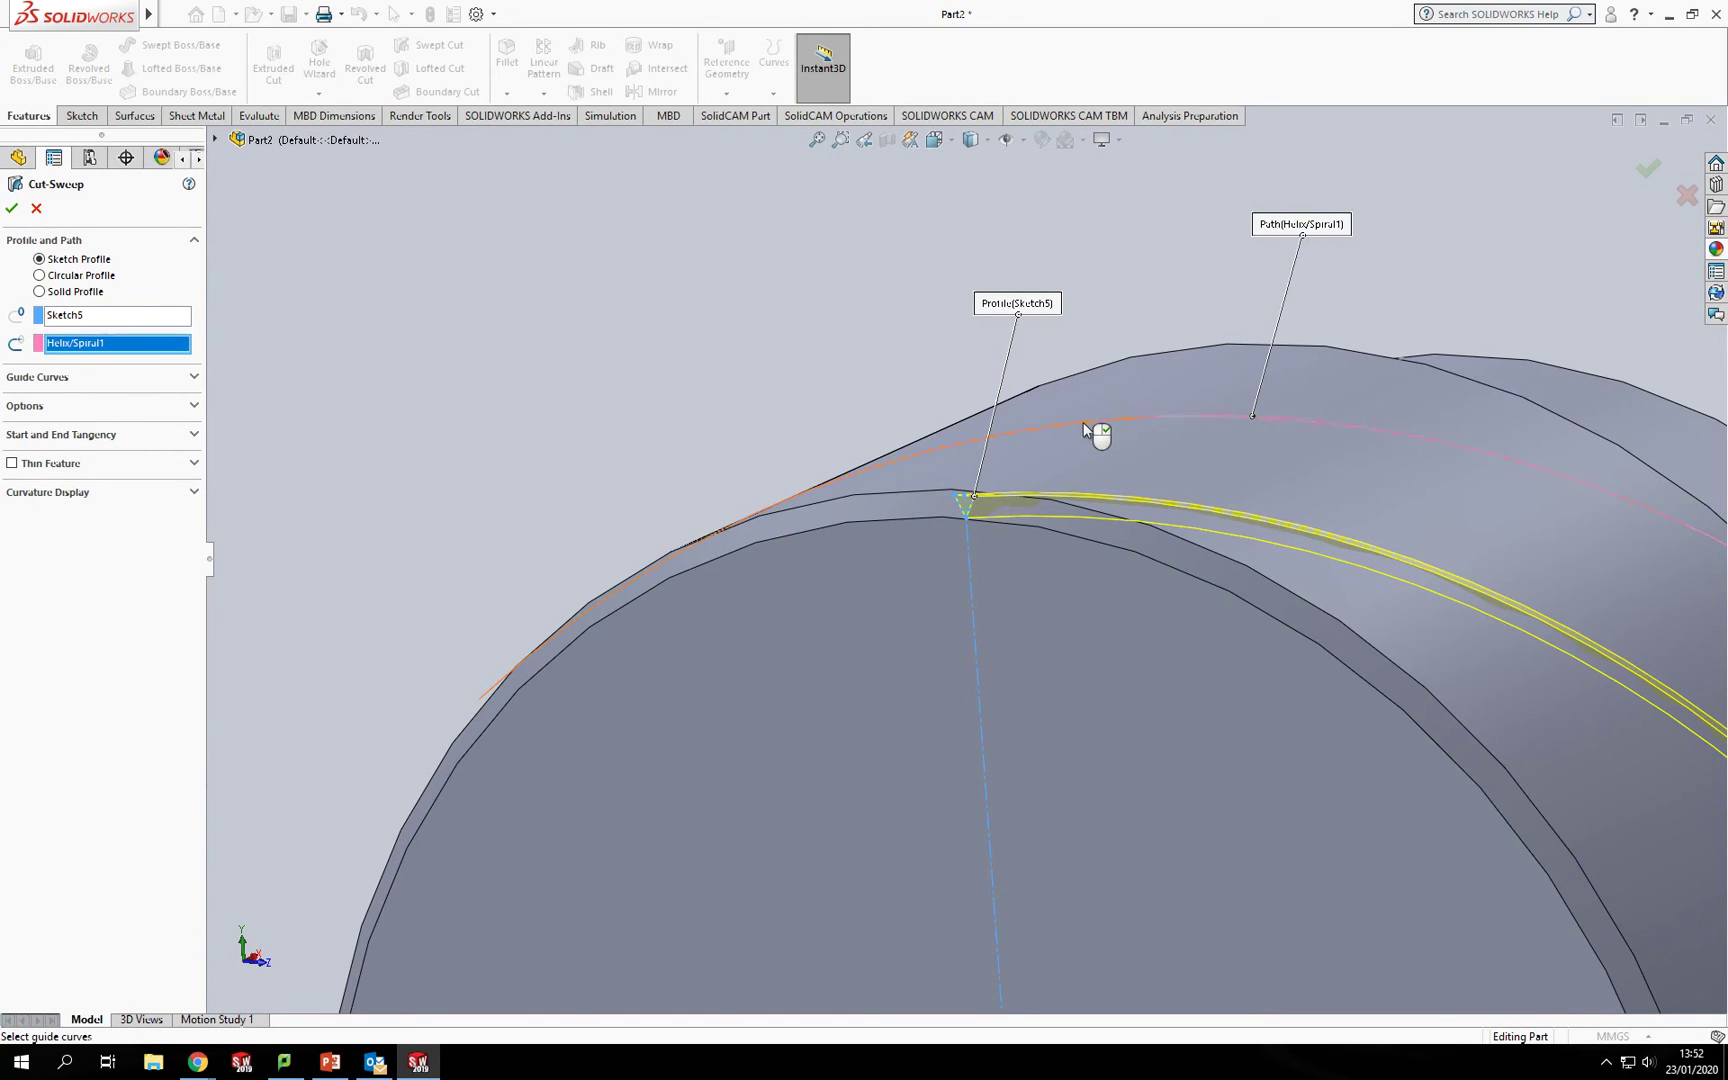
scroll(1280, 635, up, 5)
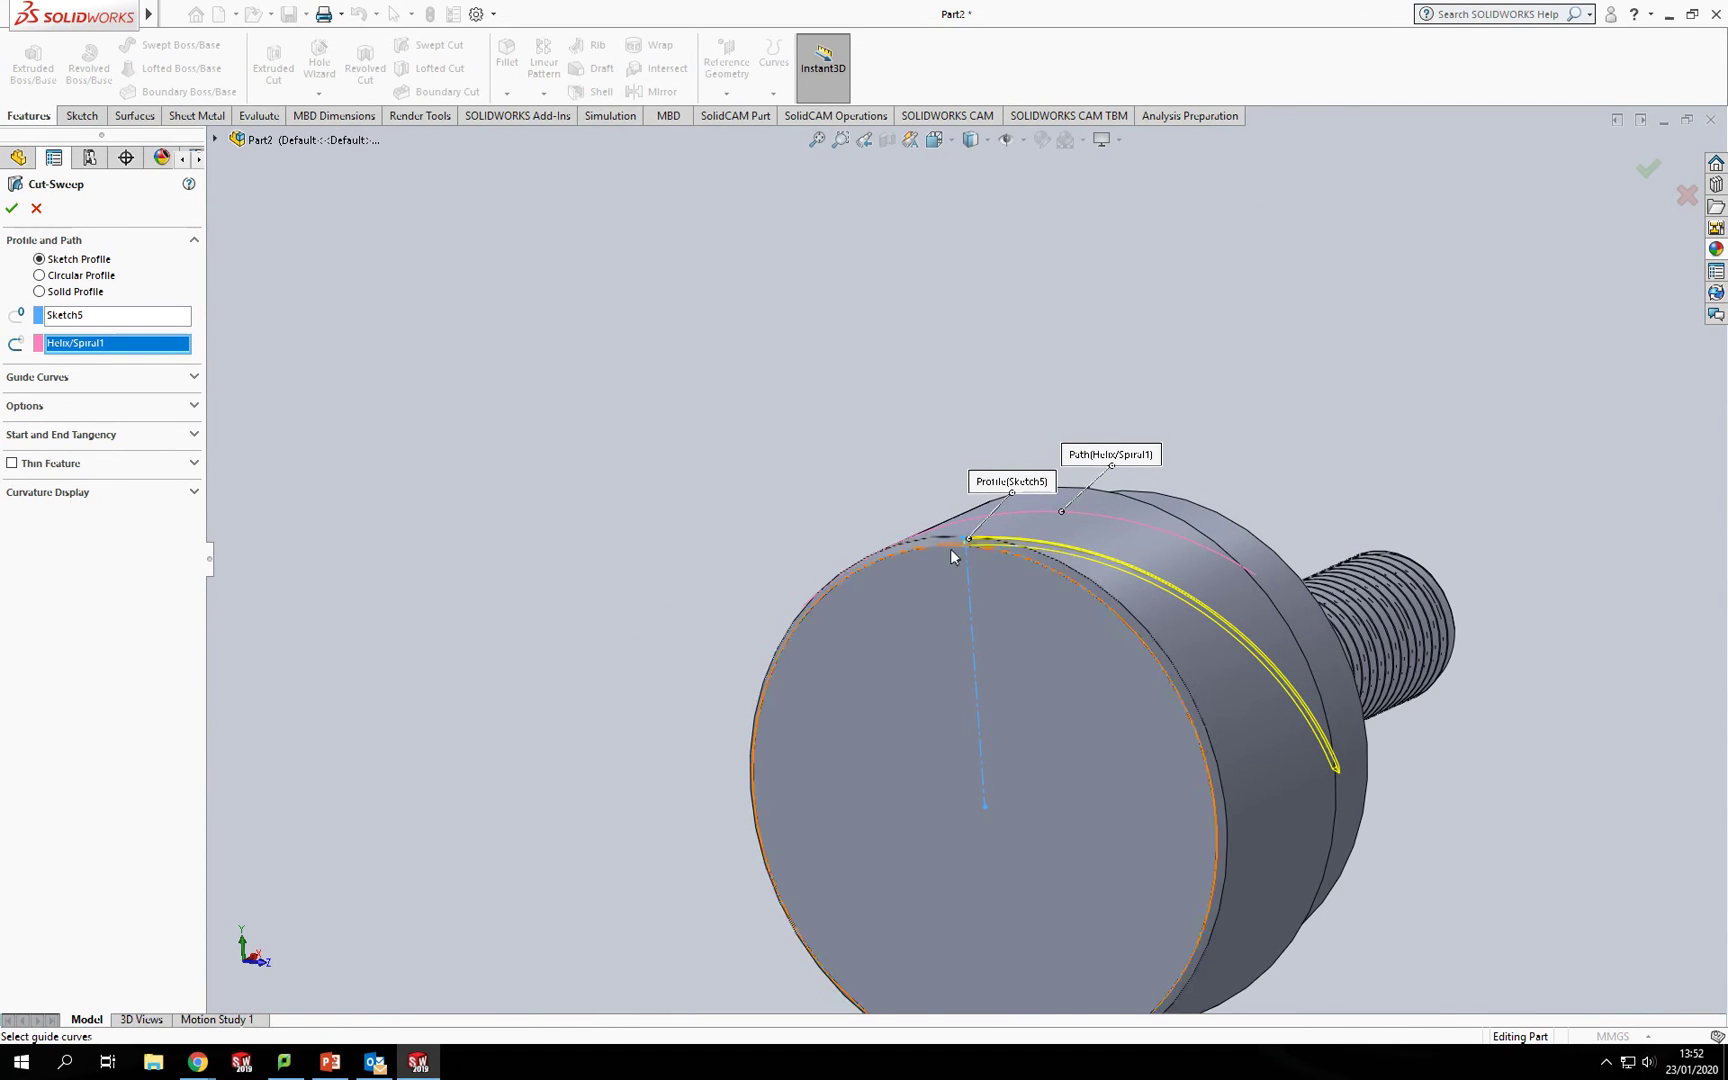
Accept the swept cut as Cut-Sweep1 and orbit to inspect the V-groove around the head
click(12, 208)
scroll(986, 570, down, 2)
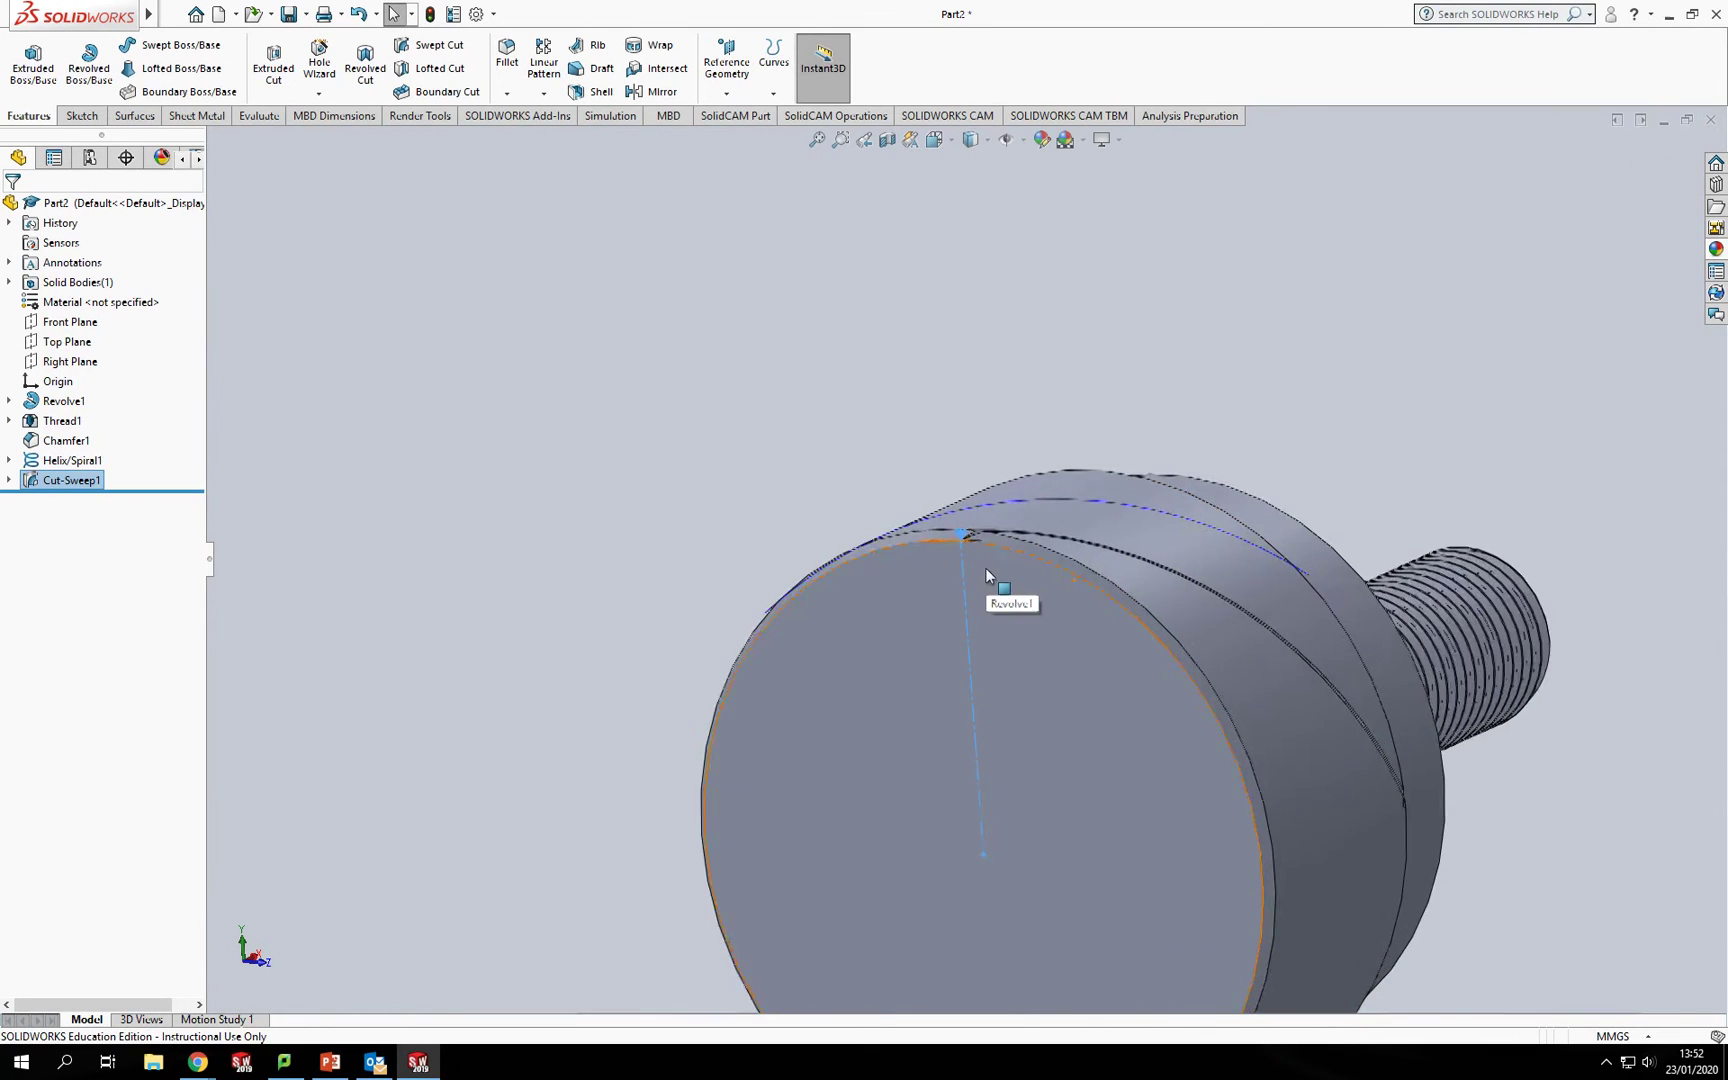
scroll(1040, 506, down, 3)
middle_drag(1040, 506, 1169, 771)
scroll(1093, 730, up, 2)
scroll(1169, 771, down, 2)
scroll(1107, 702, up, 5)
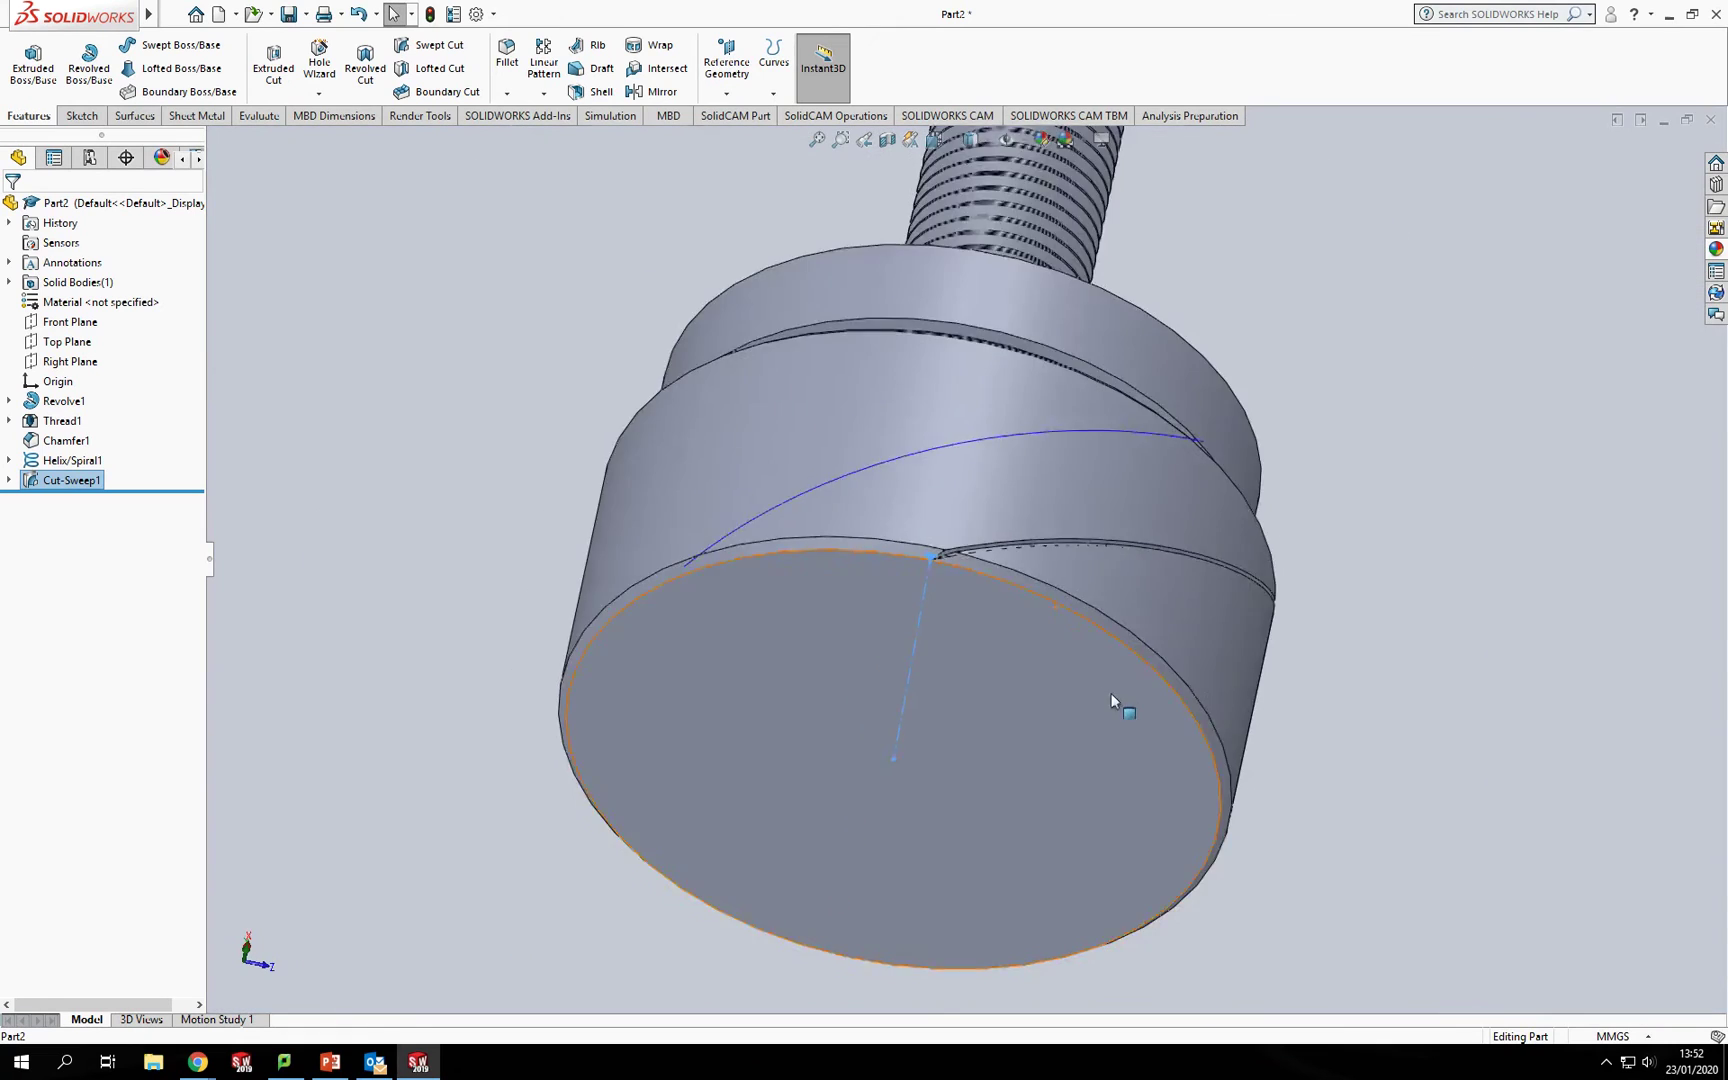
scroll(1111, 693, up, 3)
middle_drag(1130, 648, 1084, 521)
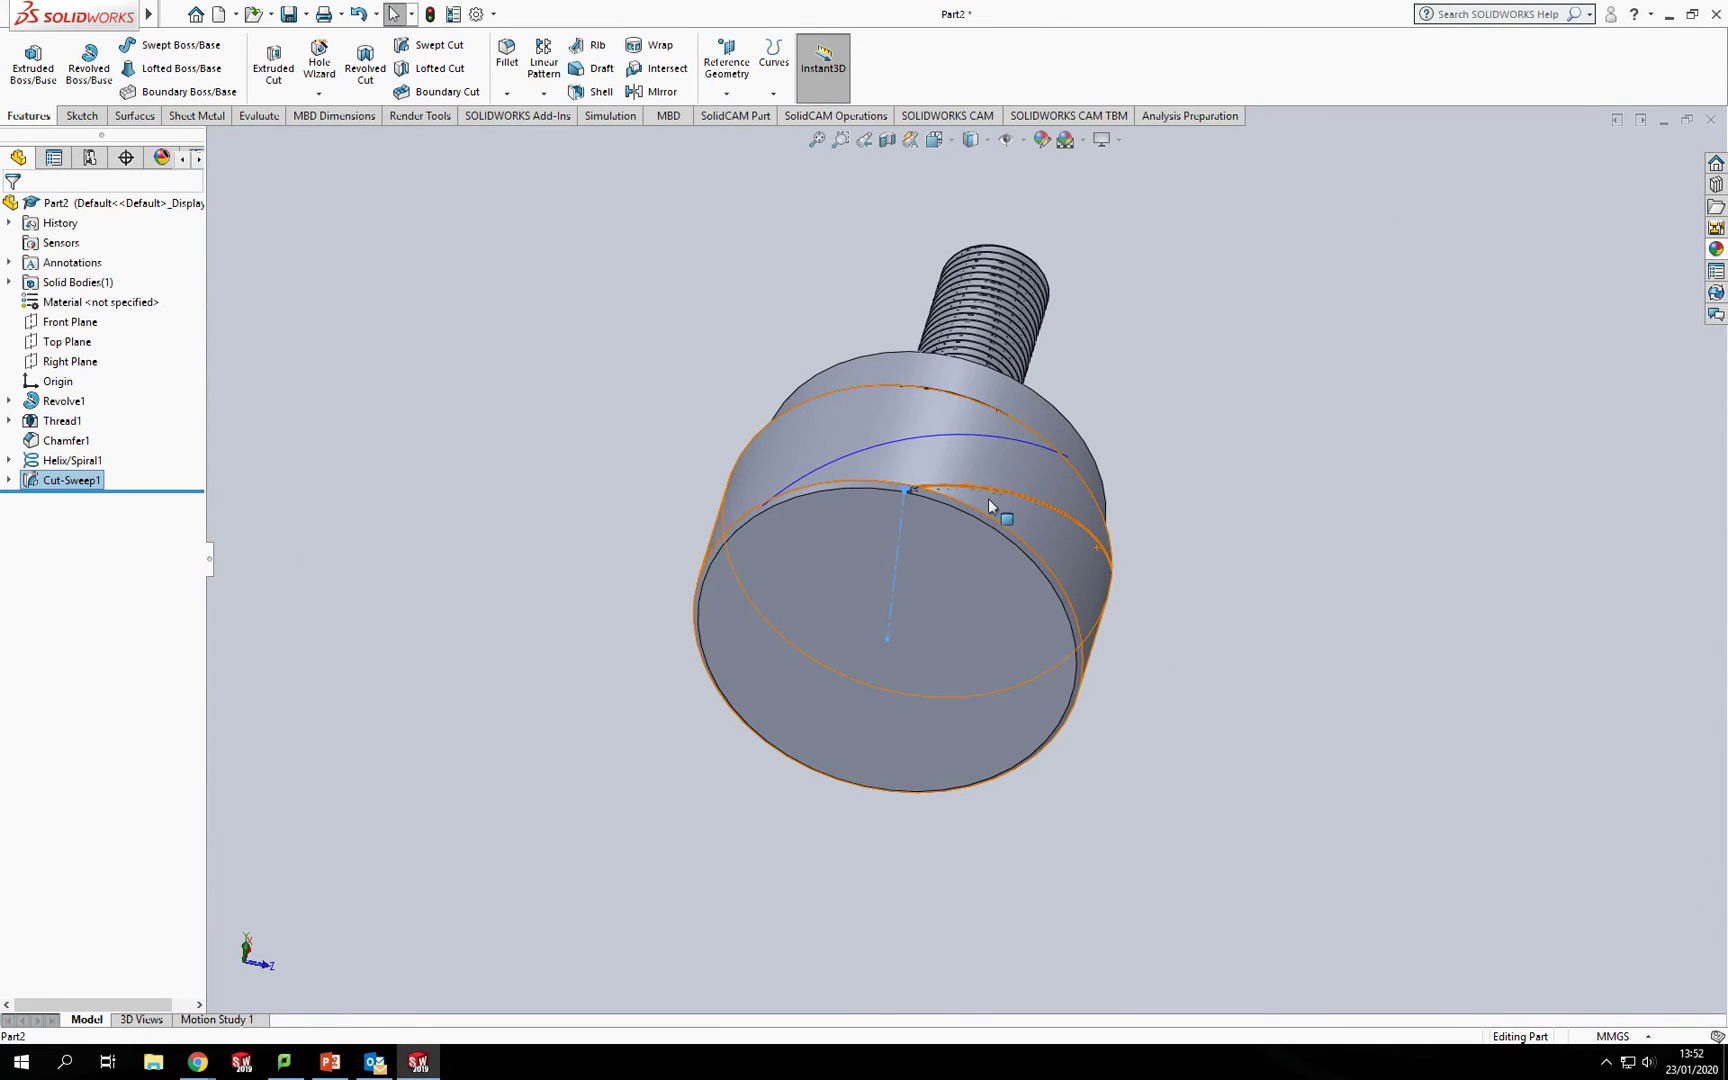
scroll(988, 498, down, 2)
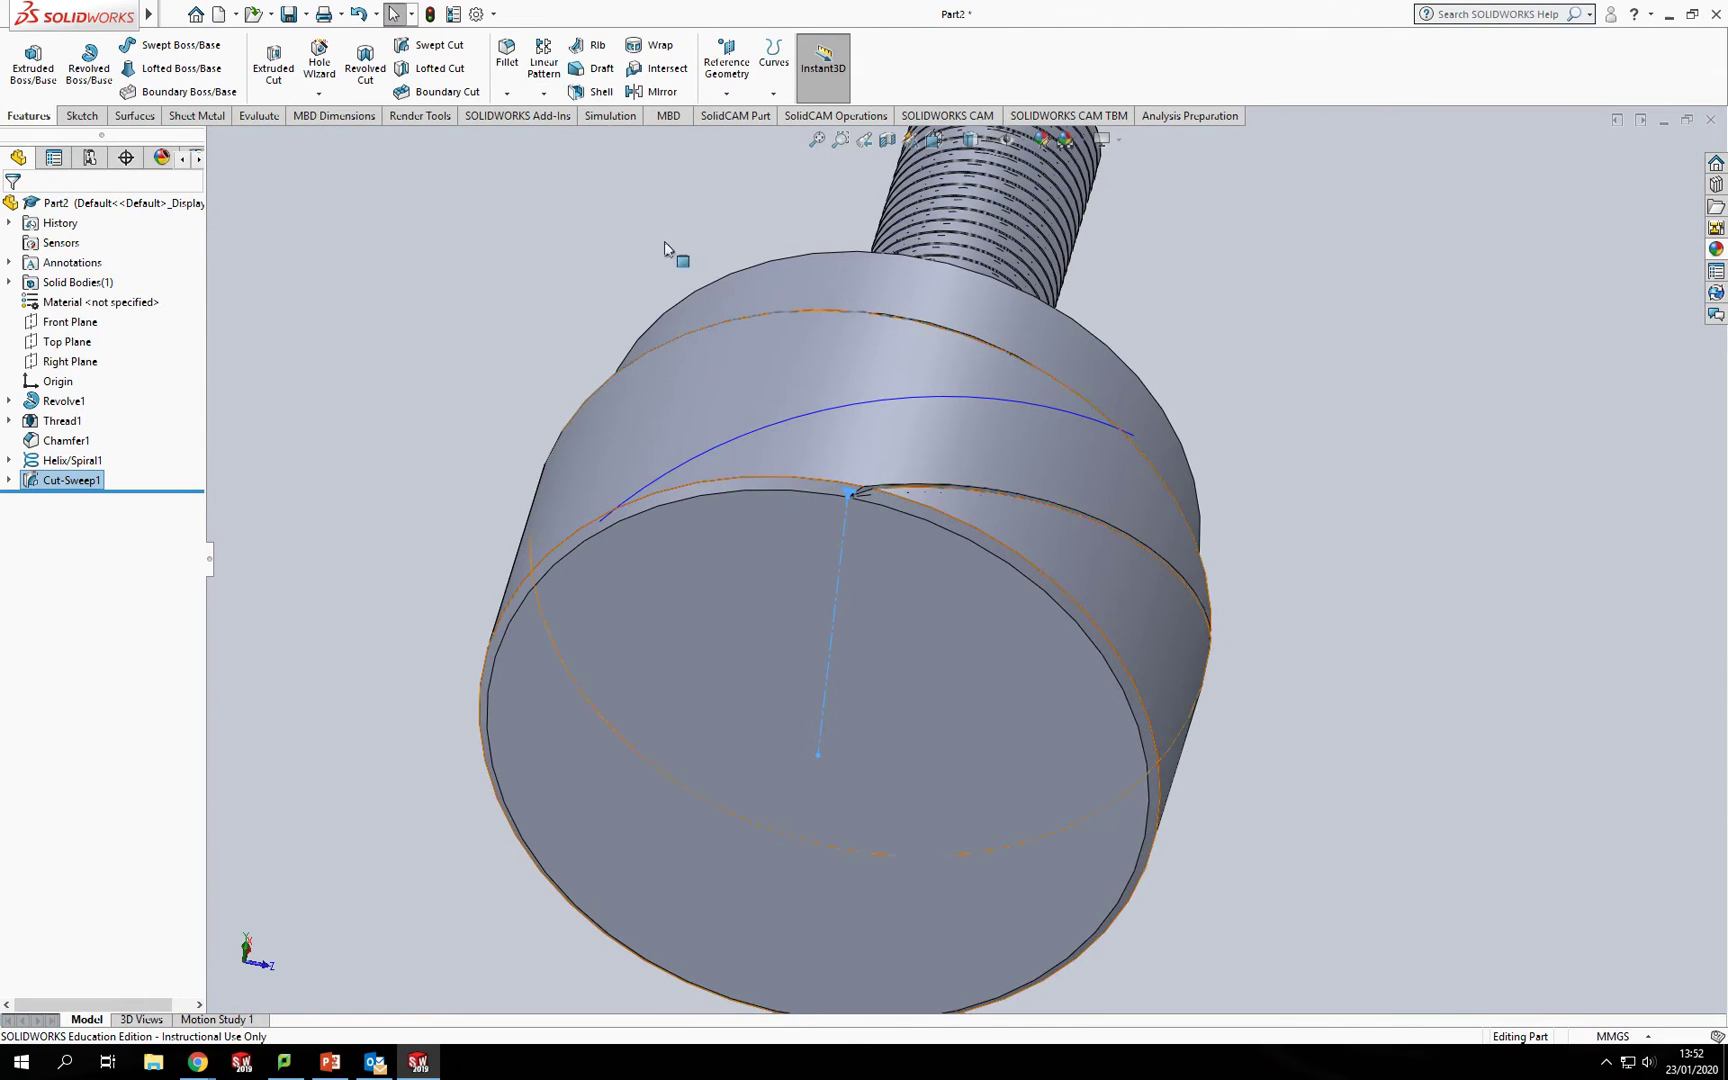
Circular-pattern Cut-Sweep1 about the head's circular edge: 50 equally spaced instances over 360°
click(544, 93)
click(562, 138)
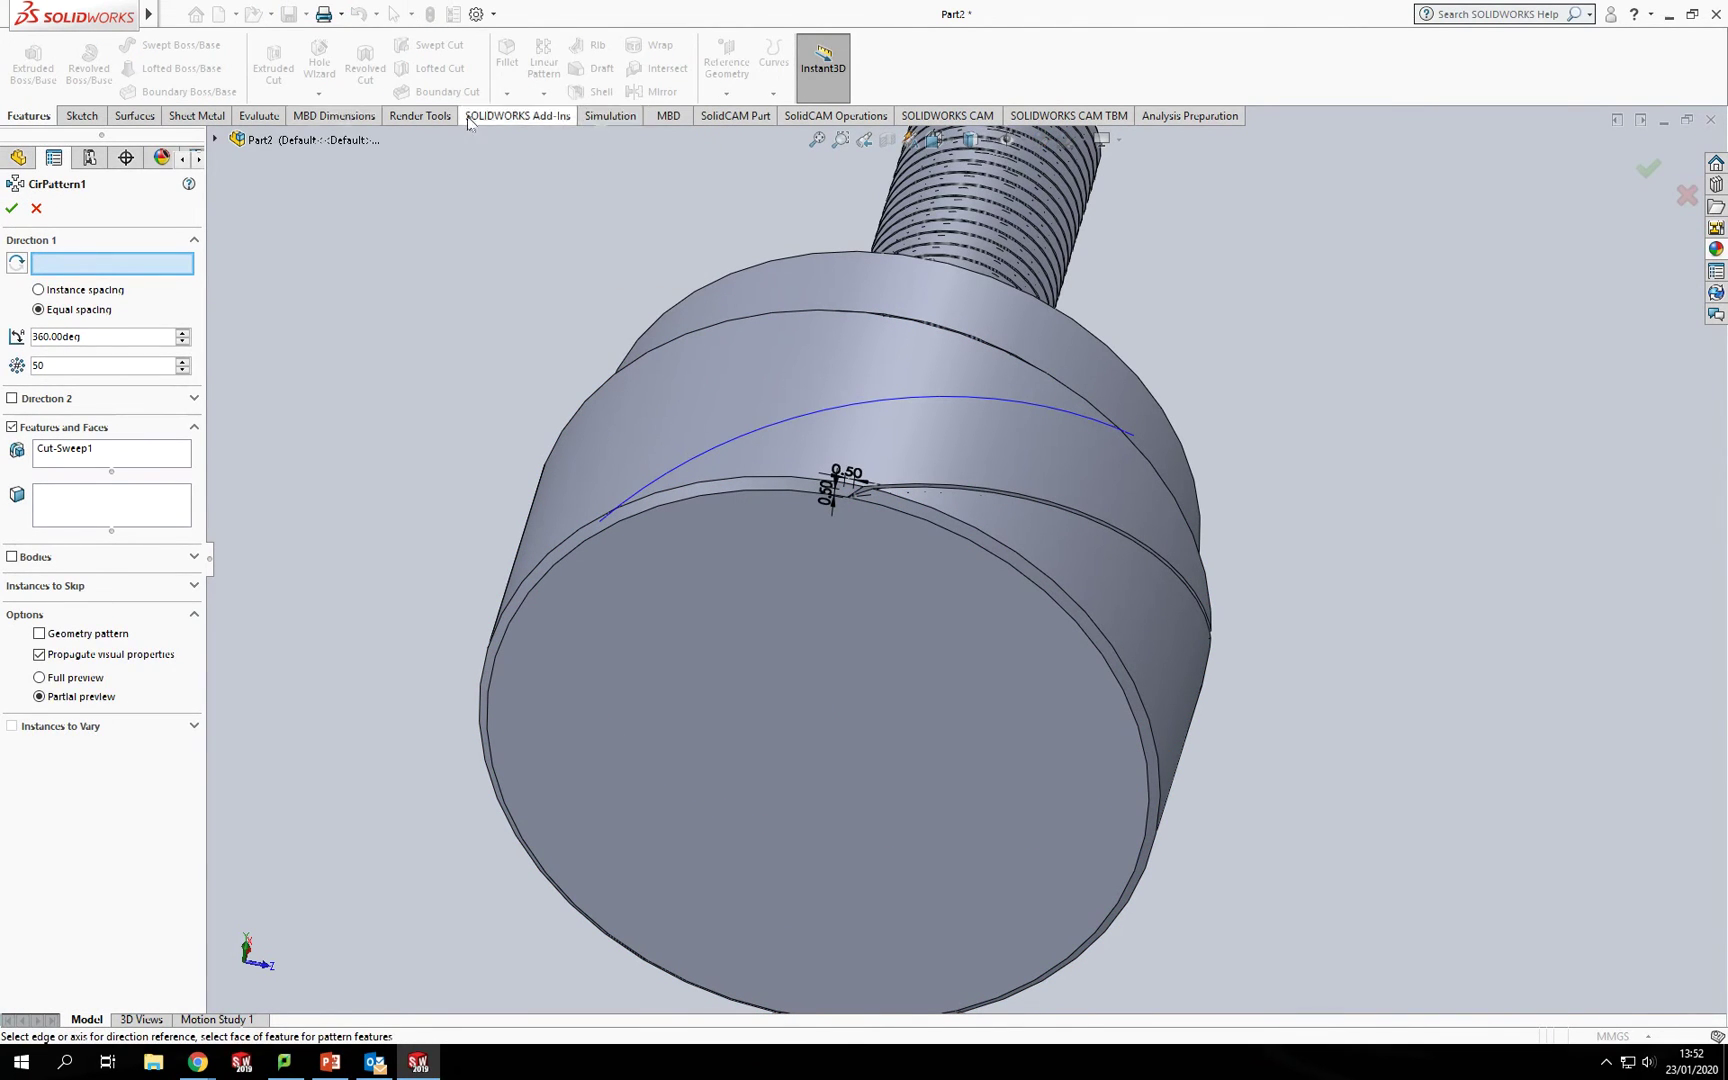
click(37, 208)
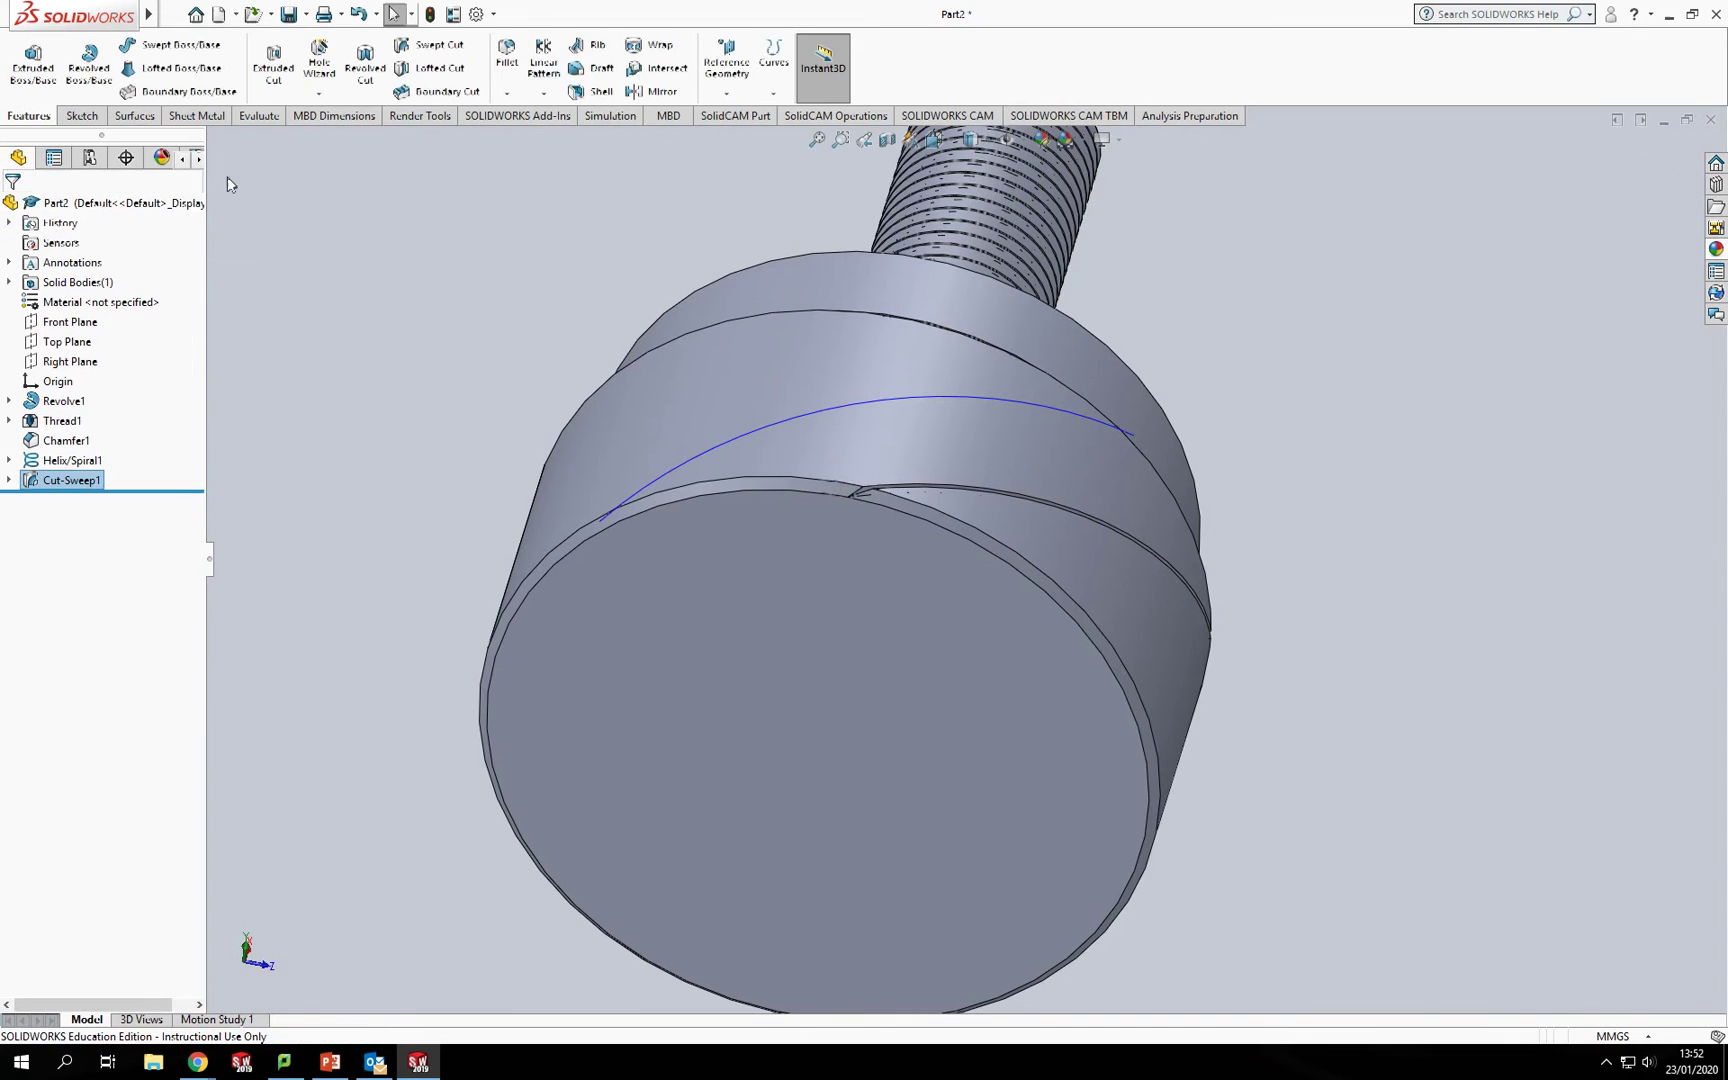
click(542, 97)
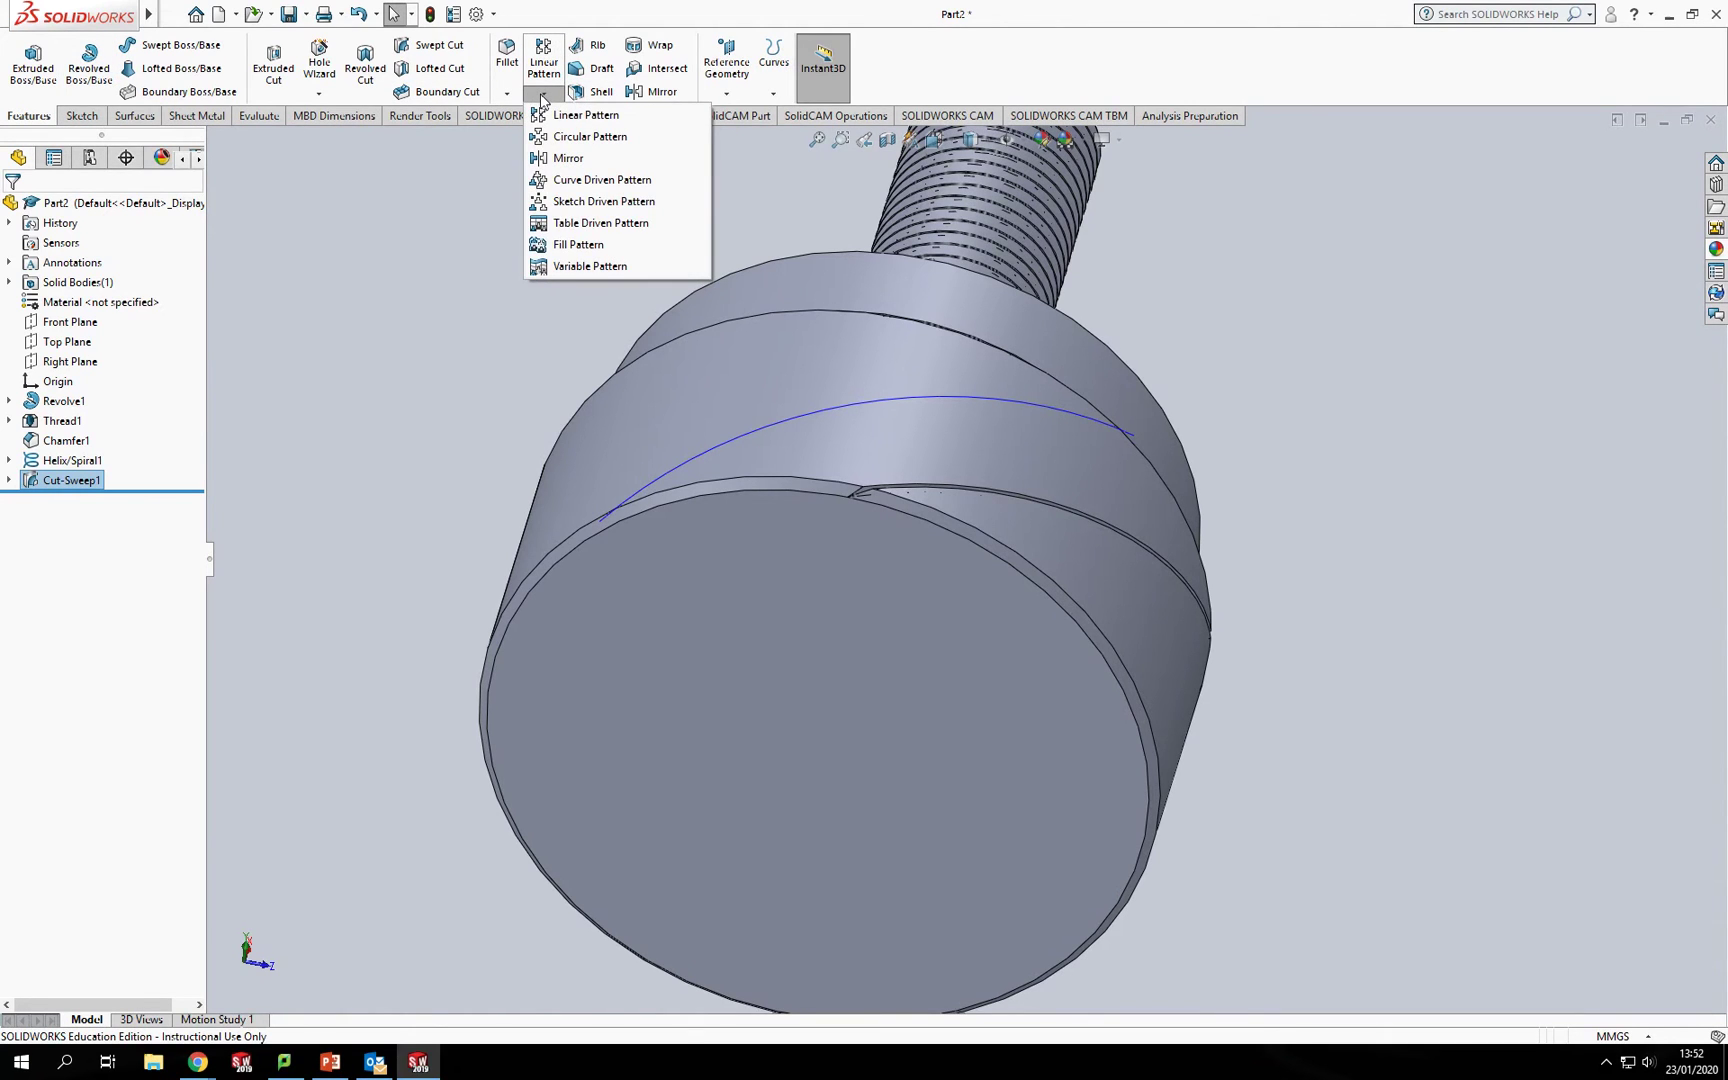
click(578, 142)
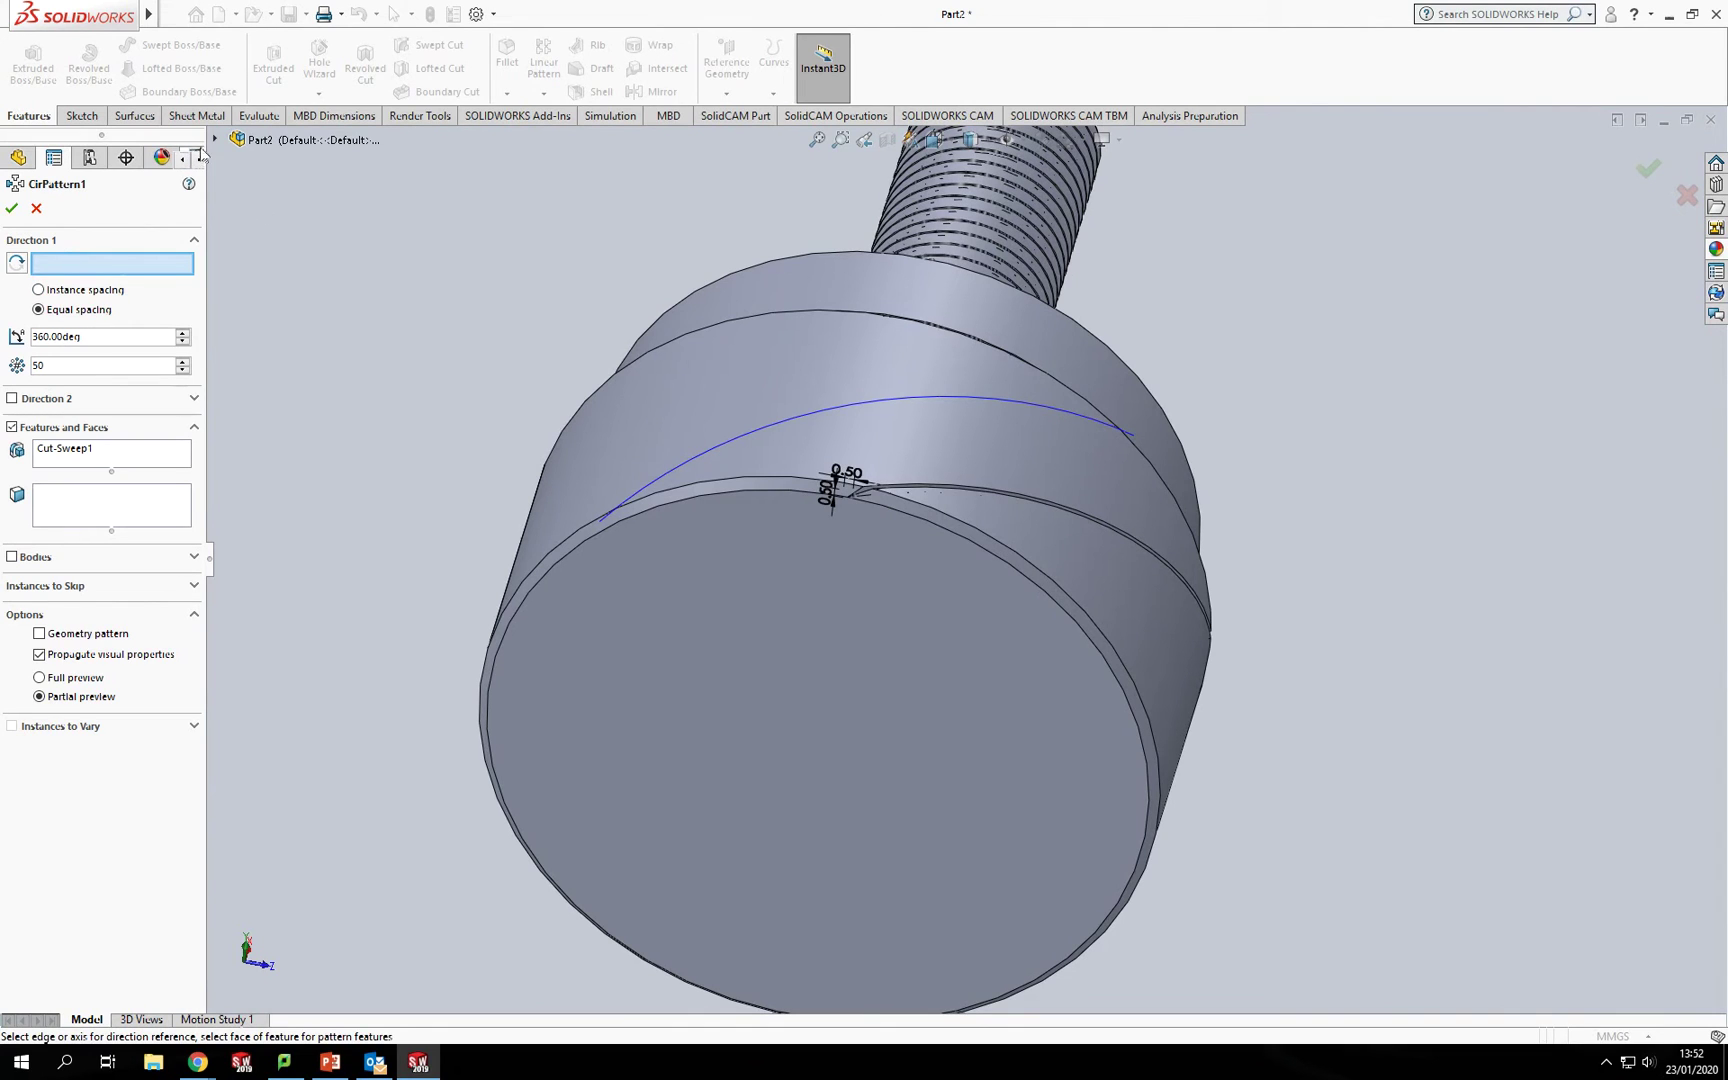
click(968, 545)
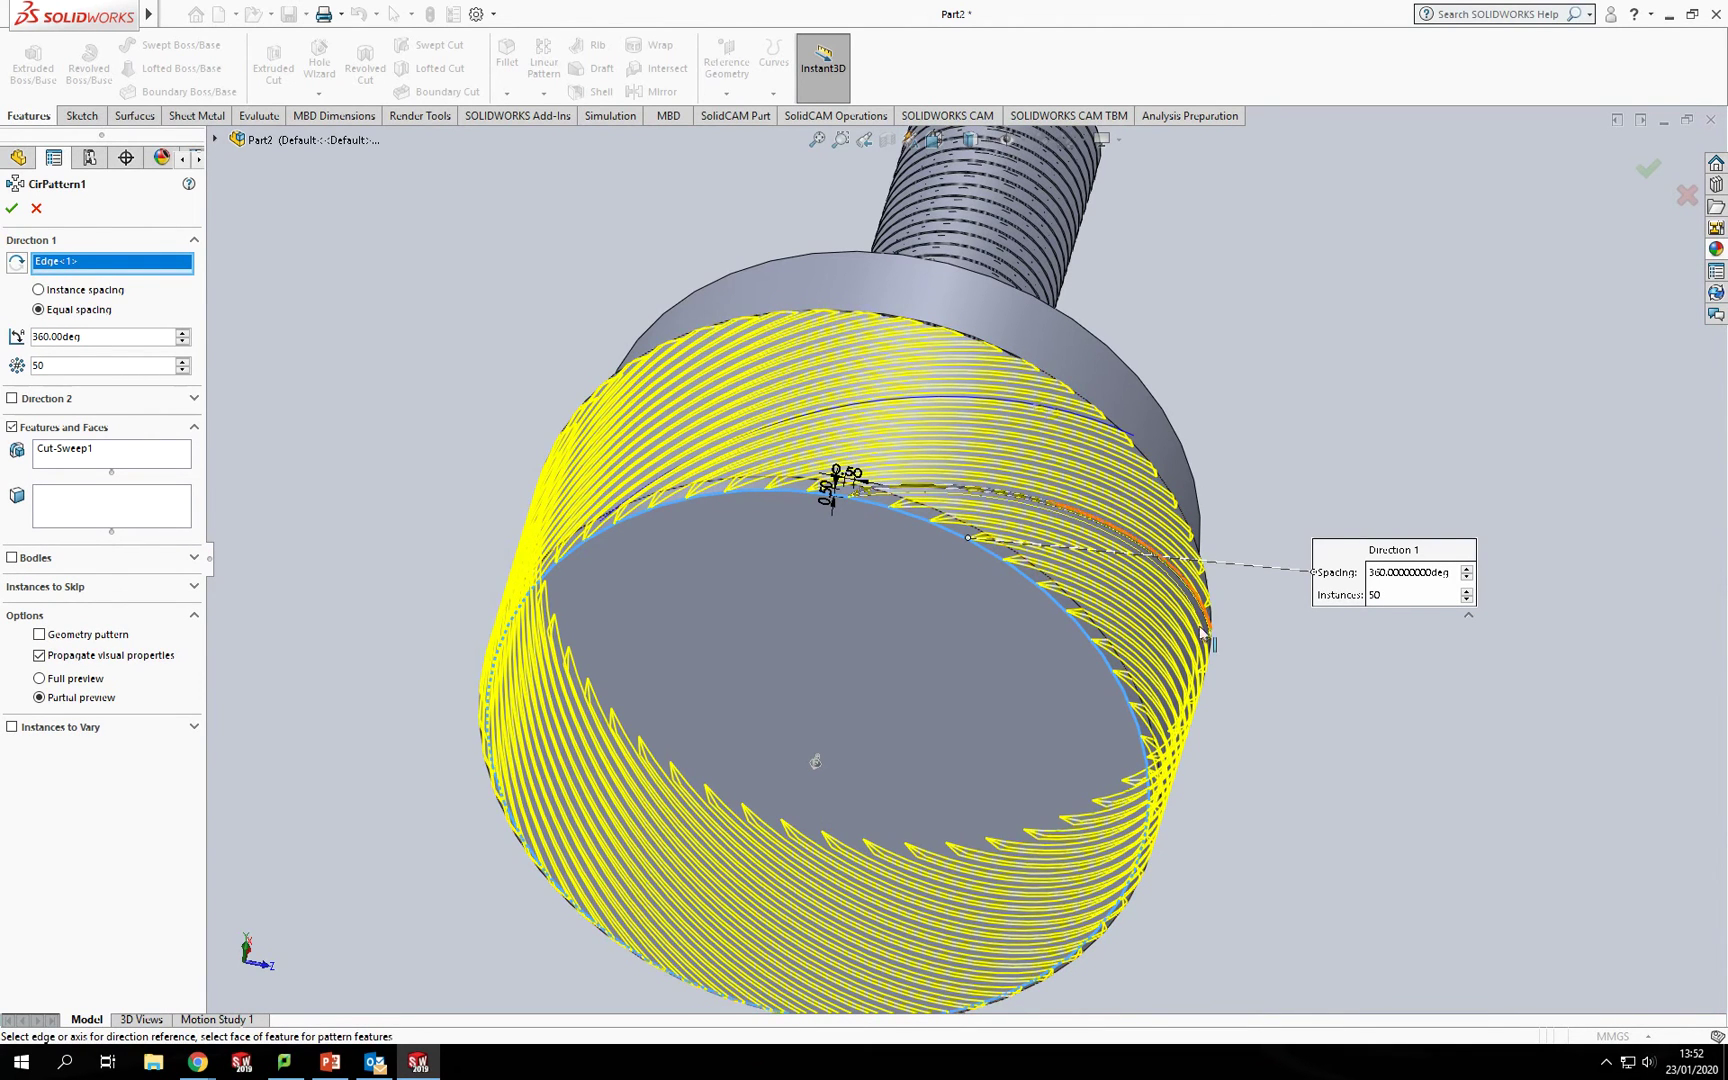
click(54, 366)
text(2)
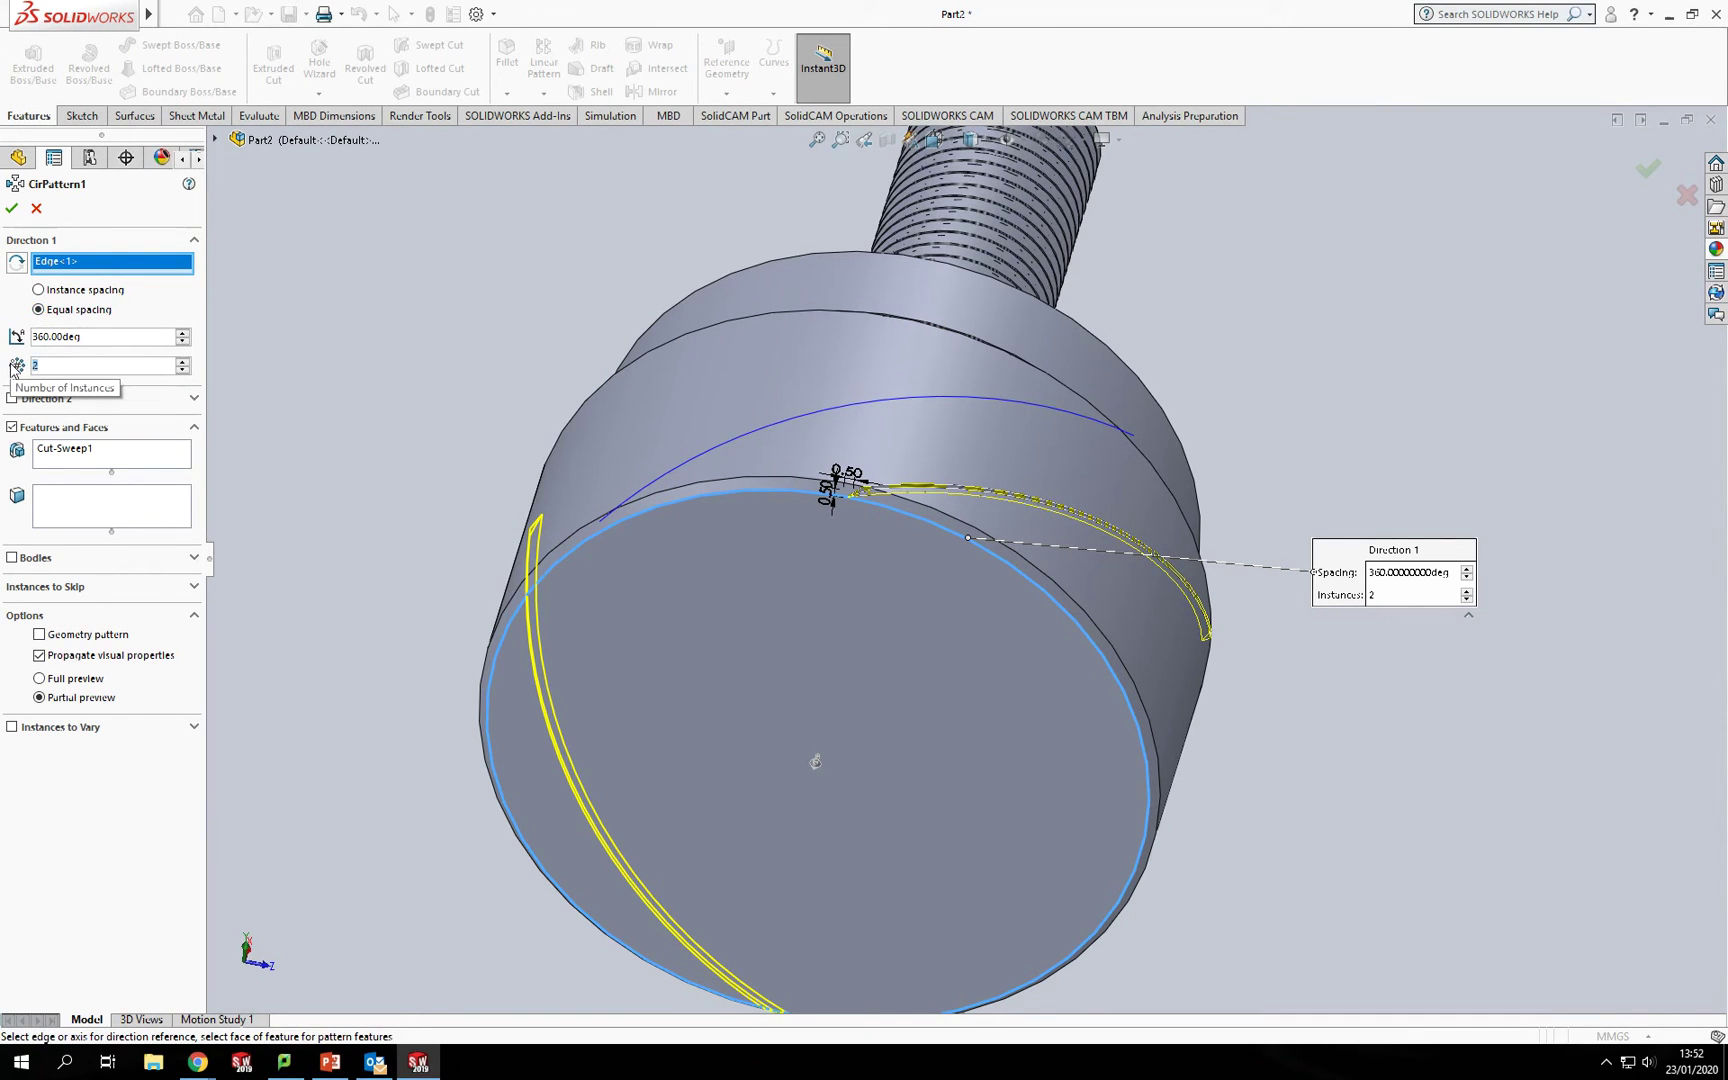
text(50)
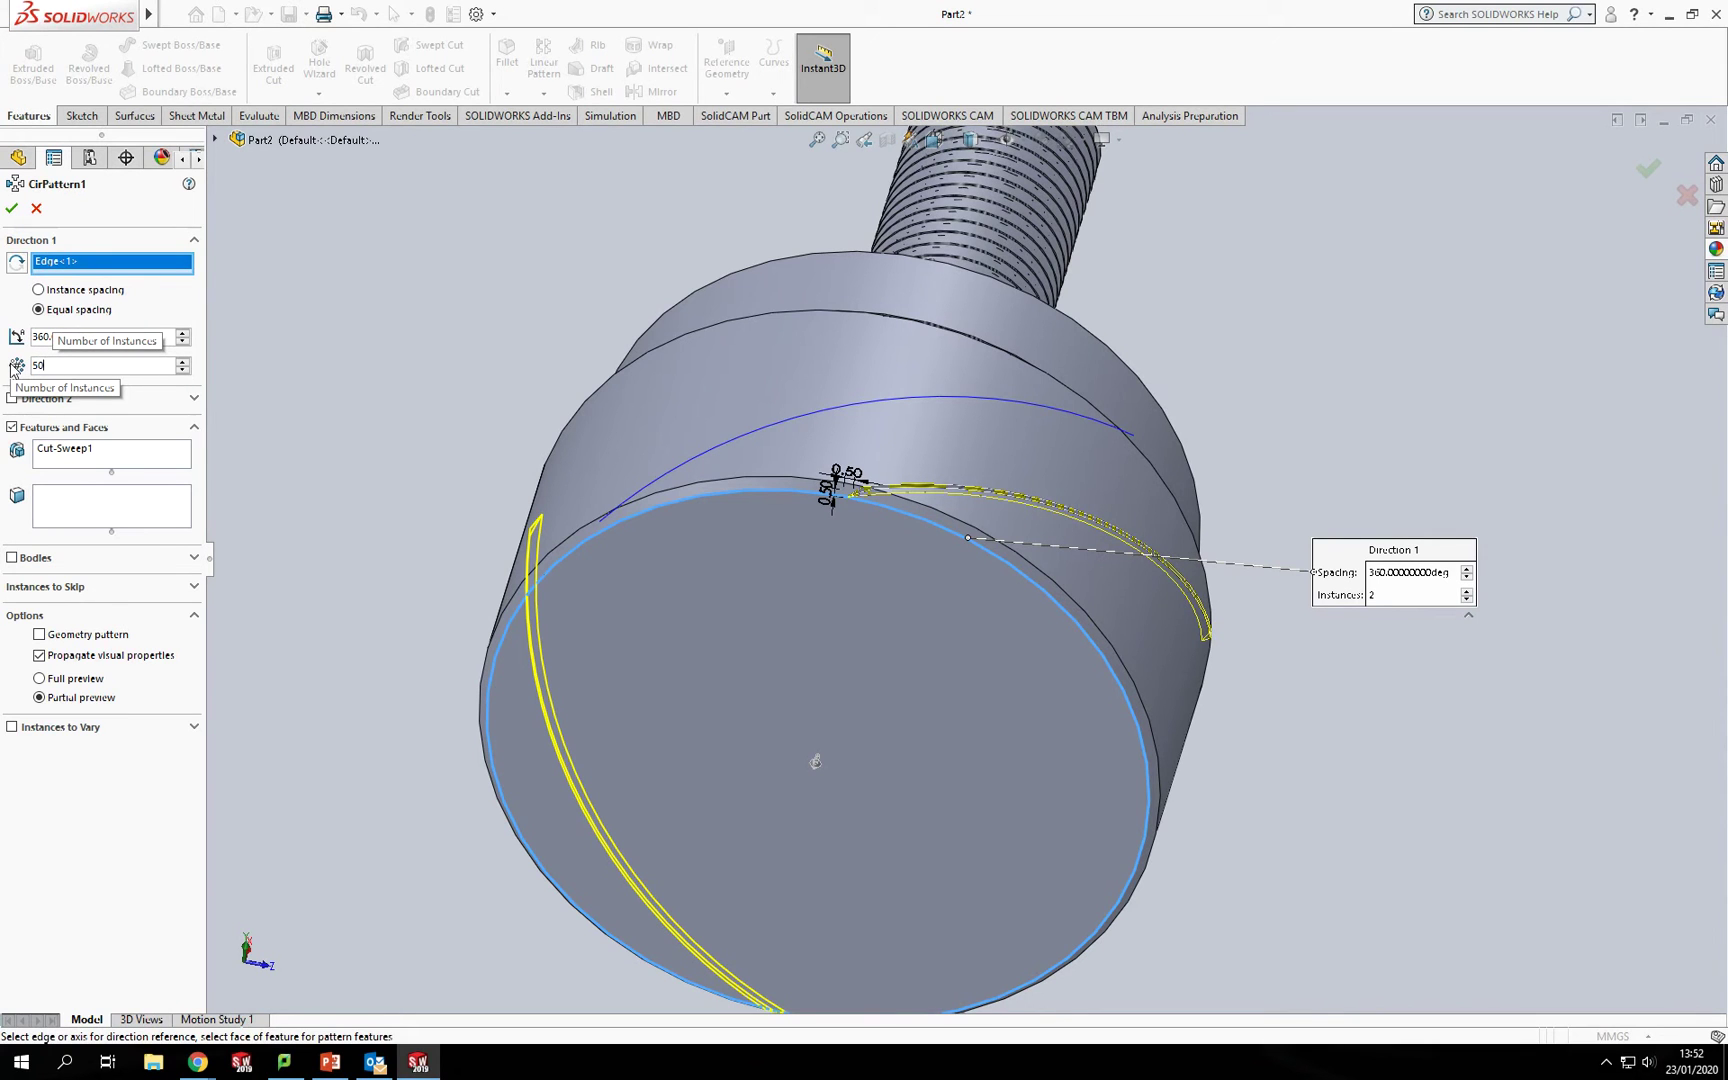
key(Return)
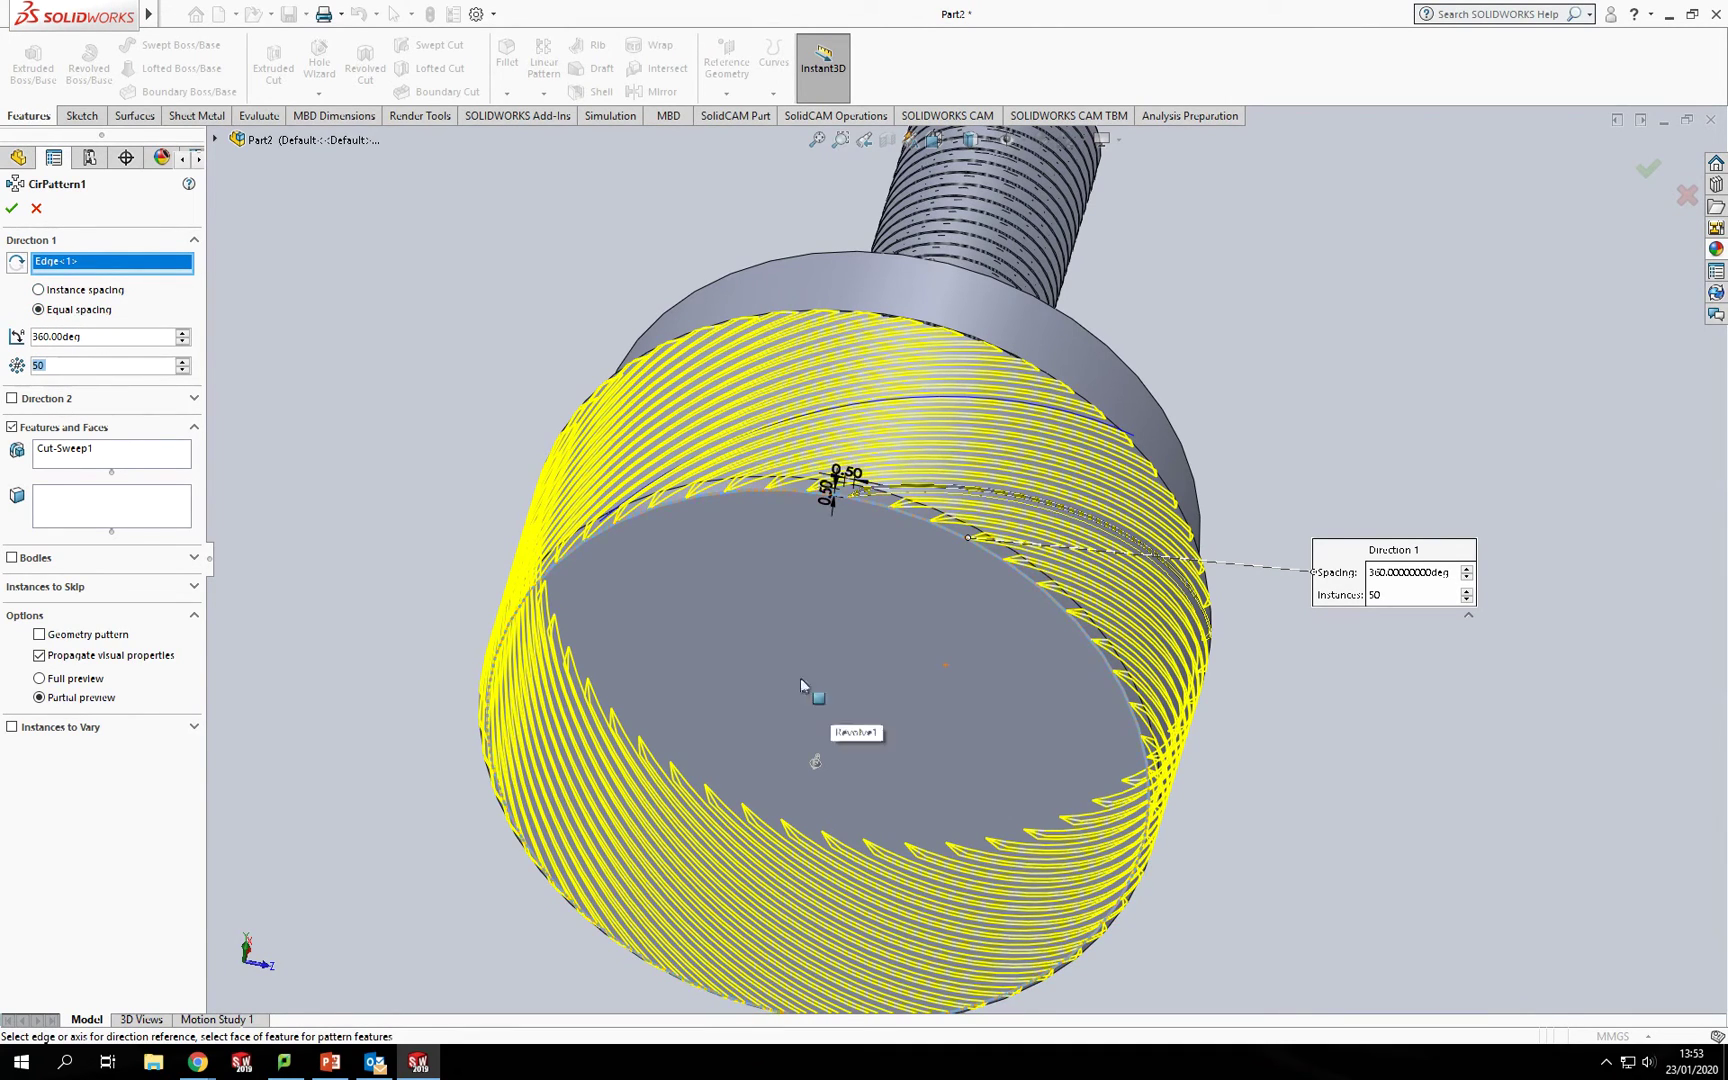
middle_drag(752, 570, 137, 272)
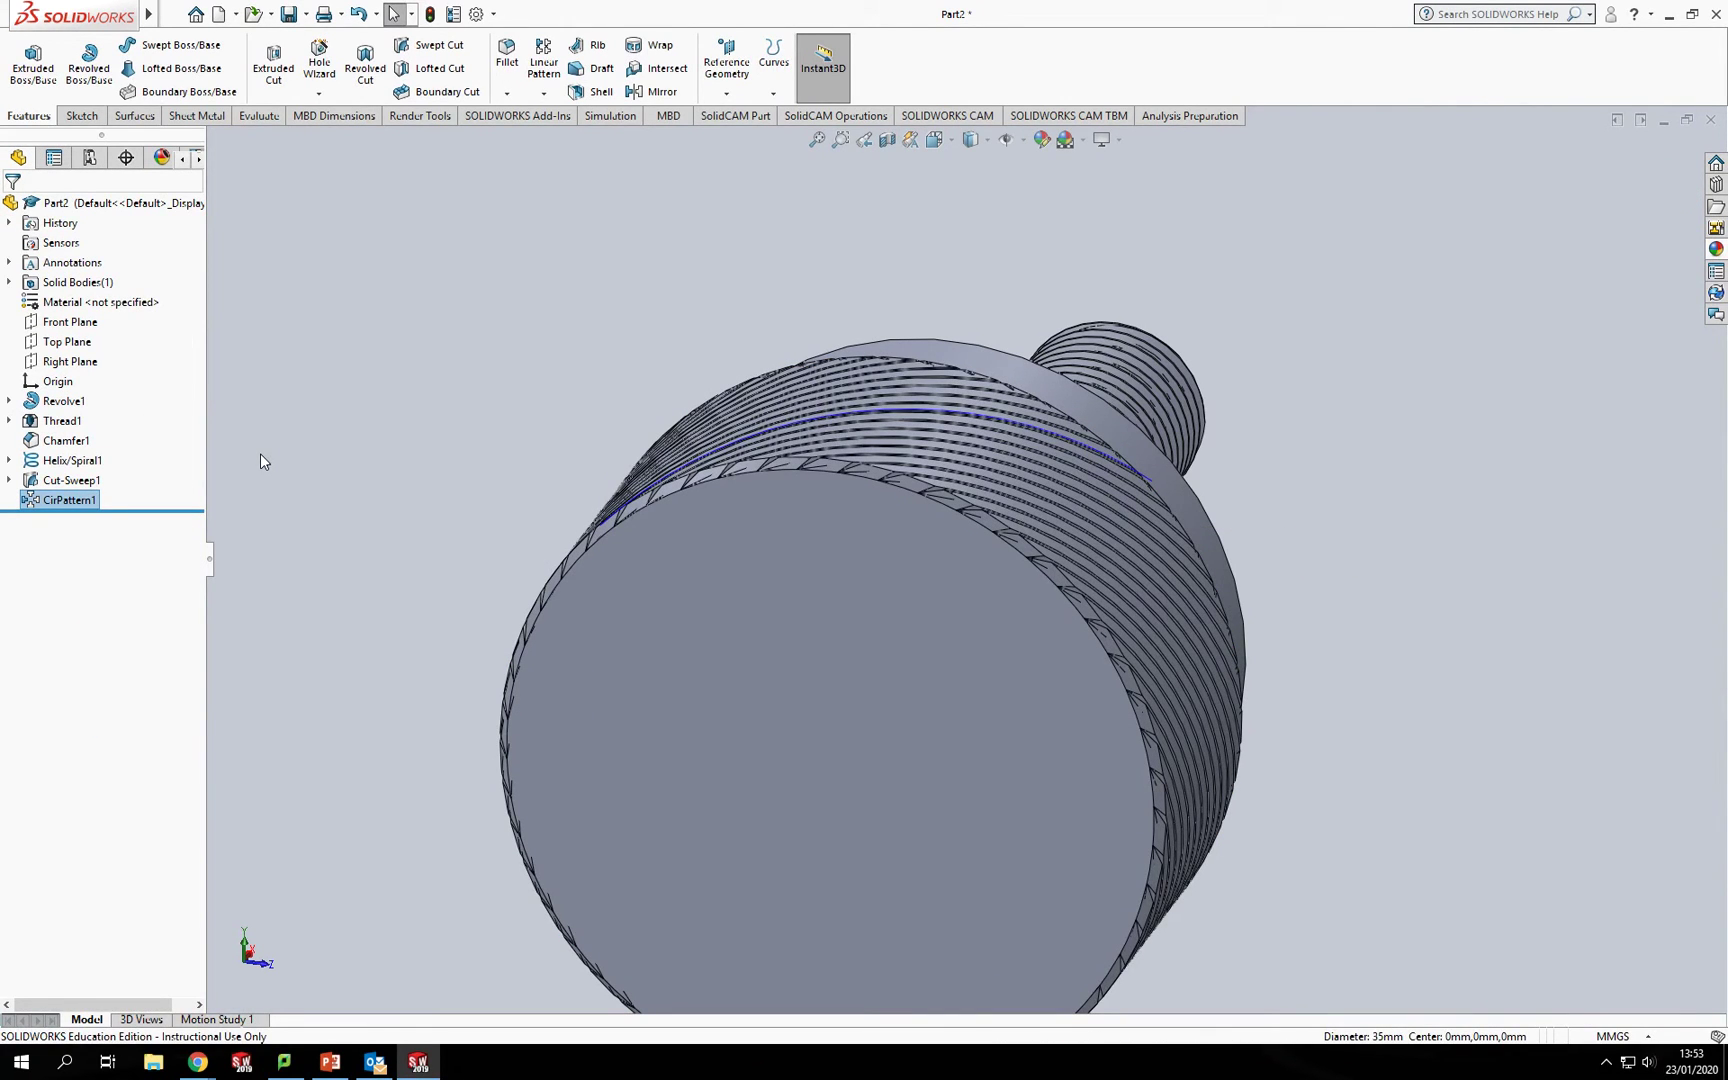
Hide Helix/Spiral1 and orbit toward the head's flat end face
middle_drag(836, 385, 983, 565)
right_click(60, 462)
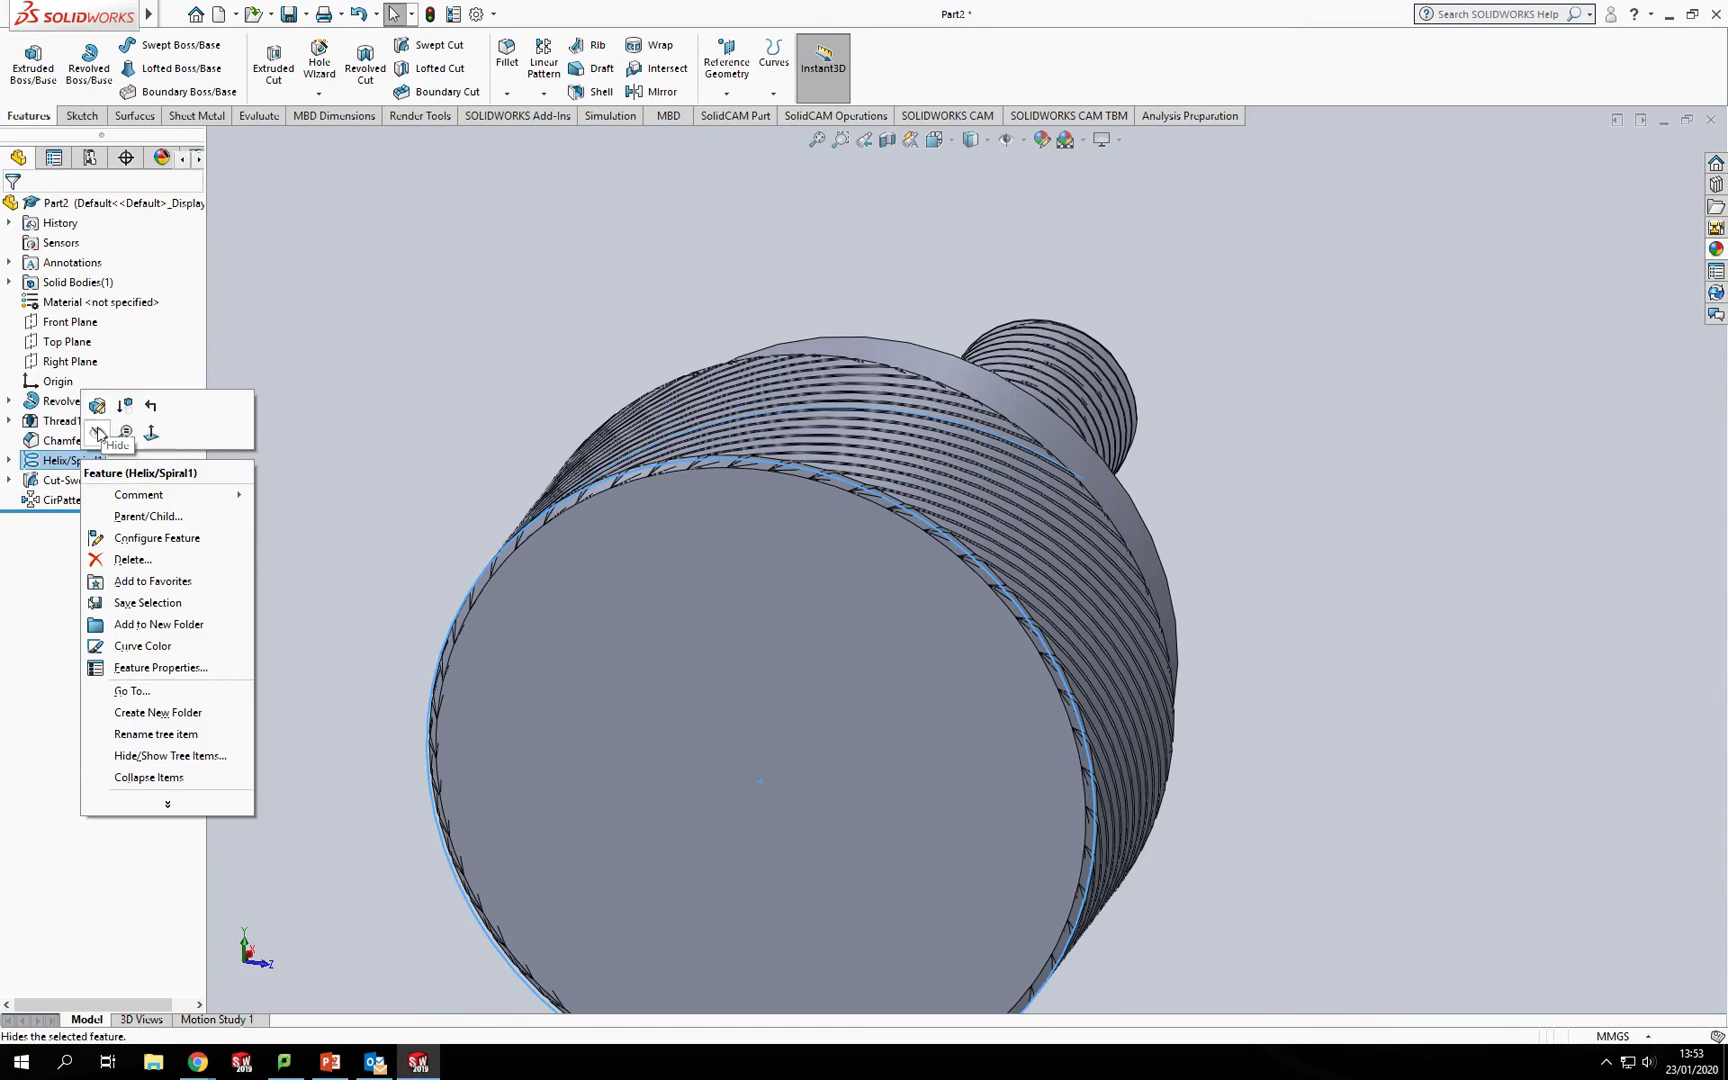
click(97, 432)
middle_drag(1328, 482, 1100, 400)
scroll(1157, 386, down, 3)
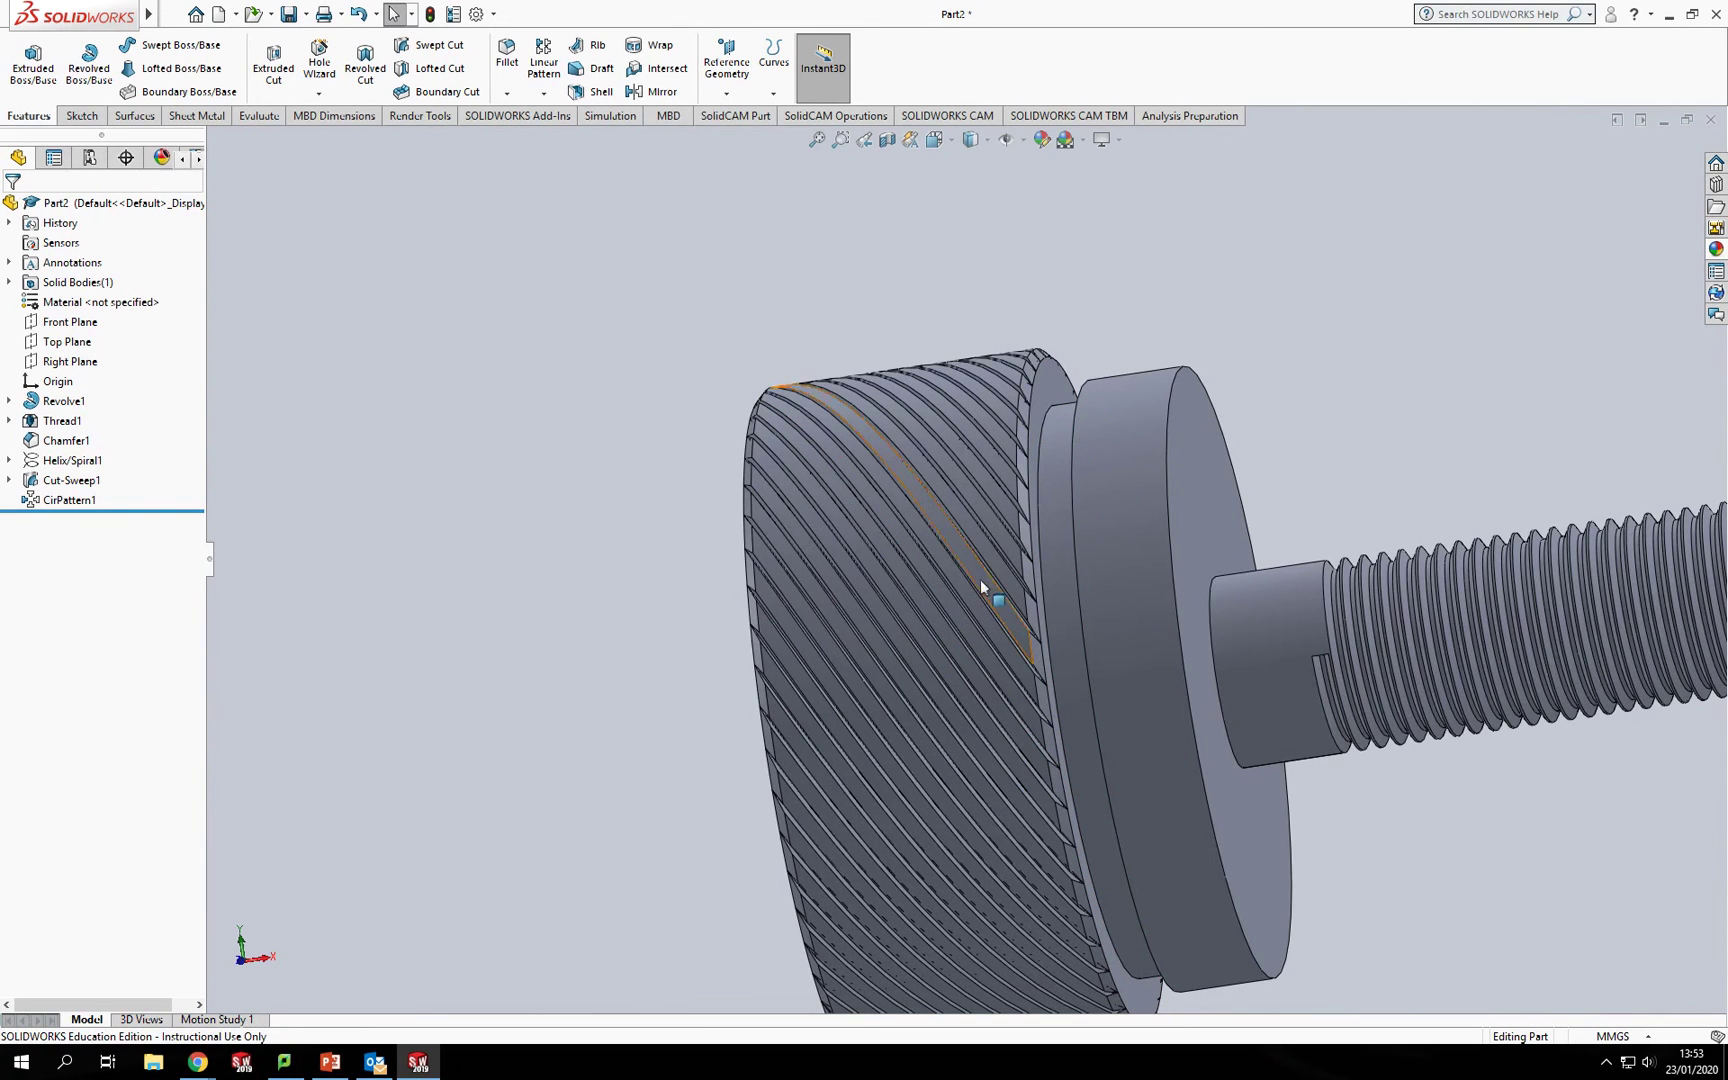
middle_drag(465, 316, 603, 326)
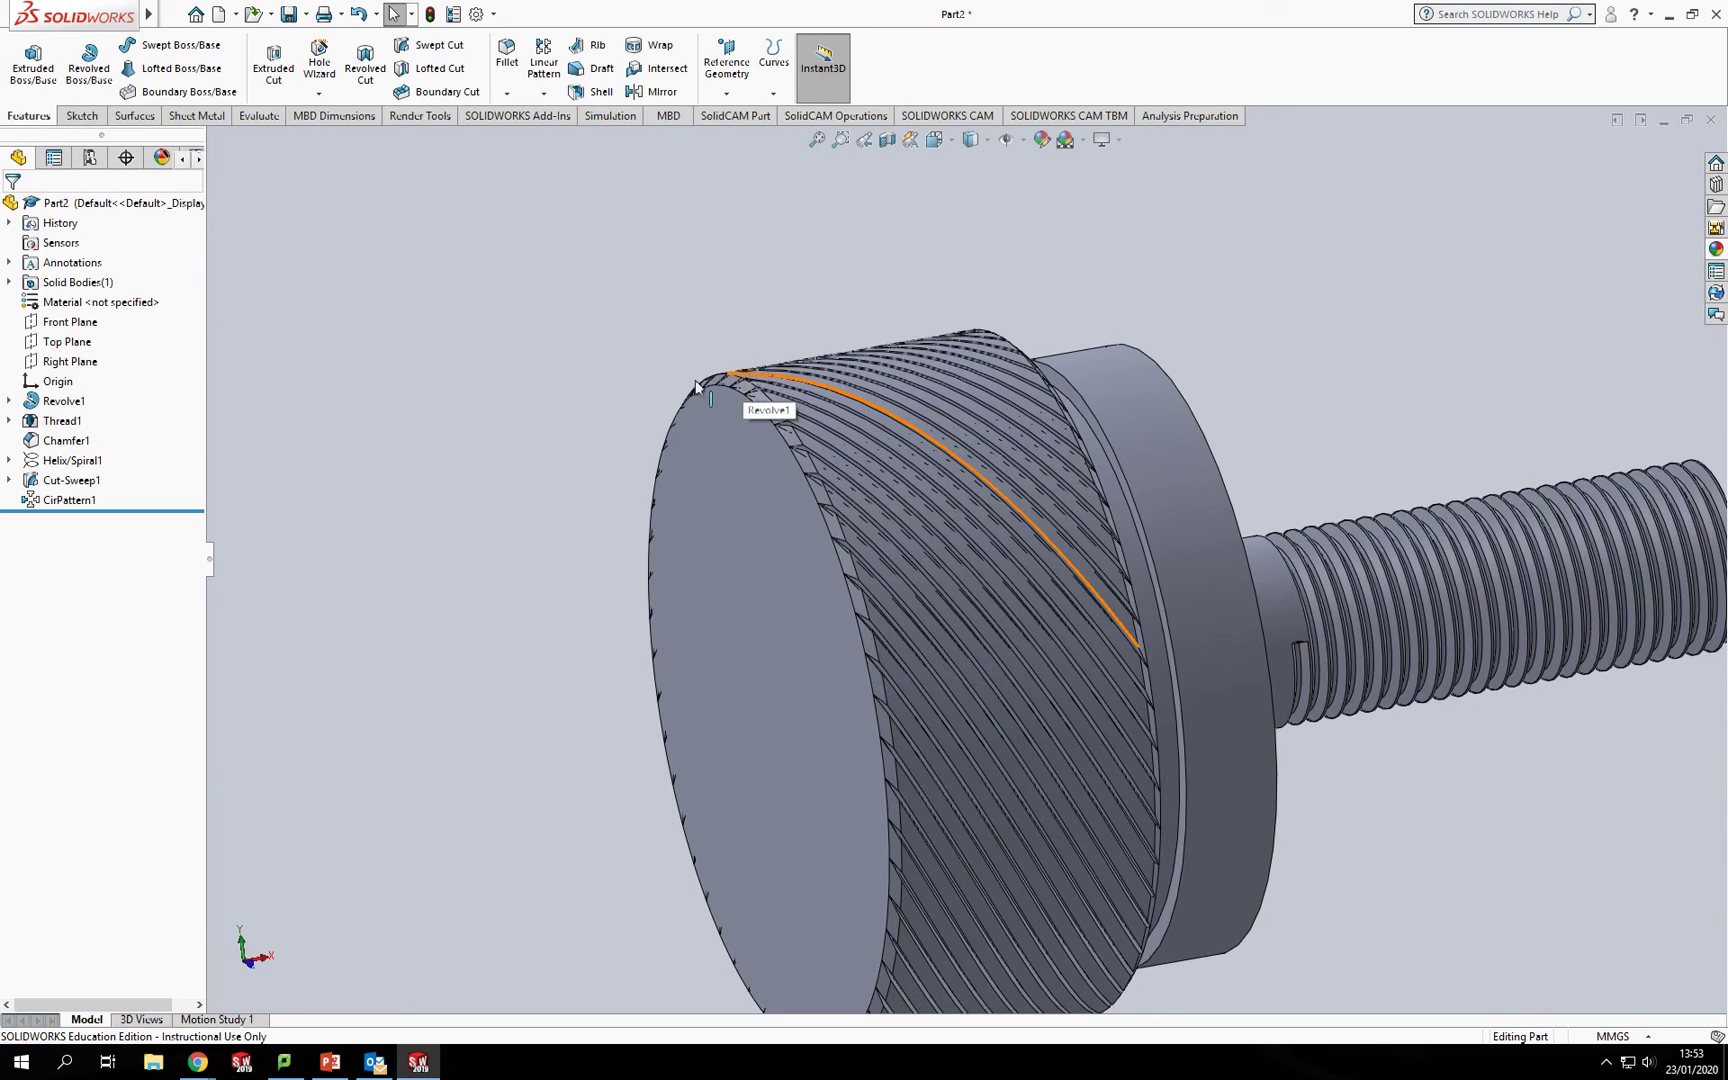
Create Plane2 offset 7.5 mm from the head's end face, flipped into the head
click(751, 518)
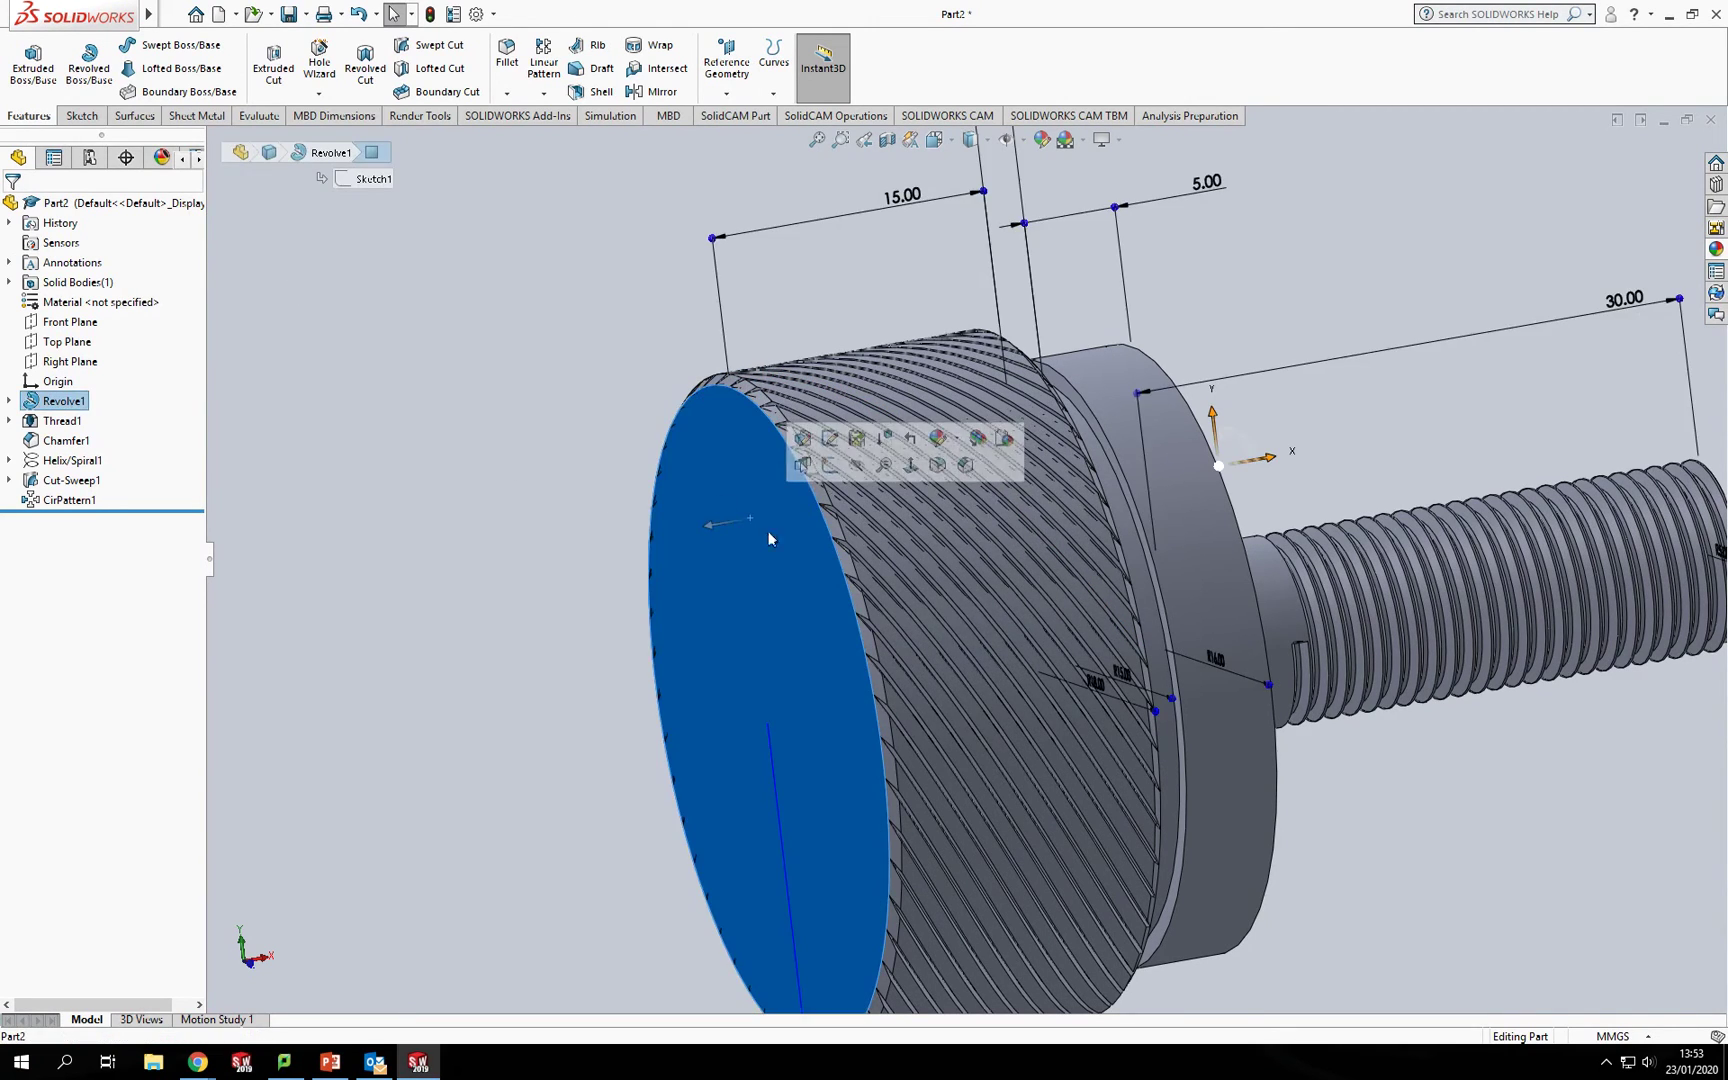
click(724, 93)
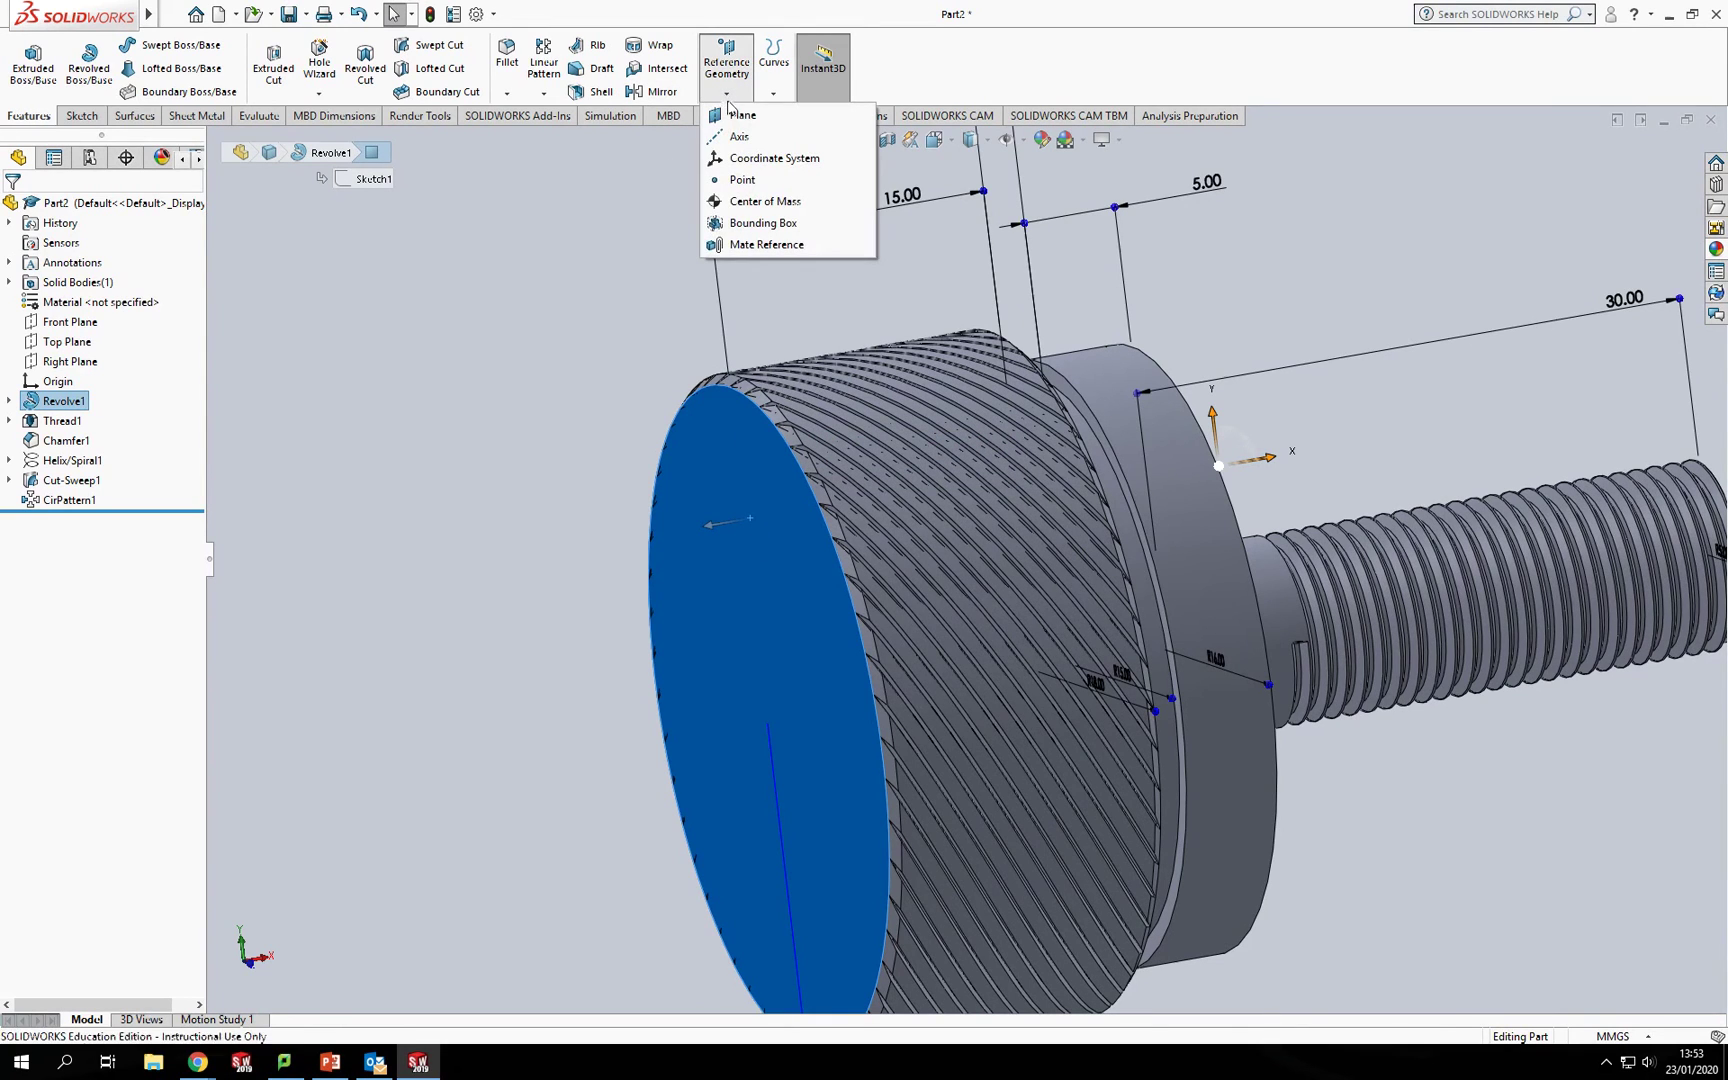
click(740, 114)
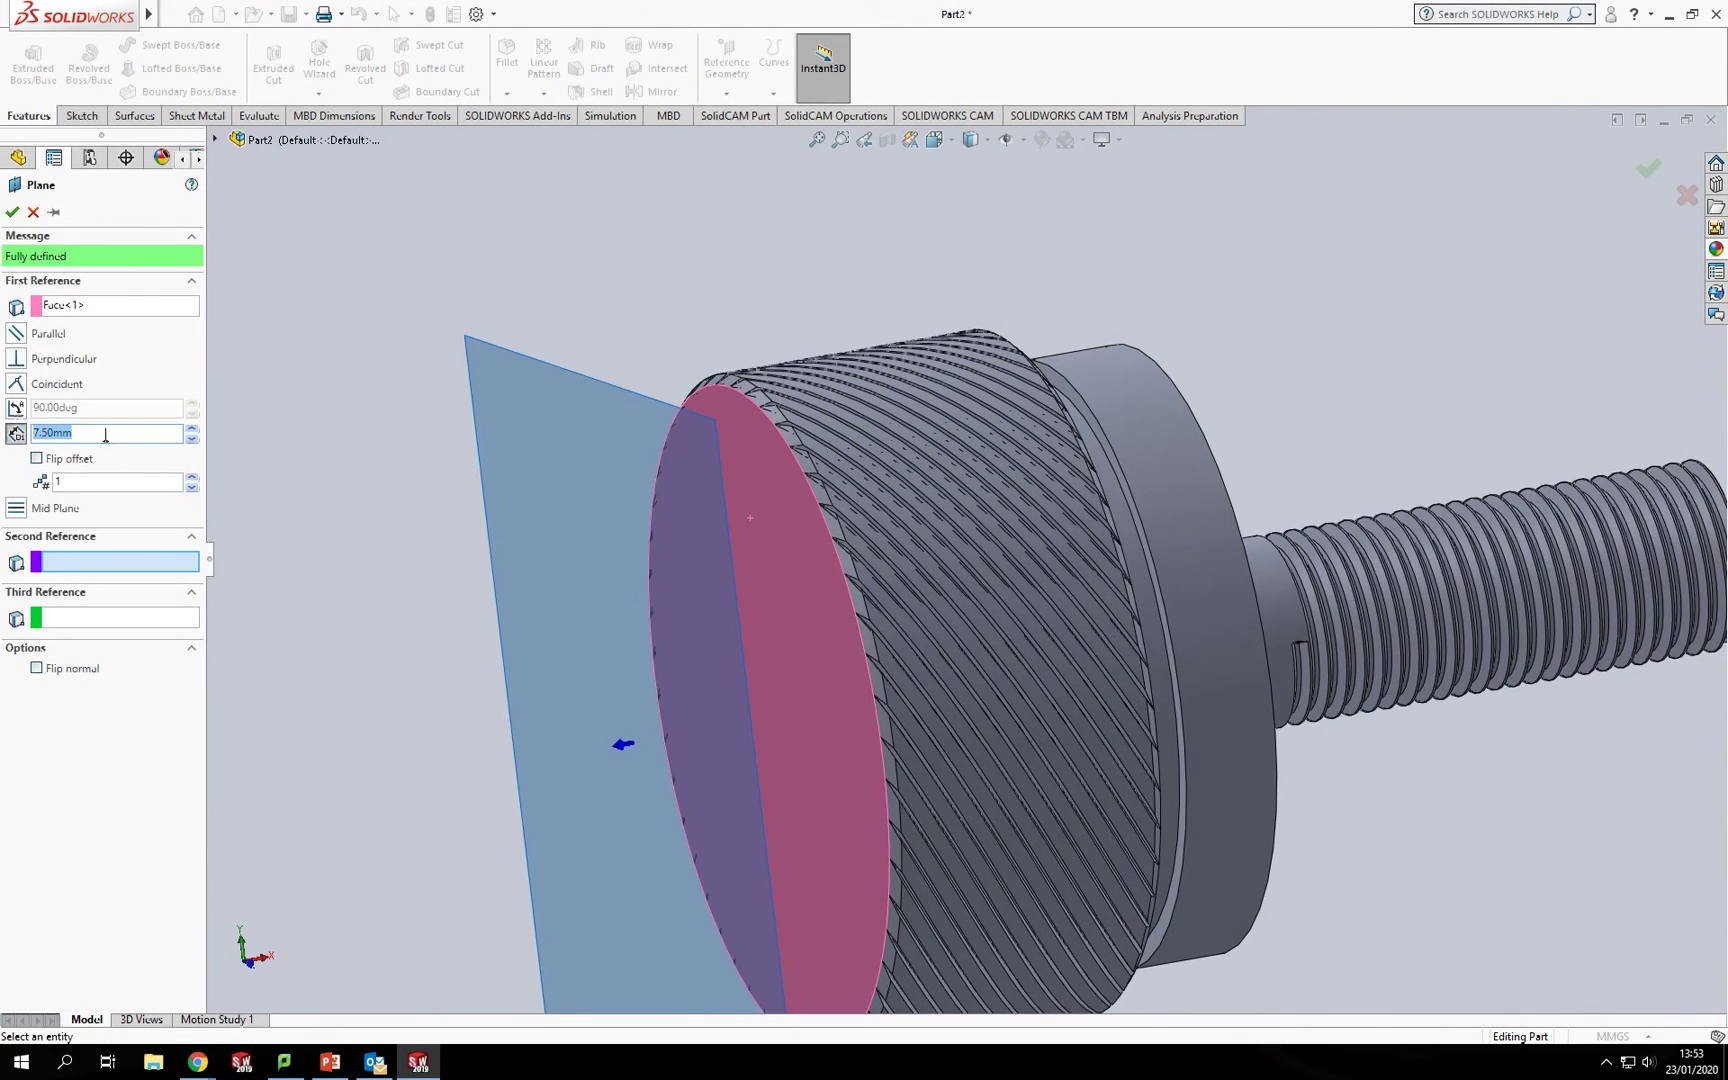
click(37, 458)
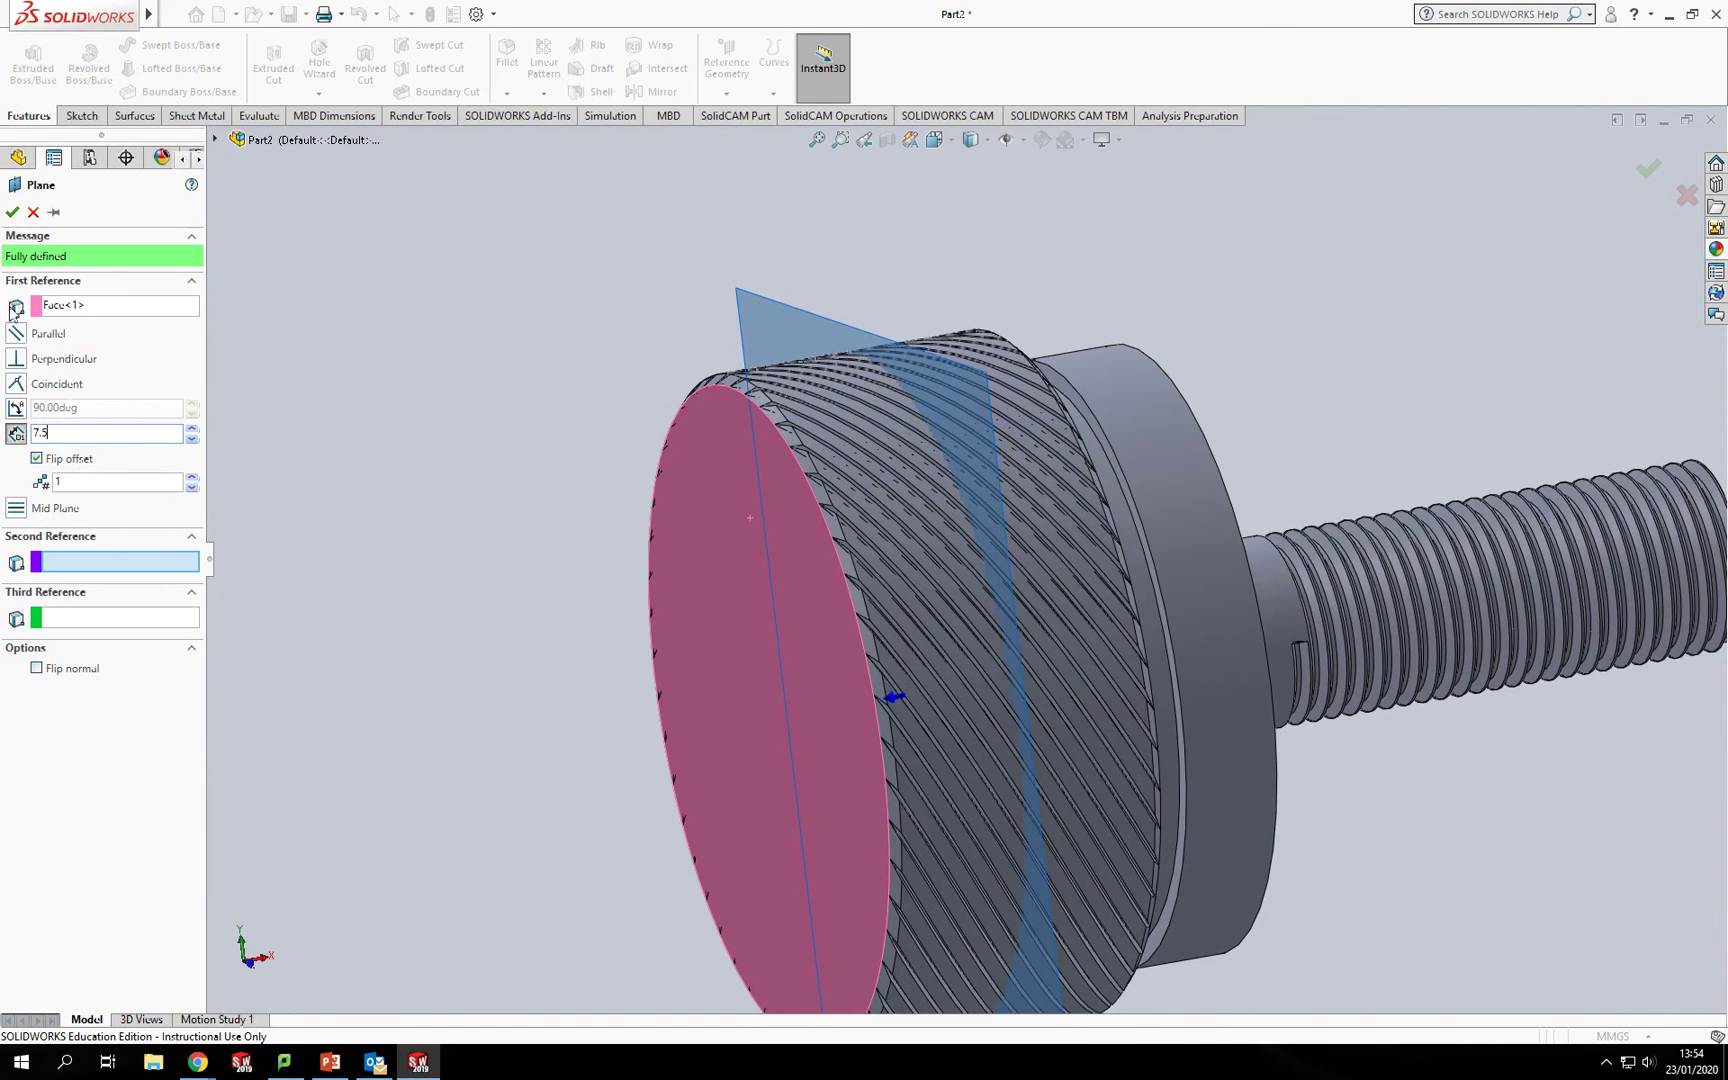
click(12, 212)
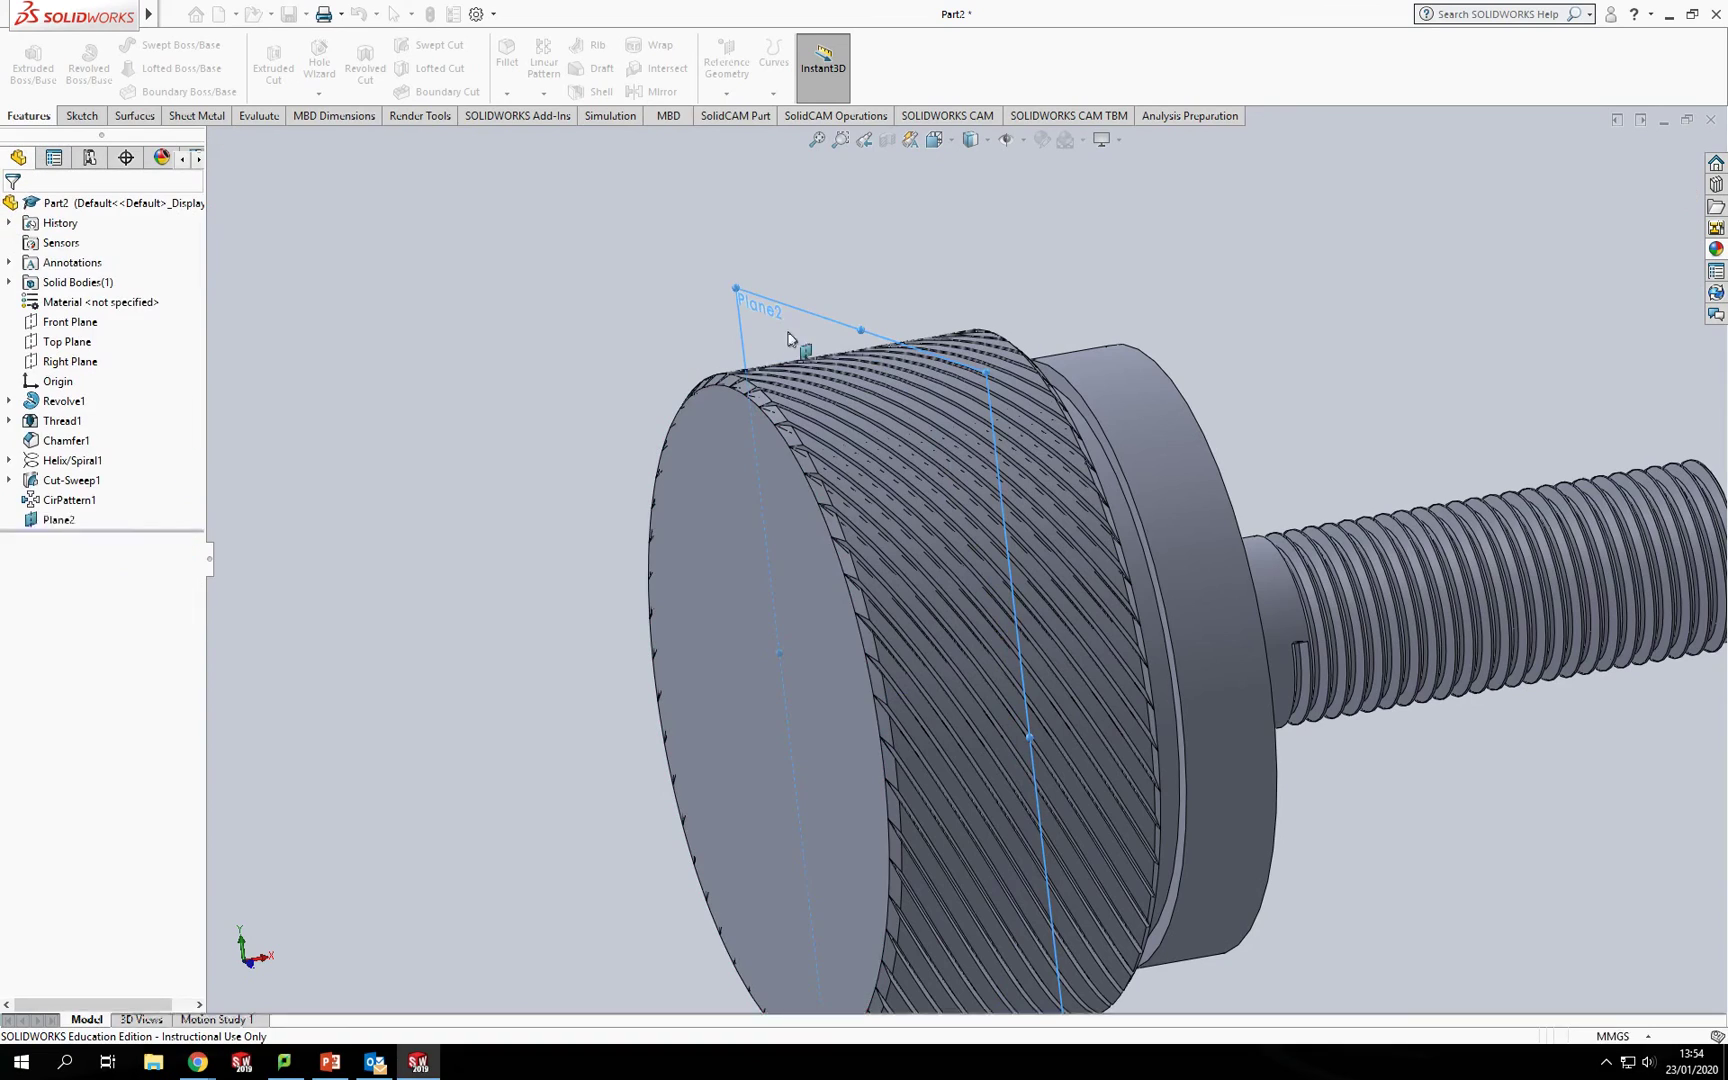
Mirror CirPattern1 about Plane2 to cross the grooves into a diamond knurl
middle_drag(728, 346, 768, 332)
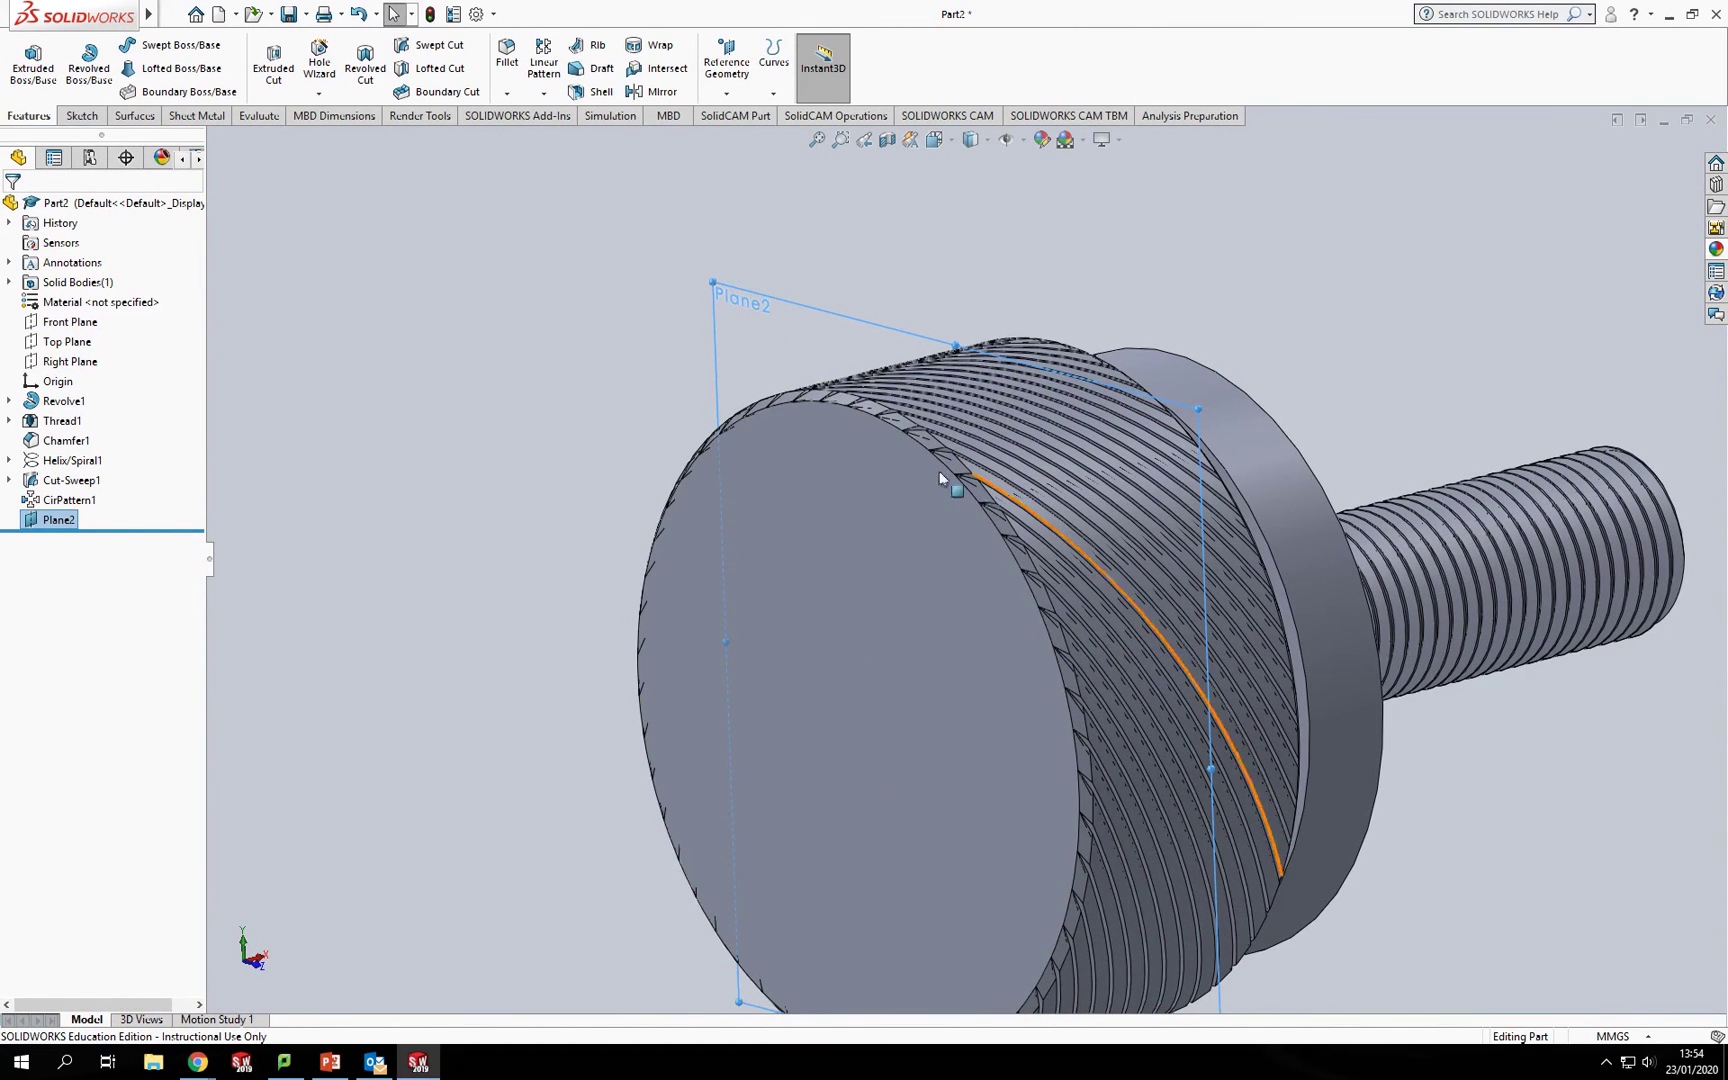
middle_drag(876, 478, 900, 415)
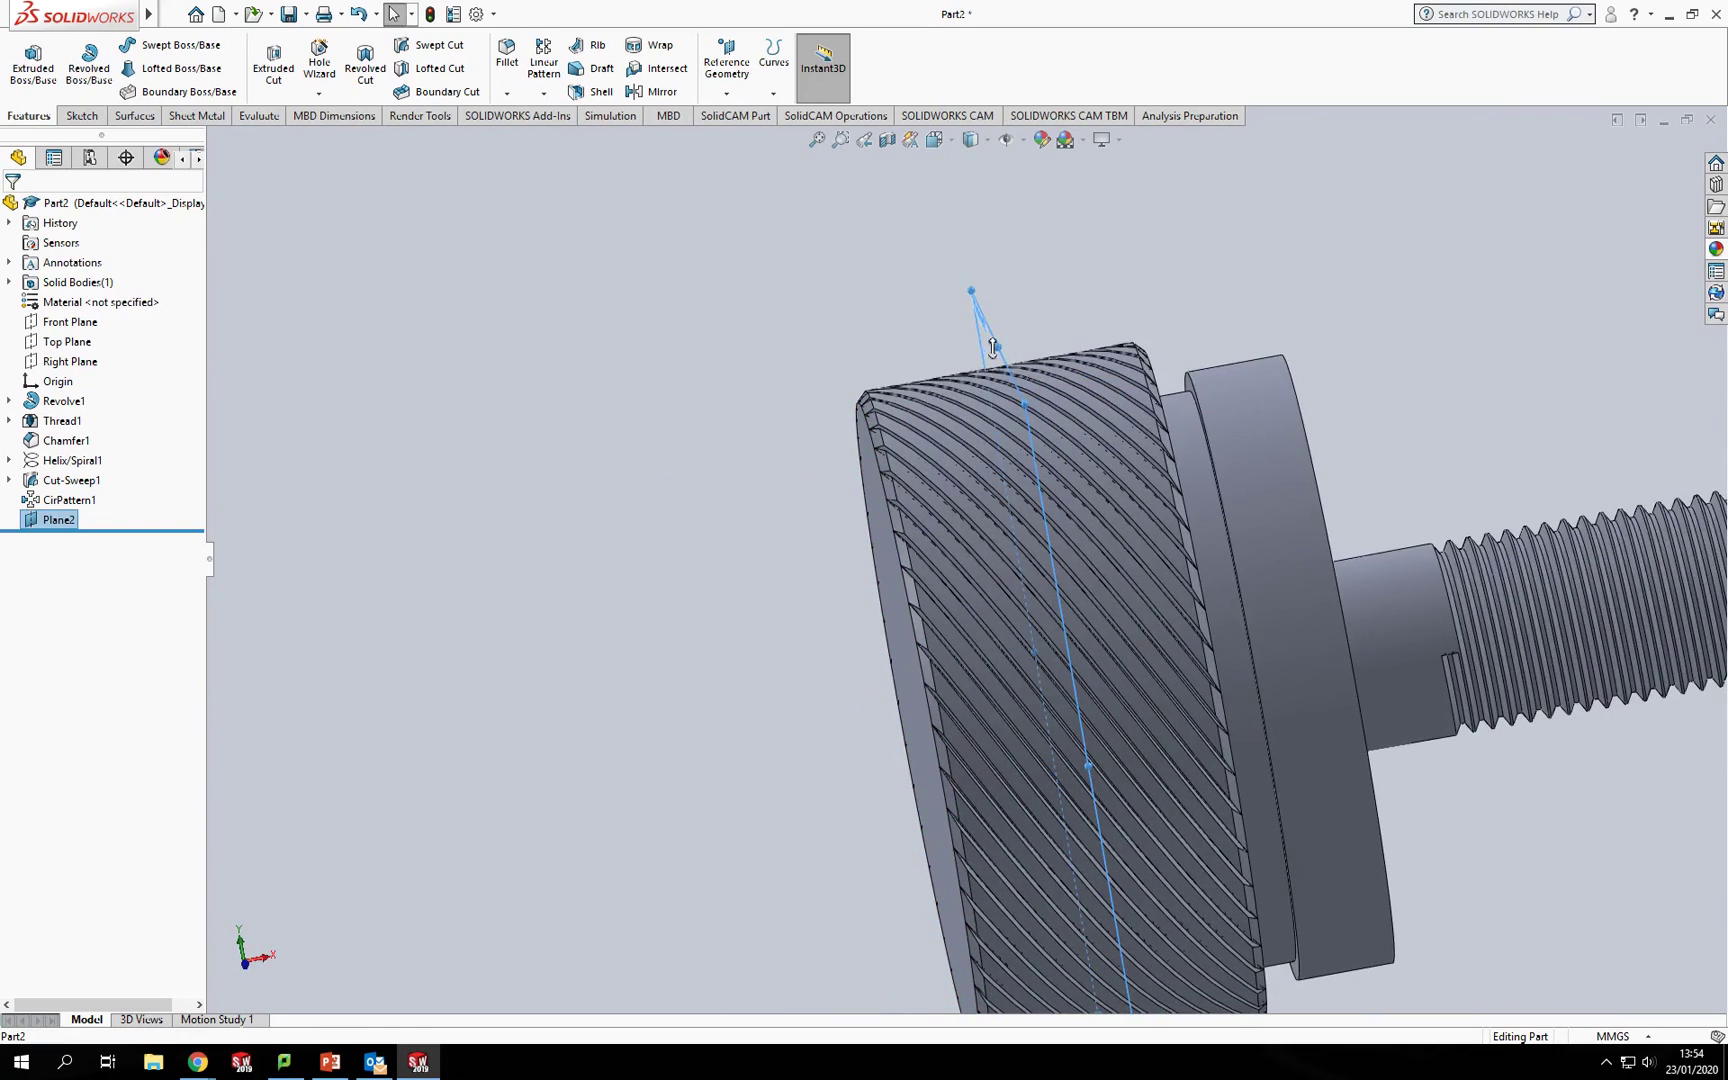
scroll(1050, 587, up, 3)
middle_drag(1135, 694, 1040, 560)
scroll(1032, 547, down, 3)
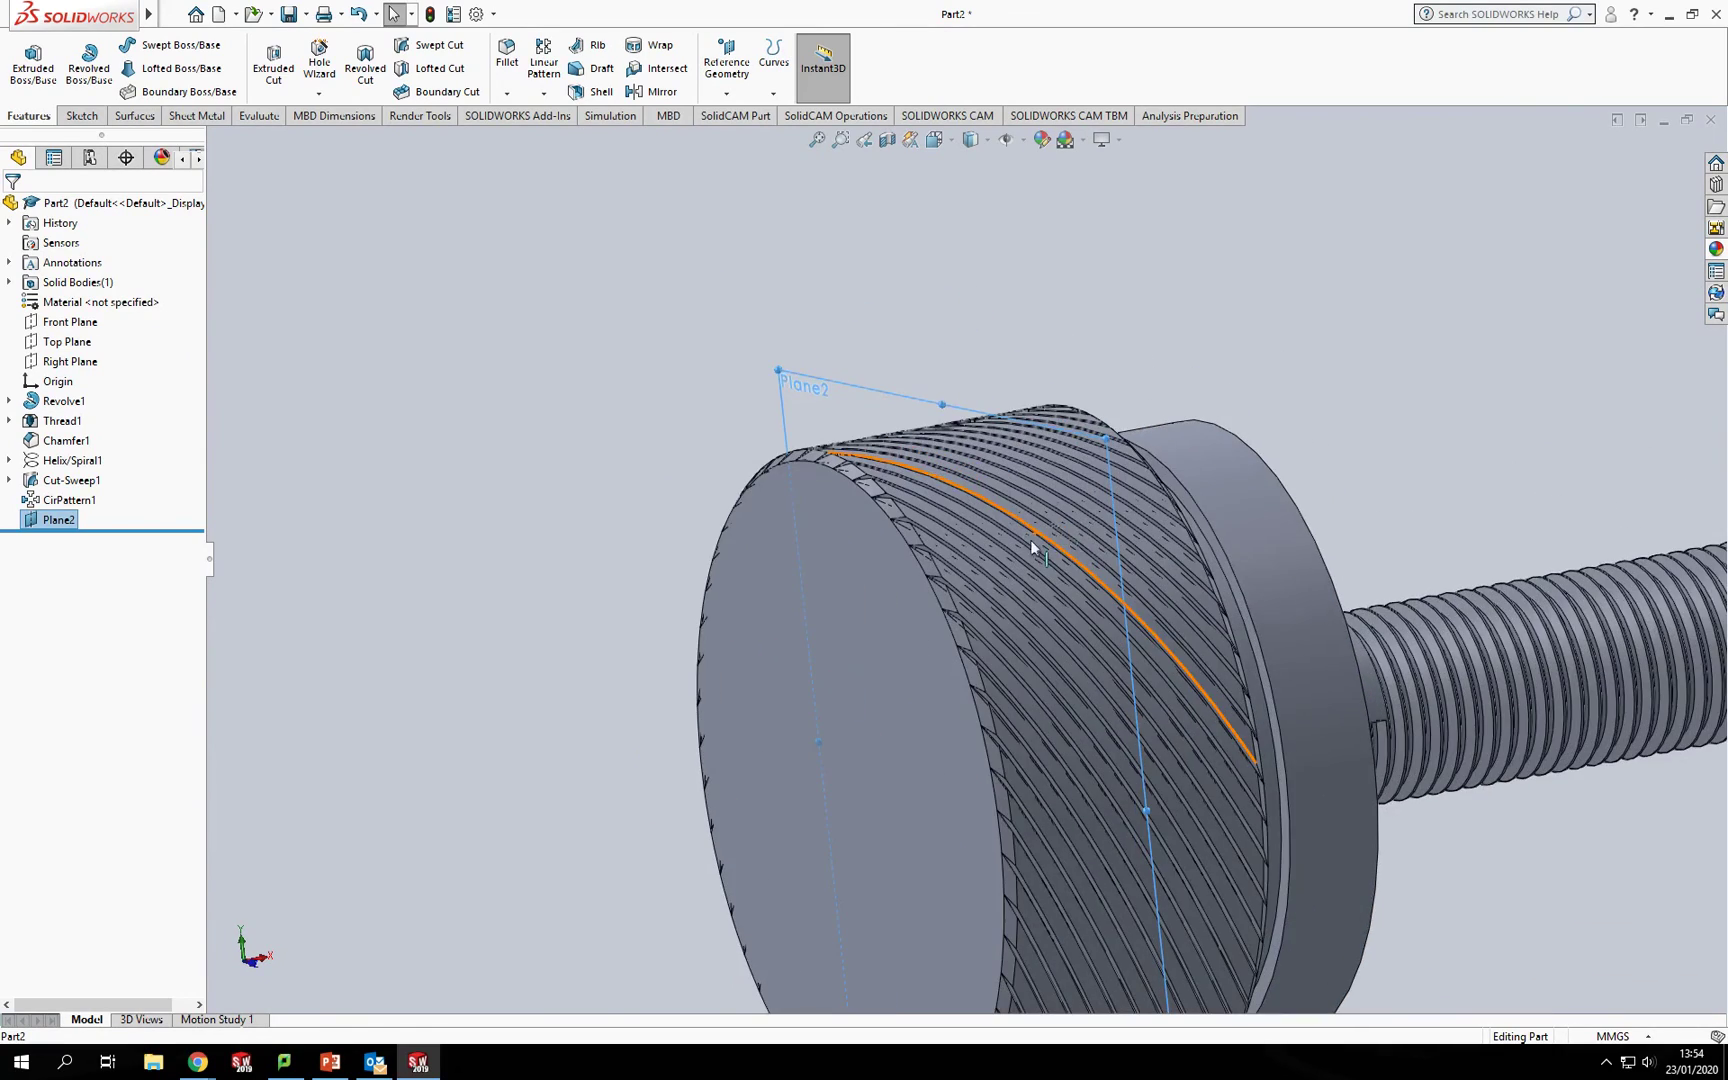
click(68, 501)
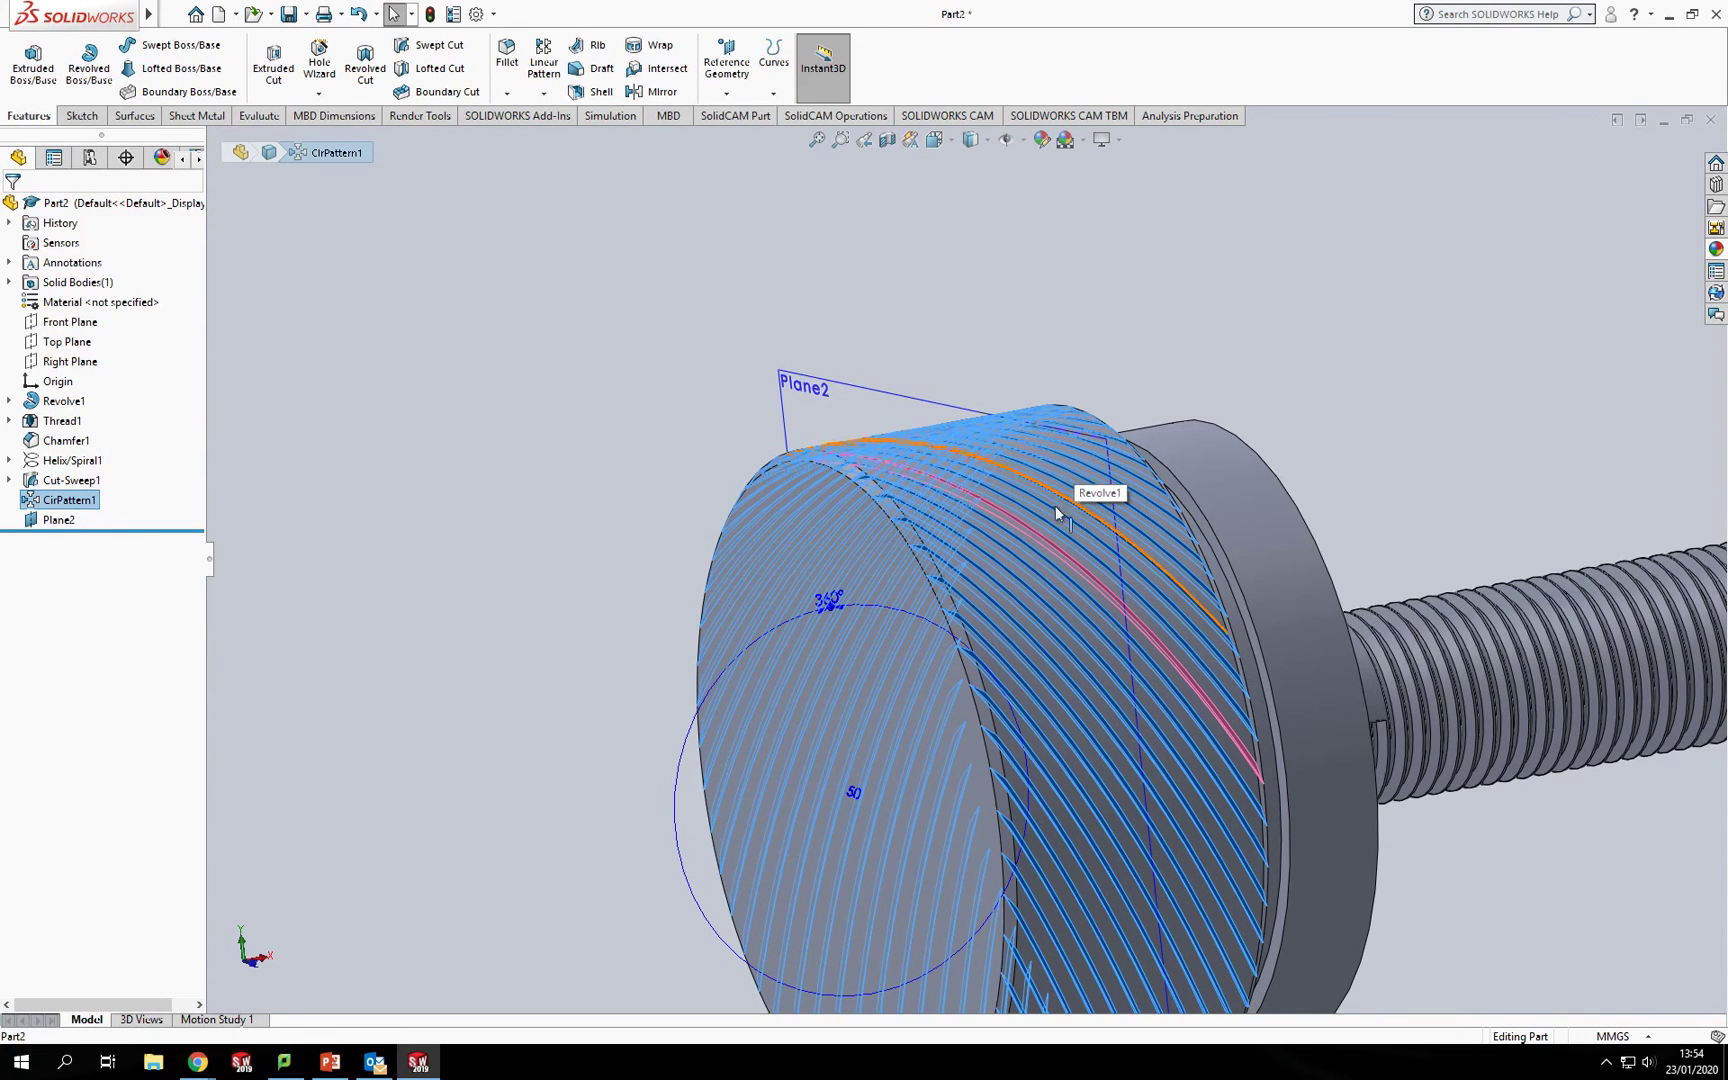
click(652, 92)
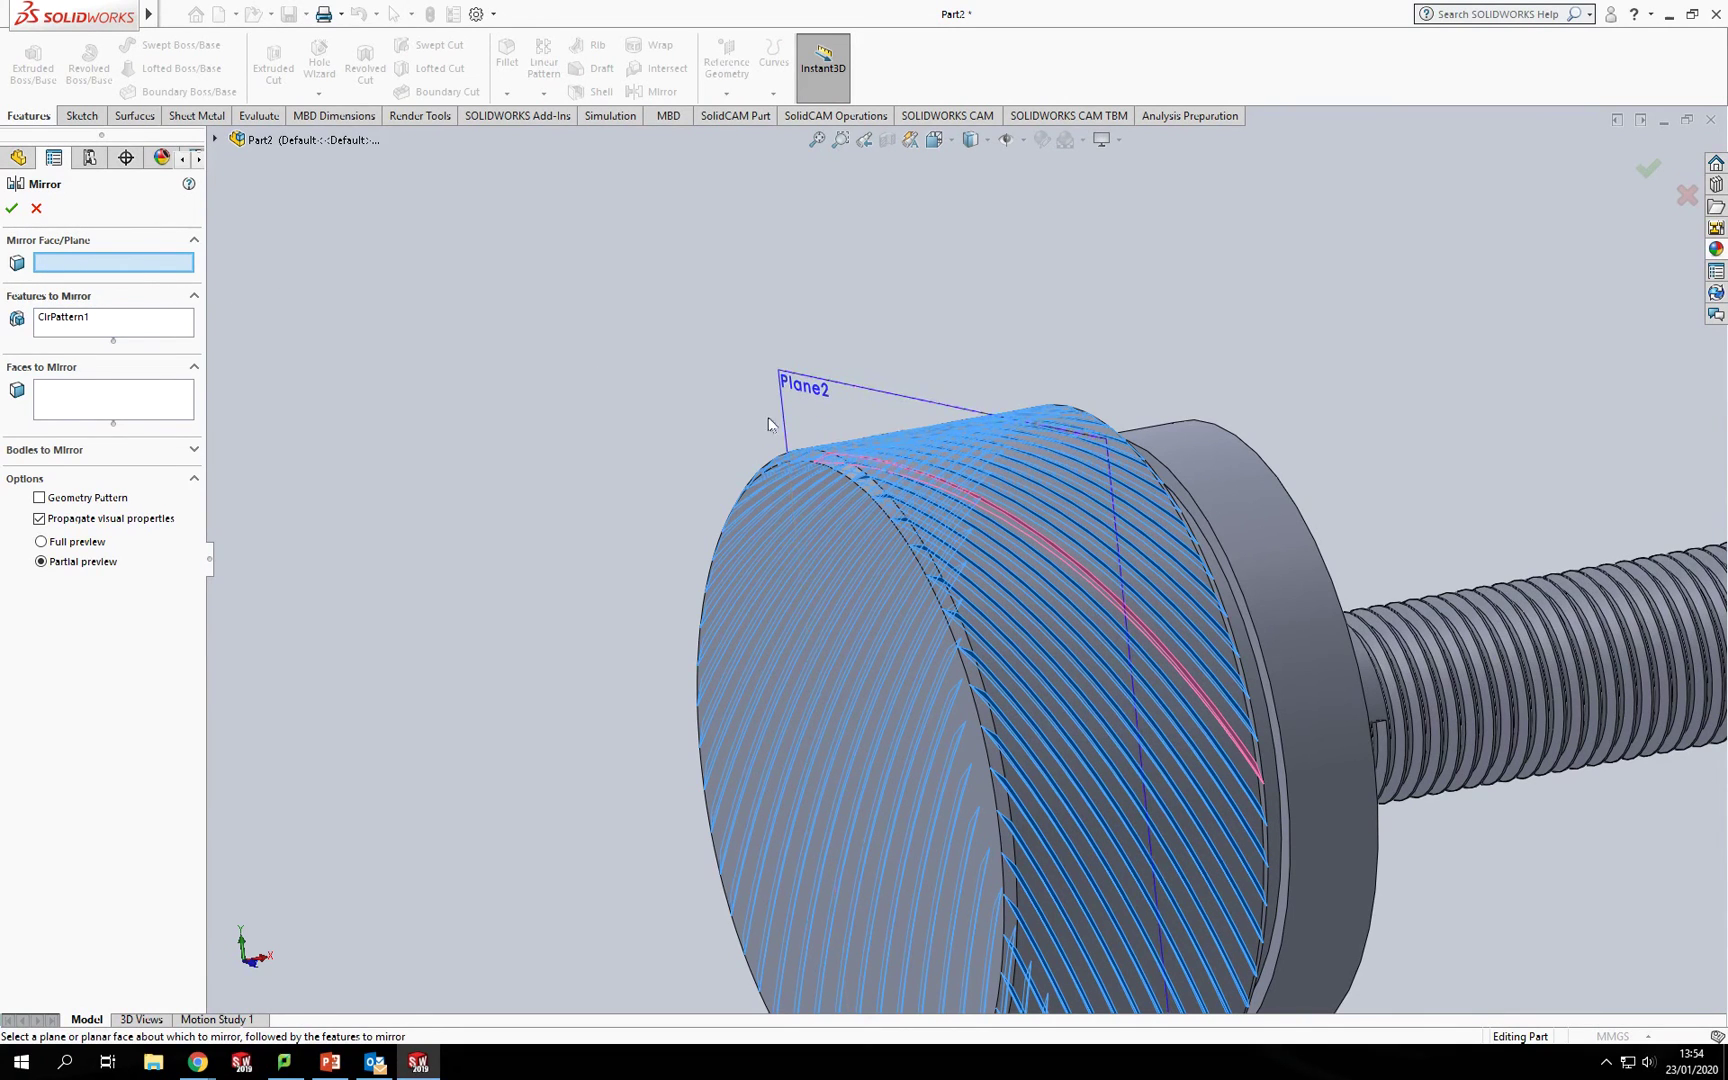
click(906, 401)
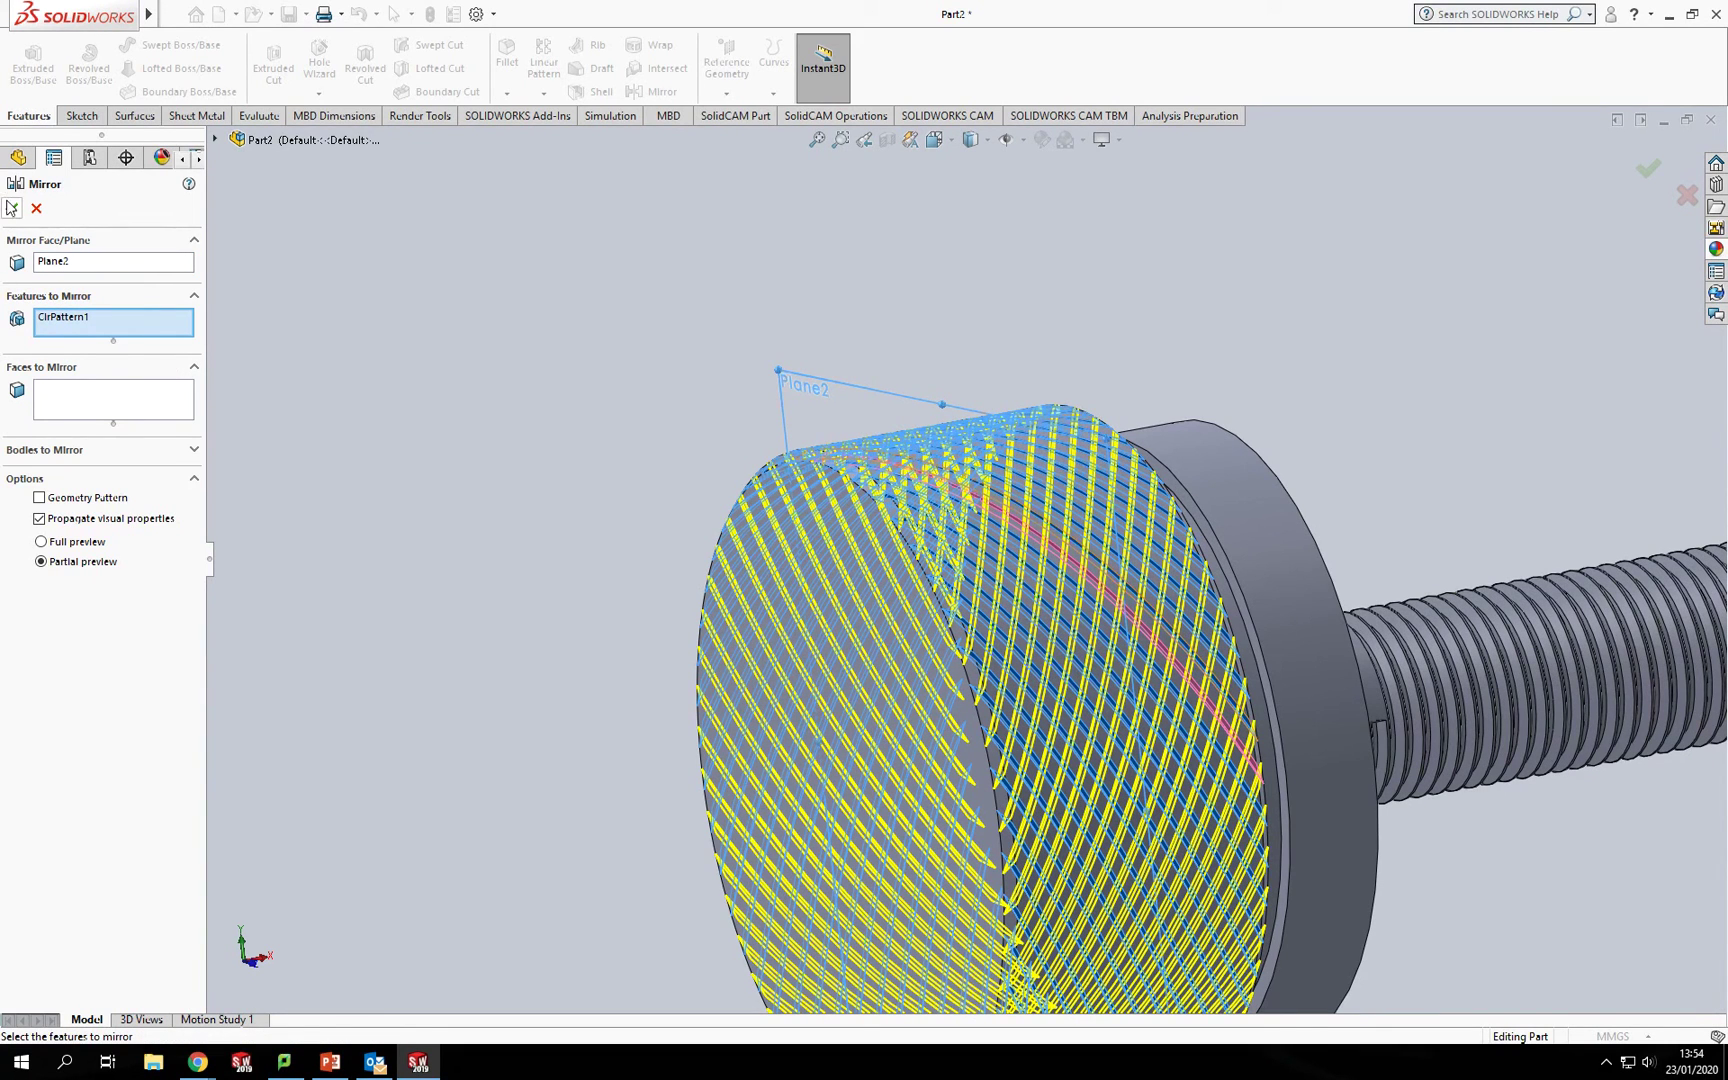
click(11, 208)
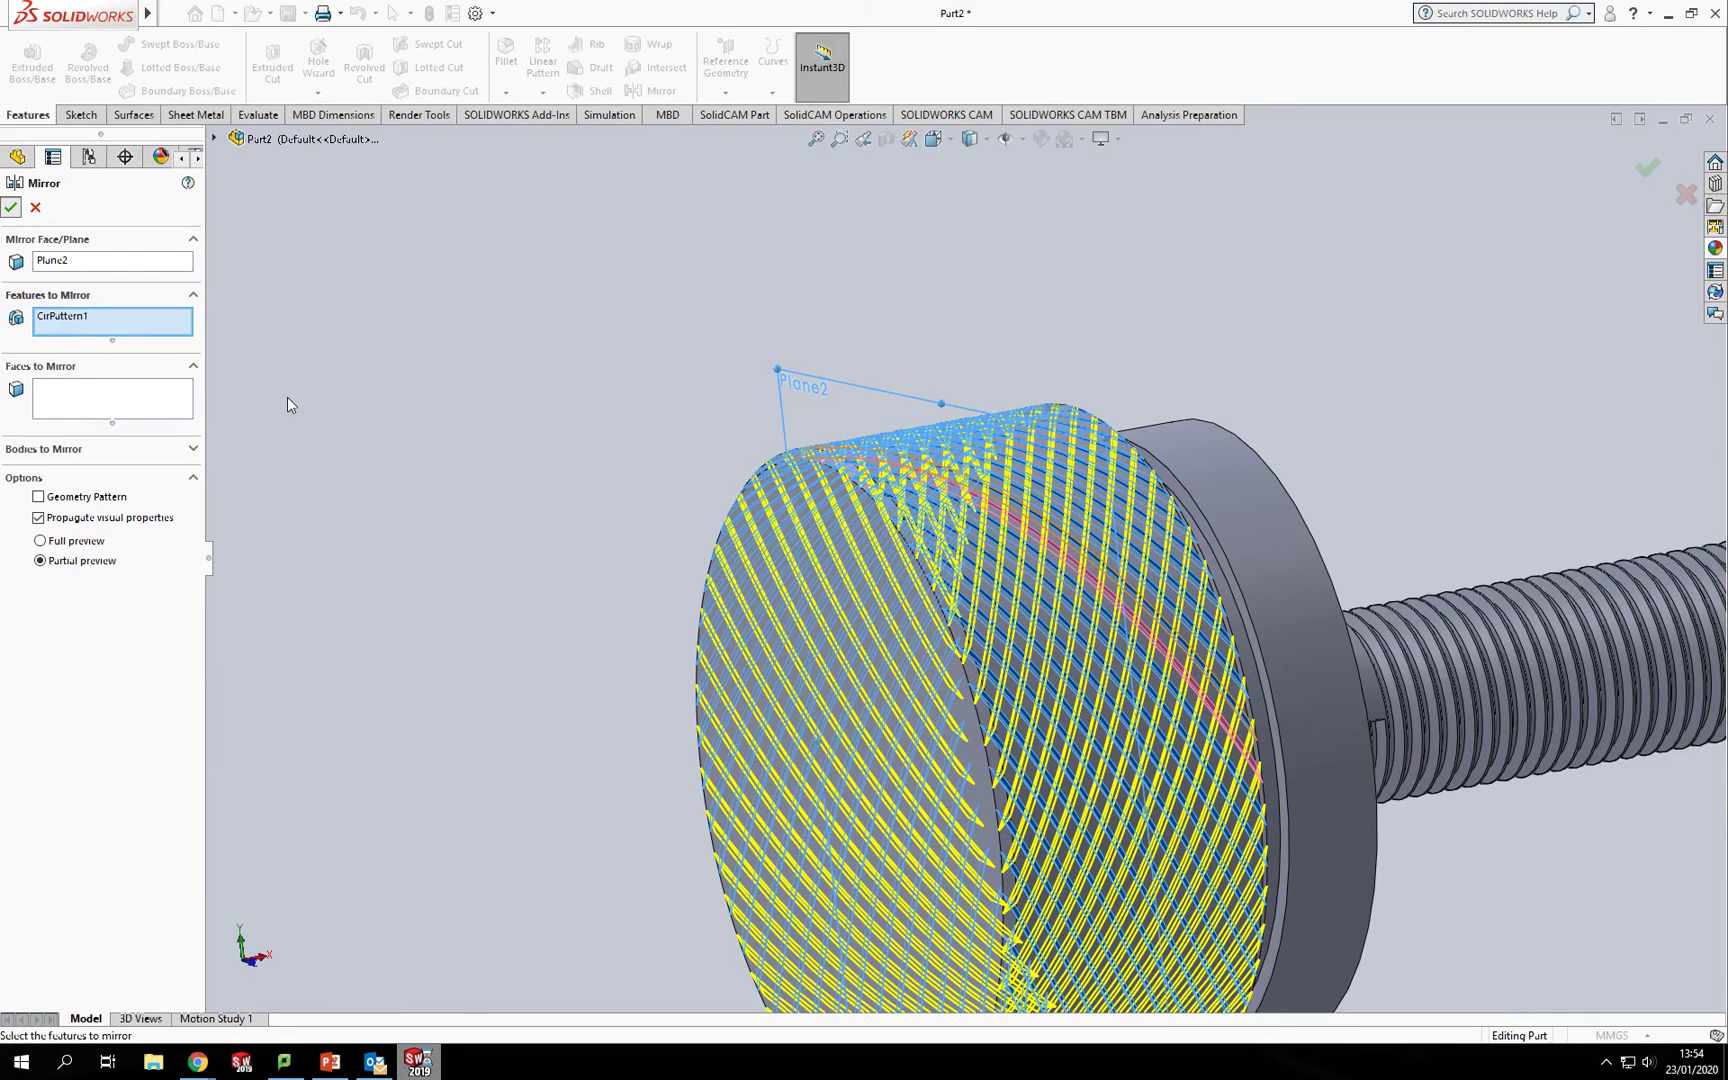
key(Return)
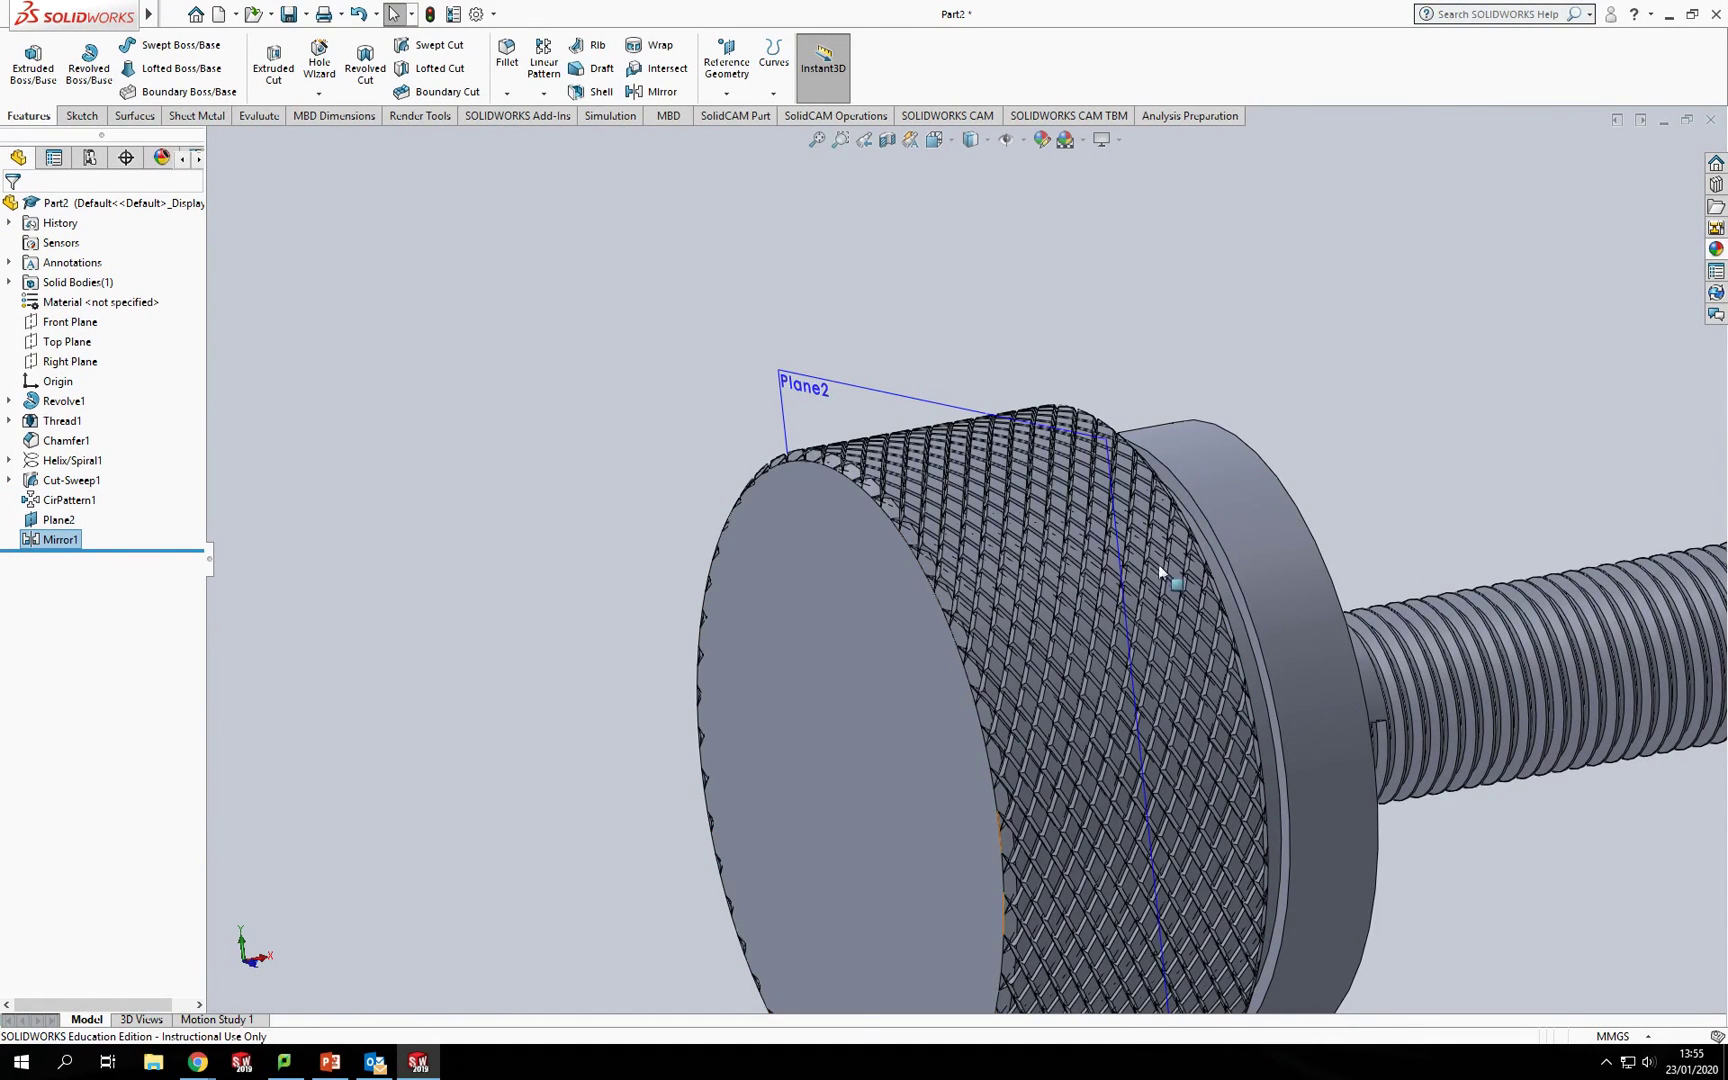
Hide Plane2 and orbit the whole thumbscrew into a three-quarter view
click(56, 520)
right_click(60, 520)
click(105, 489)
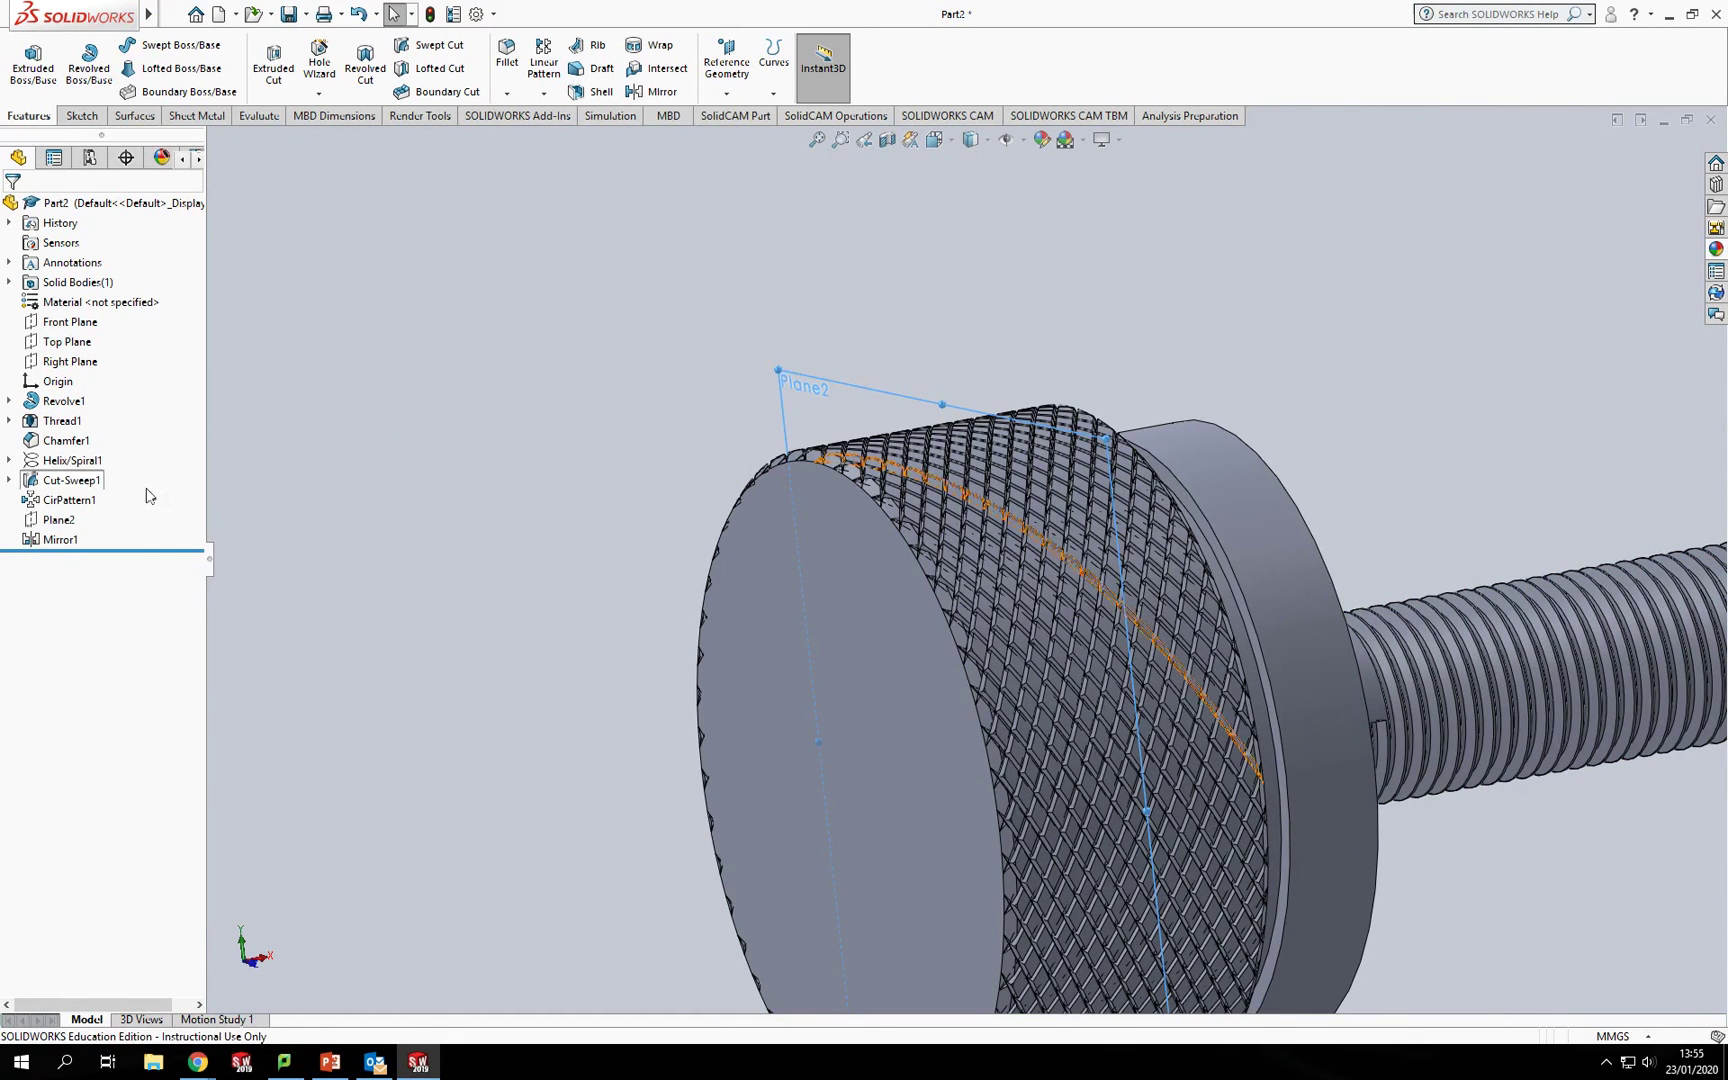
scroll(1628, 870, up, 6)
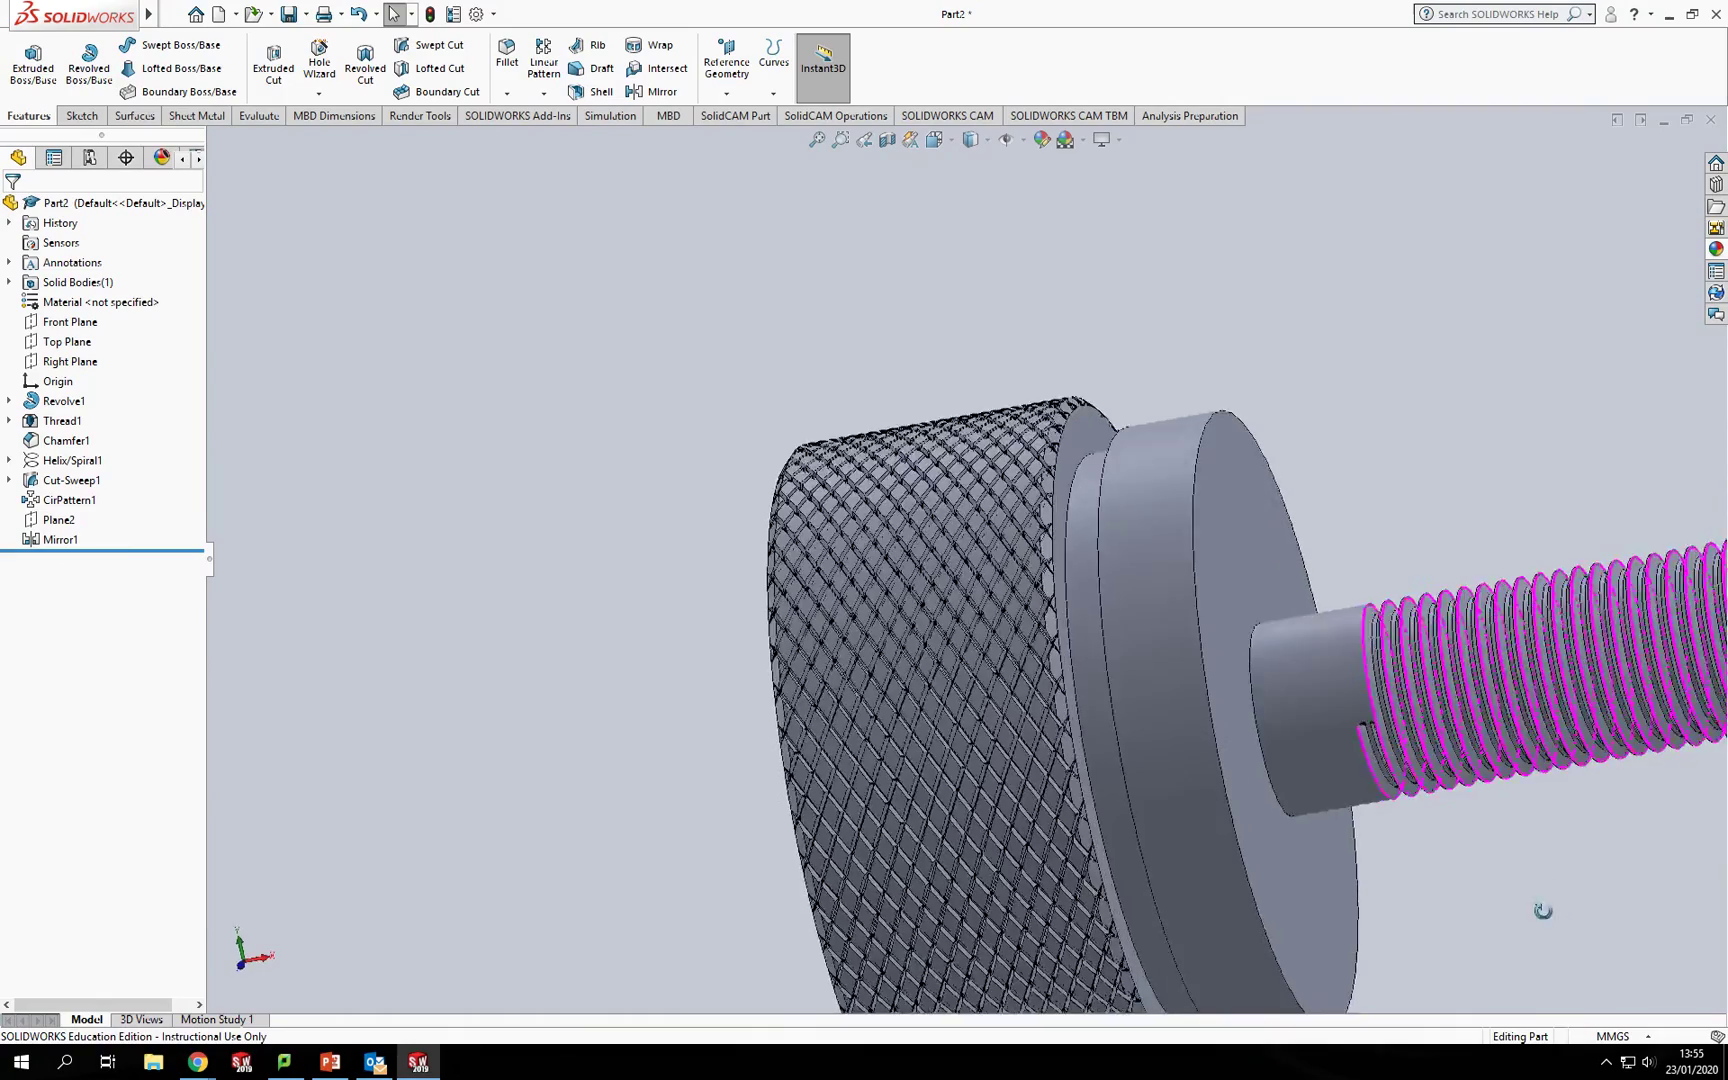
middle_drag(1383, 771, 1197, 637)
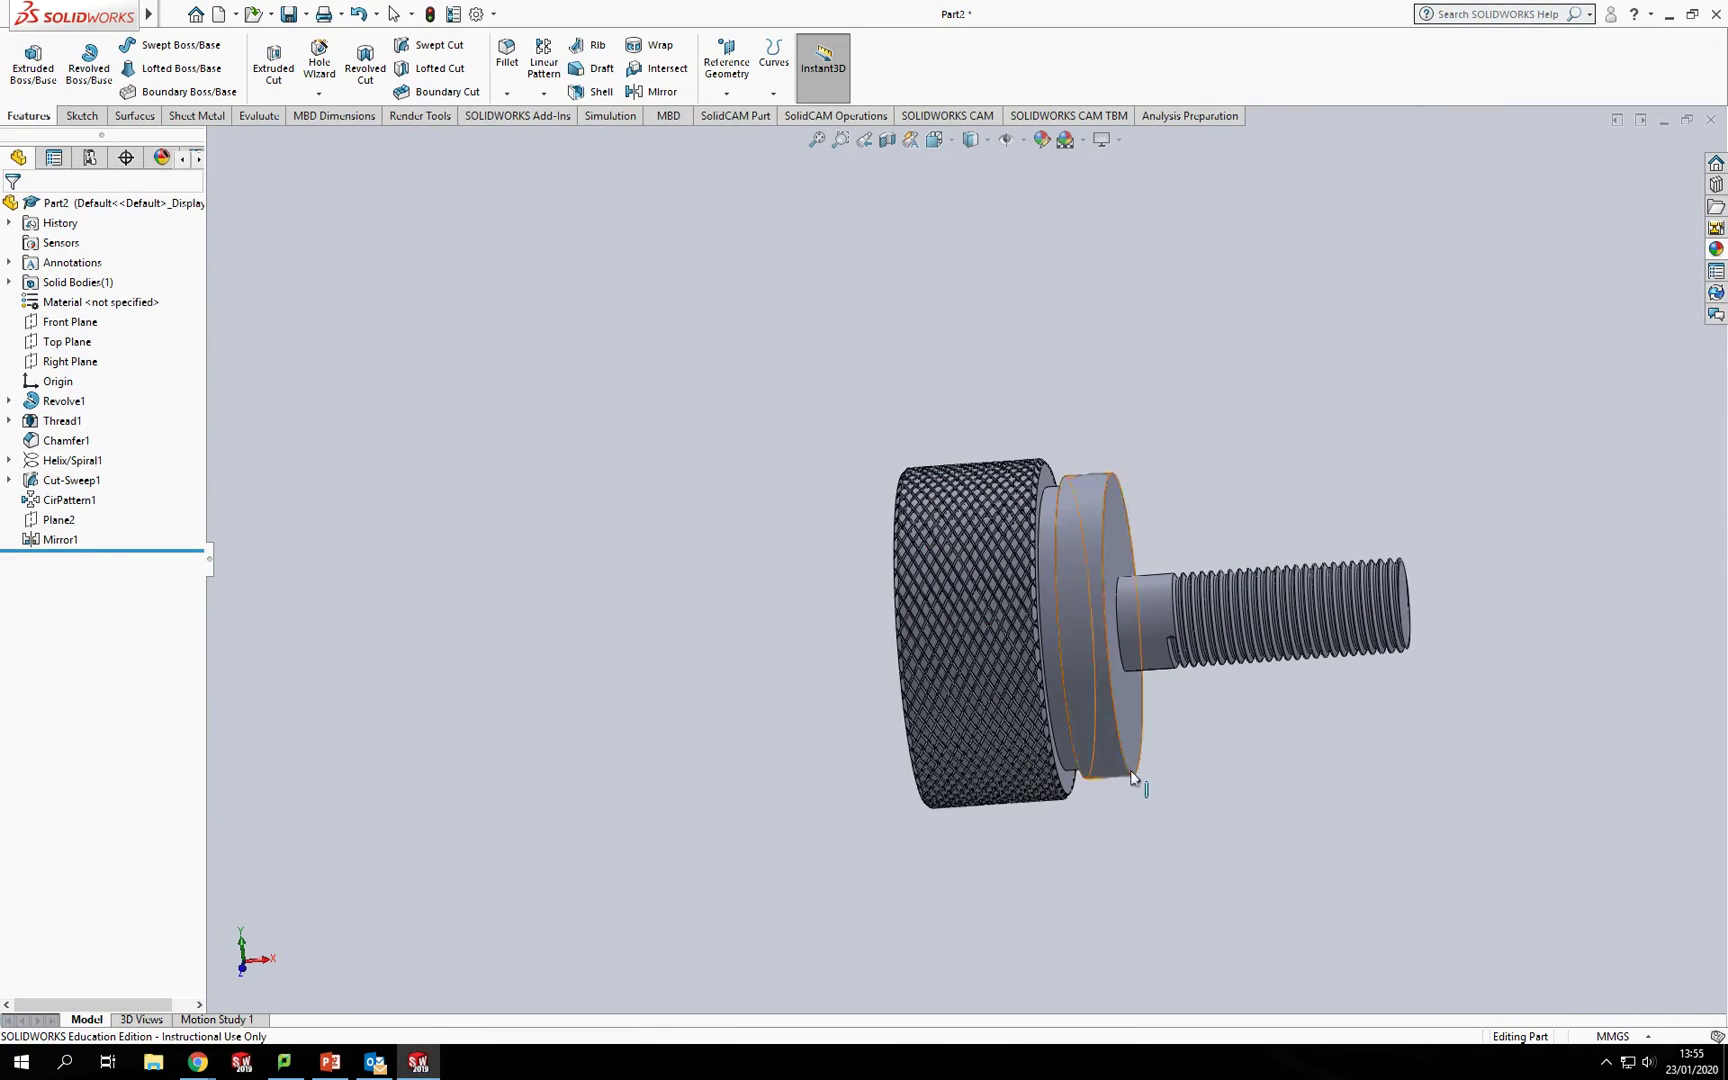
middle_drag(1192, 795, 1146, 810)
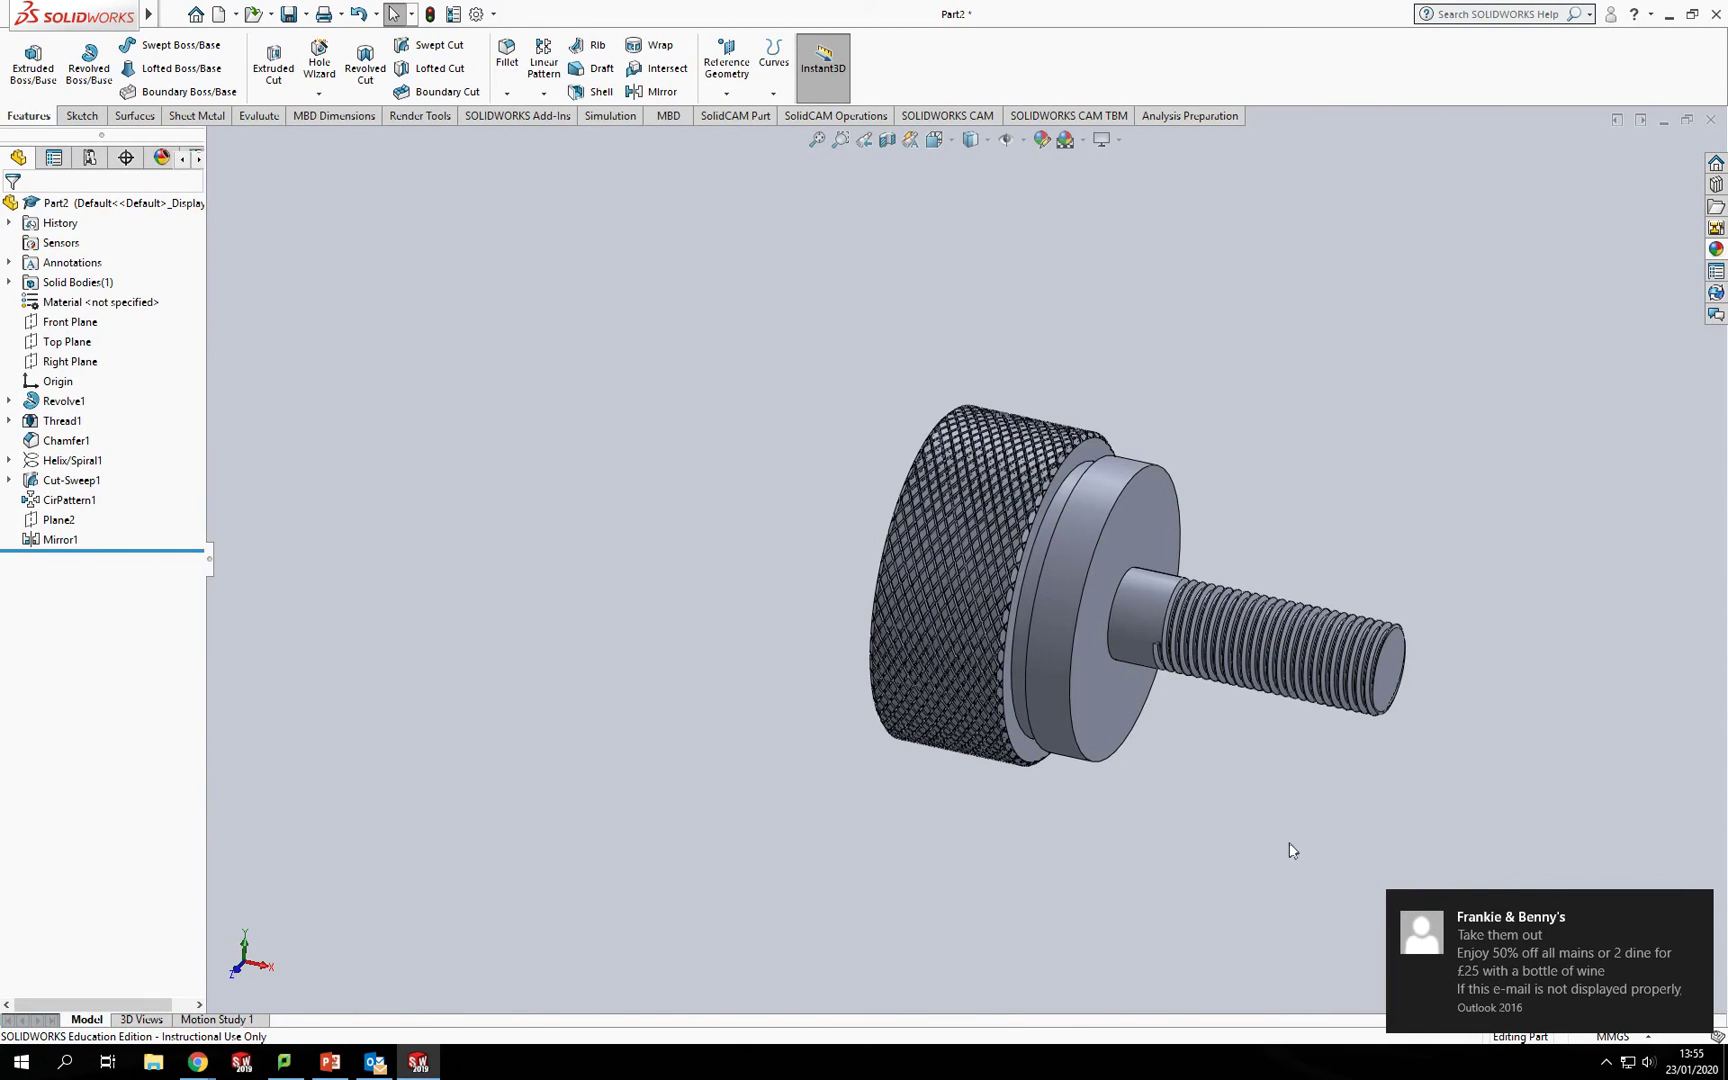
click(1697, 910)
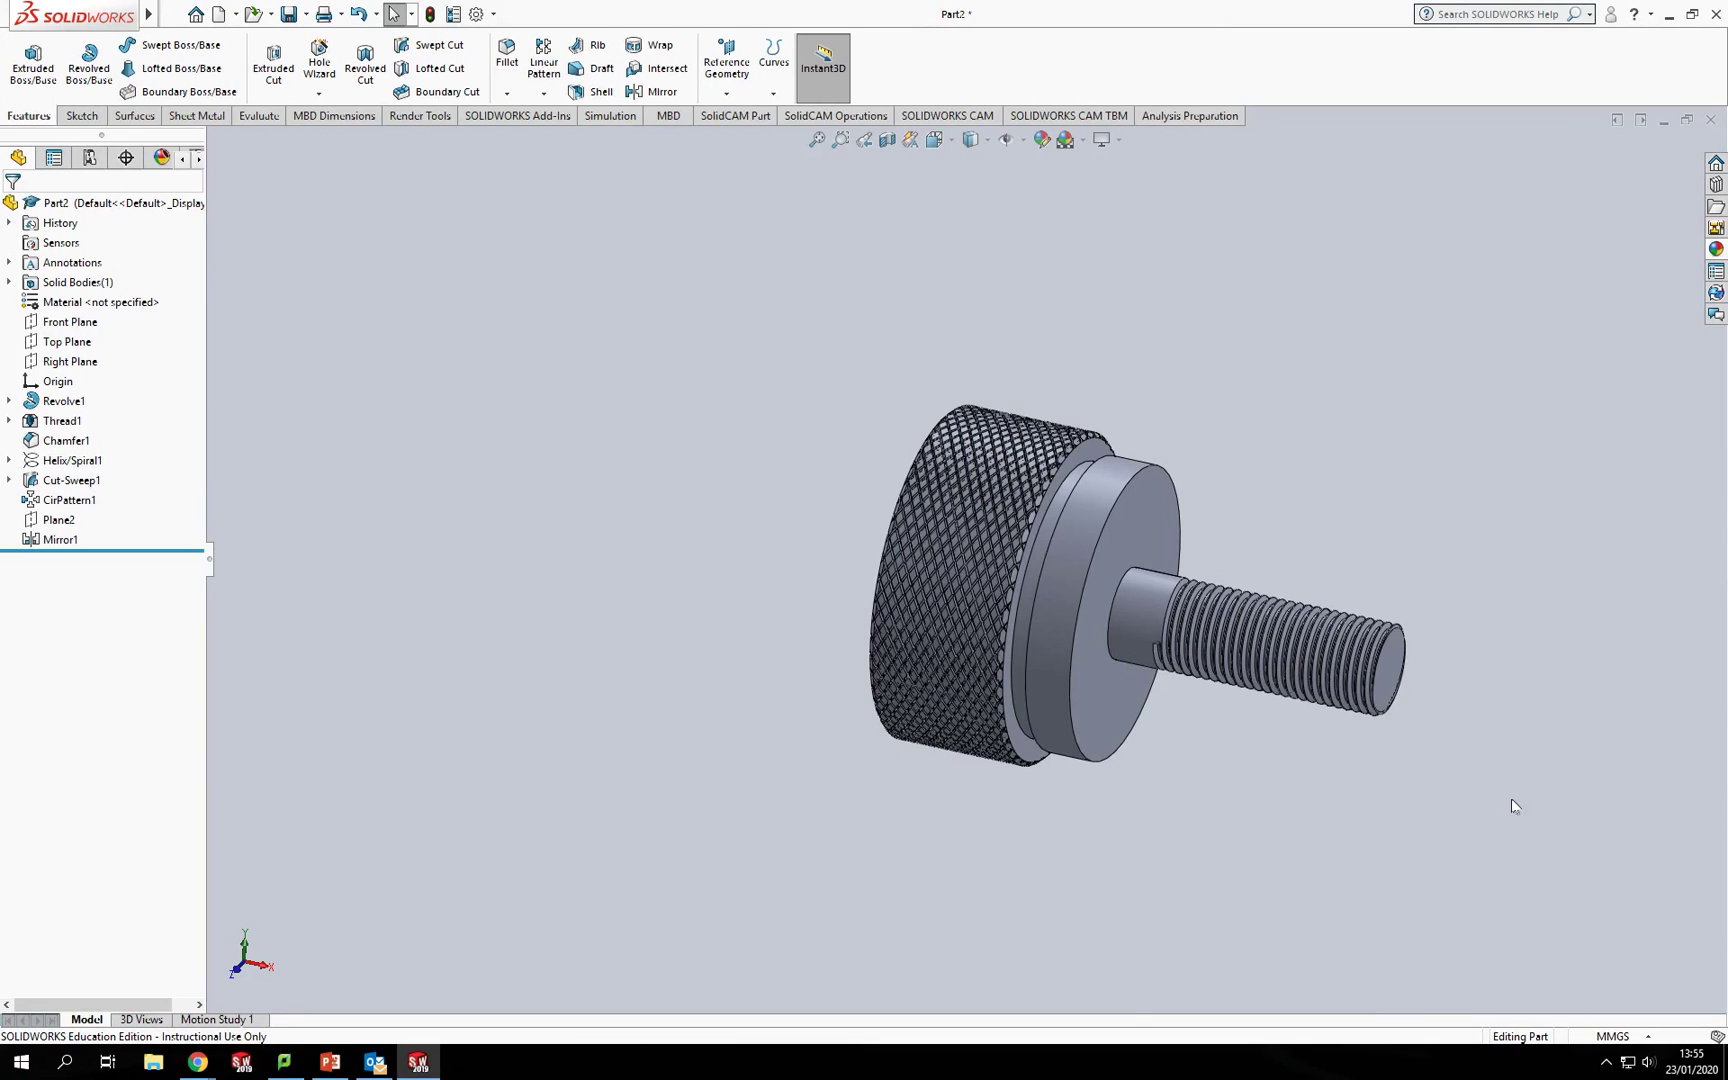
key(z)
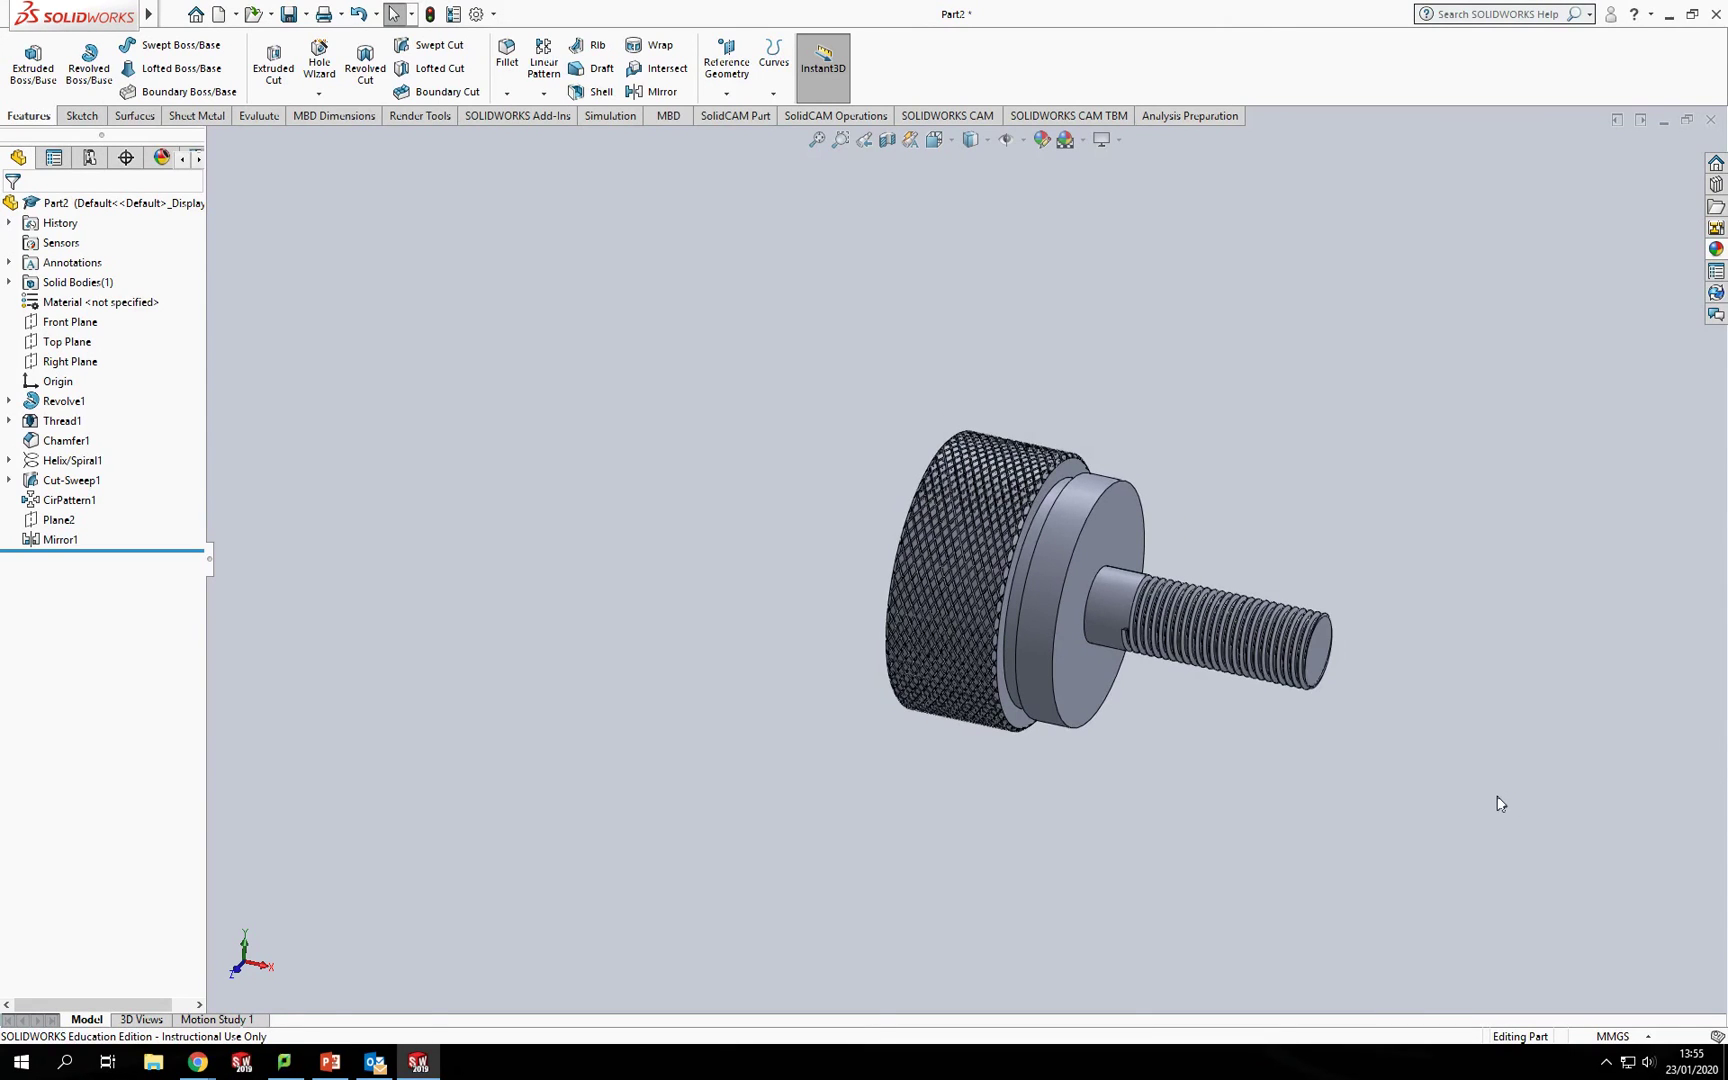